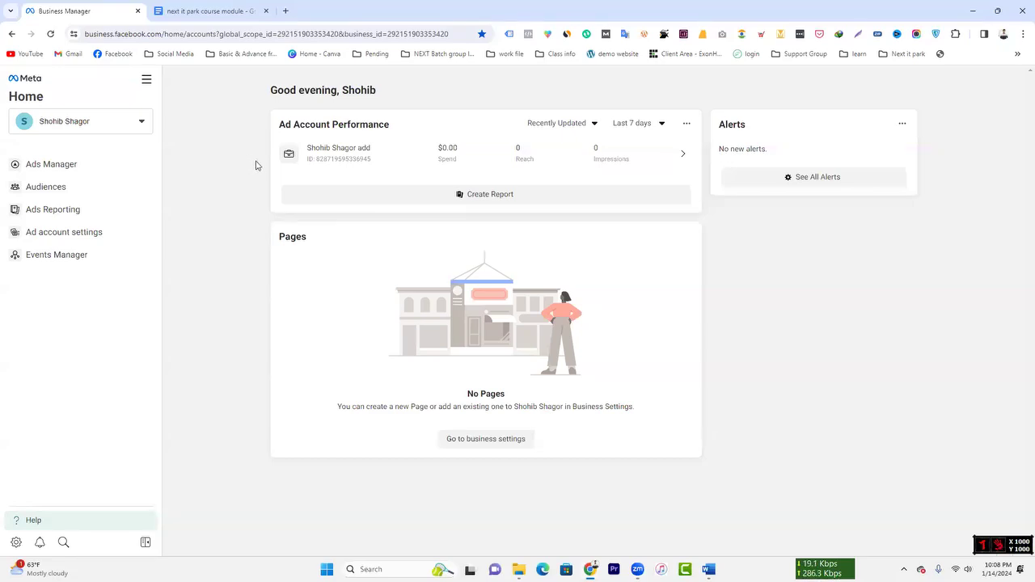
- Close the course module document and open the listed ad account in Ads Manager
{"action": "left_click", "coordinate": [191, 8]}
{"action": "left_click", "coordinate": [89, 10]}
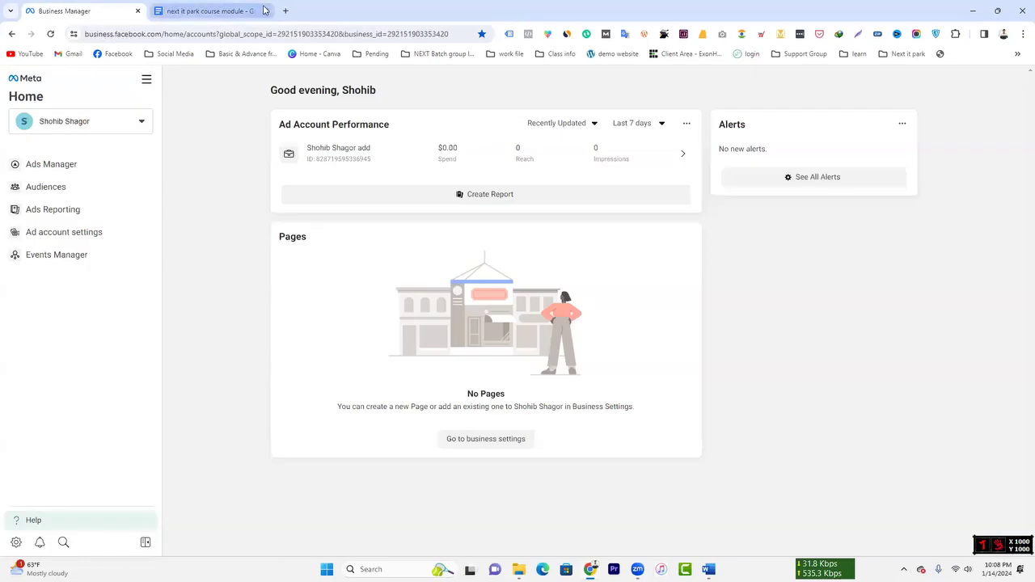
{"action": "middle_click", "coordinate": [191, 10]}
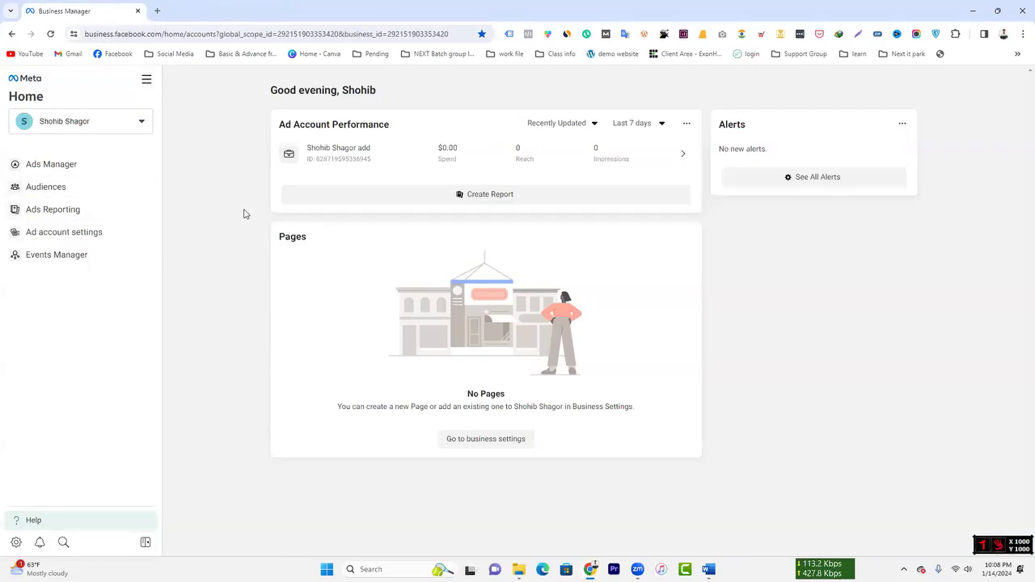
{"action": "left_click", "coordinate": [318, 159]}
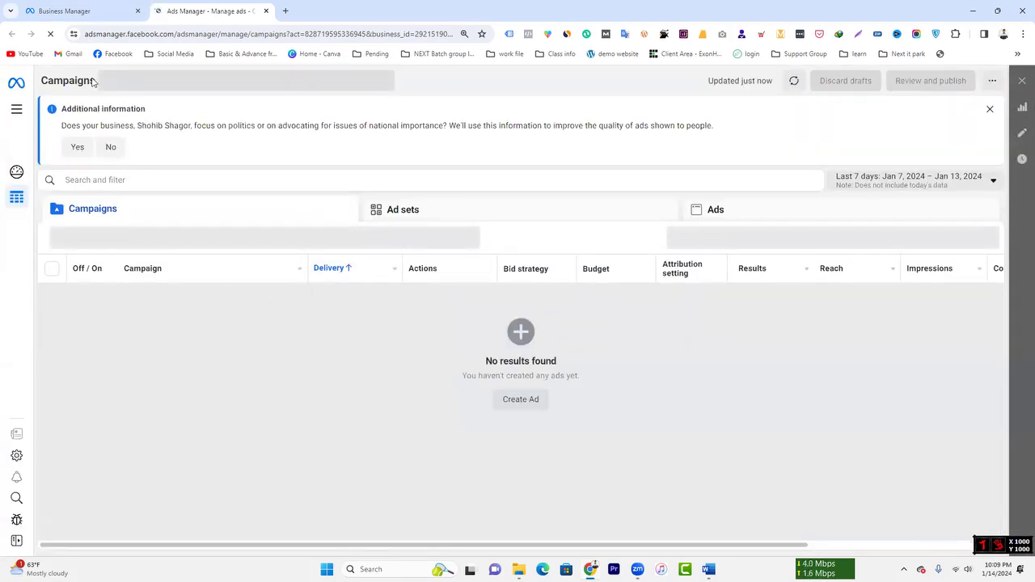
- Open Ads Manager from Business Manager's list of all tools, dismiss the additional information notice, and return to the Business Manager home page
{"action": "left_click", "coordinate": [108, 6]}
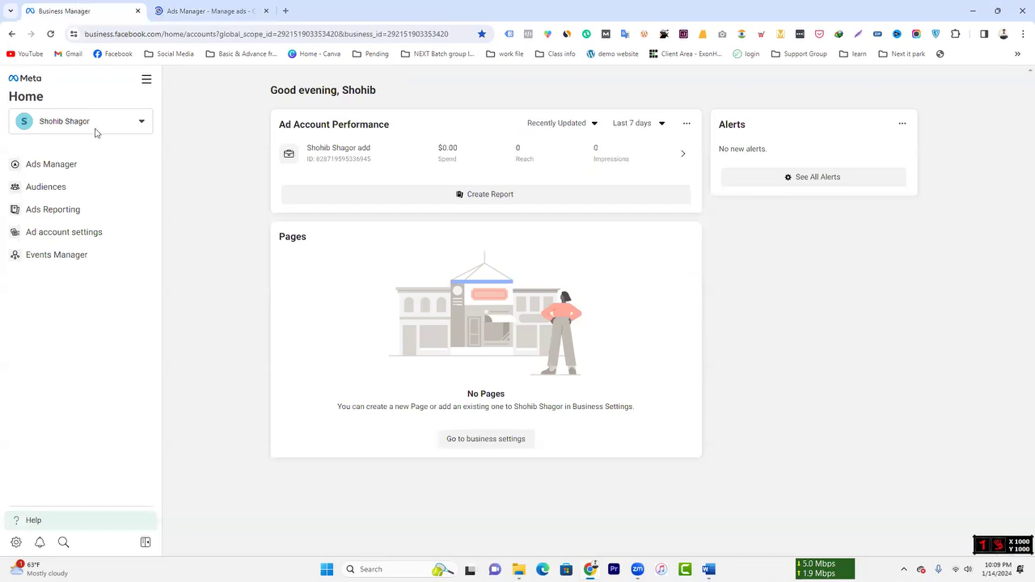
{"action": "left_click", "coordinate": [146, 78]}
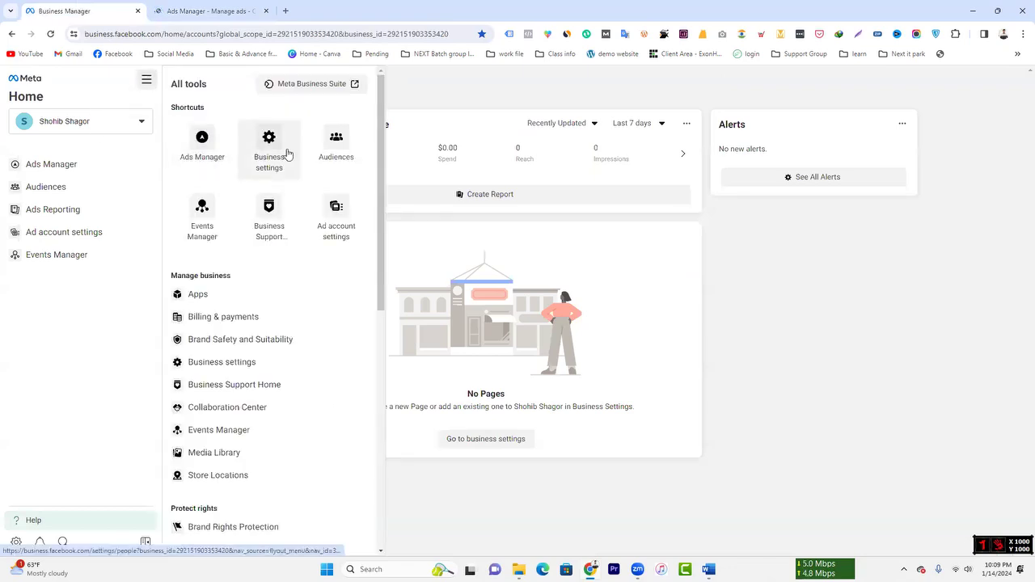
{"action": "left_click", "coordinate": [213, 140]}
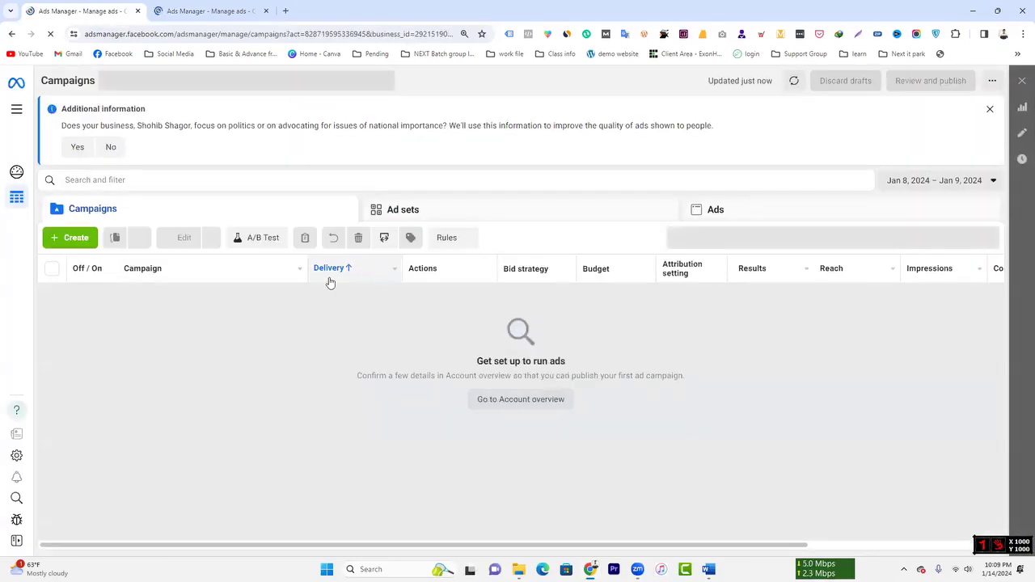
{"action": "left_click", "coordinate": [989, 108]}
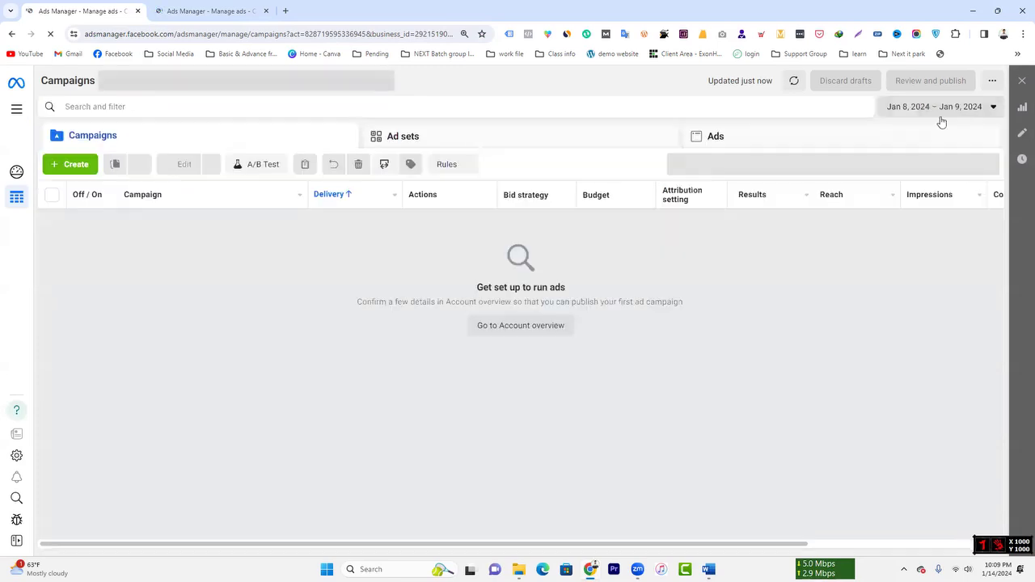
{"action": "left_click", "coordinate": [10, 33]}
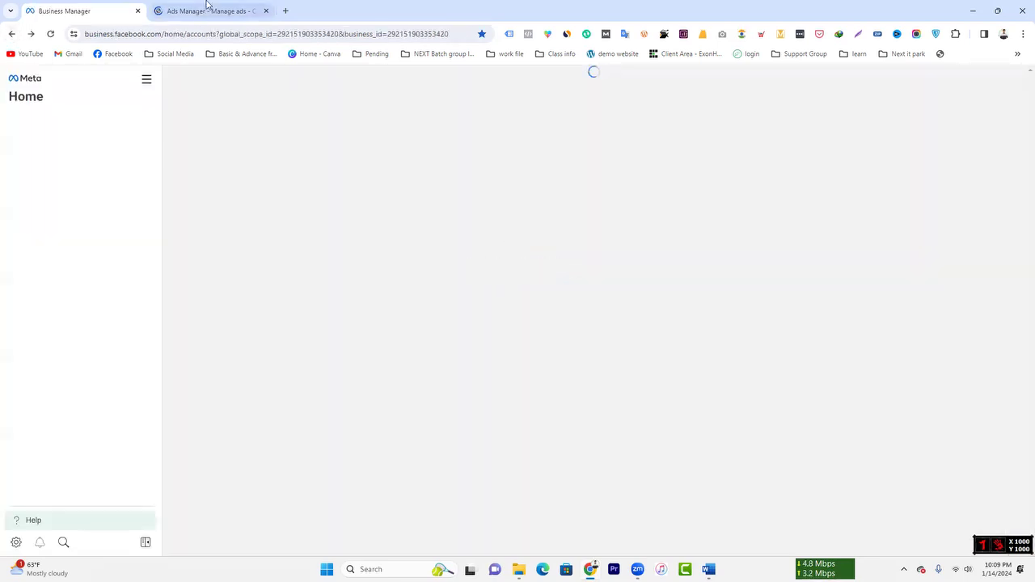
- Return to the already open Ads Manager page and dismiss the additional information notice
{"action": "left_click", "coordinate": [208, 10]}
{"action": "left_click", "coordinate": [227, 414]}
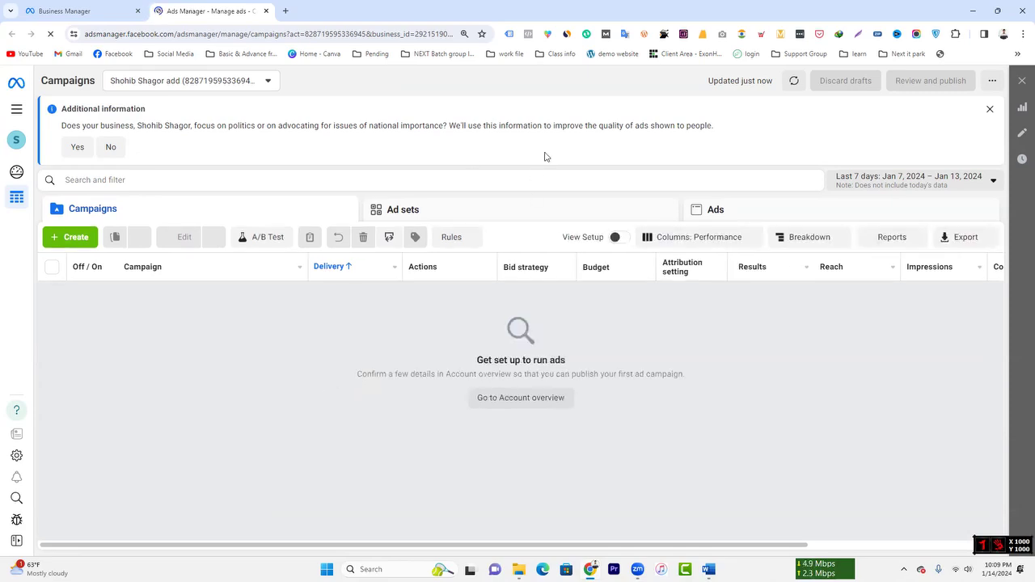
{"action": "left_click", "coordinate": [991, 110]}
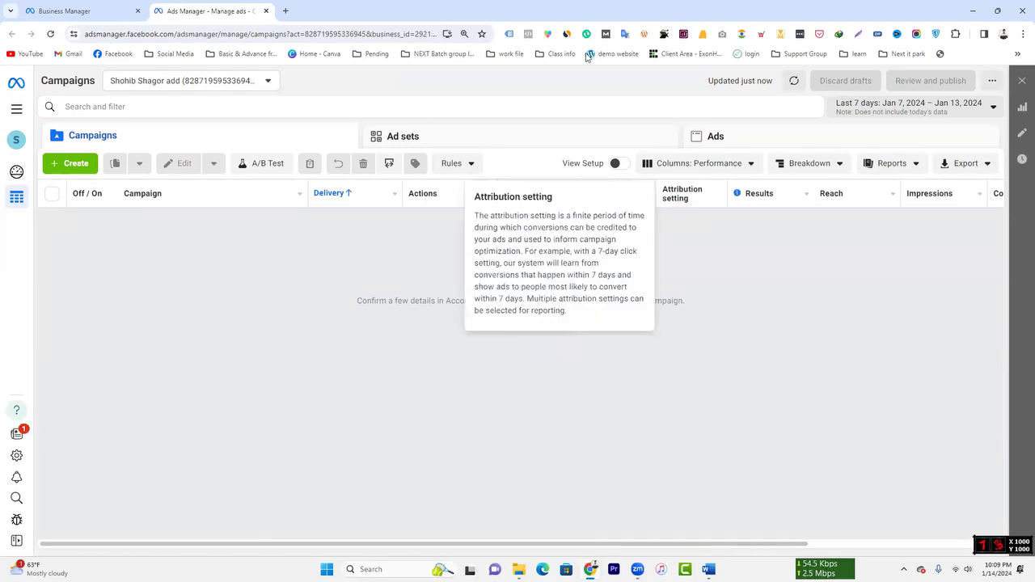
- Examine the three levels of the ad account, Campaigns, Ad sets and Ads, ending on Campaigns
{"action": "left_click", "coordinate": [433, 144]}
{"action": "left_click", "coordinate": [751, 141]}
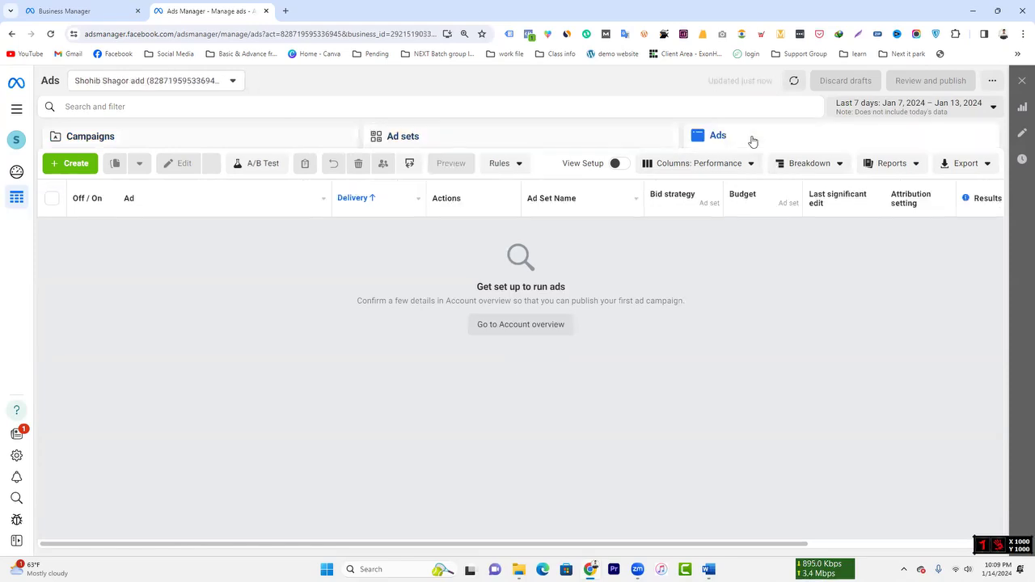
{"action": "left_click", "coordinate": [157, 137]}
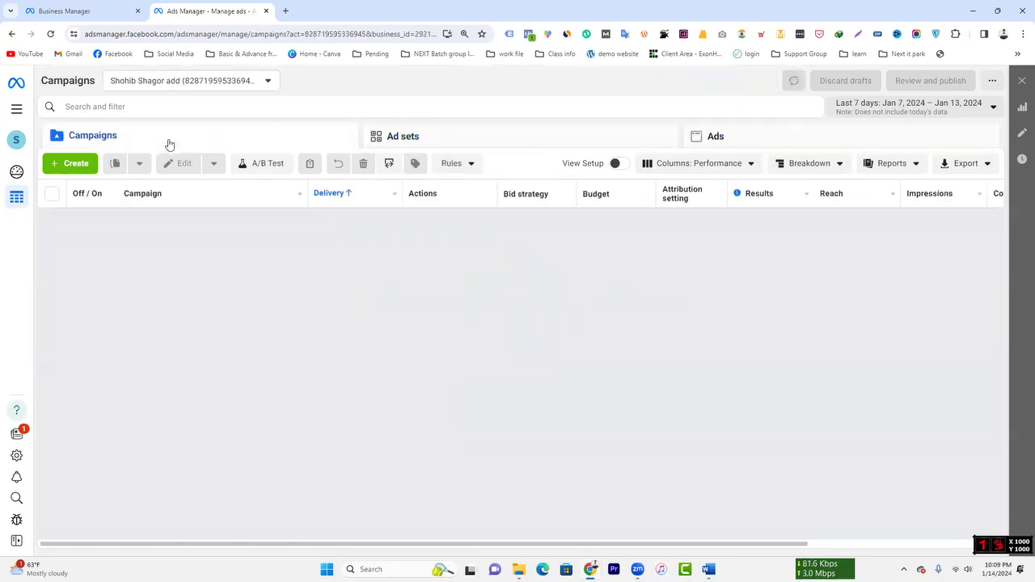
{"action": "left_click", "coordinate": [466, 148]}
{"action": "left_click", "coordinate": [736, 139]}
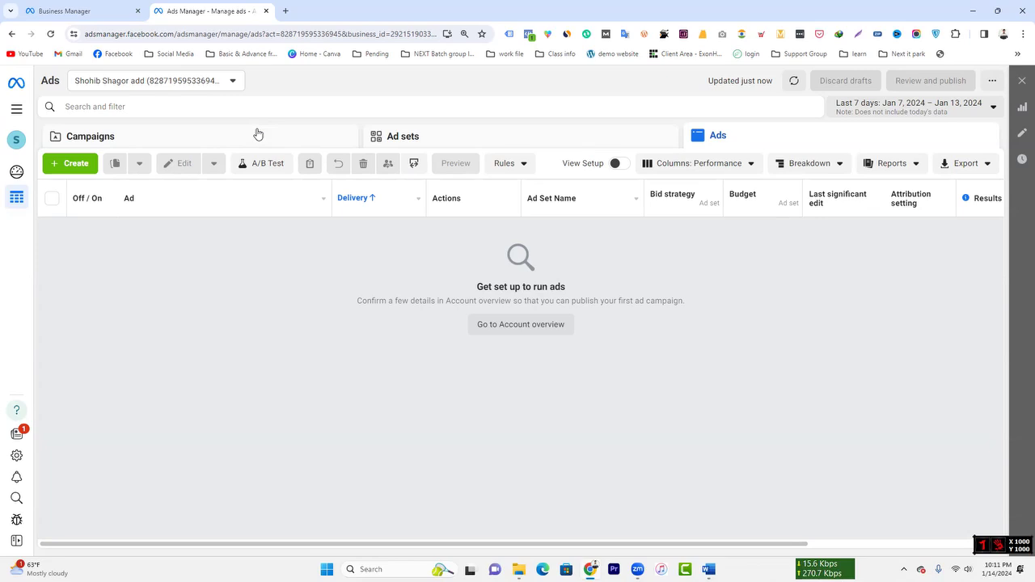
{"action": "left_click", "coordinate": [257, 134]}
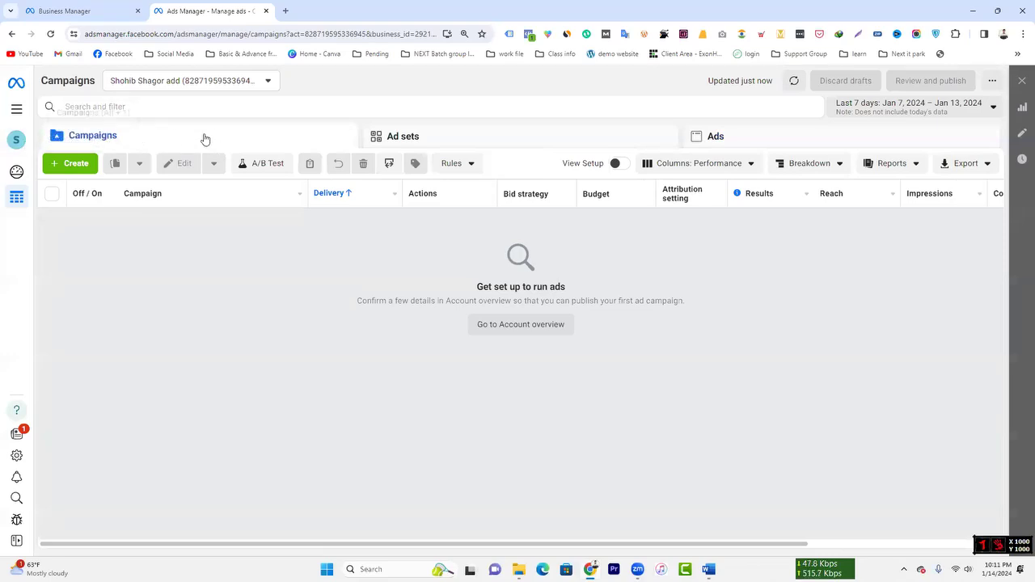
{"action": "left_click", "coordinate": [446, 138]}
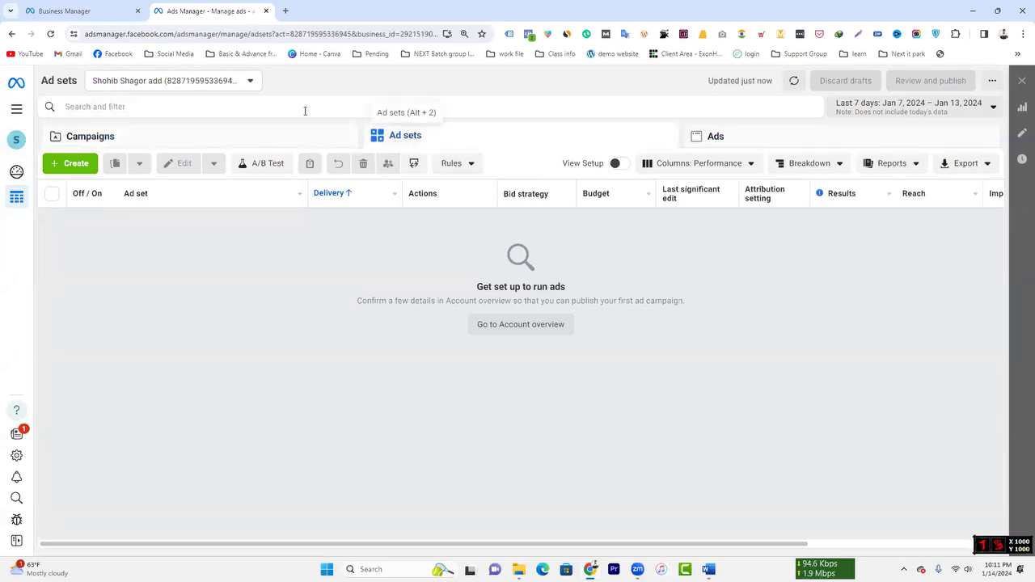
{"action": "left_click", "coordinate": [200, 139]}
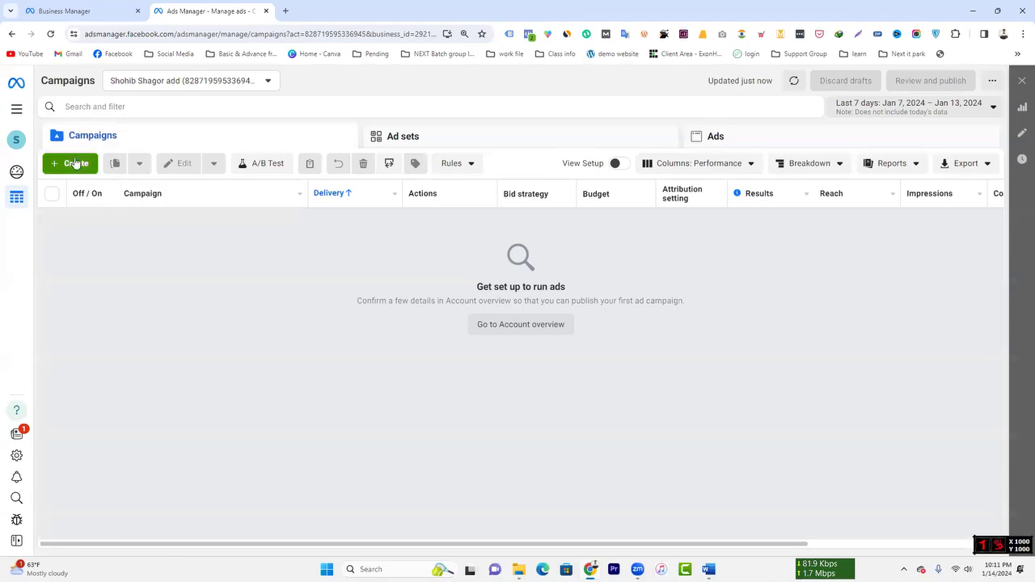
- Start a new campaign, review the Awareness, Traffic, Engagement, App promotion and Sales objectives, and close without creating it
{"action": "left_click", "coordinate": [76, 165]}
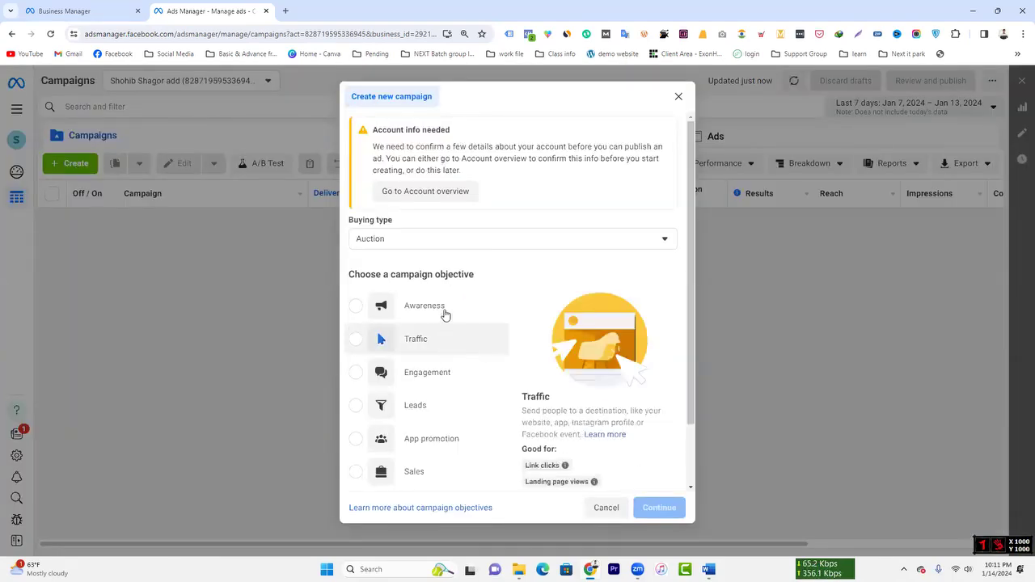
{"action": "scroll", "coordinate": [479, 336], "scroll_direction": "down", "scroll_amount": 1}
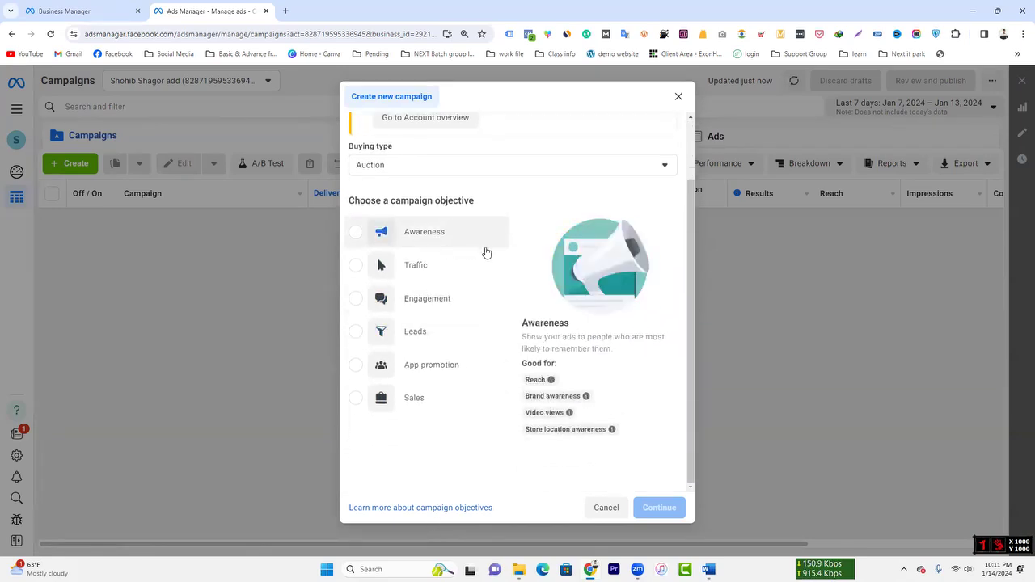
{"action": "mouse_move", "coordinate": [464, 243]}
{"action": "left_click", "coordinate": [426, 268]}
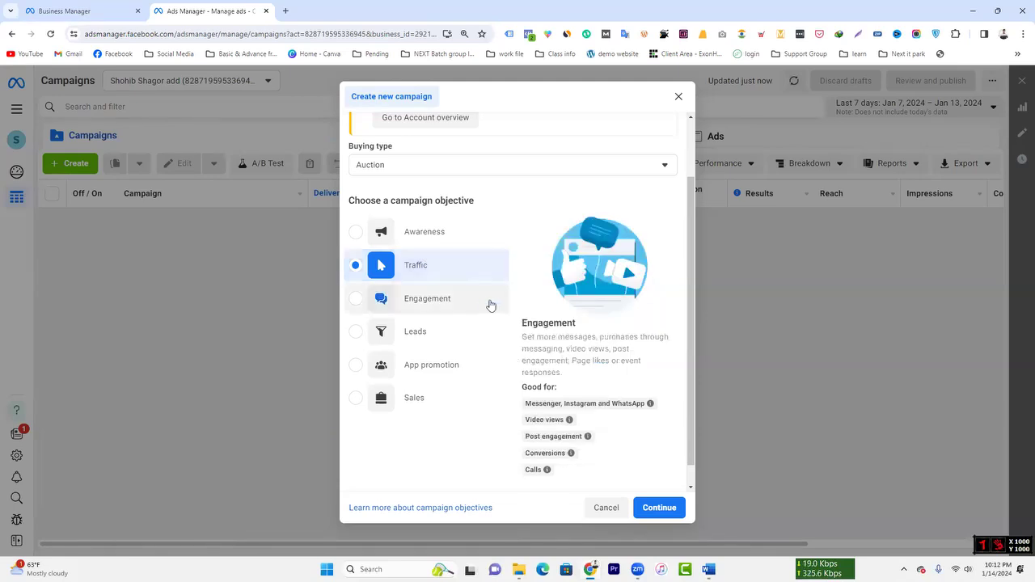
{"action": "left_click", "coordinate": [463, 308]}
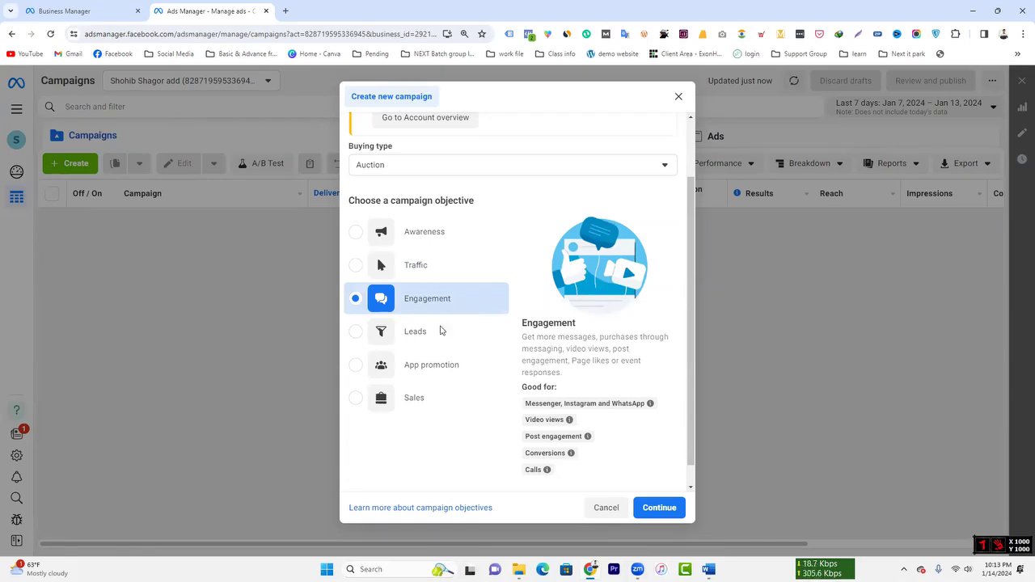
{"action": "left_click", "coordinate": [428, 380]}
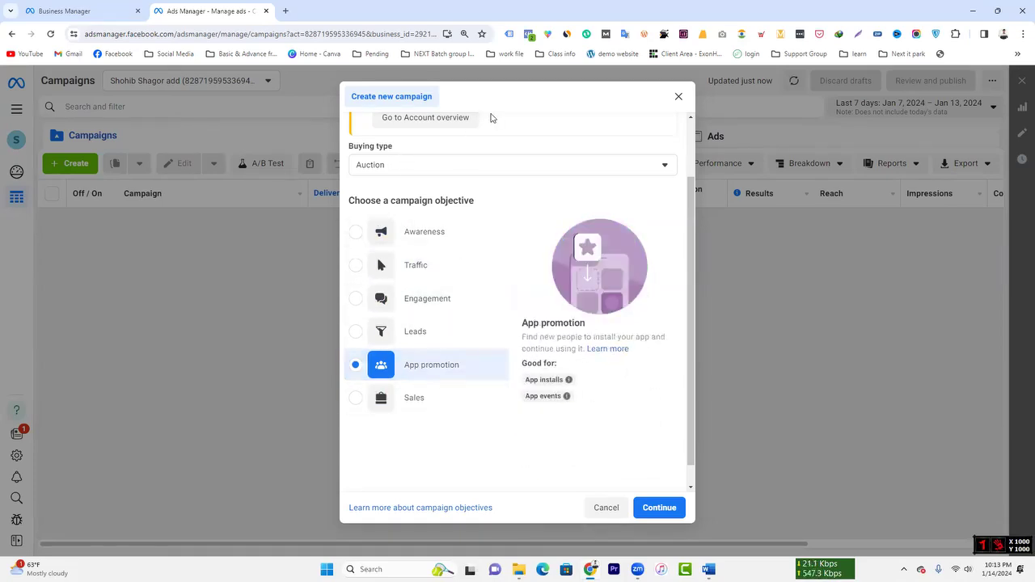
{"action": "left_click", "coordinate": [422, 400]}
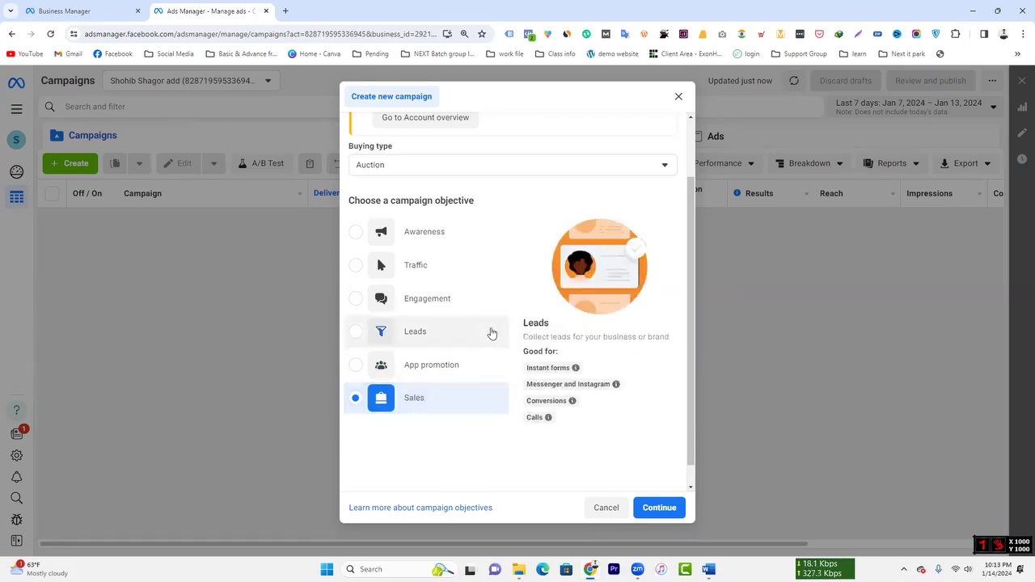
{"action": "scroll", "coordinate": [545, 376], "scroll_direction": "up", "scroll_amount": 2}
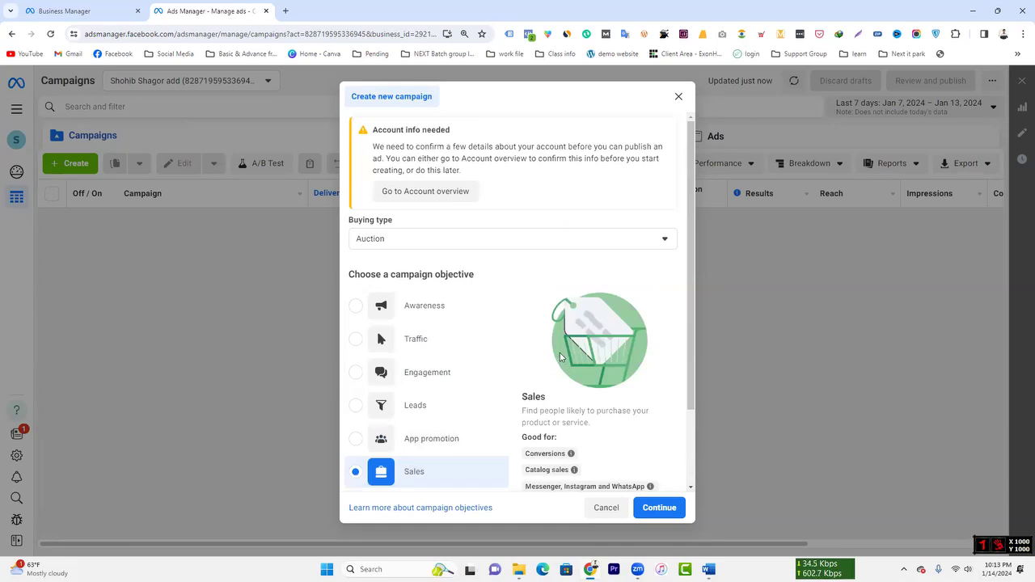
{"action": "scroll", "coordinate": [563, 359], "scroll_direction": "down", "scroll_amount": 2}
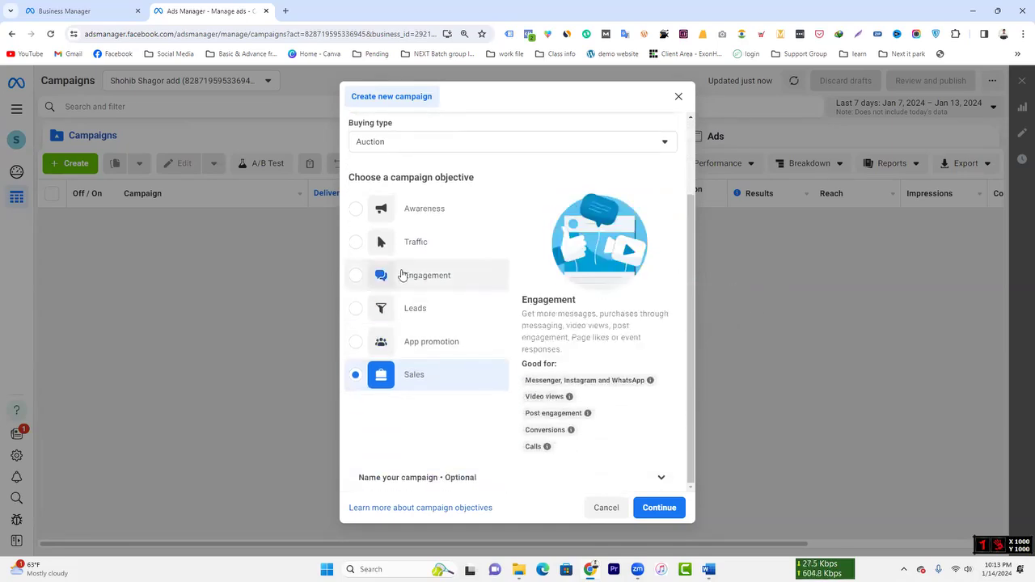
{"action": "left_click", "coordinate": [678, 97]}
{"action": "left_click", "coordinate": [81, 165]}
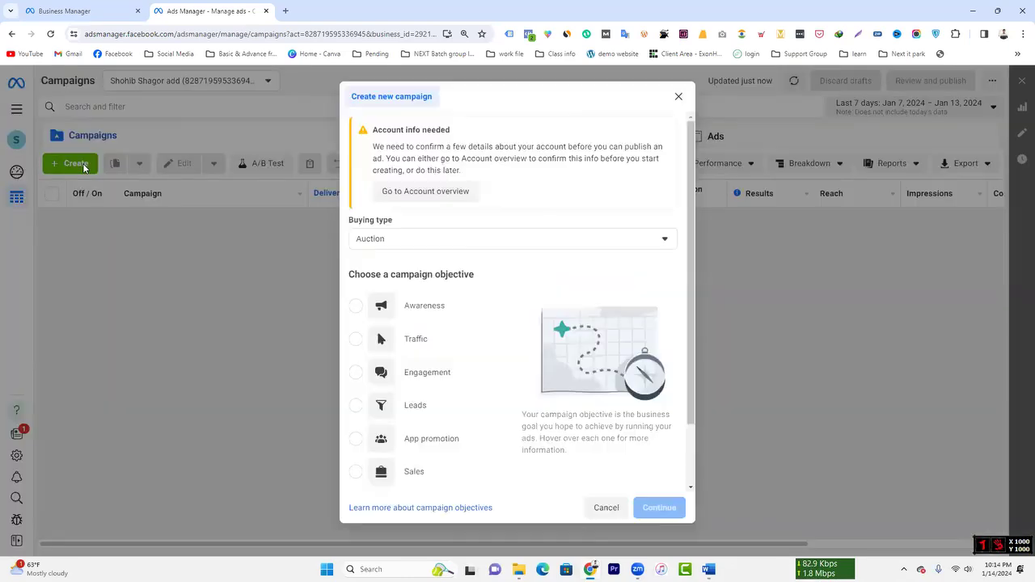
{"action": "left_click", "coordinate": [449, 383]}
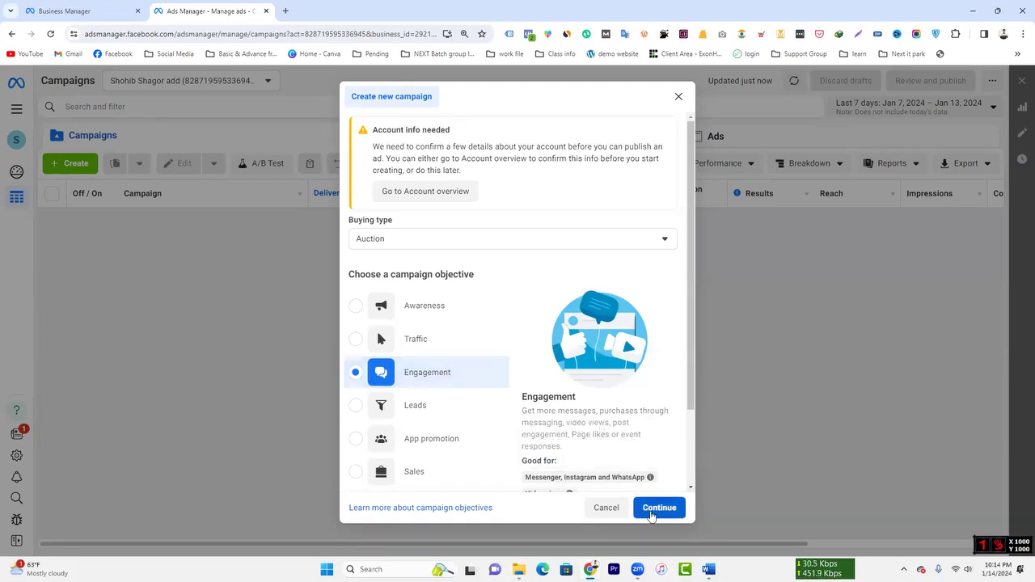
{"action": "left_click", "coordinate": [679, 97]}
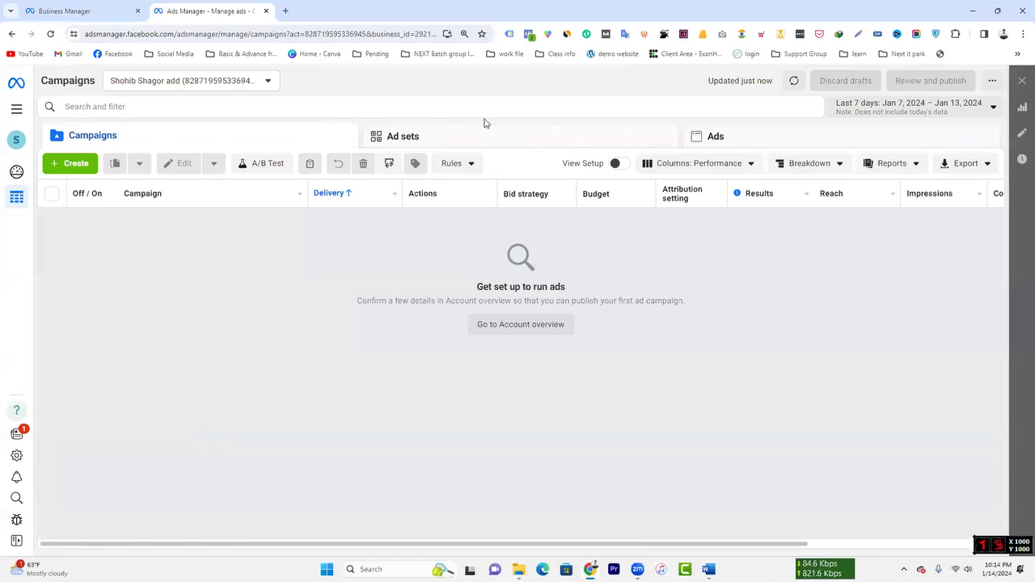
- Create a new campaign with the Engagement objective and the Auction buying type
{"action": "left_click", "coordinate": [81, 165]}
{"action": "left_click", "coordinate": [412, 372]}
{"action": "left_click", "coordinate": [656, 507]}
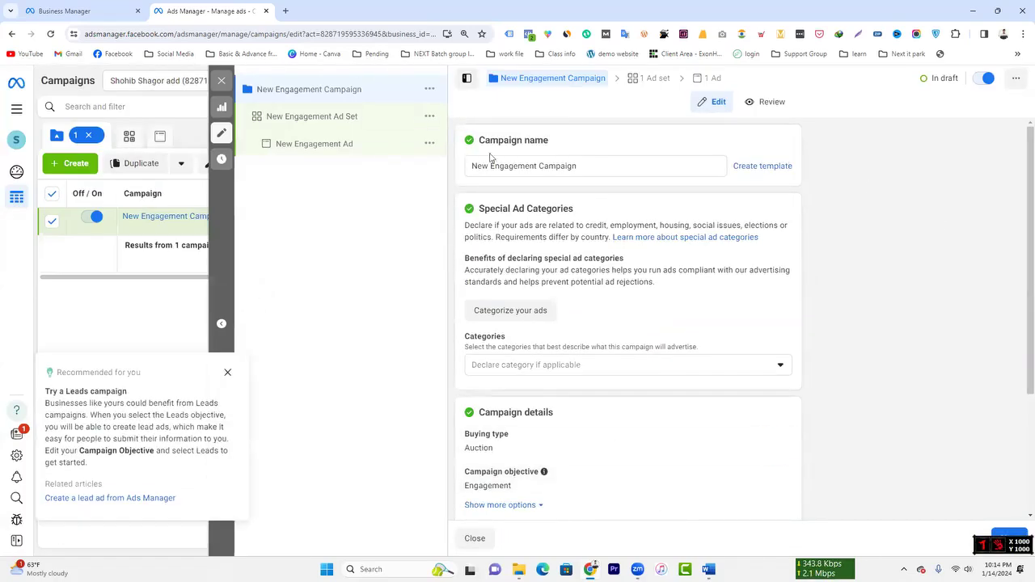
- View the new campaign's ad set and ad settings, and close the editor without publishing the drafts
{"action": "left_click", "coordinate": [308, 117]}
{"action": "left_click", "coordinate": [334, 144]}
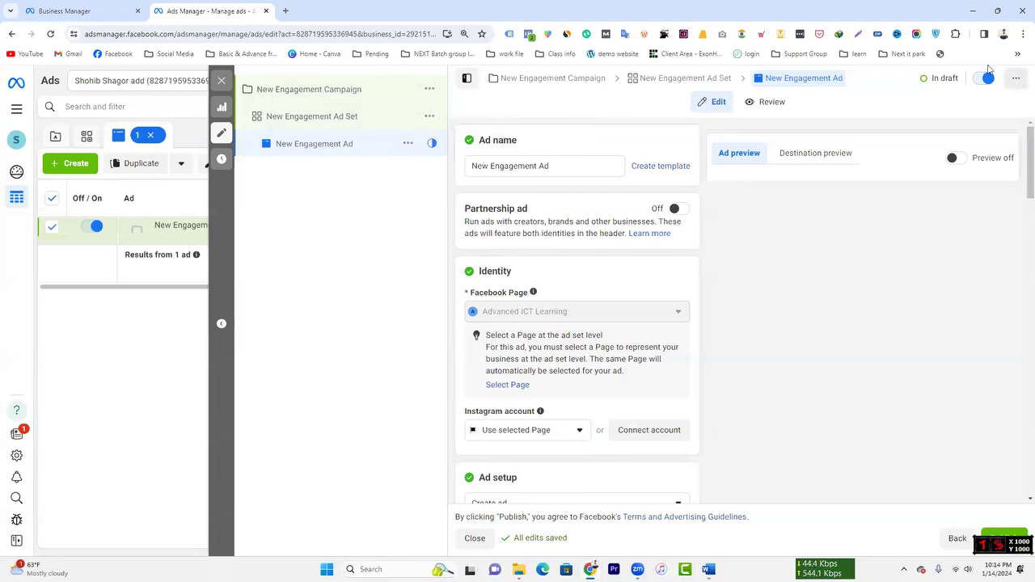
{"action": "left_click", "coordinate": [222, 80]}
{"action": "left_click", "coordinate": [541, 298]}
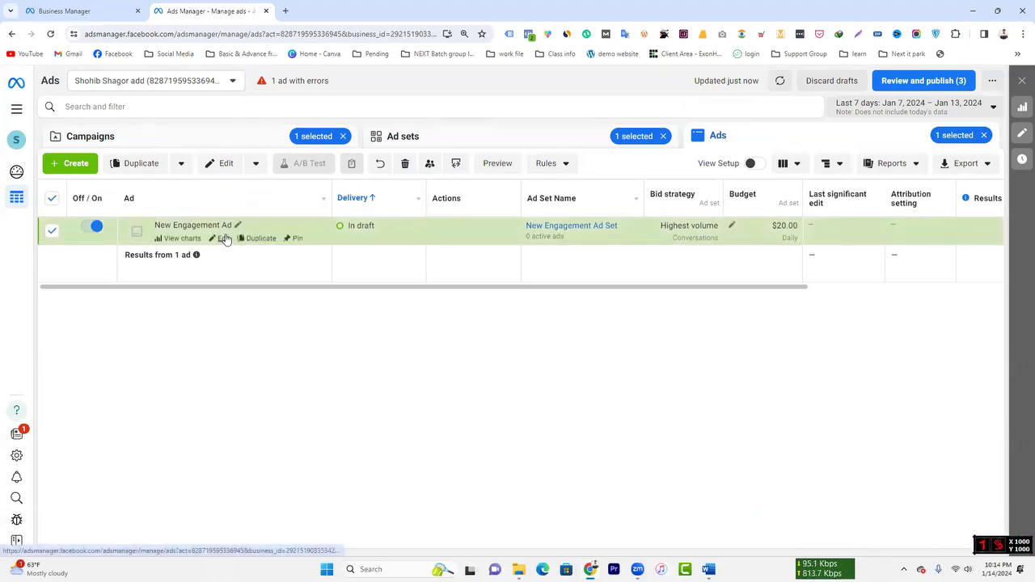
- Reopen the New Engagement Ad for editing, view its campaign's settings, and leave the editor without publishing
{"action": "left_click", "coordinate": [225, 235]}
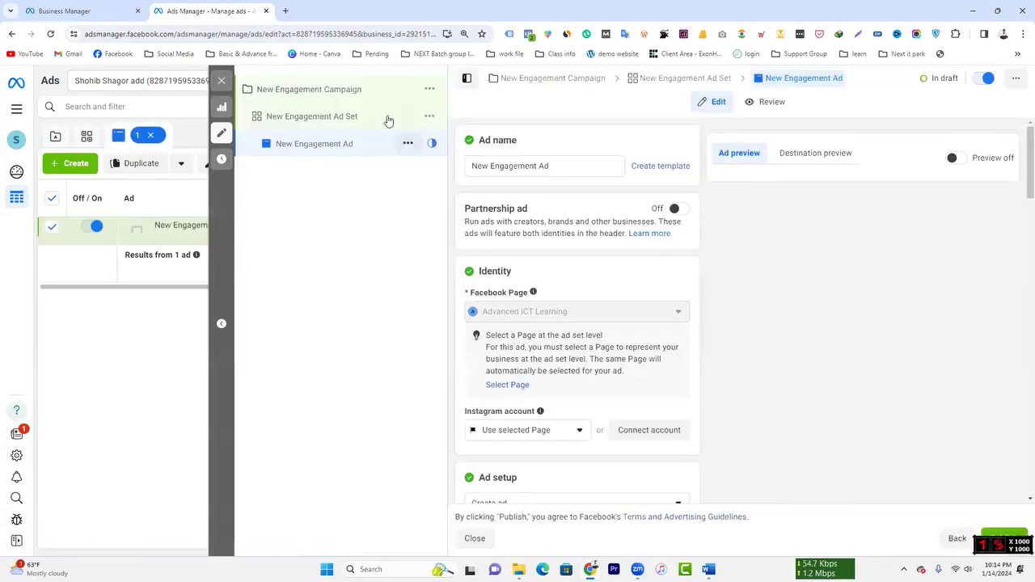
{"action": "left_click", "coordinate": [309, 91]}
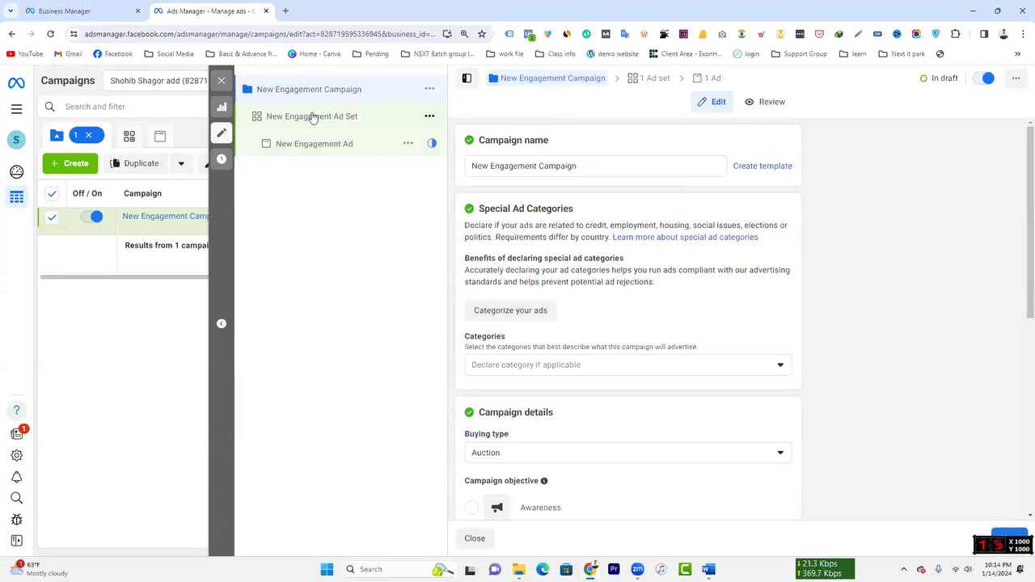
{"action": "left_click", "coordinate": [217, 83]}
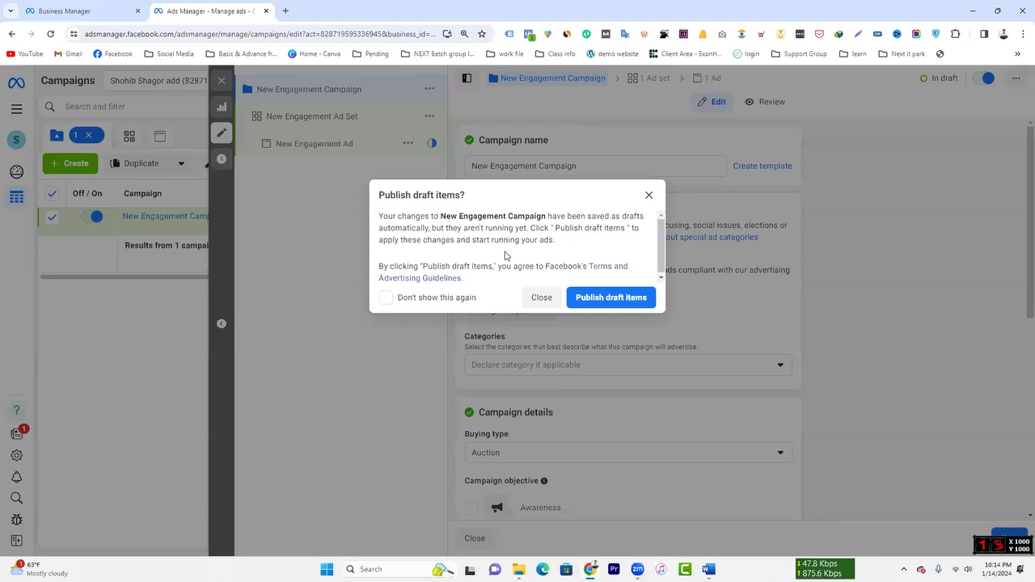
{"action": "left_click", "coordinate": [541, 297]}
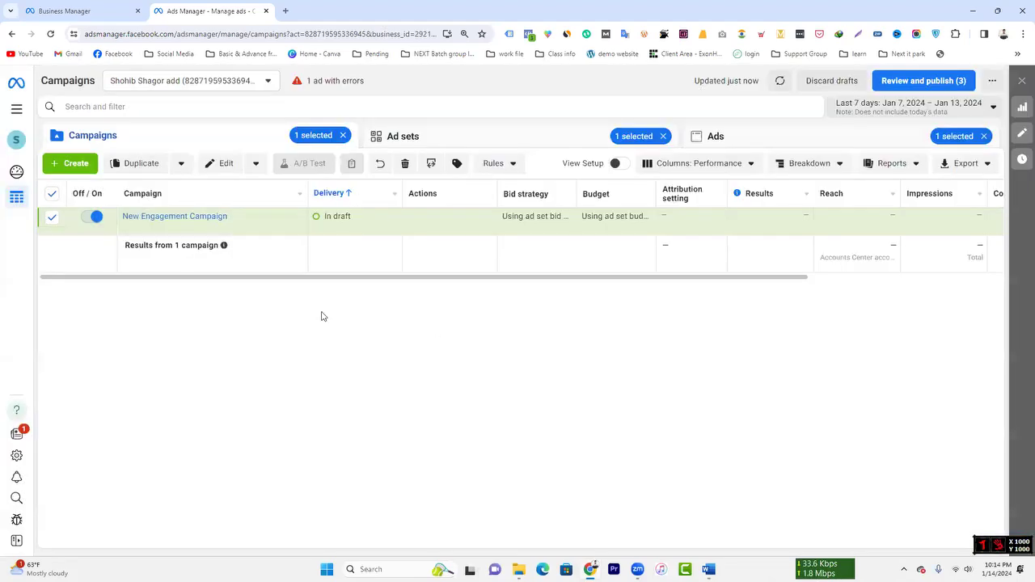
{"action": "right_click", "coordinate": [343, 116]}
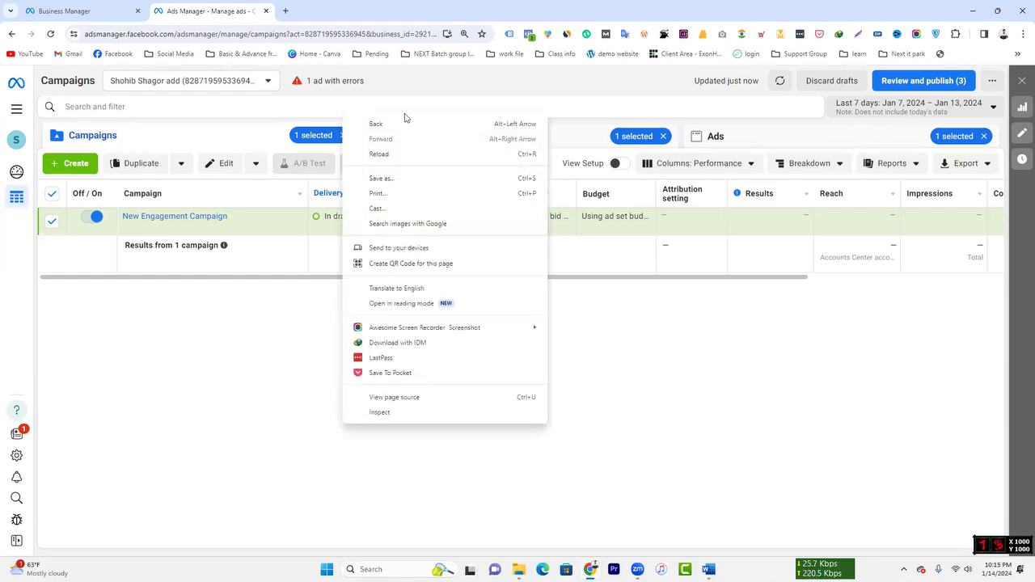
- Compare the campaign, ad set and ad levels of the draft Engagement campaign, returning to the campaign level
{"action": "left_click", "coordinate": [560, 137]}
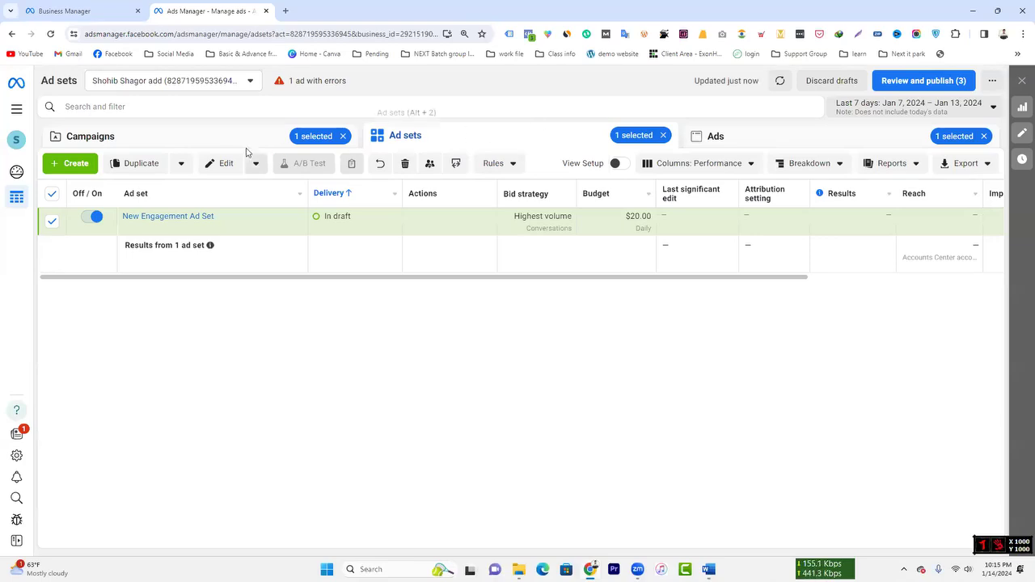
{"action": "left_click", "coordinate": [217, 133]}
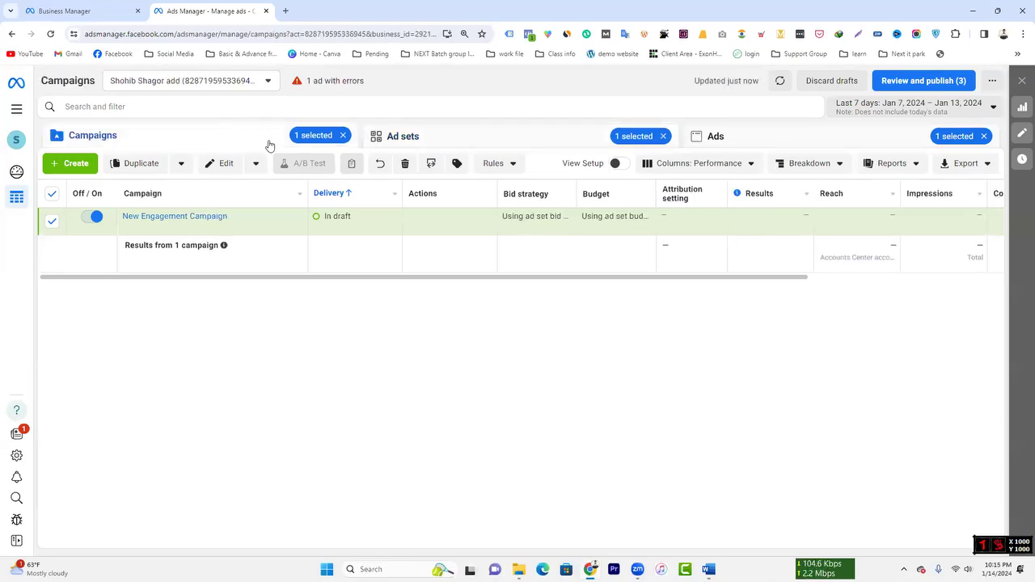
{"action": "left_click", "coordinate": [429, 140]}
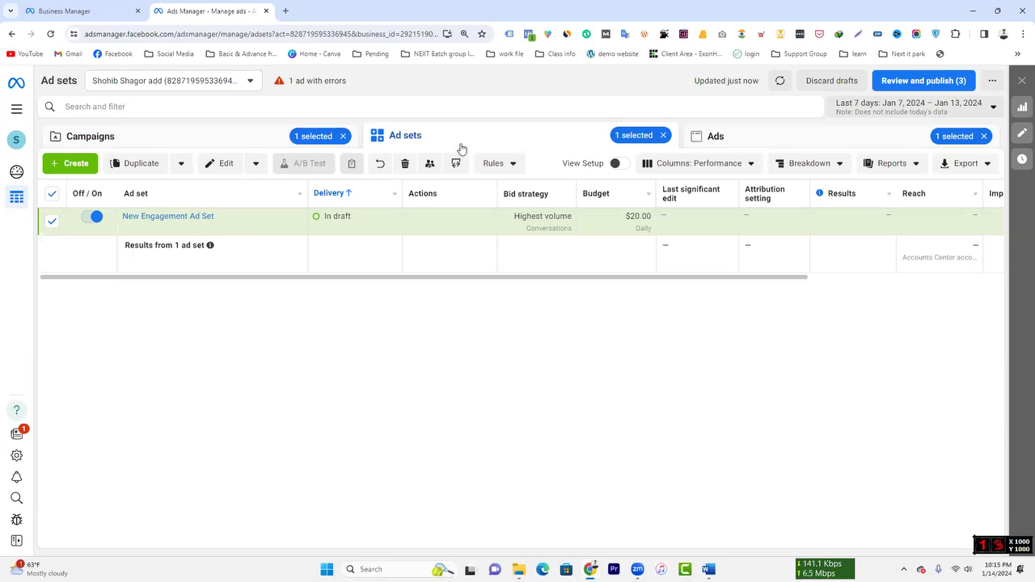
{"action": "left_click", "coordinate": [244, 139]}
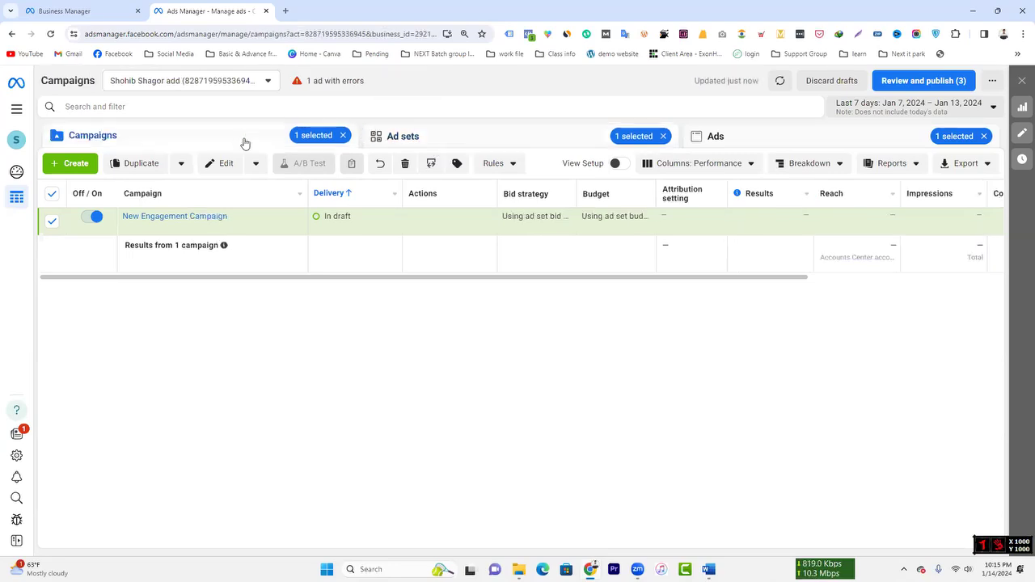
{"action": "left_click", "coordinate": [476, 148]}
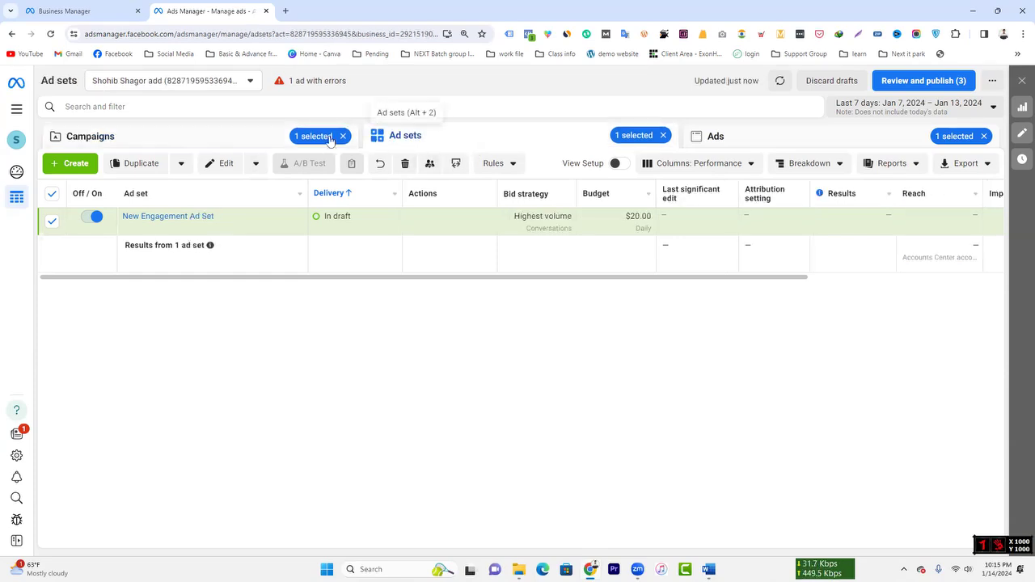
{"action": "left_click", "coordinate": [204, 144]}
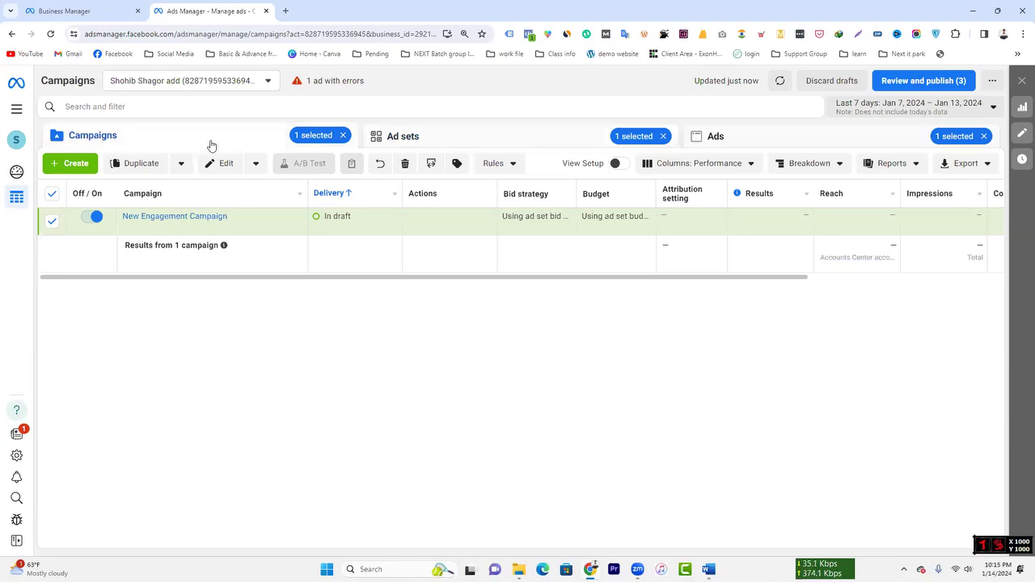
{"action": "left_click", "coordinate": [410, 147]}
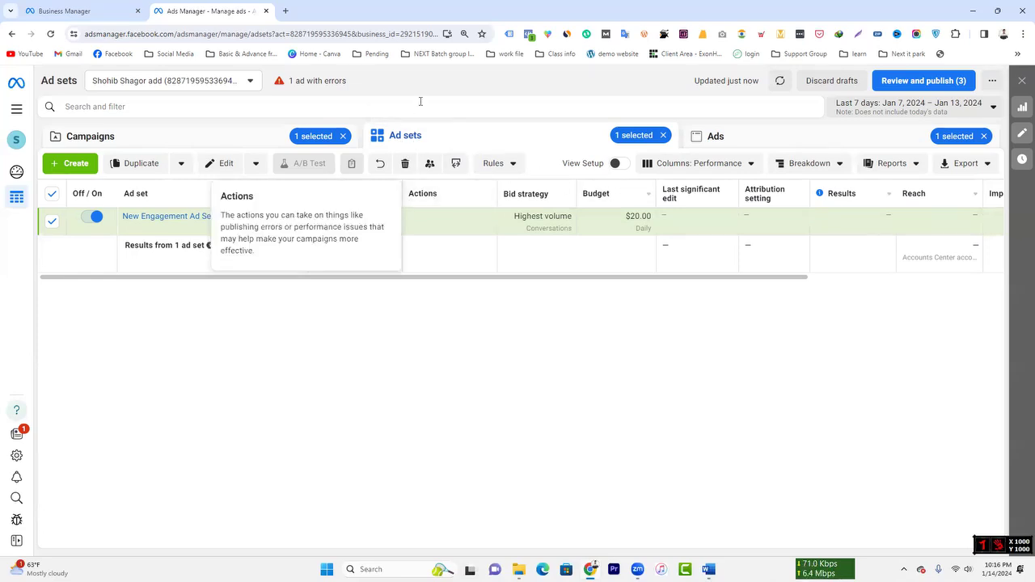
{"action": "left_click", "coordinate": [767, 140]}
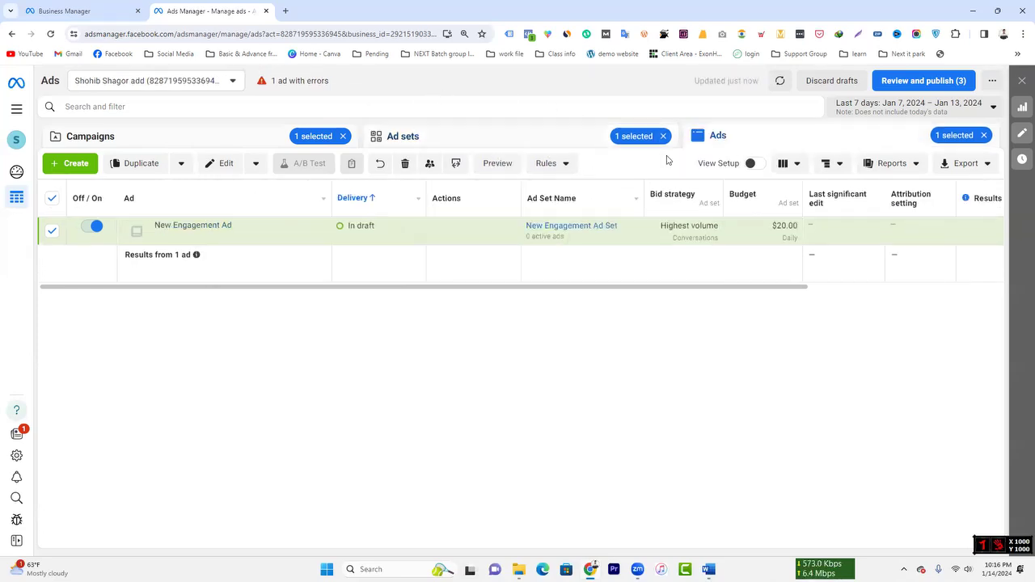
{"action": "left_click", "coordinate": [124, 146]}
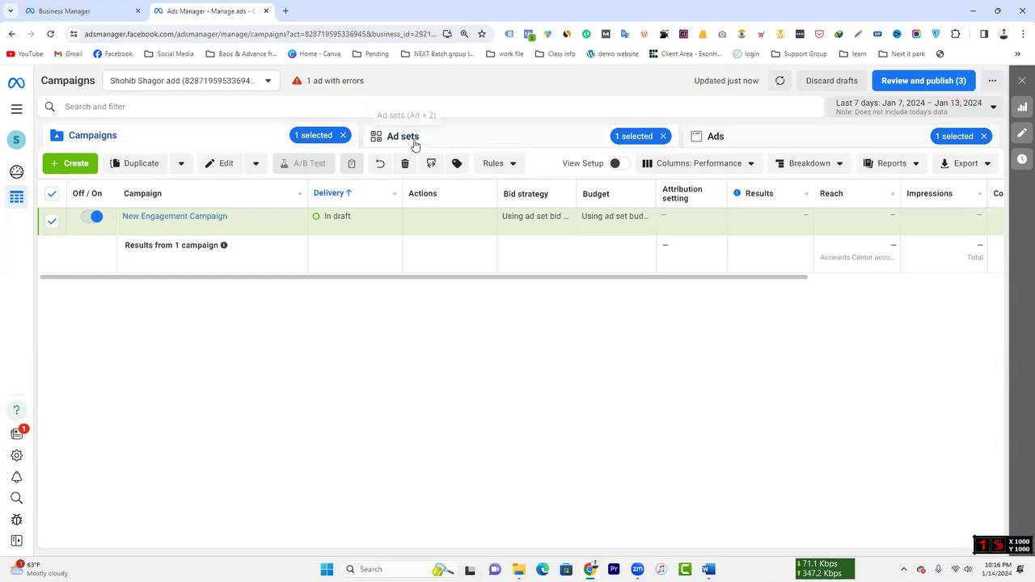
{"action": "left_click", "coordinate": [751, 144]}
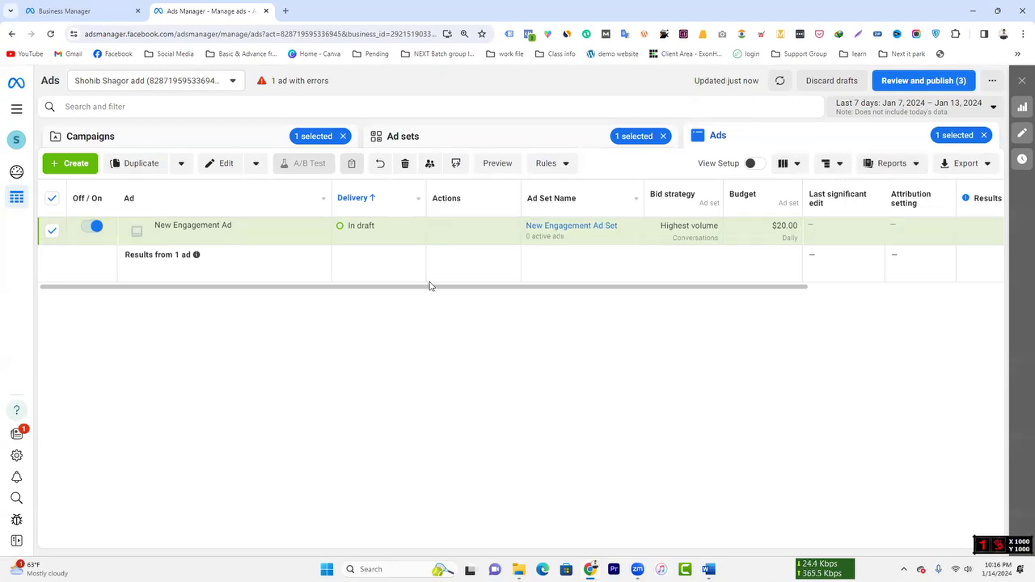
{"action": "left_click", "coordinate": [252, 141]}
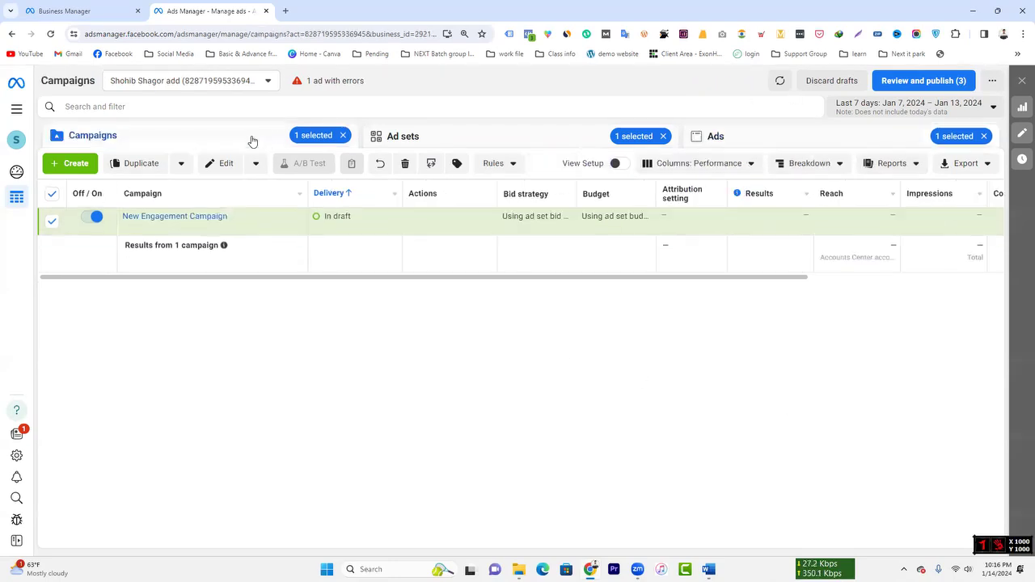
- Open the New Engagement Campaign for editing, view its campaign name, and close the editor without publishing
{"action": "left_click", "coordinate": [189, 229]}
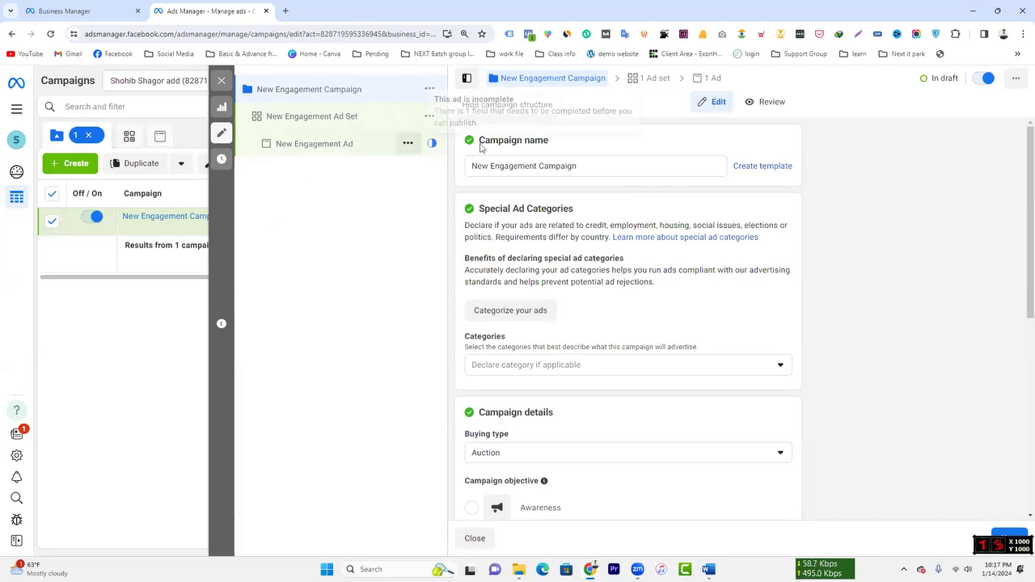
{"action": "left_click", "coordinate": [508, 166]}
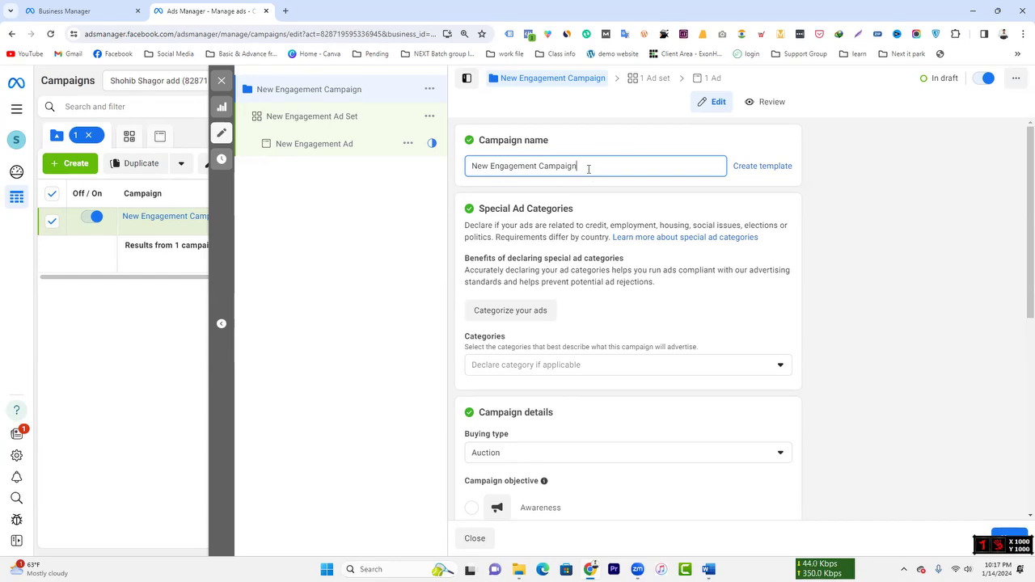
{"action": "left_click", "coordinate": [221, 80]}
{"action": "left_click", "coordinate": [541, 297]}
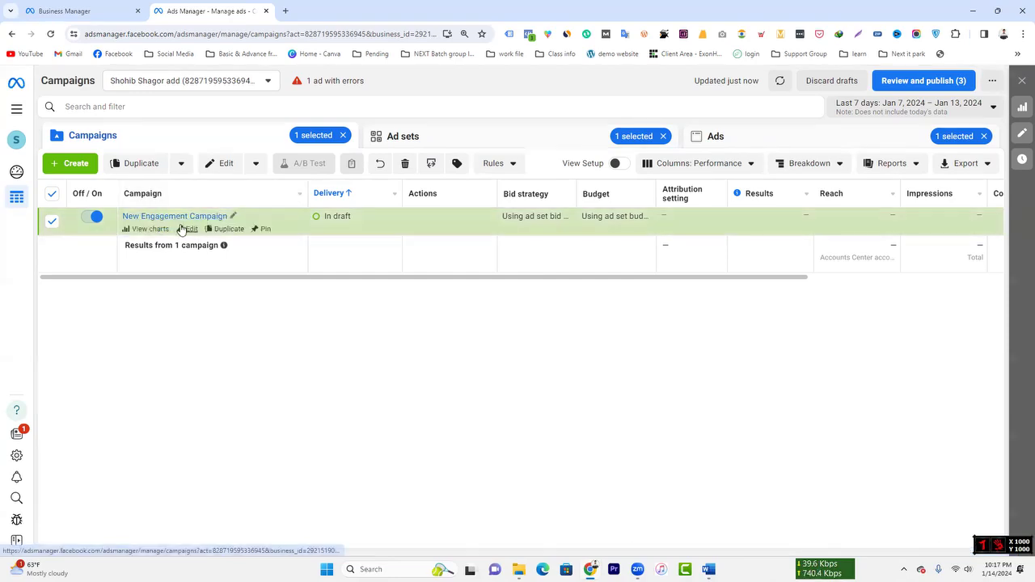
- Reopen the New Engagement Campaign for editing and review its name, special ad categories, buying type and campaign objective
{"action": "left_click", "coordinate": [184, 229]}
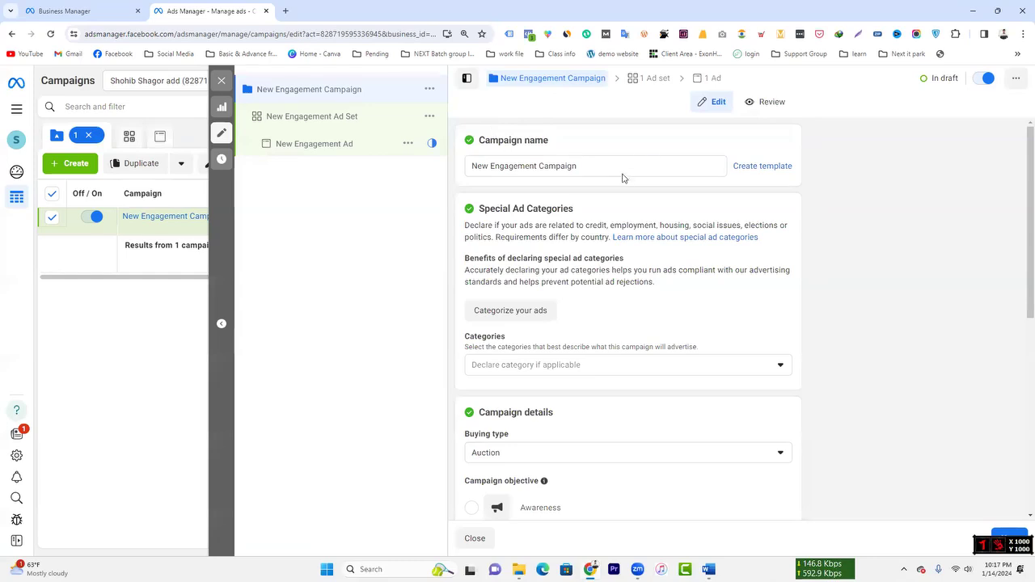
{"action": "left_click", "coordinate": [565, 169]}
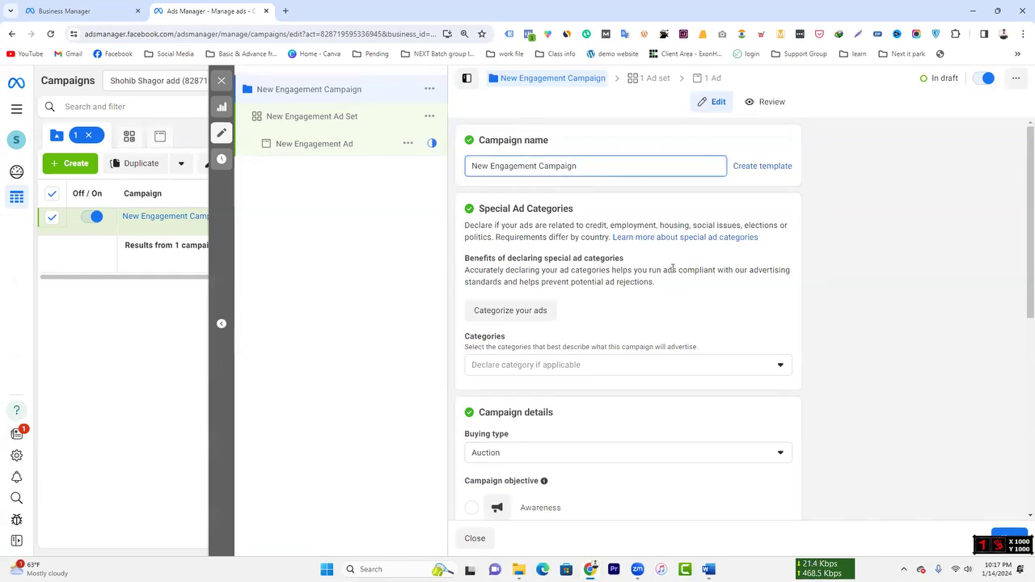
{"action": "scroll", "coordinate": [672, 271], "scroll_direction": "down", "scroll_amount": 2}
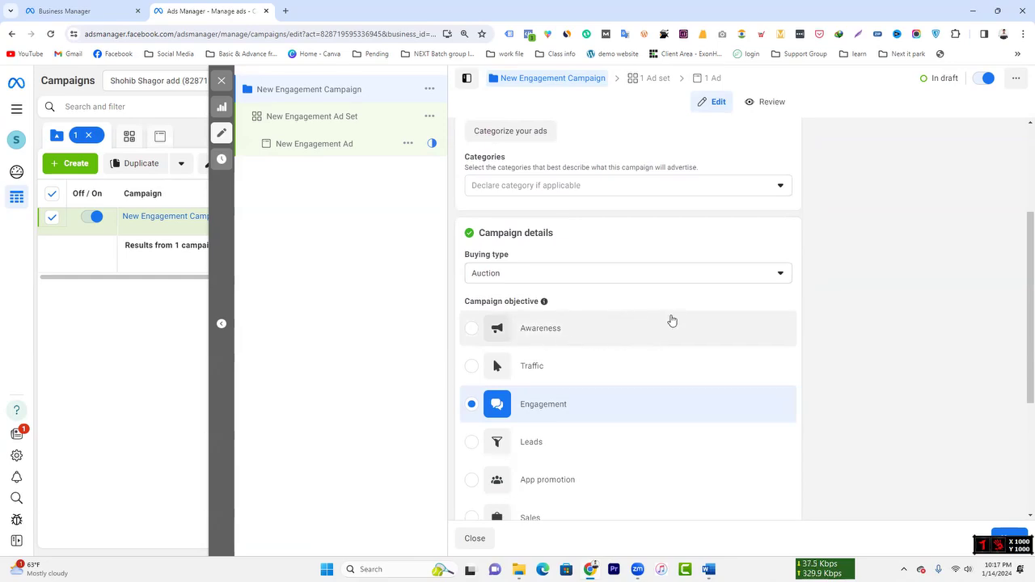
{"action": "scroll", "coordinate": [647, 318], "scroll_direction": "down", "scroll_amount": 2}
{"action": "scroll", "coordinate": [674, 261], "scroll_direction": "up", "scroll_amount": 2}
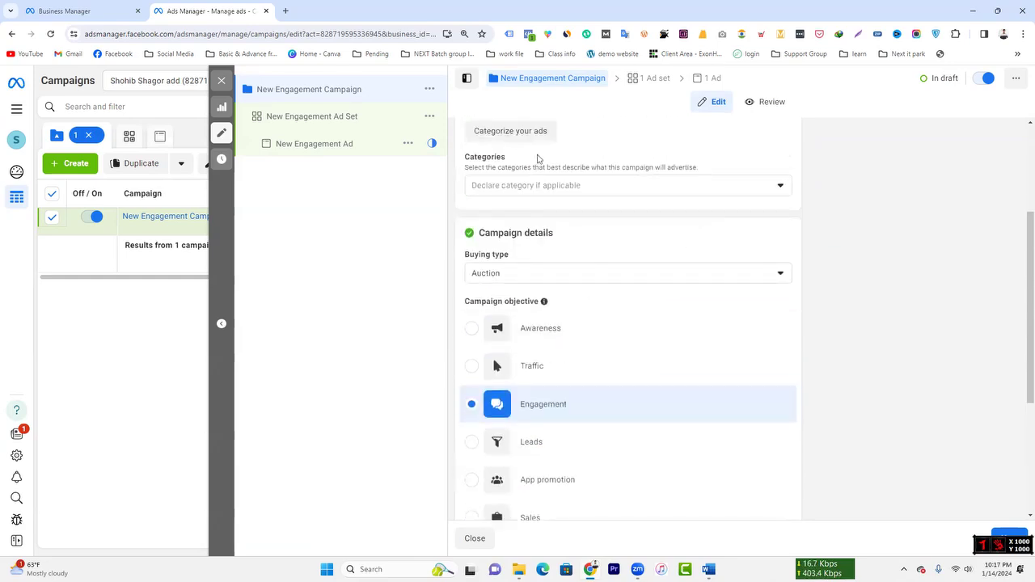
{"action": "scroll", "coordinate": [659, 315], "scroll_direction": "down", "scroll_amount": 2}
{"action": "scroll", "coordinate": [672, 315], "scroll_direction": "up", "scroll_amount": 2}
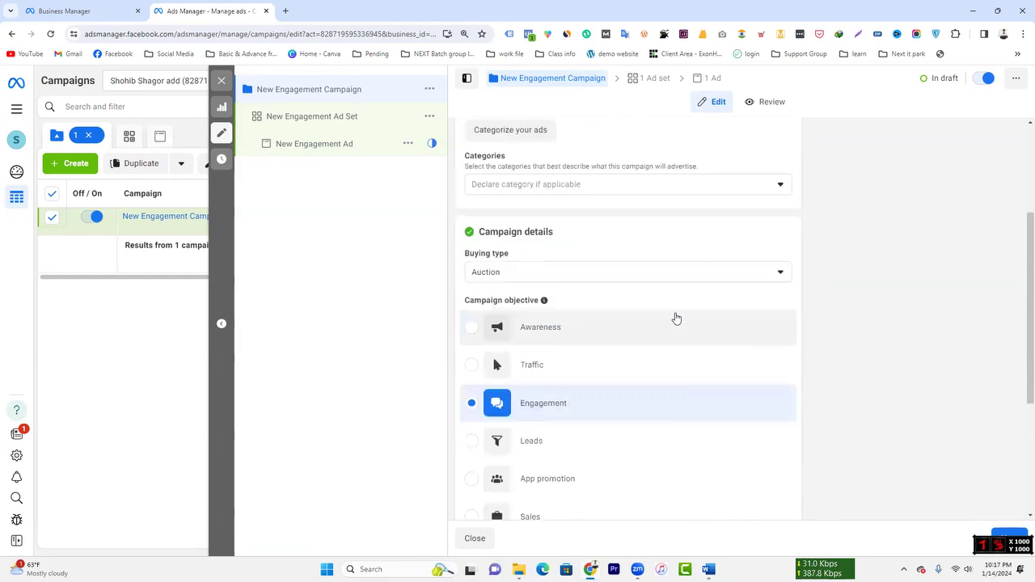
{"action": "left_click", "coordinate": [605, 273]}
{"action": "left_click", "coordinate": [605, 277]}
{"action": "scroll", "coordinate": [735, 267], "scroll_direction": "down", "scroll_amount": 2}
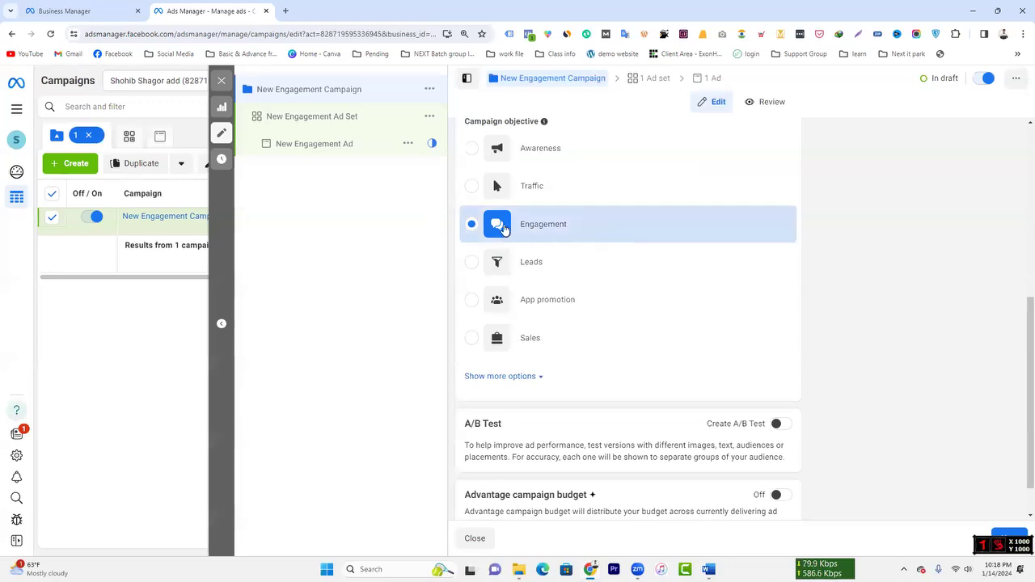
- Examine the campaign's A/B Test and Advantage campaign budget sections
{"action": "scroll", "coordinate": [682, 245], "scroll_direction": "down", "scroll_amount": 1}
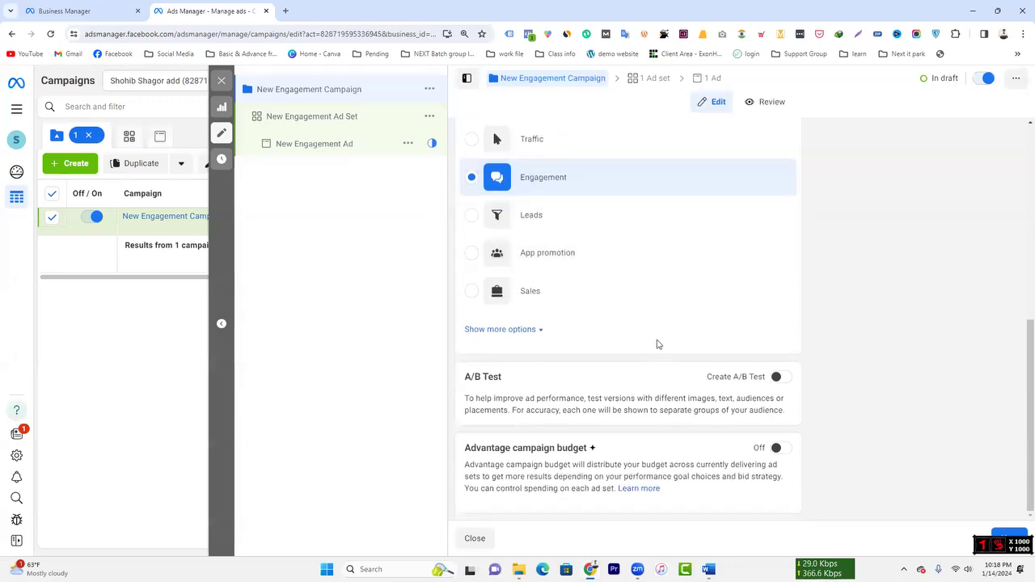
{"action": "left_click_drag", "start_coordinate": [464, 380], "coordinate": [515, 380]}
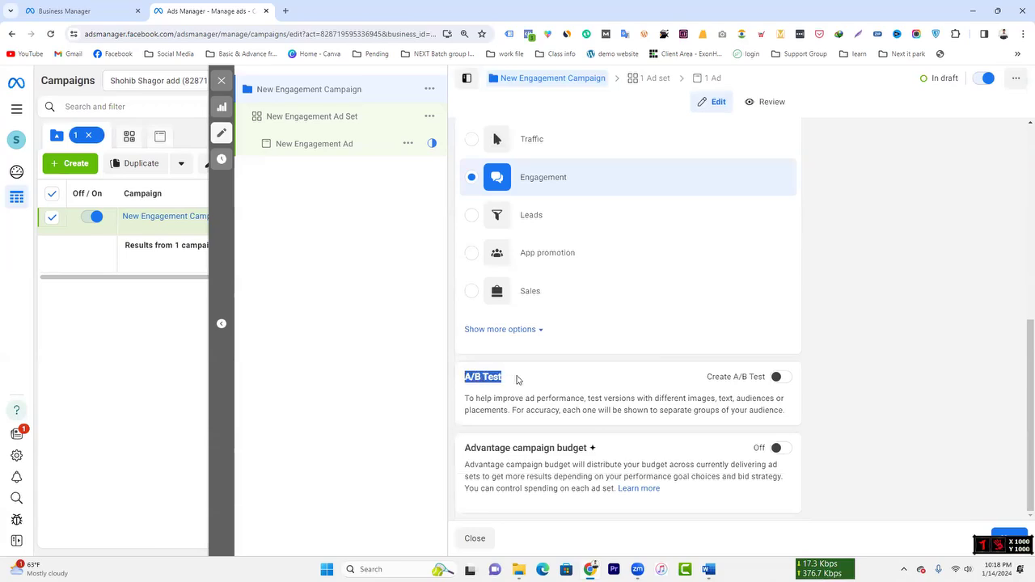
{"action": "left_click", "coordinate": [541, 382]}
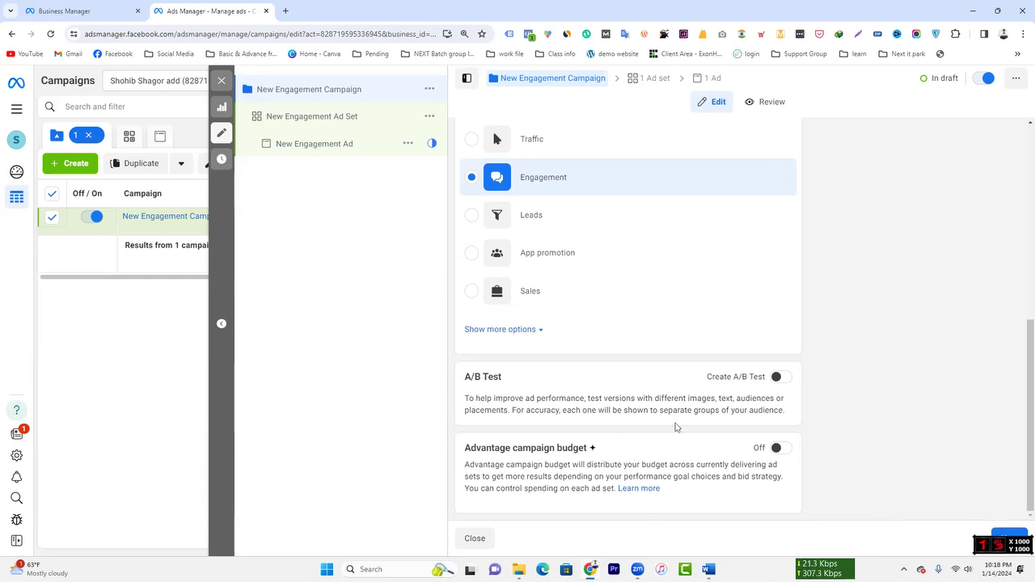
{"action": "left_click_drag", "start_coordinate": [465, 455], "coordinate": [593, 450]}
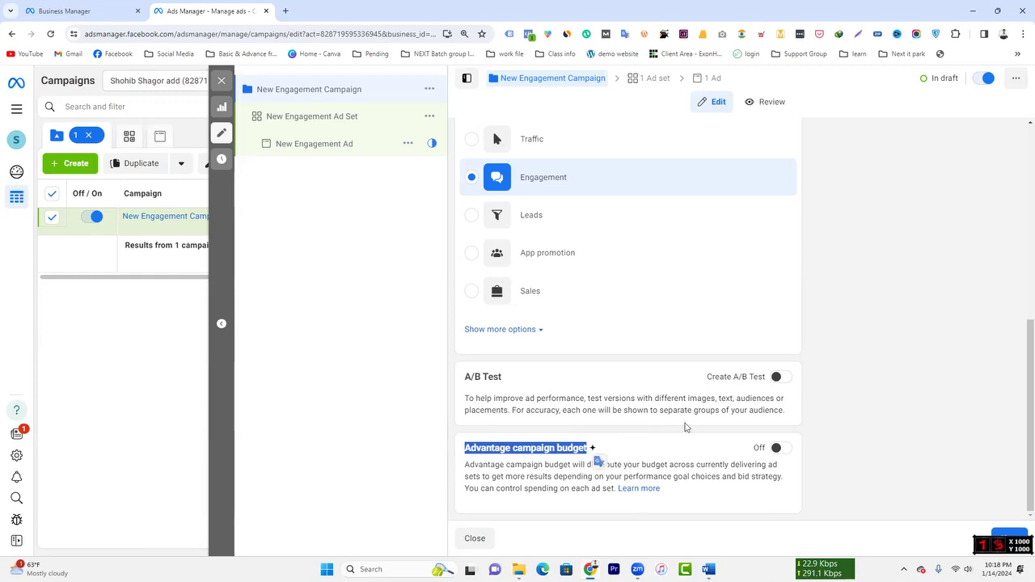
{"action": "left_click", "coordinate": [657, 443]}
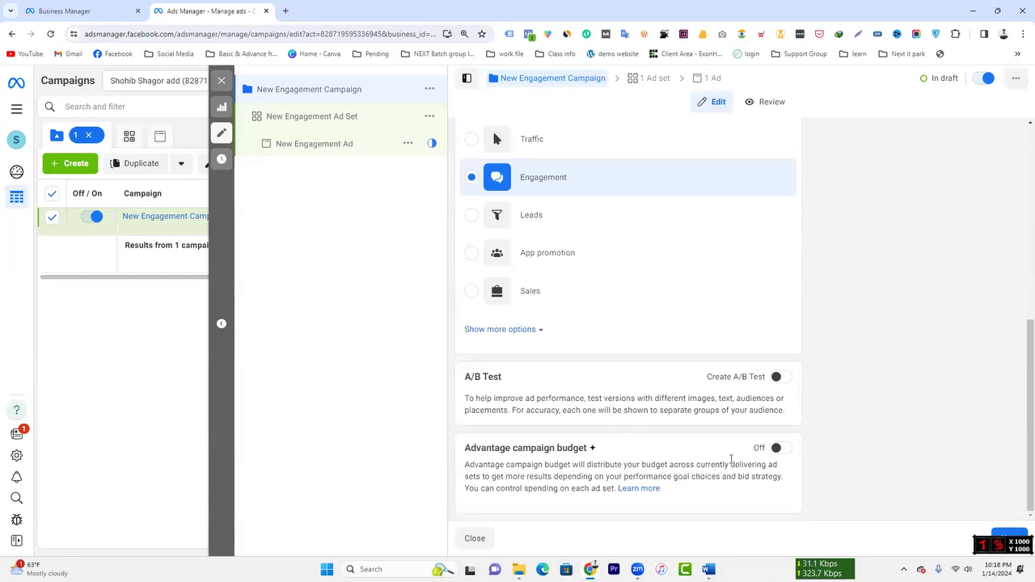
- Look briefly at the ad set, return to the campaign settings and turn on Advantage campaign budget
{"action": "left_click", "coordinate": [316, 116]}
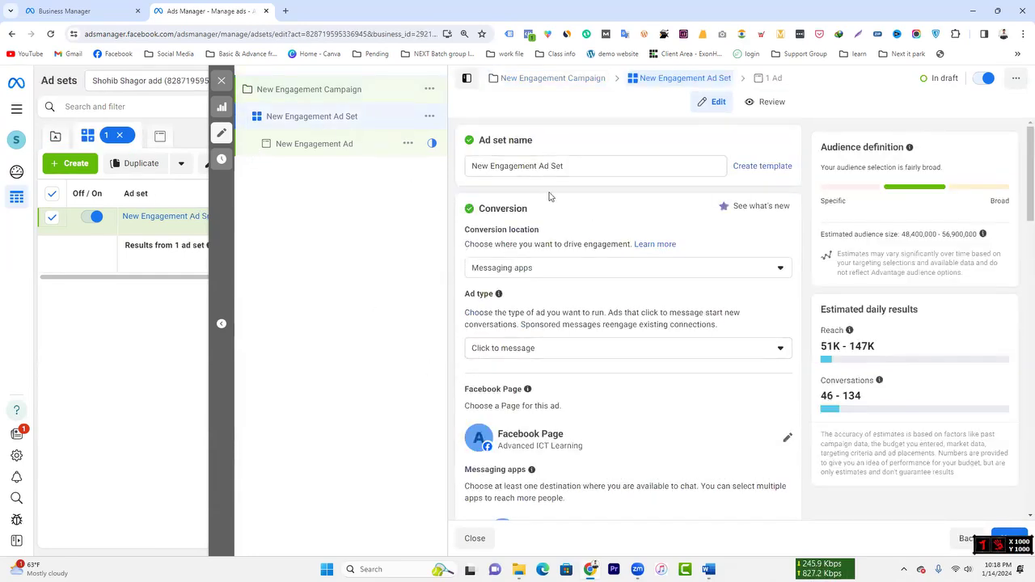
{"action": "left_click", "coordinate": [339, 90]}
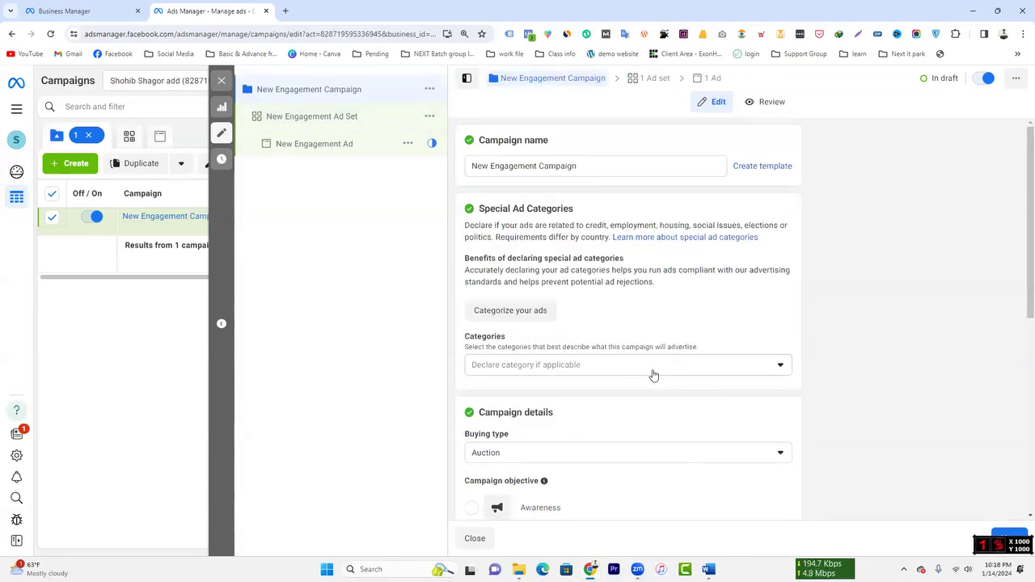
{"action": "scroll", "coordinate": [663, 396], "scroll_direction": "down", "scroll_amount": 4}
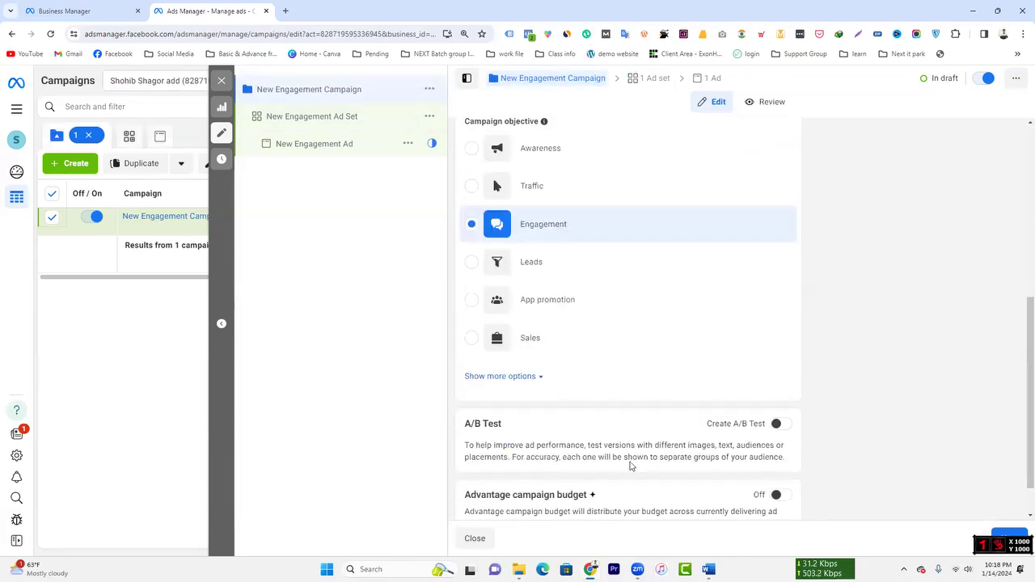
{"action": "scroll", "coordinate": [631, 464], "scroll_direction": "up", "scroll_amount": 2}
{"action": "scroll", "coordinate": [634, 464], "scroll_direction": "up", "scroll_amount": 3}
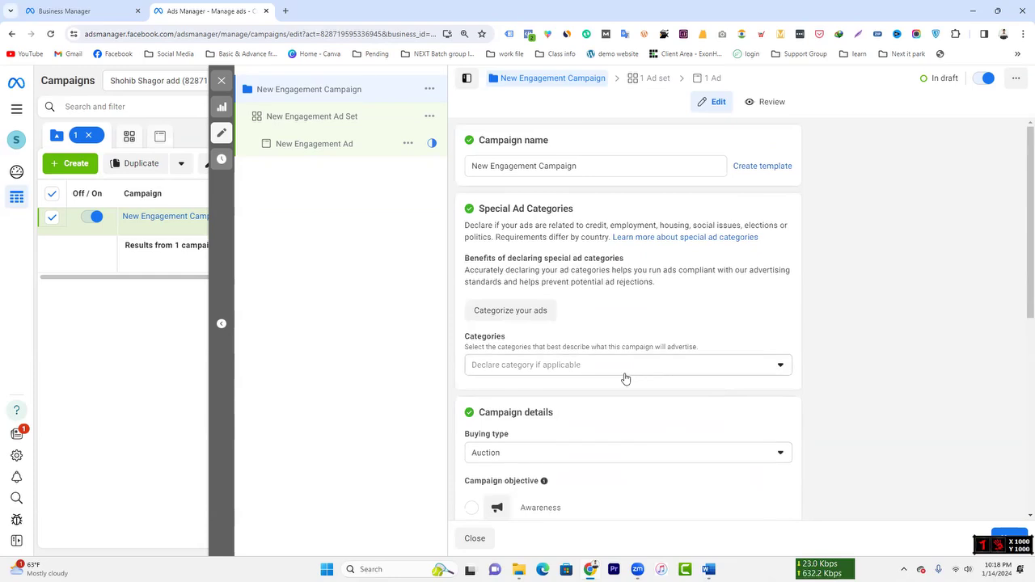
{"action": "scroll", "coordinate": [625, 374], "scroll_direction": "down", "scroll_amount": 5}
{"action": "left_click", "coordinate": [778, 450]}
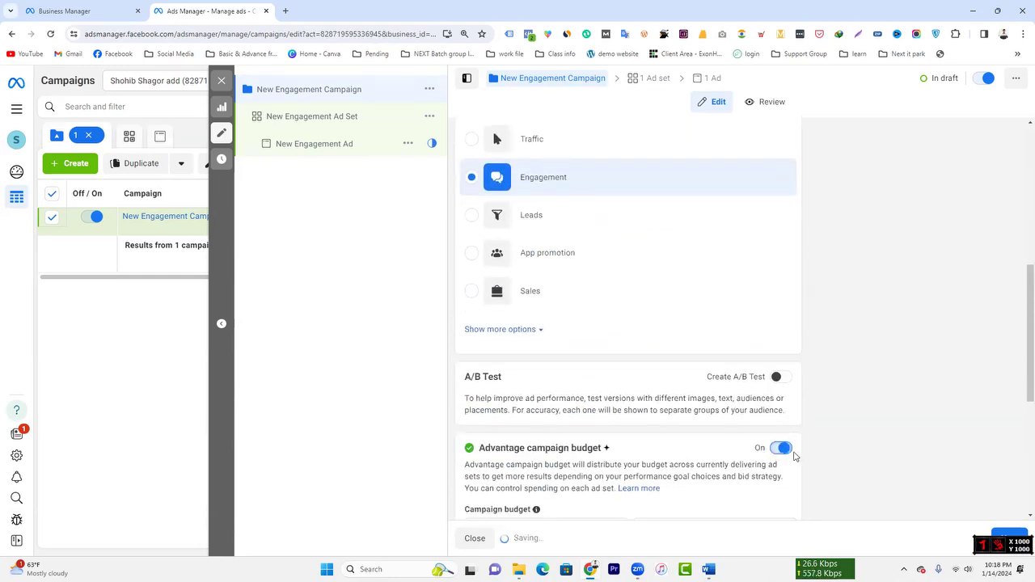
{"action": "scroll", "coordinate": [704, 477], "scroll_direction": "down", "scroll_amount": 3}
{"action": "scroll", "coordinate": [704, 477], "scroll_direction": "down", "scroll_amount": 1}
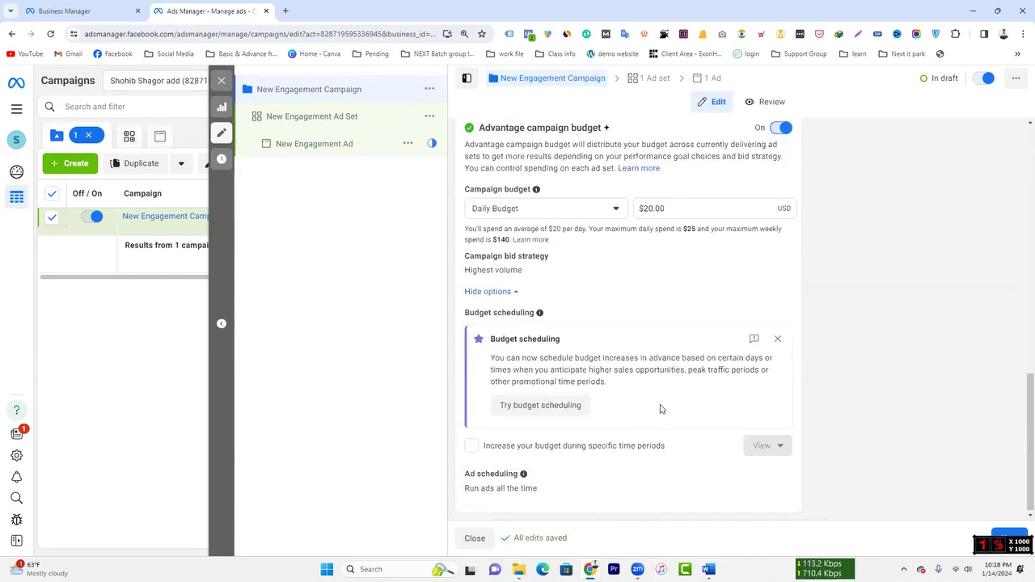
{"action": "scroll", "coordinate": [683, 277], "scroll_direction": "up", "scroll_amount": 2}
- Check the New Engagement Ad Set's settings against the campaign's, ending at the Advantage campaign budget section
{"action": "left_click", "coordinate": [342, 117]}
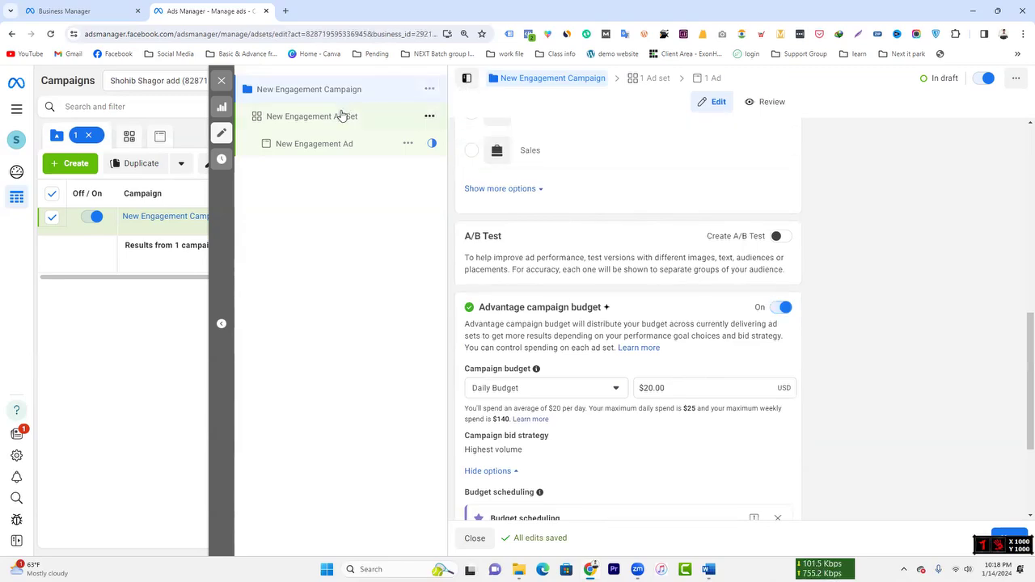
{"action": "left_click", "coordinate": [360, 91]}
{"action": "scroll", "coordinate": [666, 409], "scroll_direction": "down", "scroll_amount": 2}
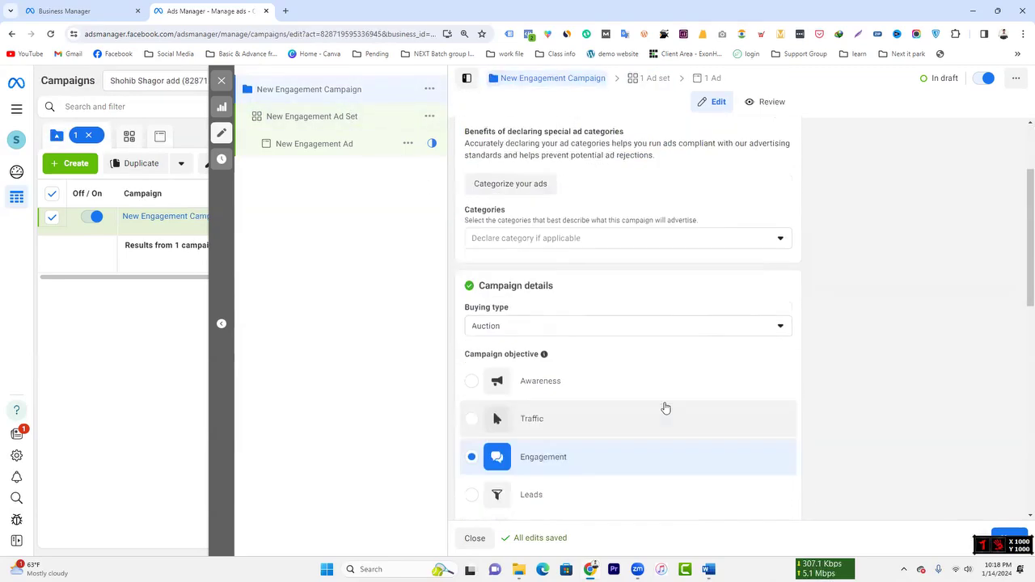
{"action": "left_click", "coordinate": [317, 116]}
{"action": "scroll", "coordinate": [663, 402], "scroll_direction": "down", "scroll_amount": 2}
{"action": "scroll", "coordinate": [612, 344], "scroll_direction": "up", "scroll_amount": 2}
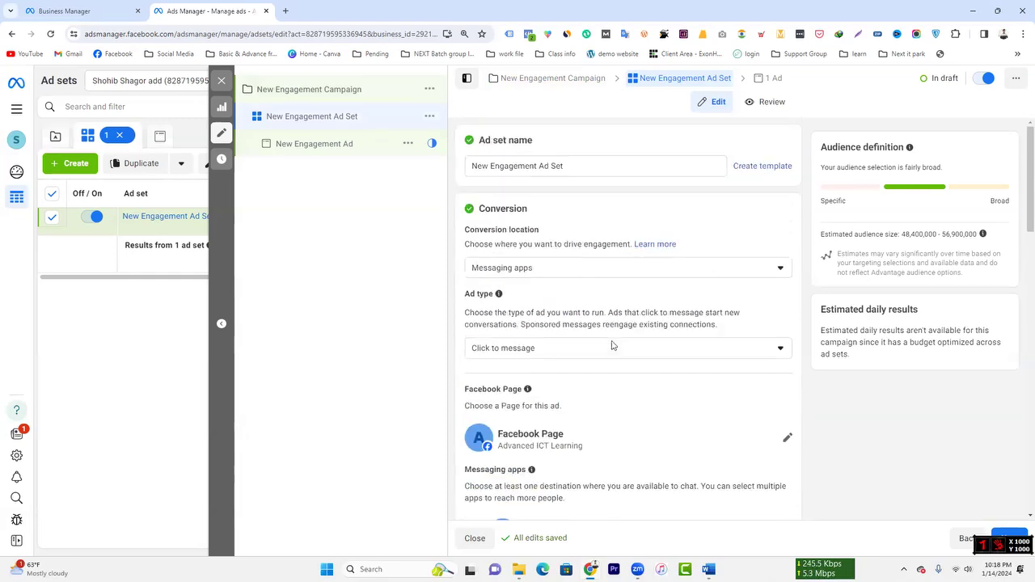
{"action": "left_click", "coordinate": [323, 89]}
{"action": "scroll", "coordinate": [704, 439], "scroll_direction": "down", "scroll_amount": 6}
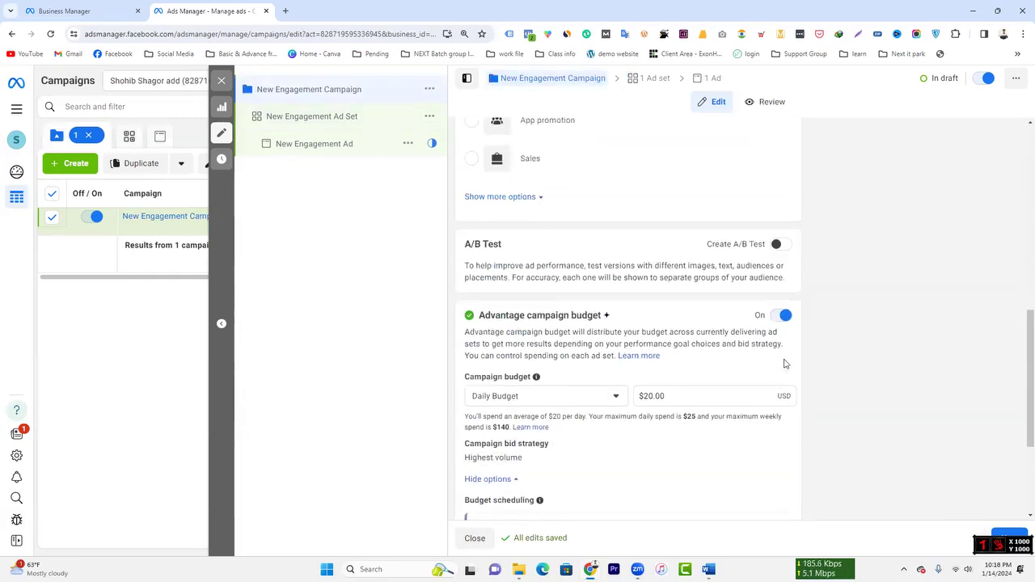
- Turn off Advantage campaign budget for the campaign and continue to the New Engagement Ad Set's name
{"action": "left_click", "coordinate": [784, 316]}
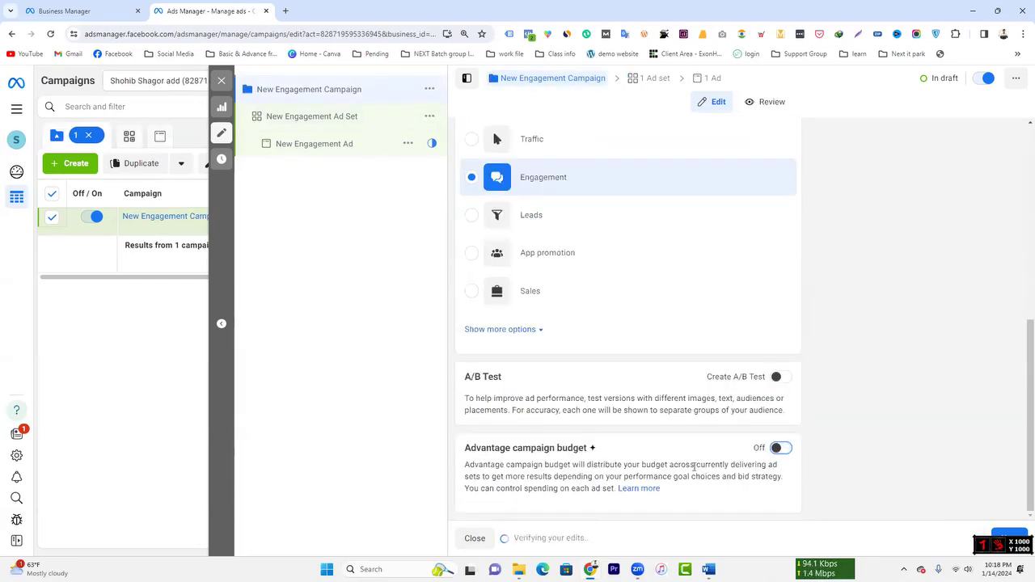
{"action": "left_click", "coordinate": [1010, 537]}
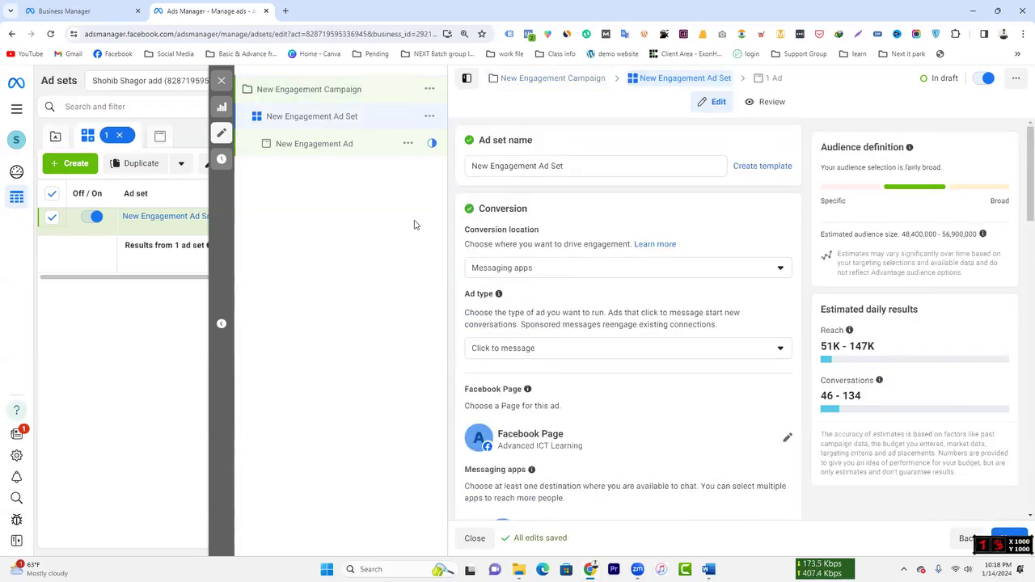
{"action": "left_click", "coordinate": [496, 169]}
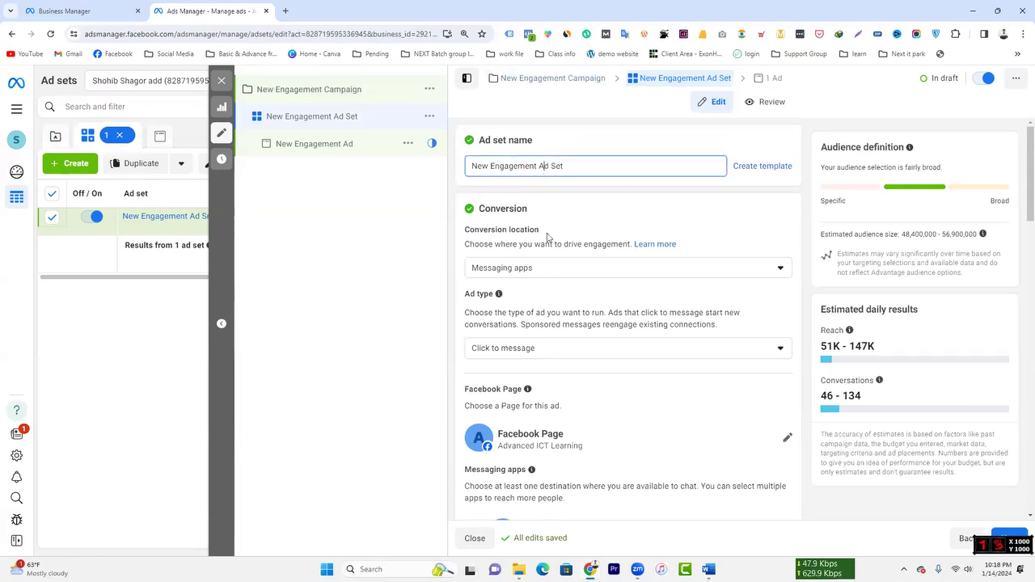
- Review the available conversion locations and ad types in the ad set's Conversion section
{"action": "left_click", "coordinate": [527, 272]}
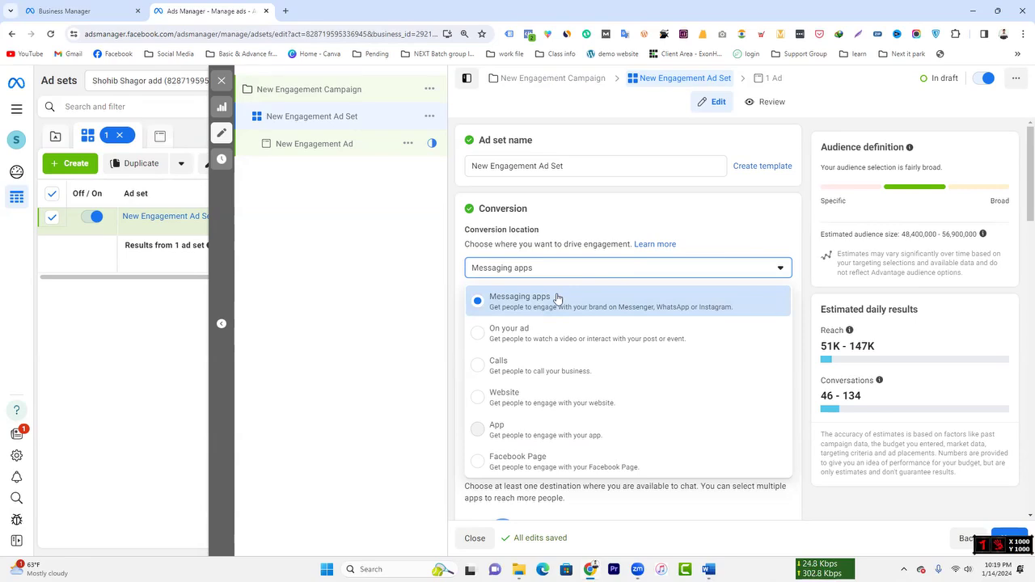
{"action": "left_click", "coordinate": [545, 267]}
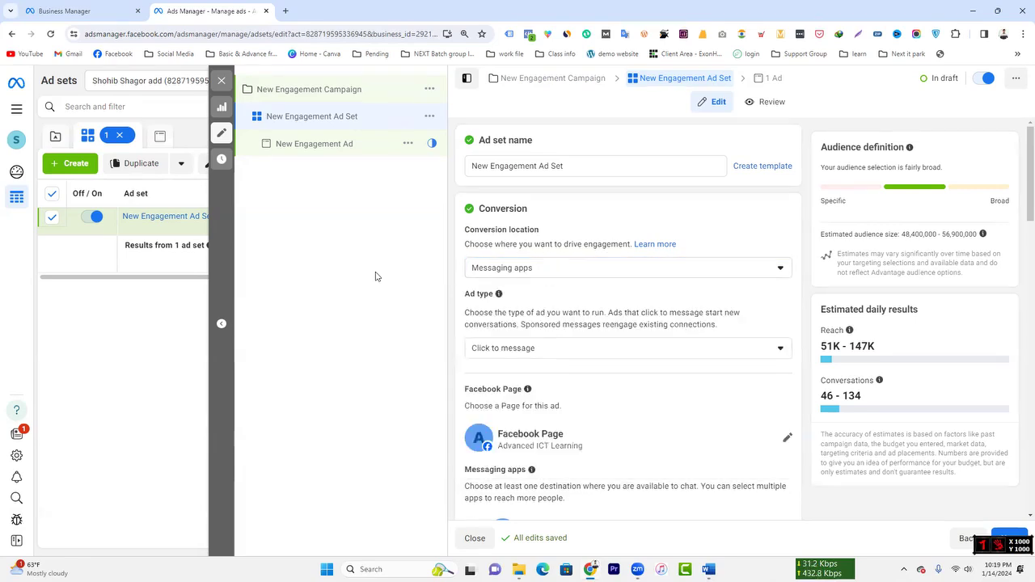
{"action": "left_click", "coordinate": [541, 356]}
{"action": "left_click", "coordinate": [521, 359]}
{"action": "scroll", "coordinate": [623, 331], "scroll_direction": "down", "scroll_amount": 2}
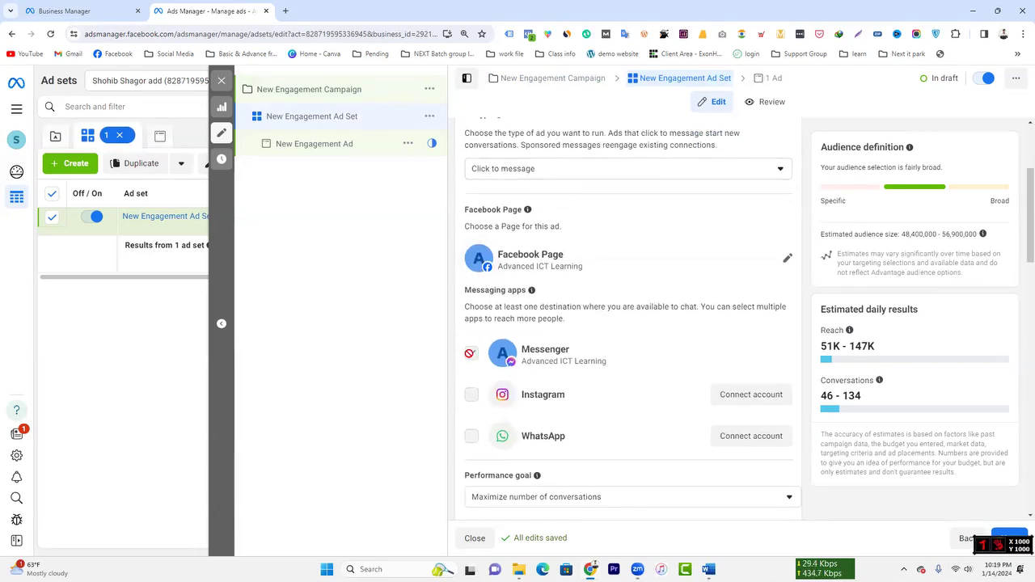
- Look through the Facebook Pages available for the ad, keeping Advanced ICT Learning selected
{"action": "left_click", "coordinate": [788, 252]}
{"action": "left_click", "coordinate": [786, 257]}
{"action": "left_click", "coordinate": [786, 257]}
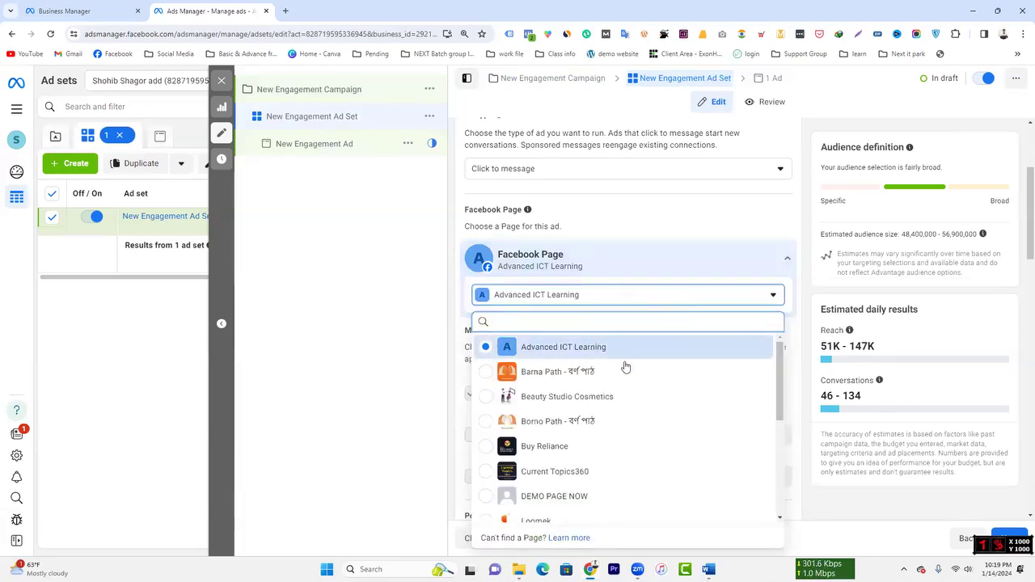
{"action": "scroll", "coordinate": [631, 370], "scroll_direction": "down", "scroll_amount": 5}
{"action": "scroll", "coordinate": [623, 458], "scroll_direction": "up", "scroll_amount": 5}
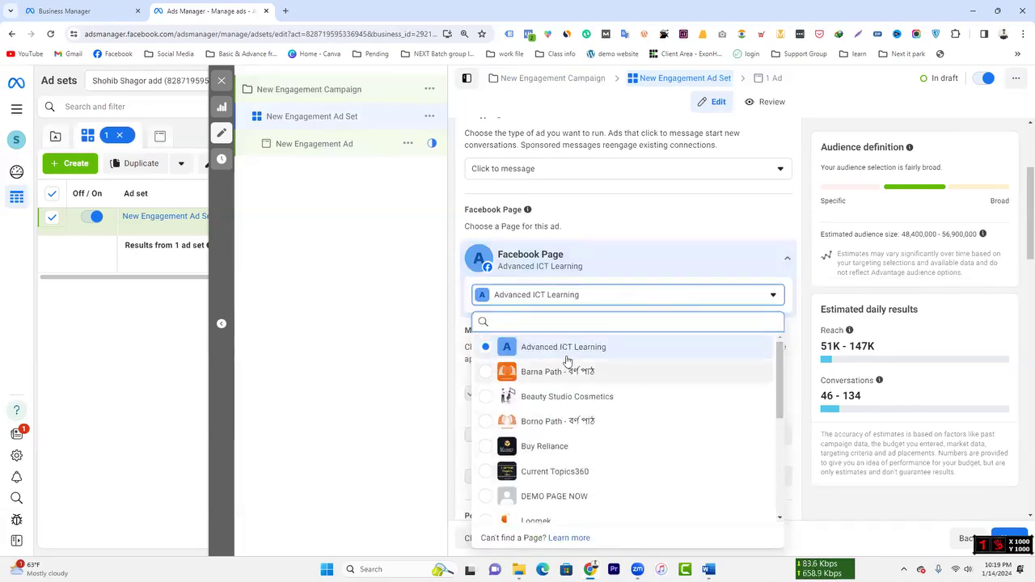
{"action": "left_click", "coordinate": [356, 322]}
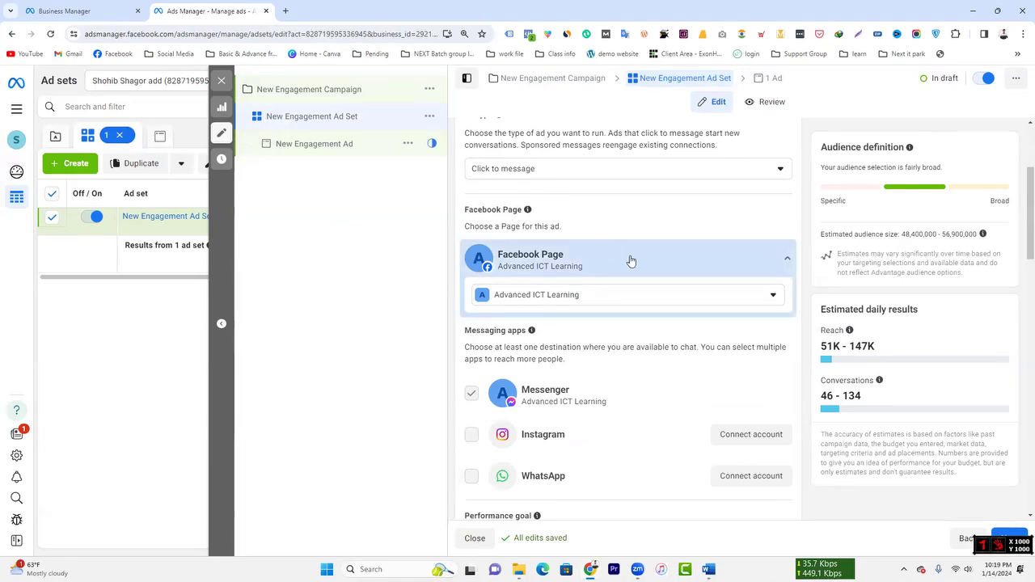
- Review the ad set's messaging apps and the choices for its performance goal
{"action": "scroll", "coordinate": [627, 267], "scroll_direction": "down", "scroll_amount": 6}
{"action": "scroll", "coordinate": [617, 282], "scroll_direction": "up", "scroll_amount": 4}
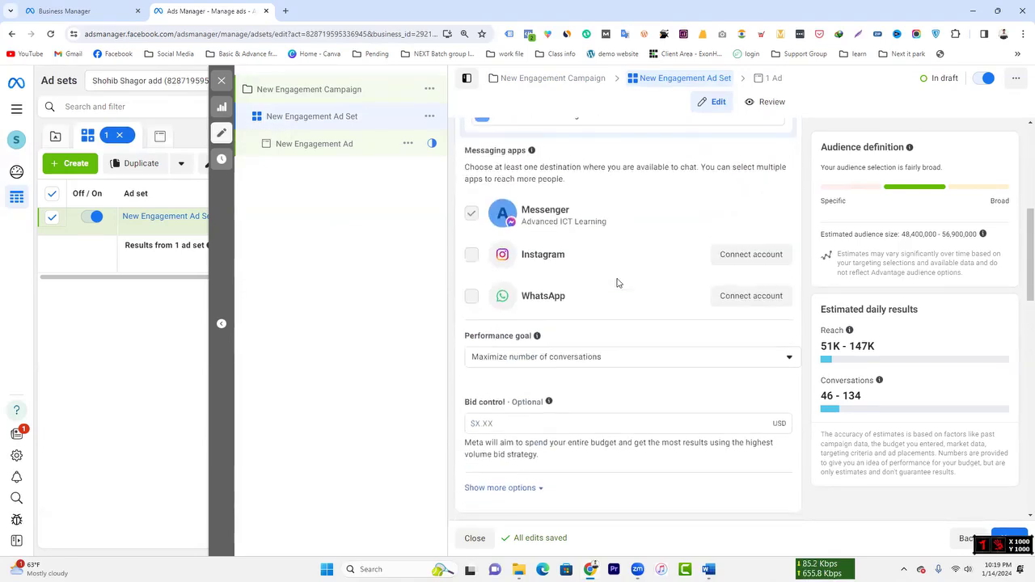
{"action": "scroll", "coordinate": [567, 308], "scroll_direction": "down", "scroll_amount": 2}
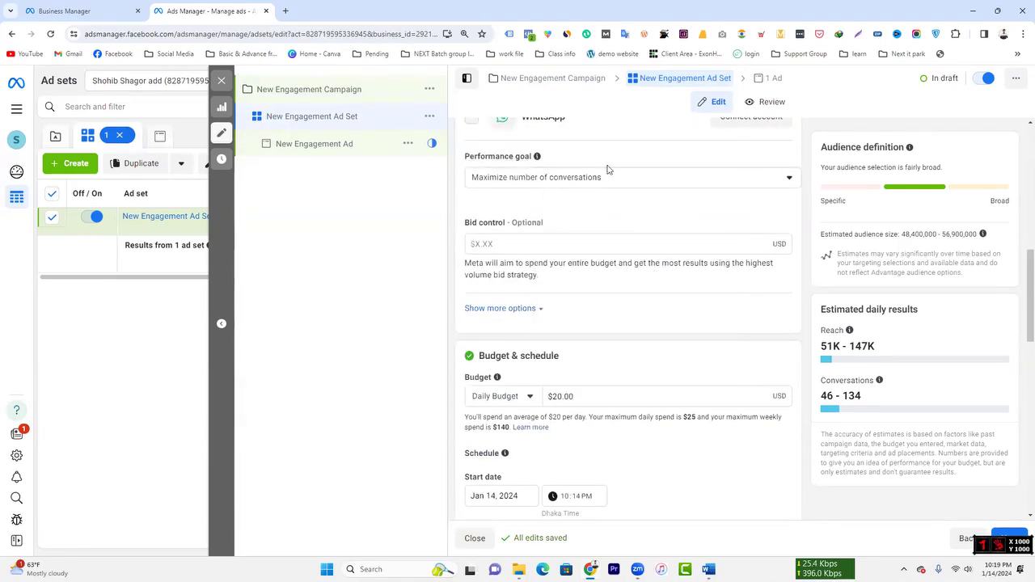
{"action": "left_click", "coordinate": [566, 178]}
{"action": "left_click", "coordinate": [566, 179]}
{"action": "scroll", "coordinate": [663, 286], "scroll_direction": "down", "scroll_amount": 3}
{"action": "scroll", "coordinate": [679, 282], "scroll_direction": "up", "scroll_amount": 3}
- Check the extra options below the bid control and examine the Budget & schedule section
{"action": "left_click", "coordinate": [495, 308]}
{"action": "left_click", "coordinate": [492, 309]}
{"action": "scroll", "coordinate": [608, 285], "scroll_direction": "down", "scroll_amount": 2}
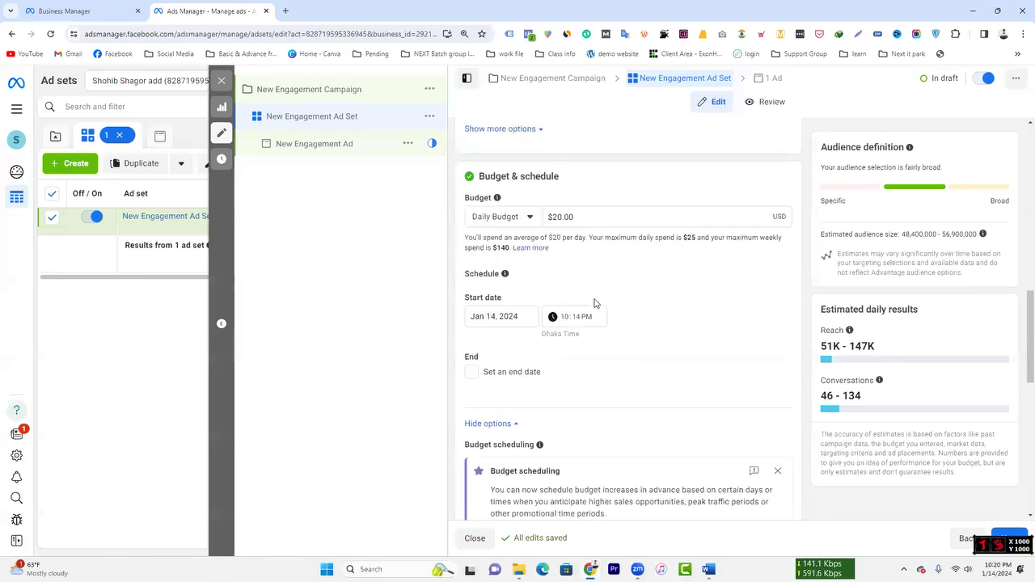
{"action": "scroll", "coordinate": [624, 238], "scroll_direction": "up", "scroll_amount": 2}
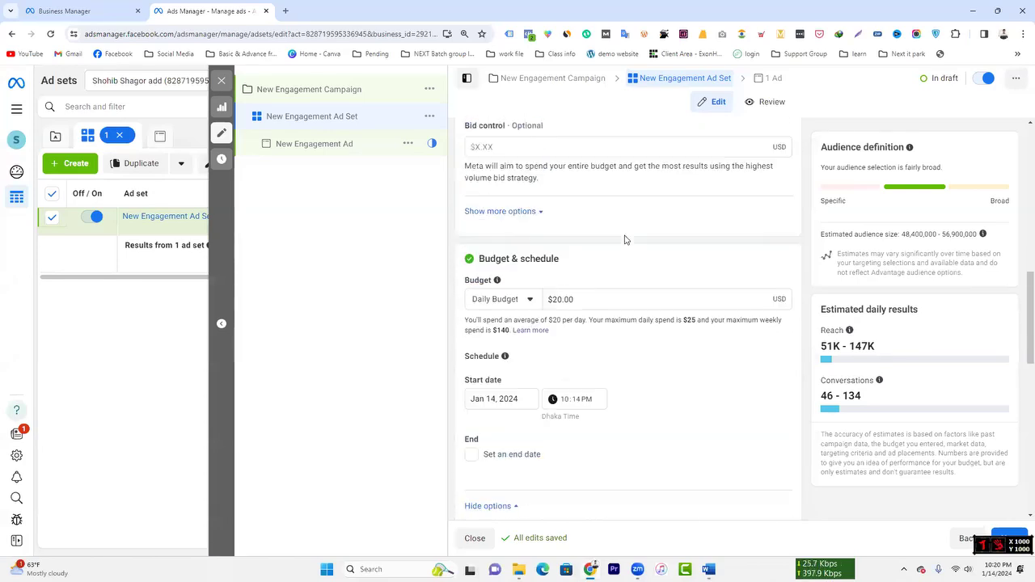
{"action": "scroll", "coordinate": [635, 254], "scroll_direction": "down", "scroll_amount": 2}
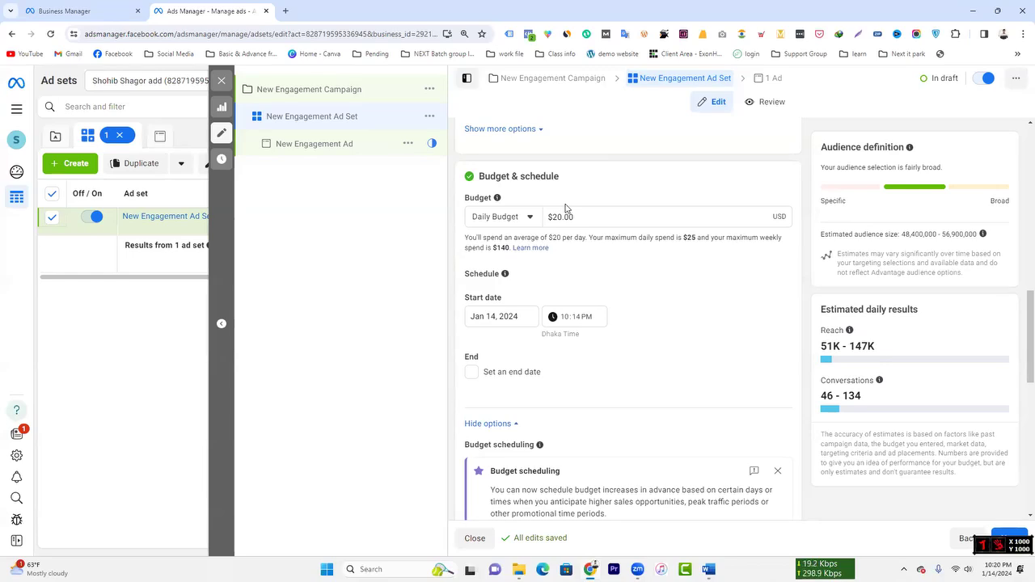
- Switch the ad set's budget type to Lifetime Budget and dismiss the notice about the start date
{"action": "left_click", "coordinate": [516, 220]}
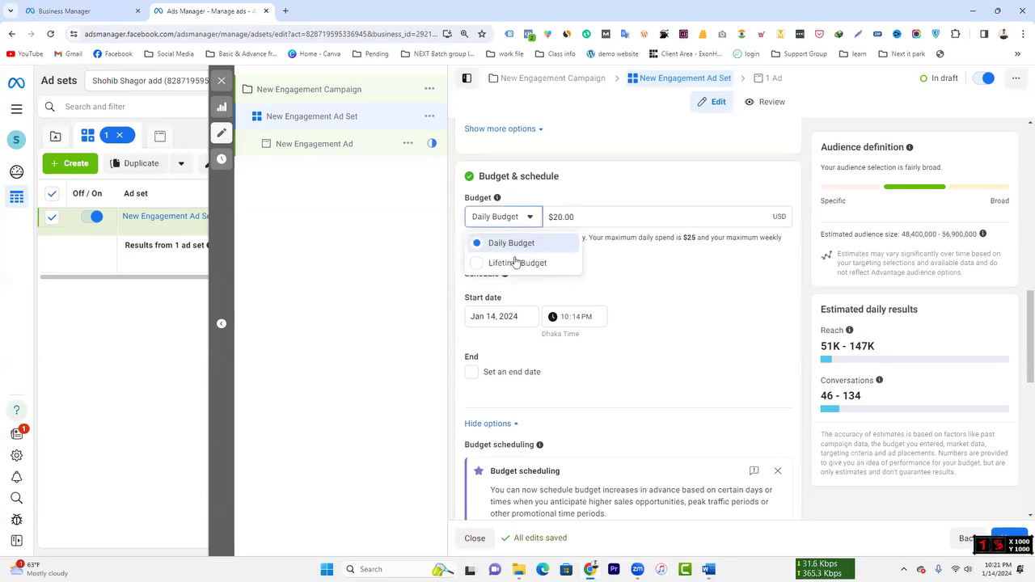
{"action": "left_click", "coordinate": [516, 262]}
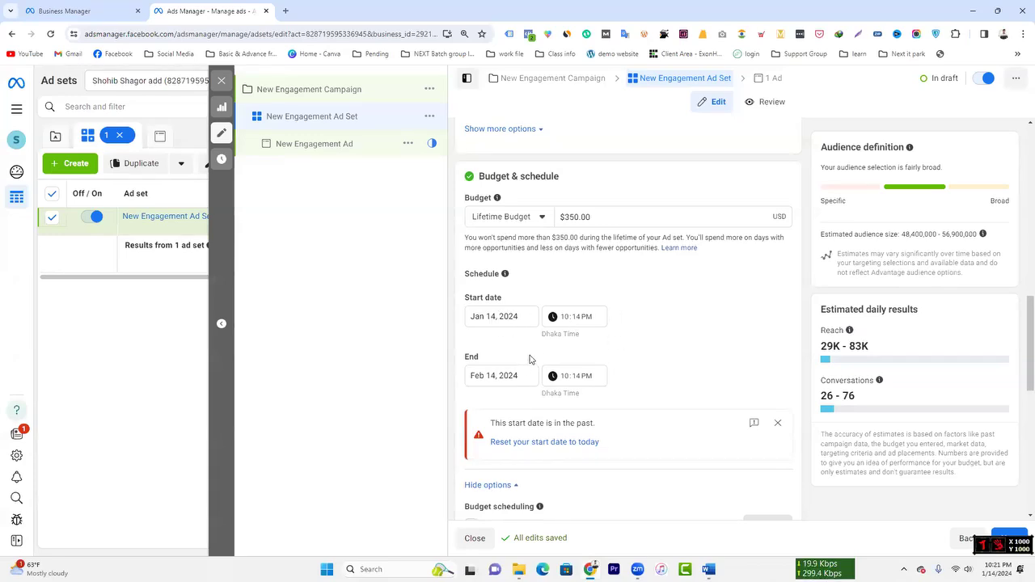
{"action": "scroll", "coordinate": [566, 356], "scroll_direction": "down", "scroll_amount": 2}
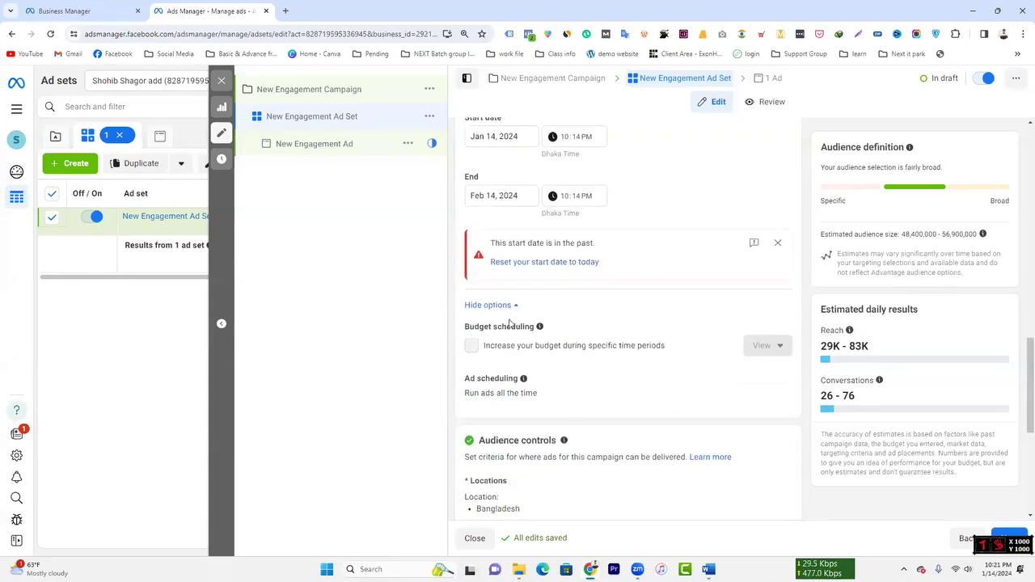
{"action": "left_click", "coordinate": [777, 243]}
{"action": "scroll", "coordinate": [673, 289], "scroll_direction": "up", "scroll_amount": 2}
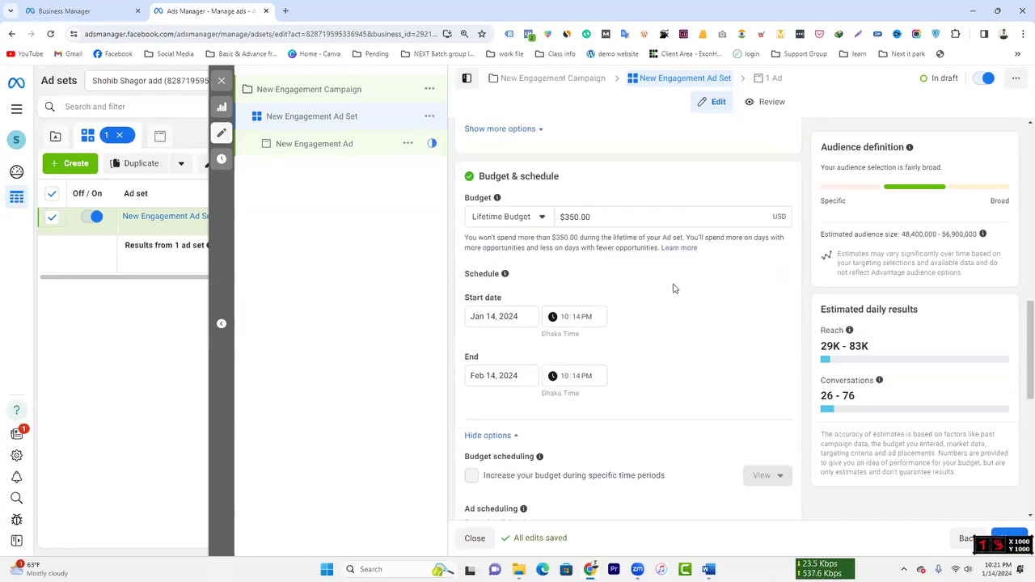
{"action": "left_click", "coordinate": [515, 218]}
{"action": "left_click", "coordinate": [515, 269]}
- Edit the ad scheduling setting and enable running ads on a schedule
{"action": "scroll", "coordinate": [695, 271], "scroll_direction": "down", "scroll_amount": 2}
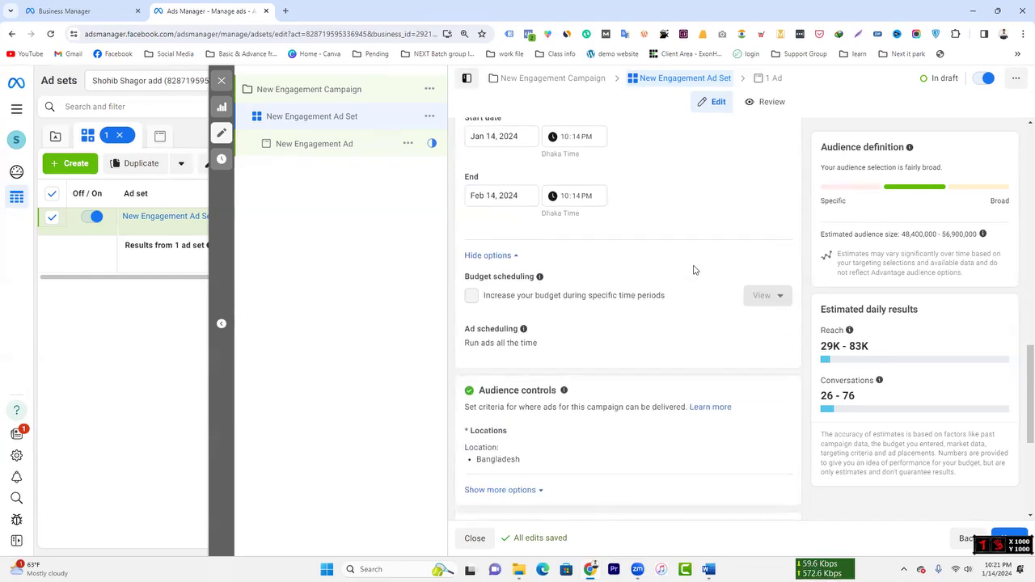
{"action": "left_click", "coordinate": [487, 255]}
{"action": "left_click", "coordinate": [488, 255]}
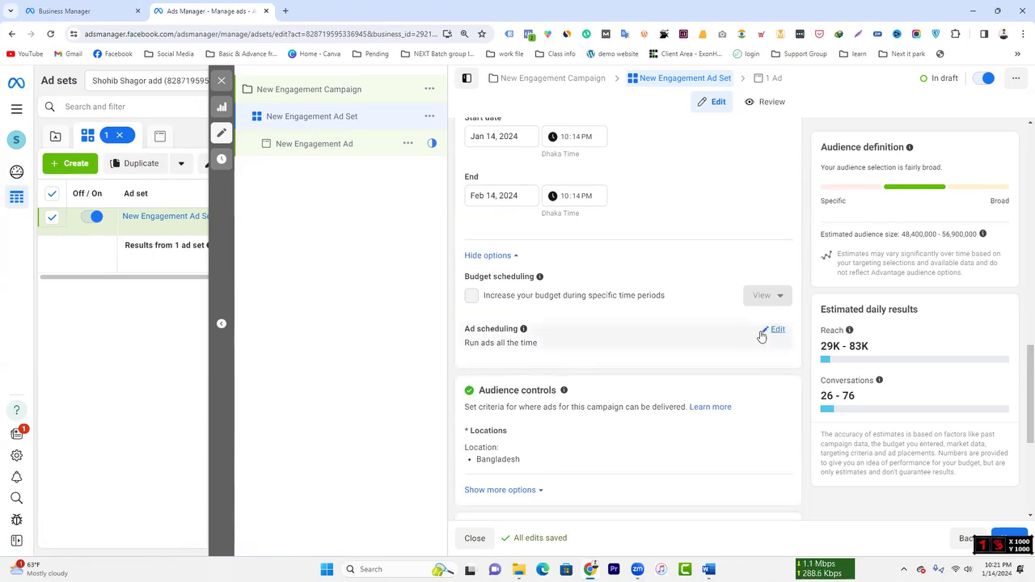
{"action": "left_click", "coordinate": [778, 331]}
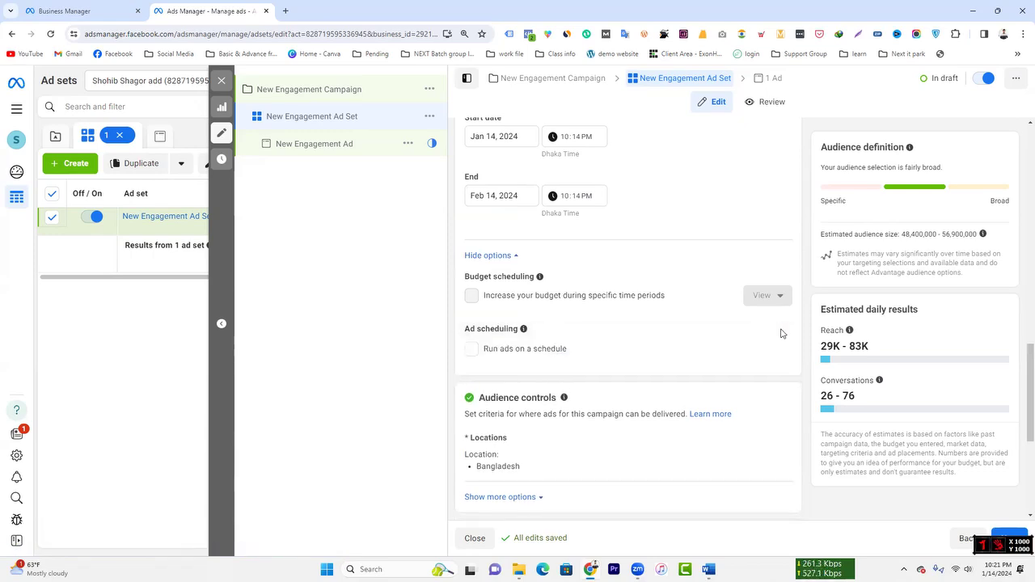
{"action": "scroll", "coordinate": [631, 299], "scroll_direction": "down", "scroll_amount": 2}
{"action": "scroll", "coordinate": [517, 267], "scroll_direction": "up", "scroll_amount": 2}
{"action": "left_click", "coordinate": [472, 349]}
{"action": "scroll", "coordinate": [674, 335], "scroll_direction": "down", "scroll_amount": 1}
{"action": "scroll", "coordinate": [583, 330], "scroll_direction": "down", "scroll_amount": 1}
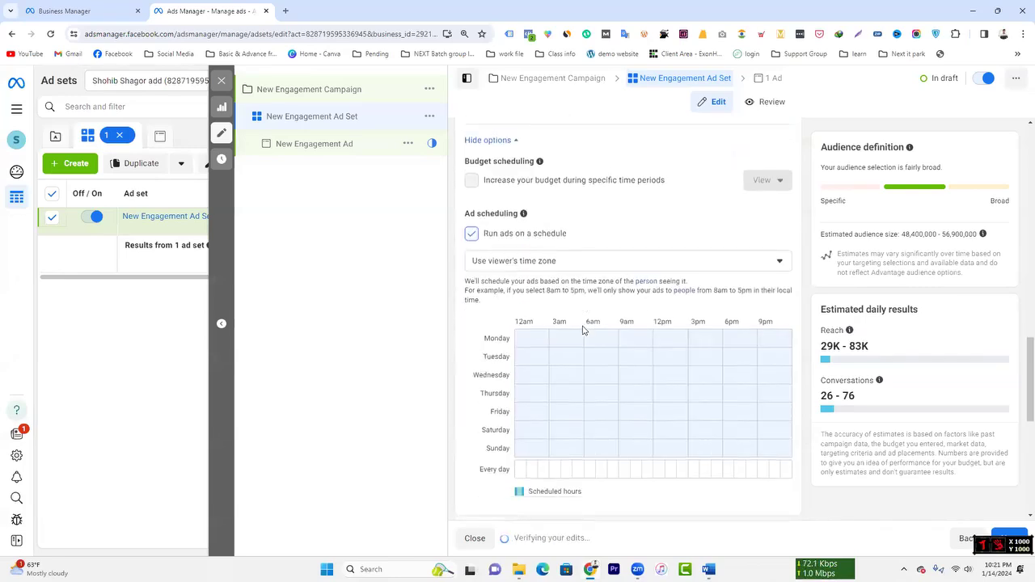
- Try scheduling the hour starting at 12am for every day in the ad schedule grid
{"action": "scroll", "coordinate": [582, 330], "scroll_direction": "down", "scroll_amount": 2}
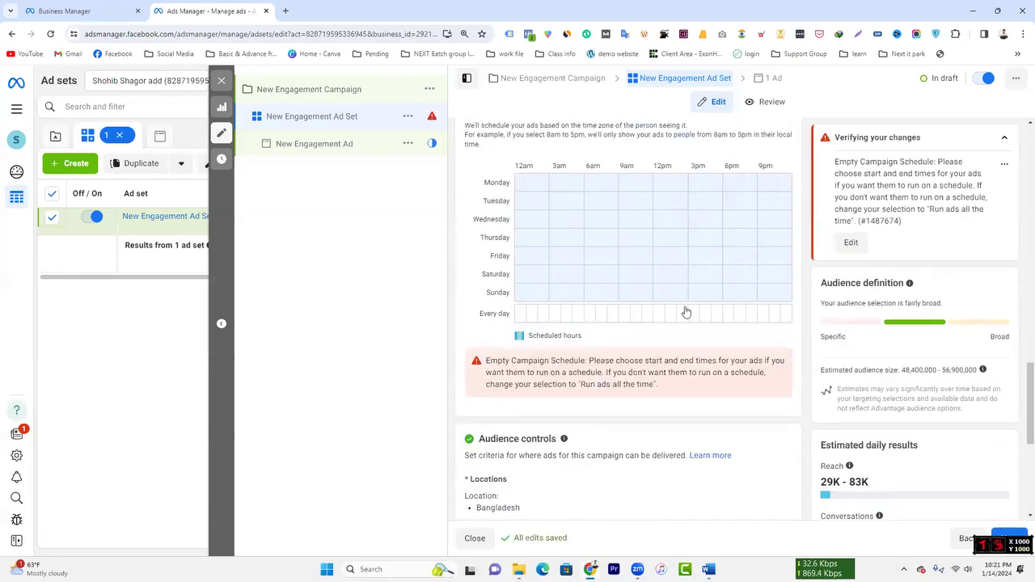
{"action": "scroll", "coordinate": [687, 315], "scroll_direction": "up", "scroll_amount": 2}
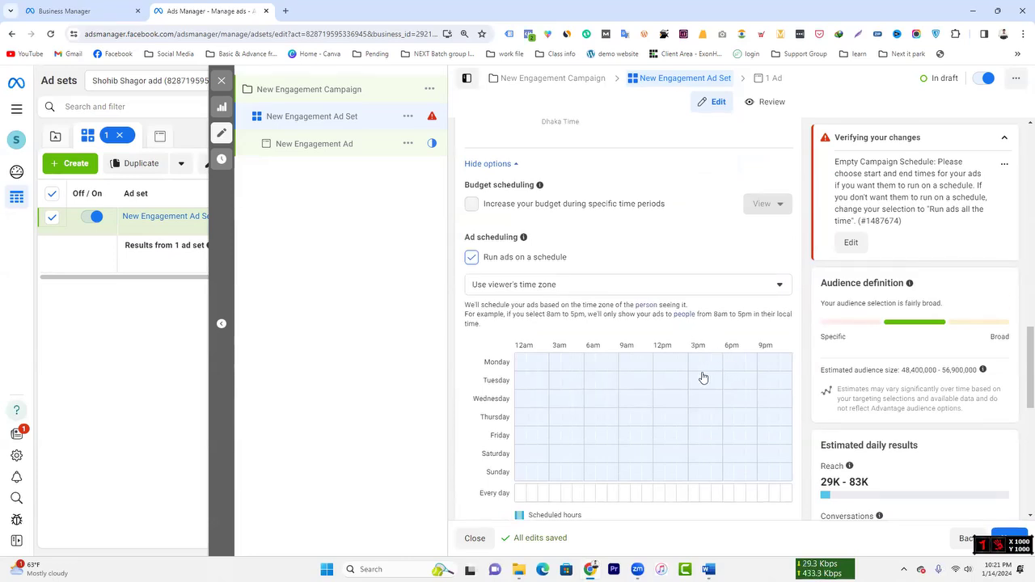
{"action": "scroll", "coordinate": [596, 382], "scroll_direction": "down", "scroll_amount": 2}
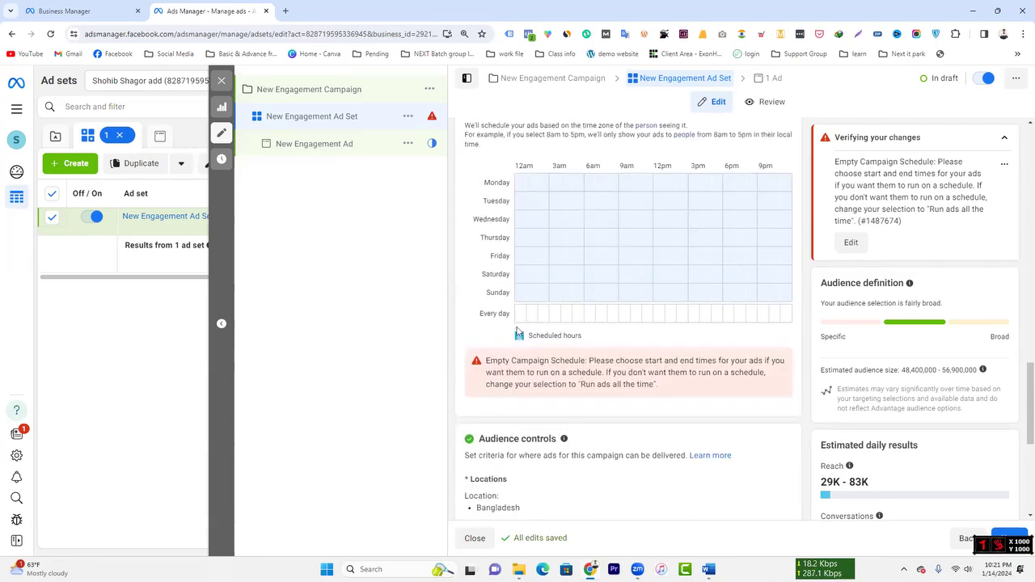
{"action": "left_click", "coordinate": [521, 313]}
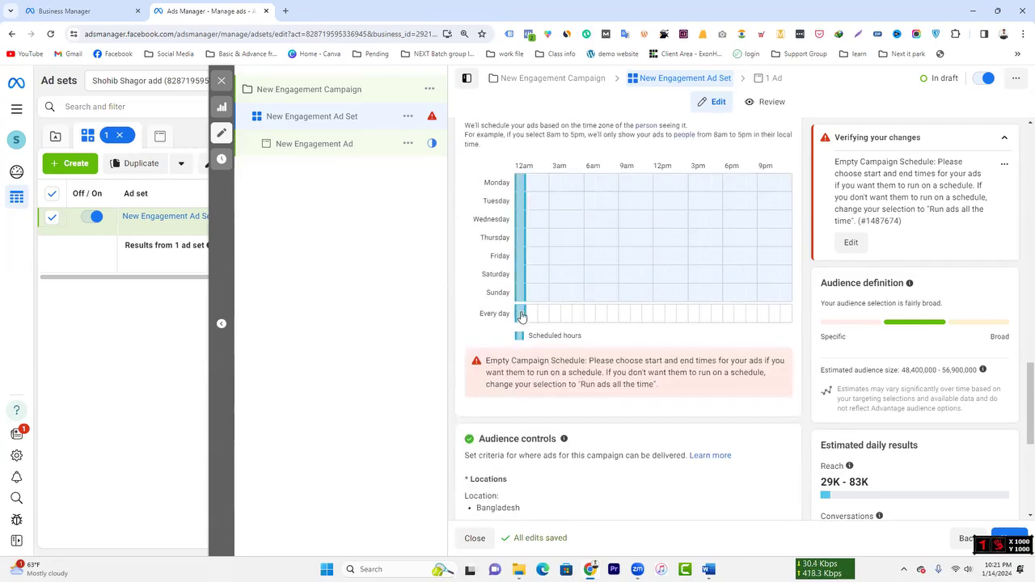
{"action": "left_click", "coordinate": [523, 315]}
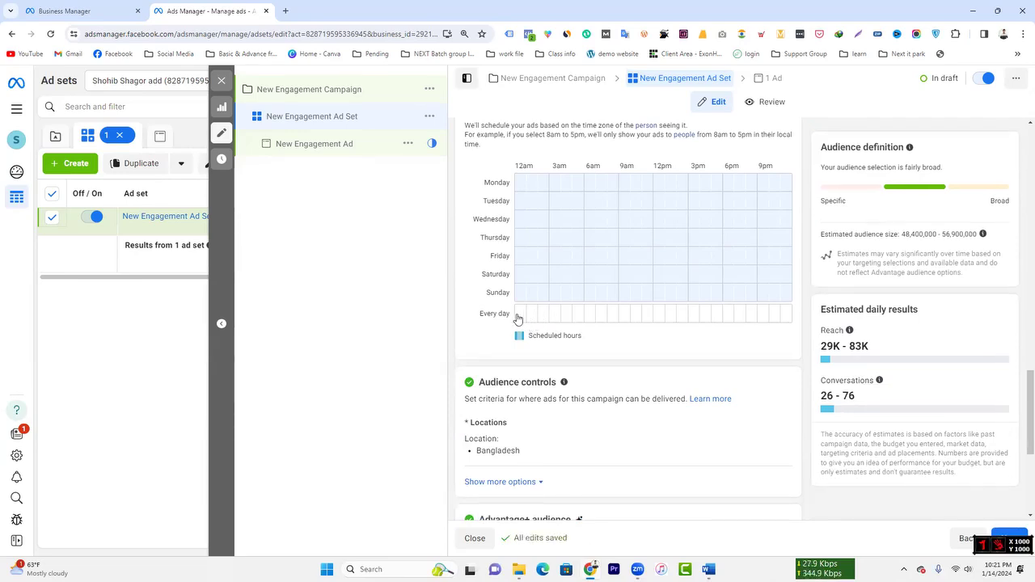
{"action": "left_click", "coordinate": [522, 317]}
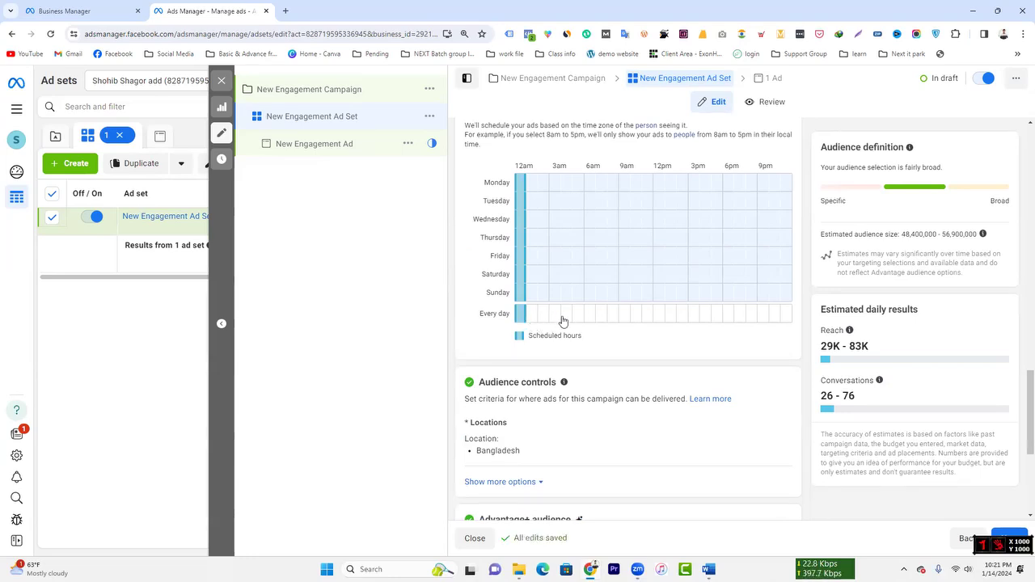
- Schedule the ads for every day from 9am to midnight, with the 12am hour cleared
{"action": "left_click_drag", "start_coordinate": [604, 316], "coordinate": [807, 316]}
{"action": "mouse_move", "coordinate": [606, 321]}
{"action": "left_mouse_down"}
{"action": "mouse_move", "coordinate": [596, 316]}
{"action": "mouse_move", "coordinate": [799, 327]}
{"action": "left_mouse_up"}
{"action": "left_click_drag", "start_coordinate": [591, 312], "coordinate": [789, 321]}
{"action": "left_click", "coordinate": [591, 319]}
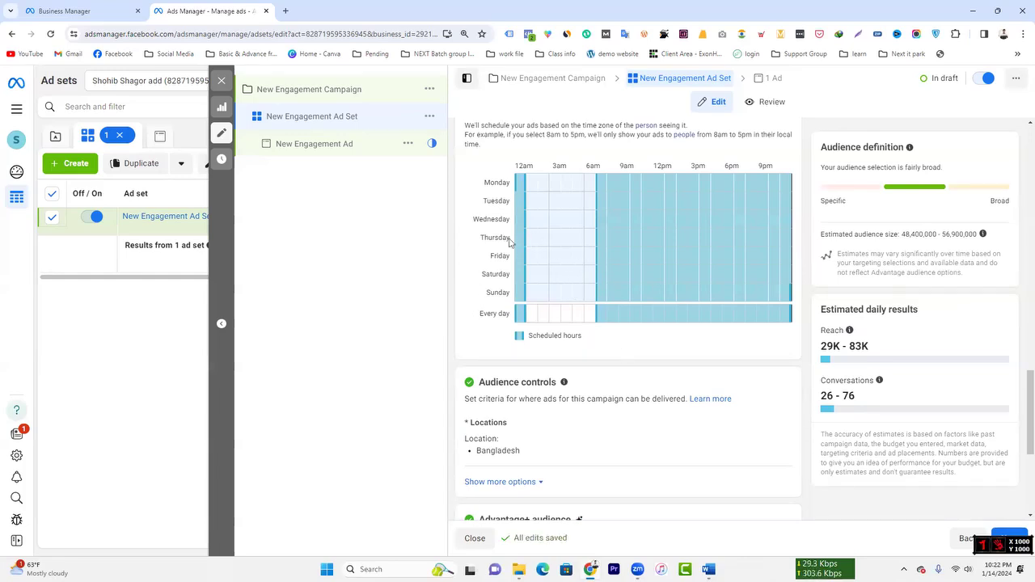
{"action": "mouse_move", "coordinate": [518, 315]}
{"action": "left_mouse_down"}
{"action": "mouse_move", "coordinate": [611, 316]}
{"action": "mouse_move", "coordinate": [507, 313]}
{"action": "left_mouse_up"}
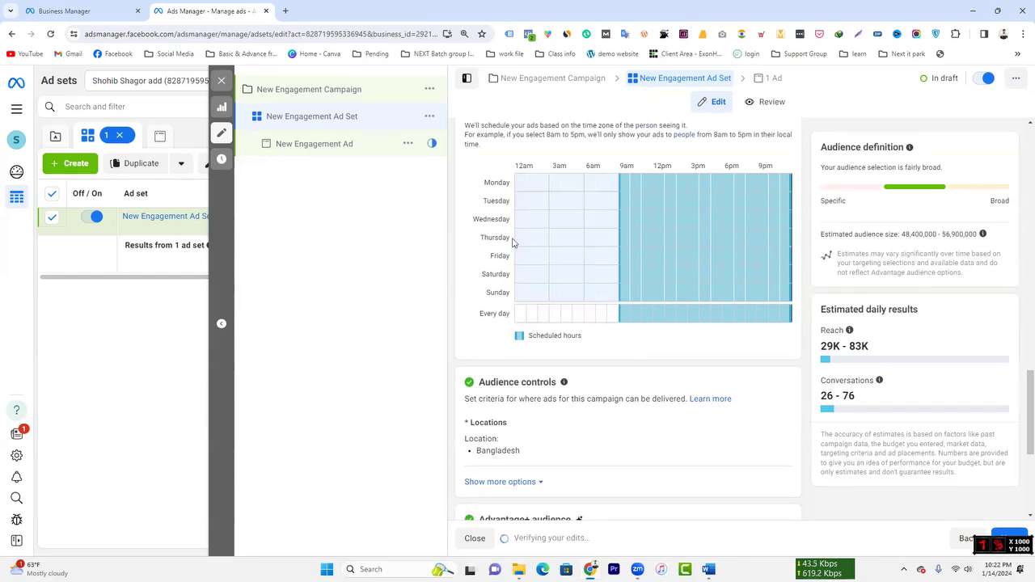
- Clear all of Friday's scheduled hours and schedule Saturday and Sunday for the whole day
{"action": "left_click_drag", "start_coordinate": [517, 257], "coordinate": [799, 256]}
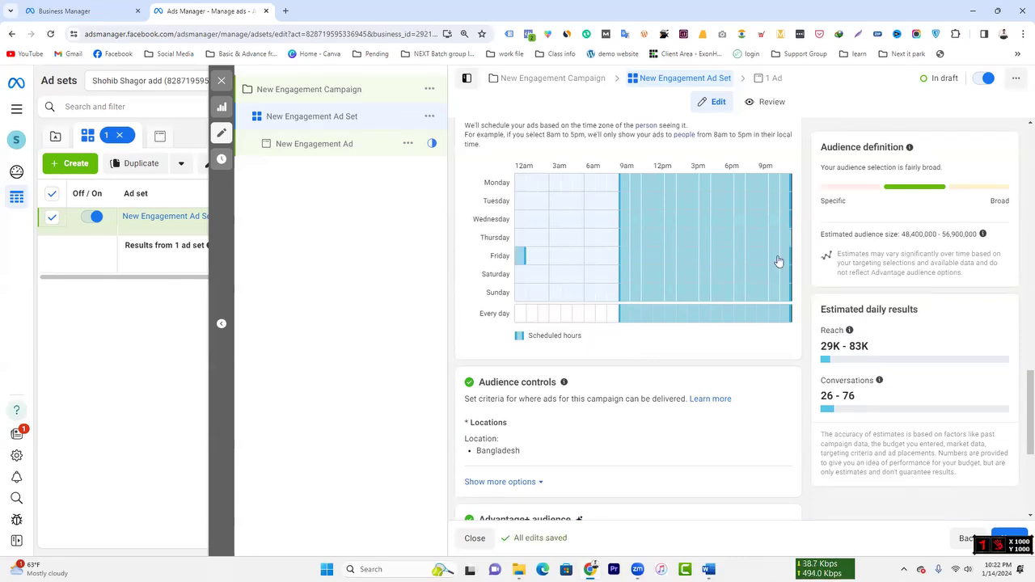
{"action": "mouse_move", "coordinate": [596, 261]}
{"action": "left_mouse_down"}
{"action": "mouse_move", "coordinate": [727, 270]}
{"action": "mouse_move", "coordinate": [520, 266]}
{"action": "mouse_move", "coordinate": [508, 253]}
{"action": "mouse_move", "coordinate": [753, 267]}
{"action": "mouse_move", "coordinate": [785, 255]}
{"action": "left_mouse_up"}
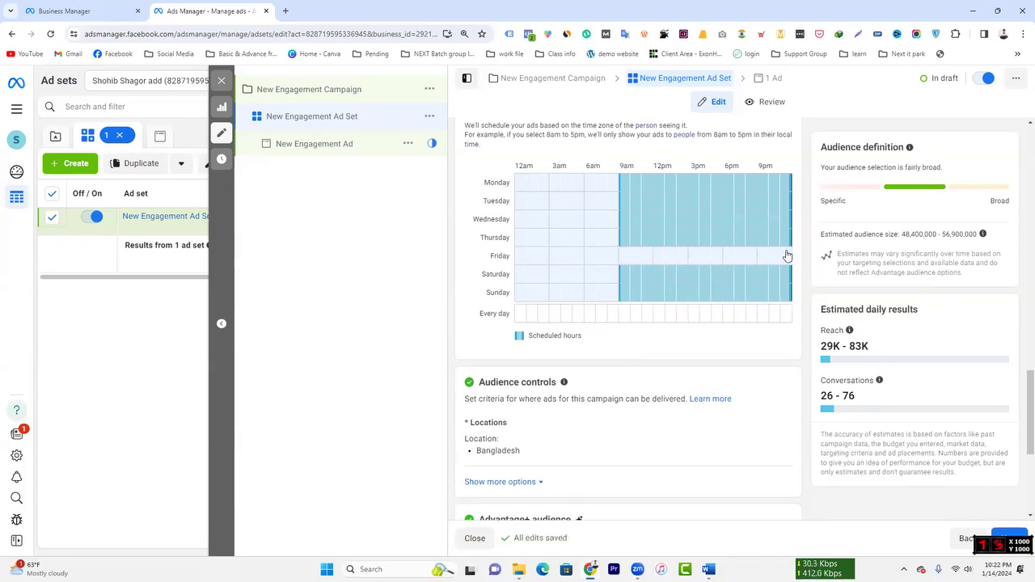
{"action": "left_click_drag", "start_coordinate": [620, 302], "coordinate": [520, 302]}
{"action": "left_click", "coordinate": [623, 274]}
{"action": "left_click_drag", "start_coordinate": [621, 274], "coordinate": [518, 277]}
- Extend Thursday's scheduled hours so that the ads start at 4am
{"action": "left_click", "coordinate": [620, 235]}
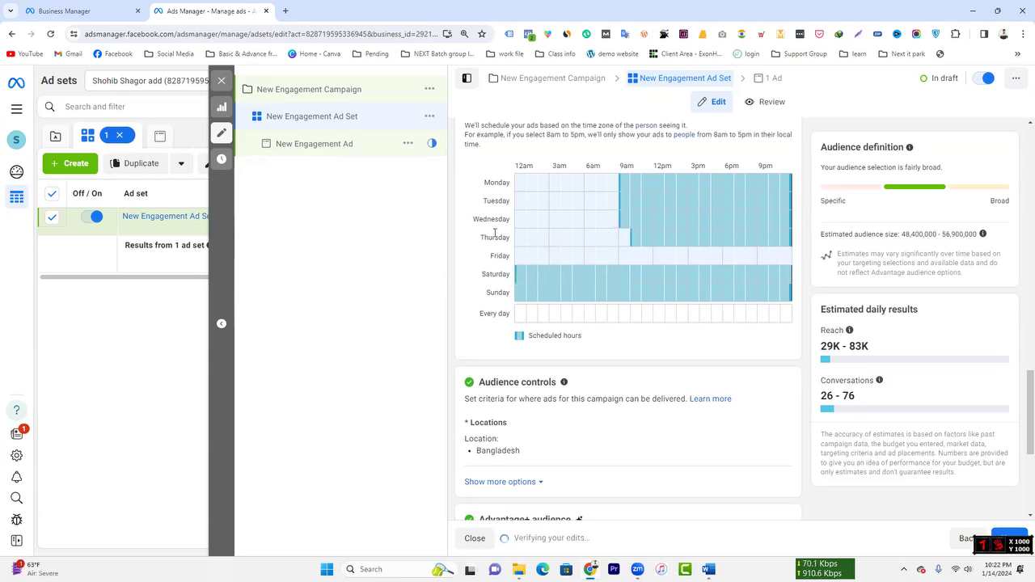
{"action": "left_click", "coordinate": [590, 237]}
{"action": "left_click", "coordinate": [613, 238]}
{"action": "left_click", "coordinate": [625, 240]}
{"action": "left_click", "coordinate": [600, 237]}
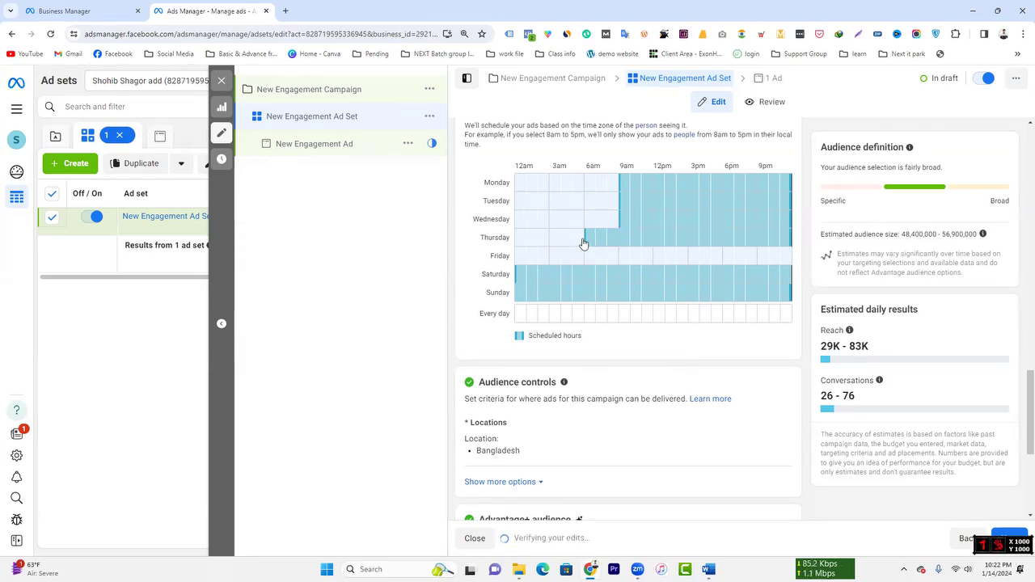
{"action": "left_click", "coordinate": [567, 236]}
{"action": "left_click", "coordinate": [574, 243]}
- Extend Monday's schedule to start at 6am and add the 6am hour on Tuesday
{"action": "mouse_move", "coordinate": [575, 243]}
{"action": "left_mouse_down"}
{"action": "mouse_move", "coordinate": [483, 238]}
{"action": "mouse_move", "coordinate": [578, 240]}
{"action": "mouse_move", "coordinate": [582, 211]}
{"action": "mouse_move", "coordinate": [555, 205]}
{"action": "mouse_move", "coordinate": [544, 171]}
{"action": "mouse_move", "coordinate": [556, 190]}
{"action": "mouse_move", "coordinate": [595, 179]}
{"action": "left_mouse_up"}
{"action": "left_click", "coordinate": [594, 200]}
{"action": "left_click", "coordinate": [613, 186]}
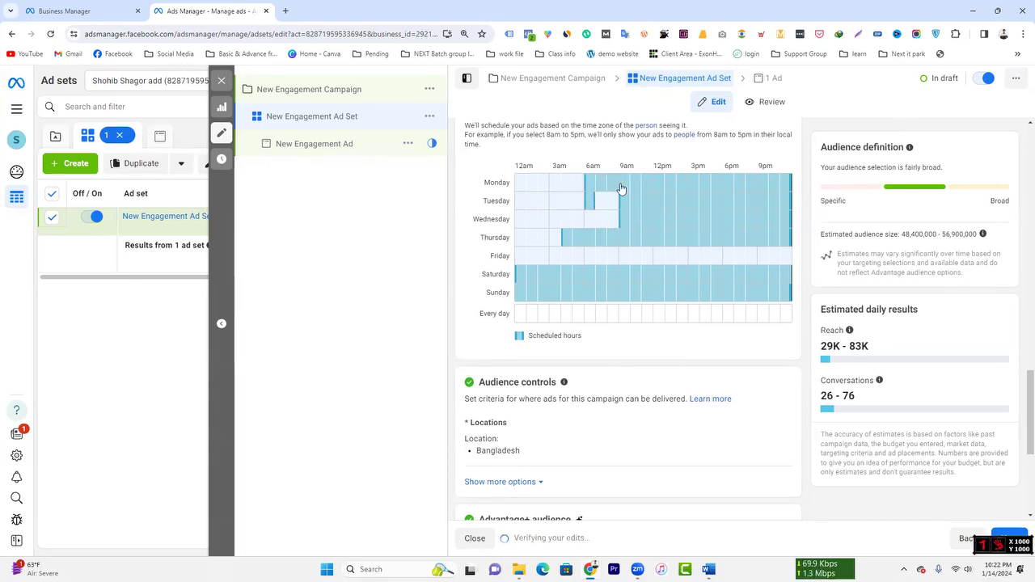
- Extend Tuesday's scheduled hours so that the ads run continuously from 6am
{"action": "left_click", "coordinate": [611, 205]}
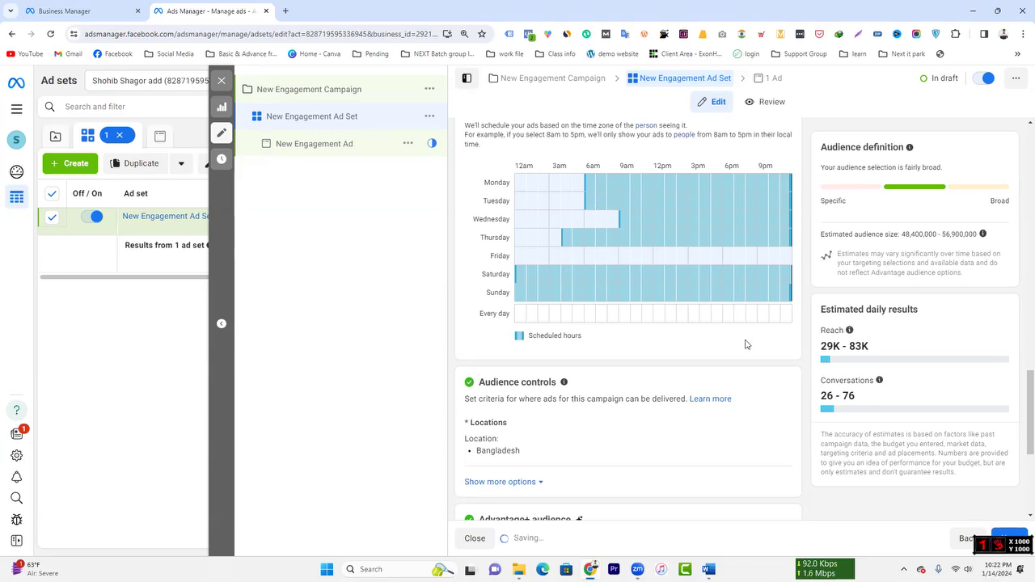
{"action": "scroll", "coordinate": [714, 332], "scroll_direction": "up", "scroll_amount": 4}
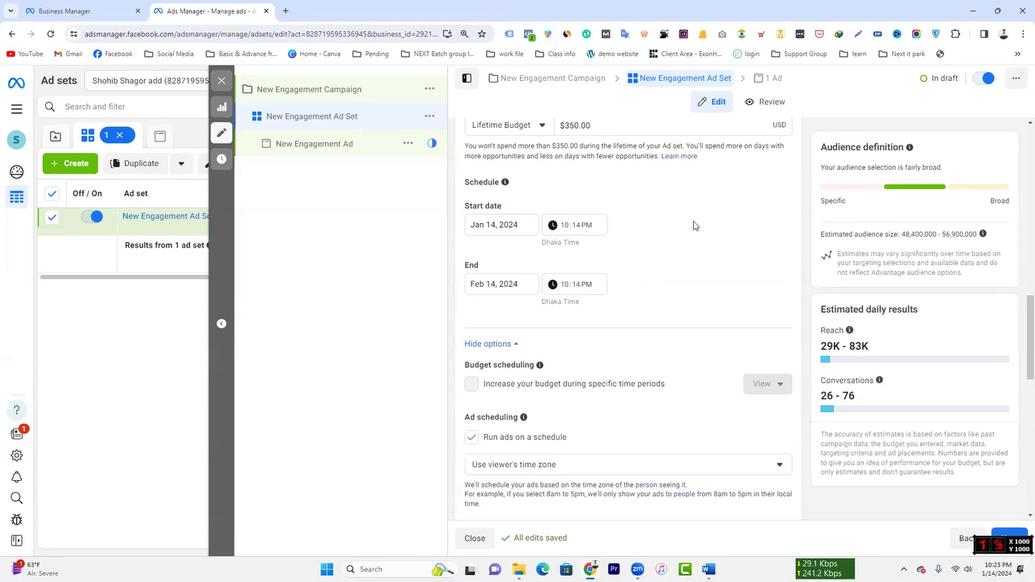
{"action": "scroll", "coordinate": [693, 226], "scroll_direction": "down", "scroll_amount": 5}
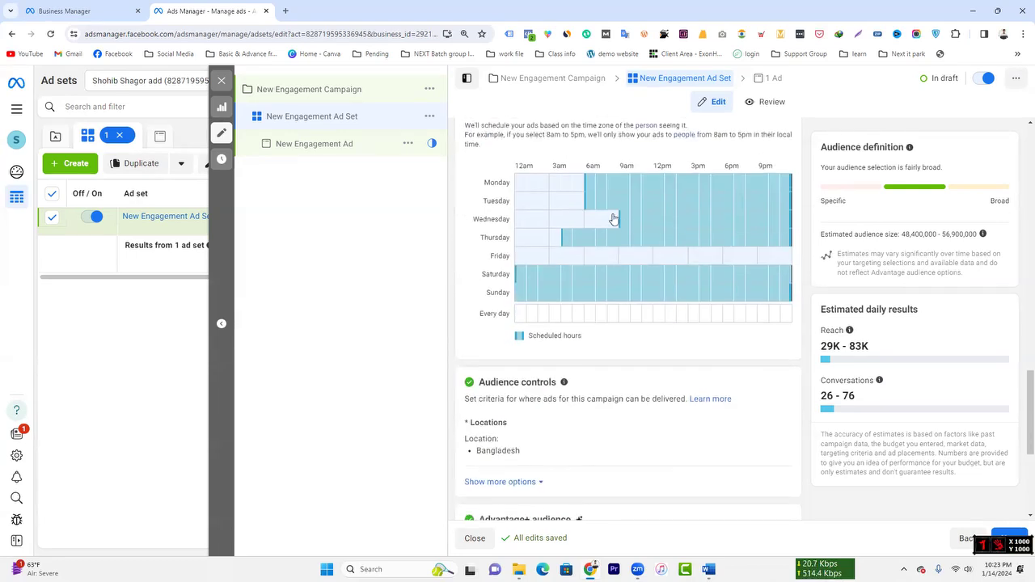
- Open the audience locations for editing and switch the ad set from Advantage+ audience to the original audience options
{"action": "scroll", "coordinate": [662, 301], "scroll_direction": "down", "scroll_amount": 3}
{"action": "scroll", "coordinate": [606, 283], "scroll_direction": "up", "scroll_amount": 2}
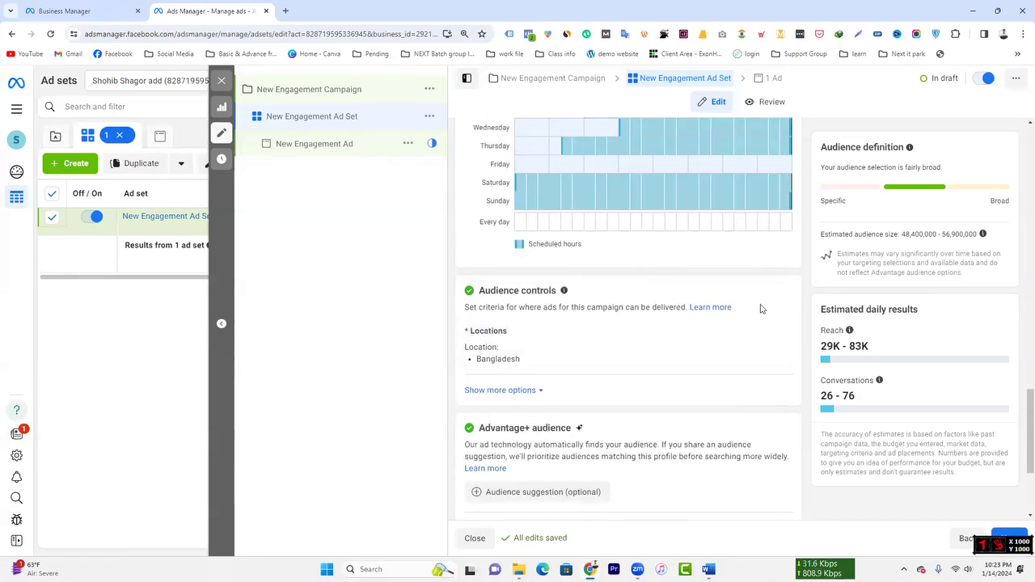
{"action": "left_click", "coordinate": [774, 334]}
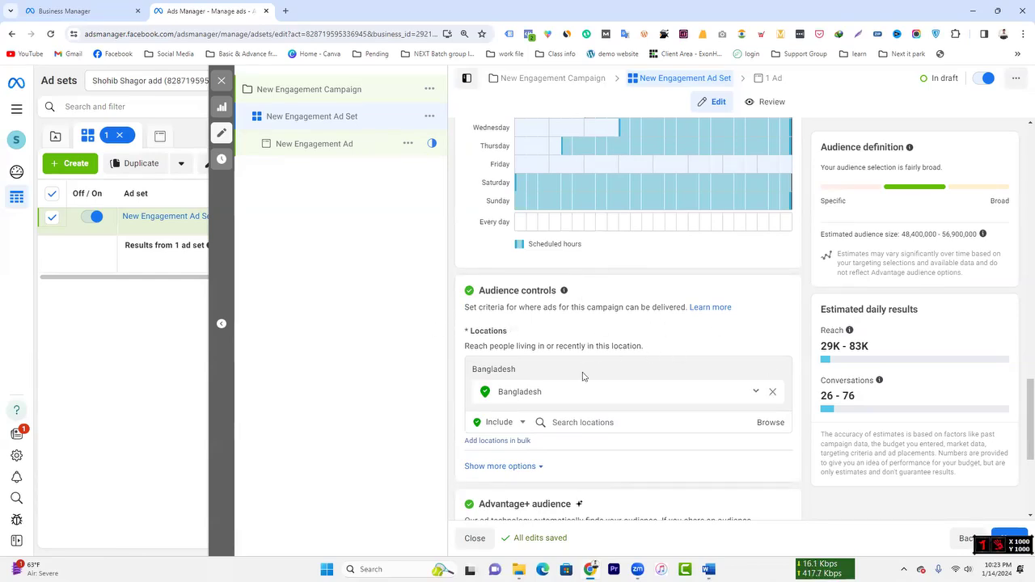
{"action": "scroll", "coordinate": [631, 326], "scroll_direction": "down", "scroll_amount": 2}
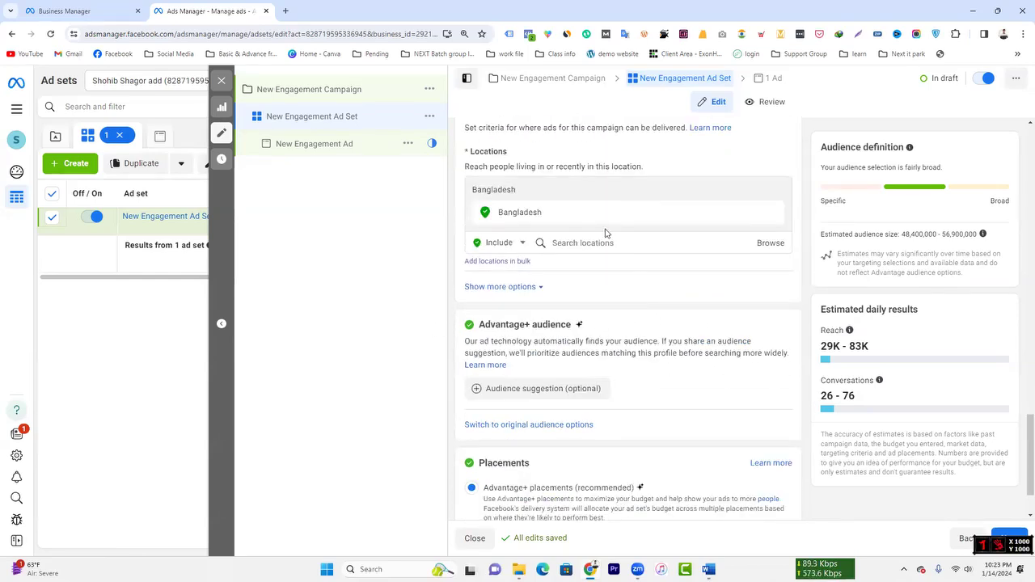
{"action": "scroll", "coordinate": [606, 232], "scroll_direction": "up", "scroll_amount": 2}
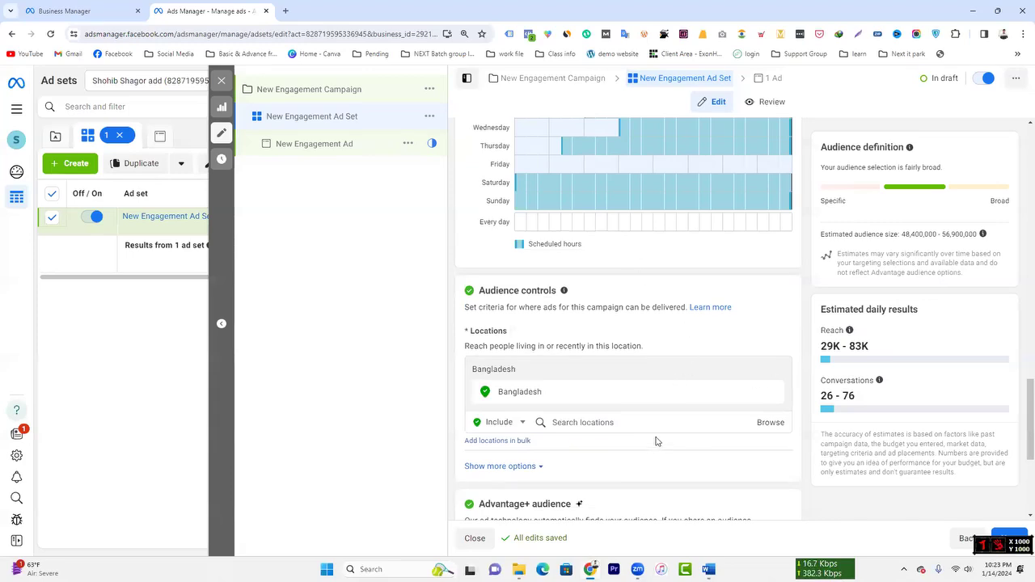
{"action": "scroll", "coordinate": [639, 404], "scroll_direction": "down", "scroll_amount": 2}
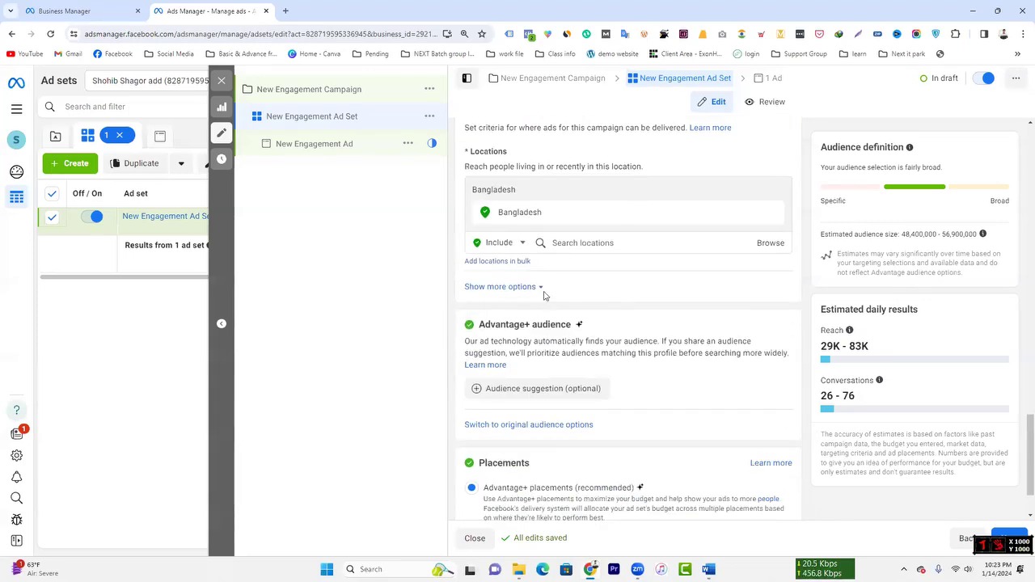
{"action": "left_click", "coordinate": [505, 426]}
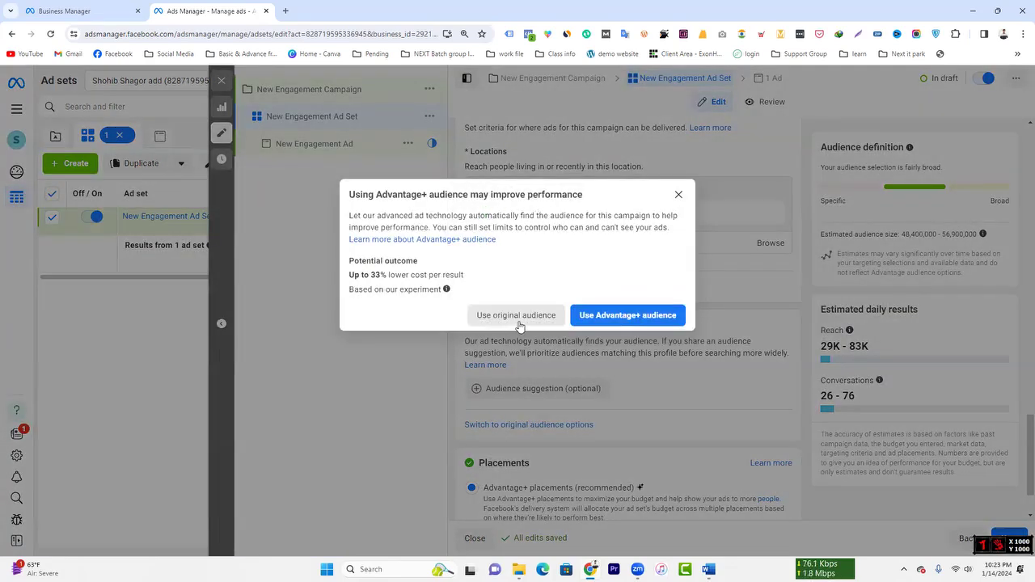
{"action": "left_click", "coordinate": [507, 322]}
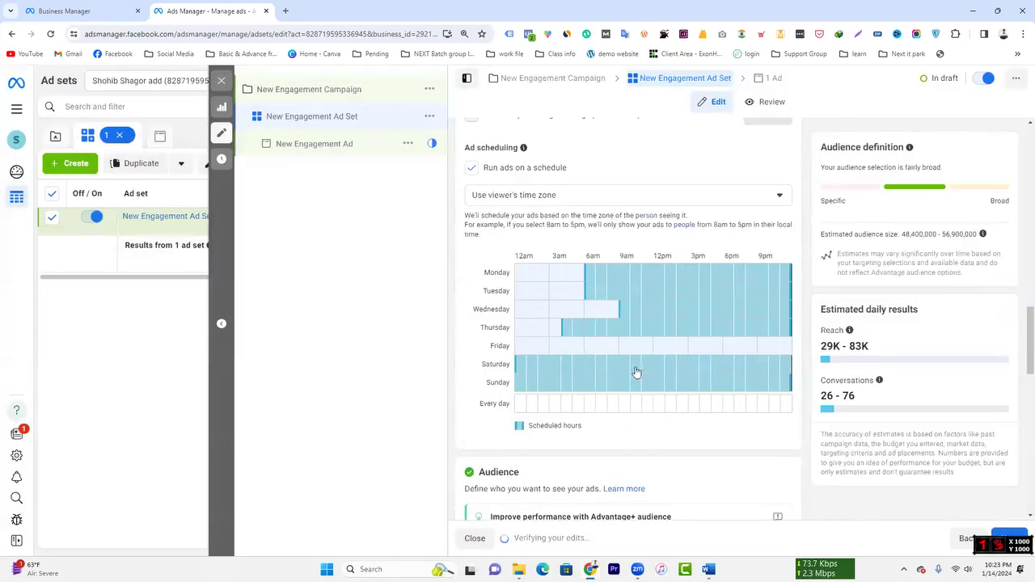
- Dismiss the Advantage lookalike notice below the custom audiences in the ad set's Audience section
{"action": "scroll", "coordinate": [660, 300], "scroll_direction": "down", "scroll_amount": 5}
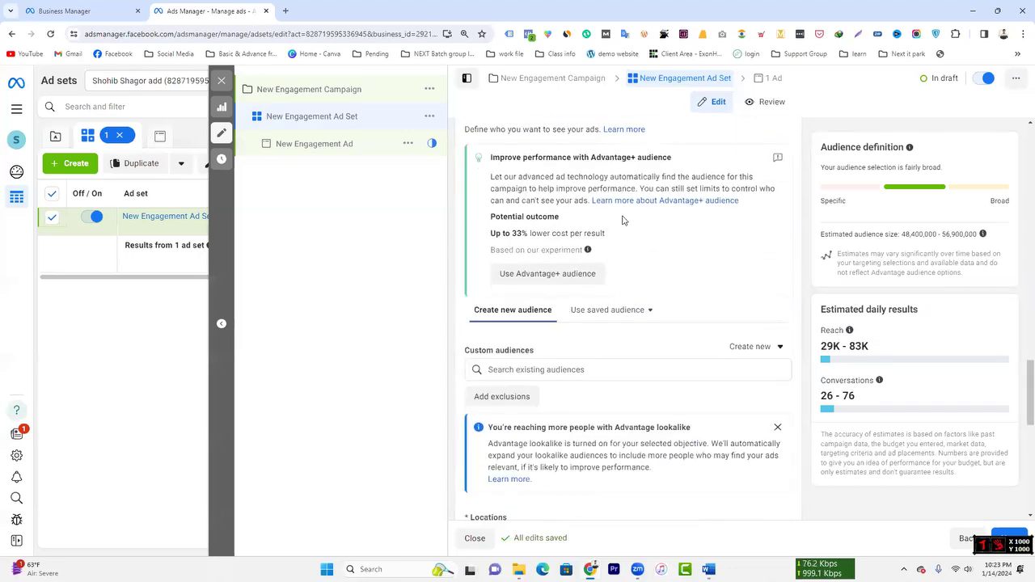
{"action": "scroll", "coordinate": [623, 245], "scroll_direction": "down", "scroll_amount": 4}
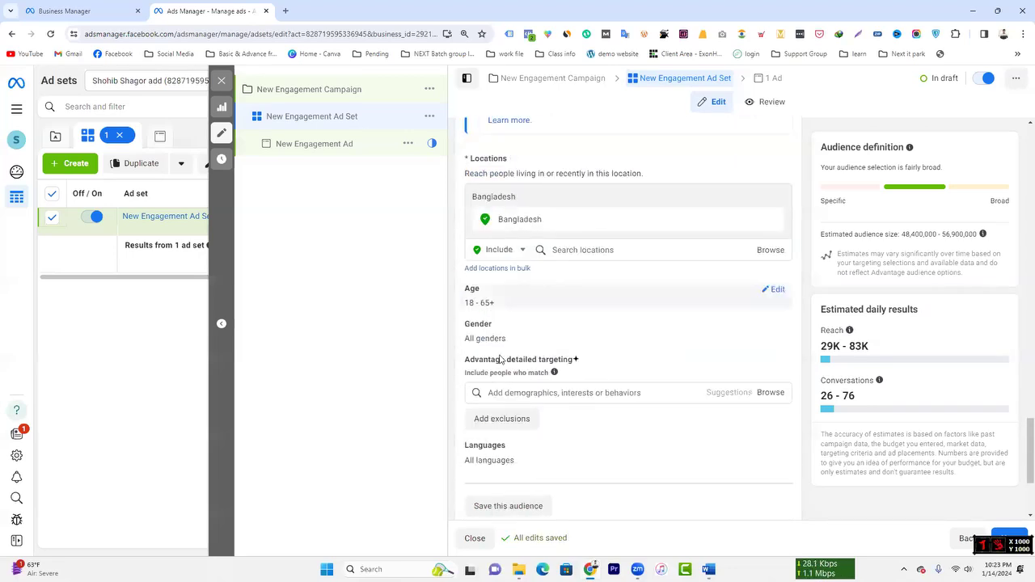
{"action": "scroll", "coordinate": [606, 291], "scroll_direction": "up", "scroll_amount": 2}
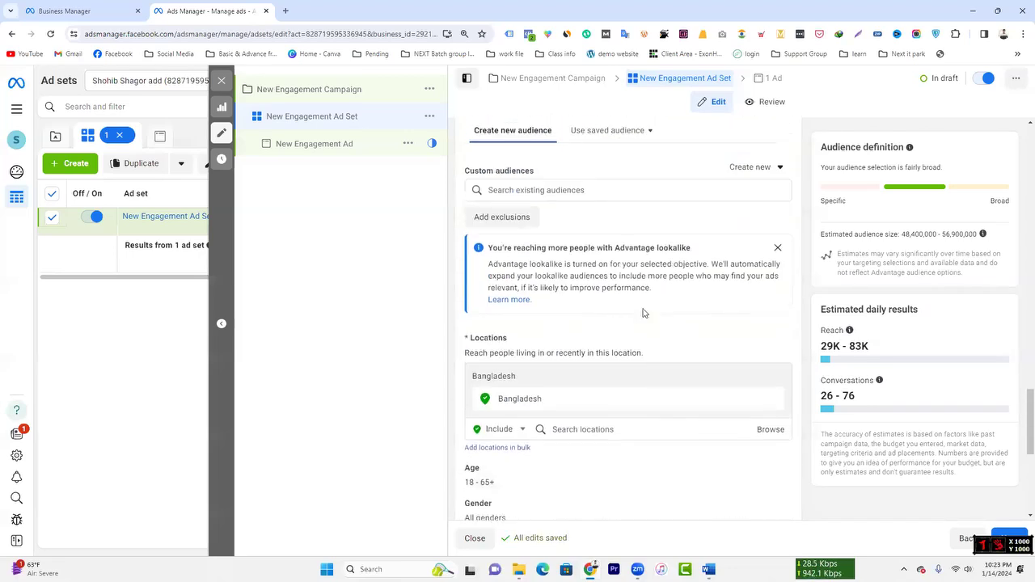
{"action": "left_click", "coordinate": [777, 248]}
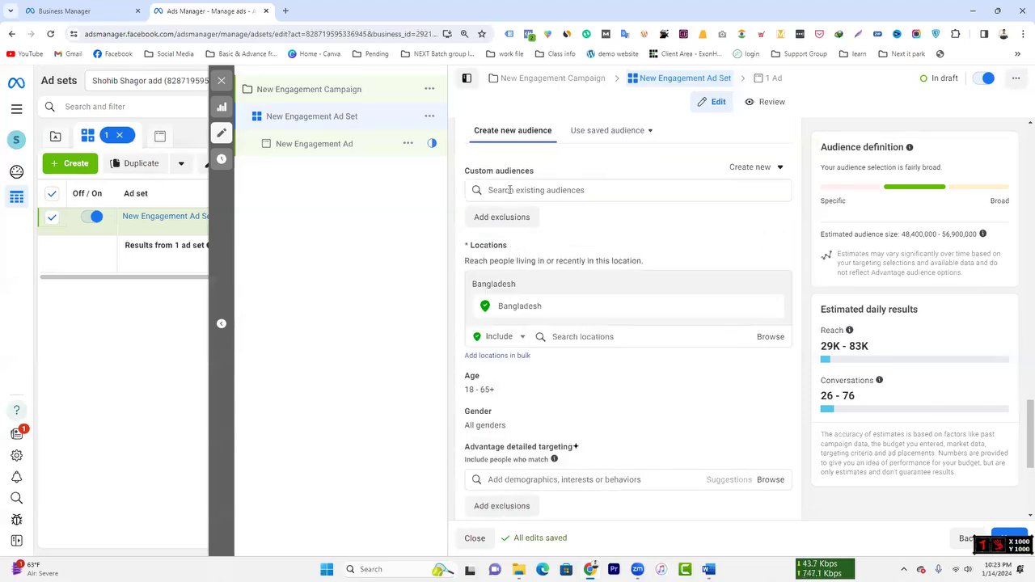
- Replace Bangladesh in the audience locations with the city of Dhaka, Dhaka Division
{"action": "scroll", "coordinate": [634, 189], "scroll_direction": "up", "scroll_amount": 2}
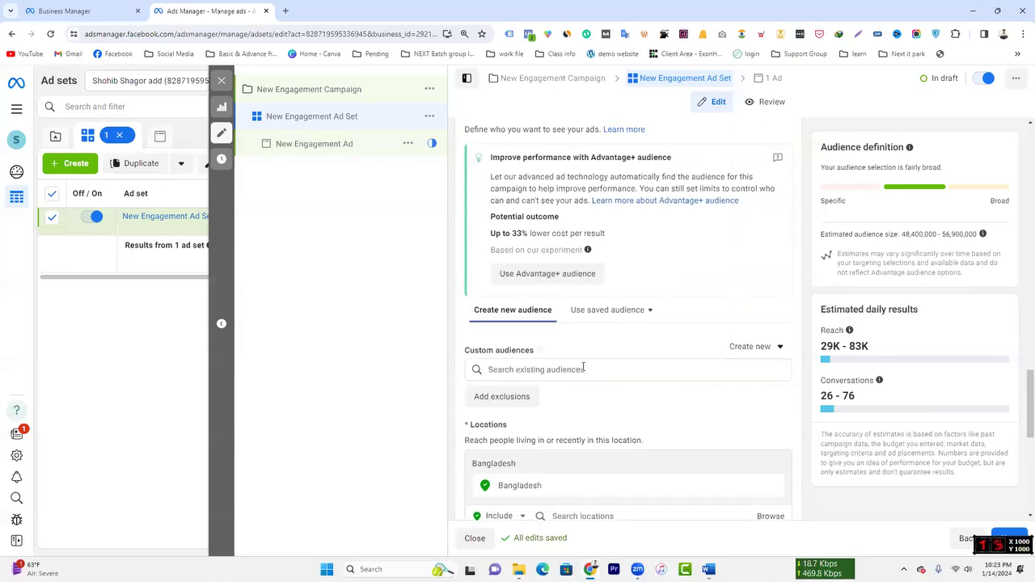
{"action": "scroll", "coordinate": [578, 410], "scroll_direction": "up", "scroll_amount": 2}
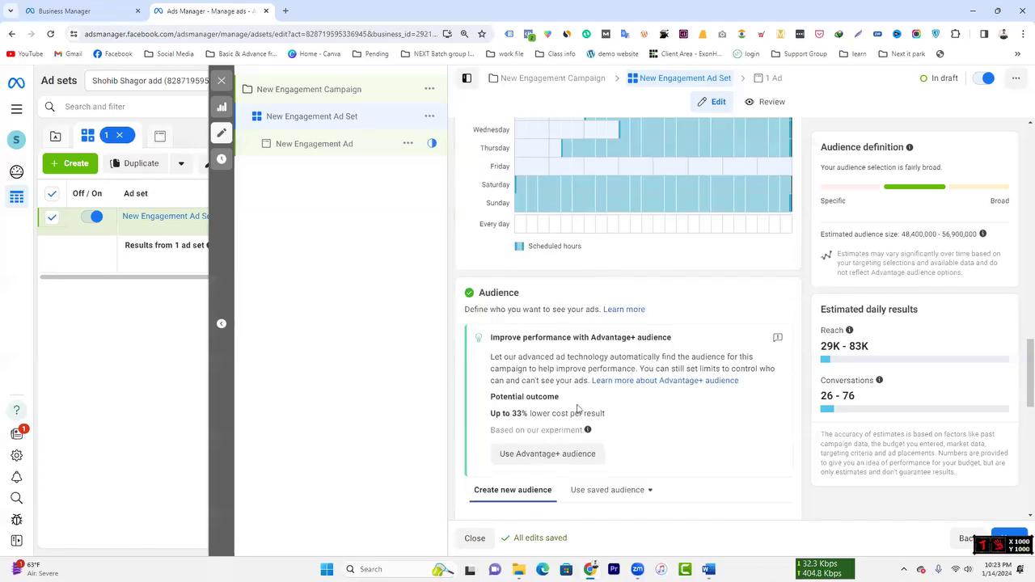
{"action": "scroll", "coordinate": [633, 465], "scroll_direction": "down", "scroll_amount": 2}
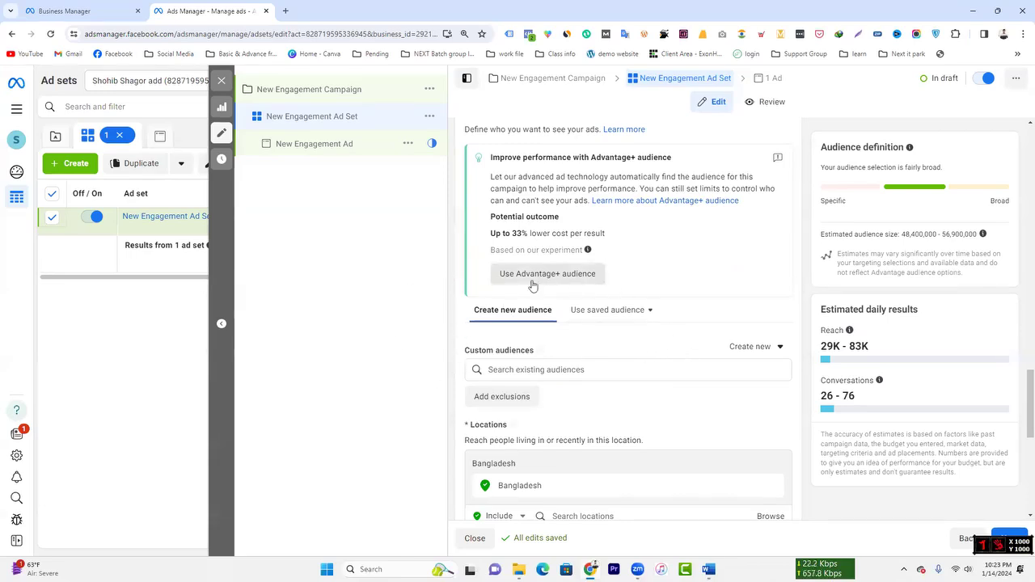
{"action": "scroll", "coordinate": [667, 328], "scroll_direction": "down", "scroll_amount": 2}
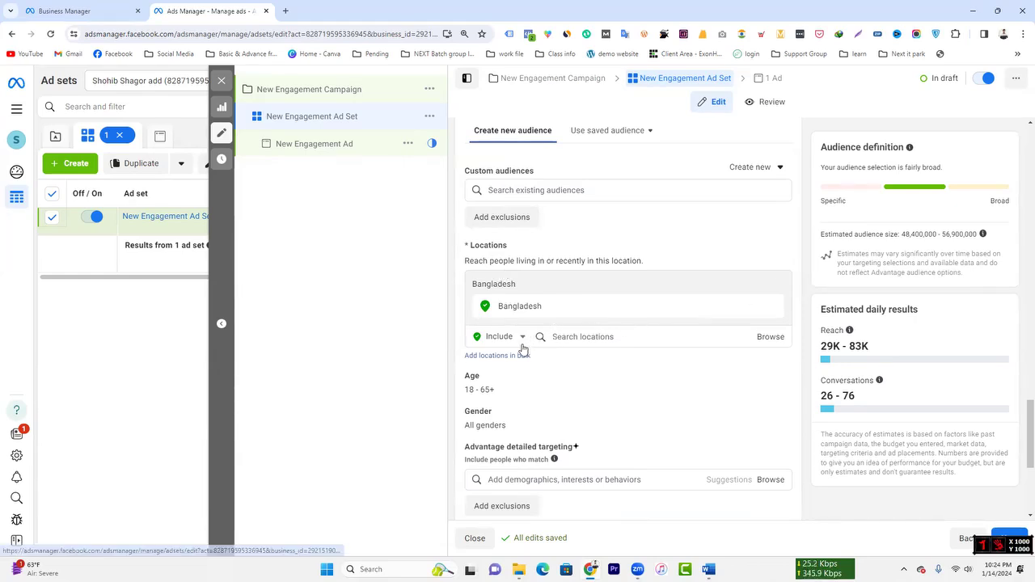
{"action": "left_click", "coordinate": [566, 306]}
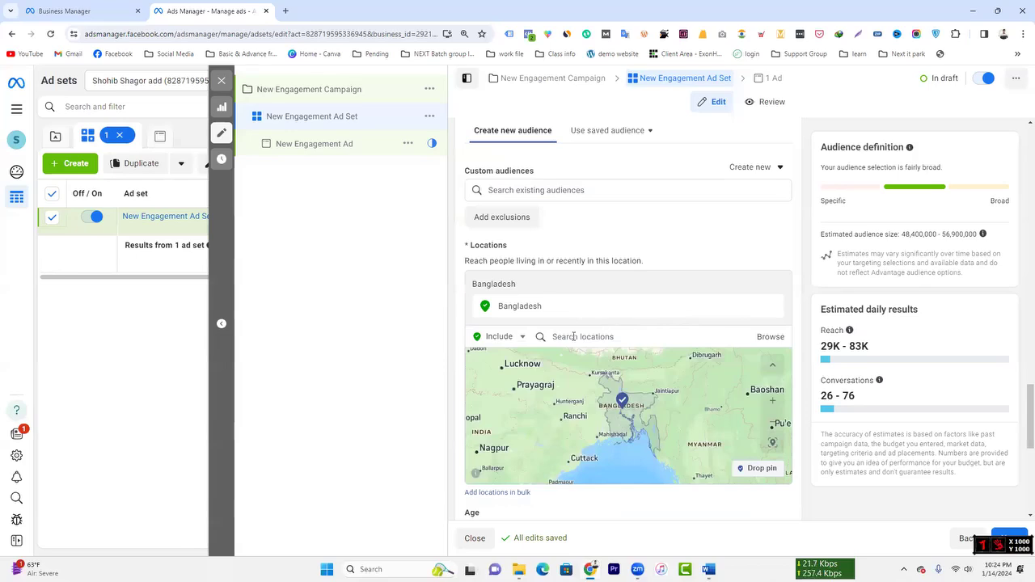
{"action": "left_click", "coordinate": [777, 307]}
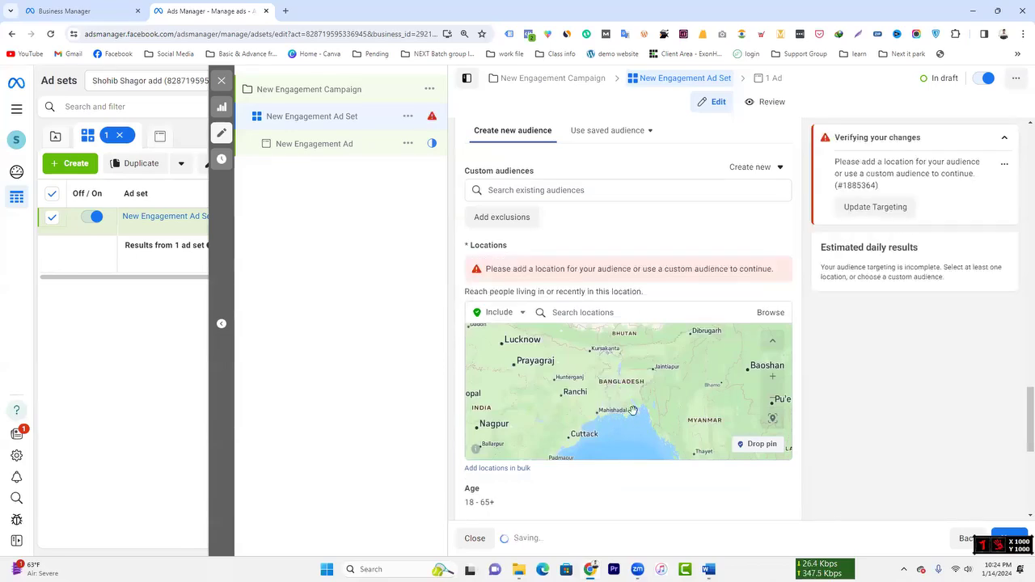
{"action": "left_click", "coordinate": [582, 314]}
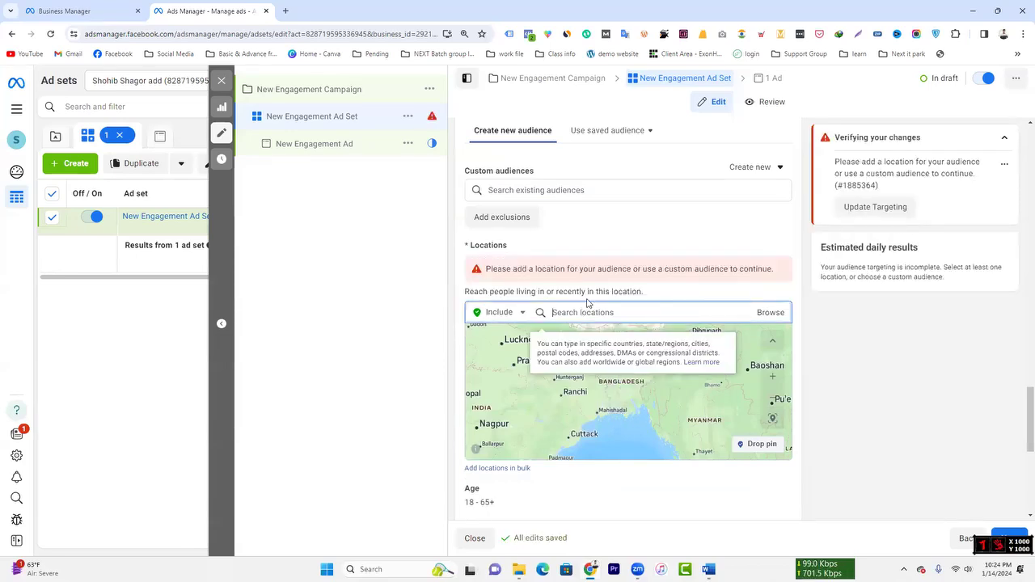
{"action": "type", "text": "dhaka"}
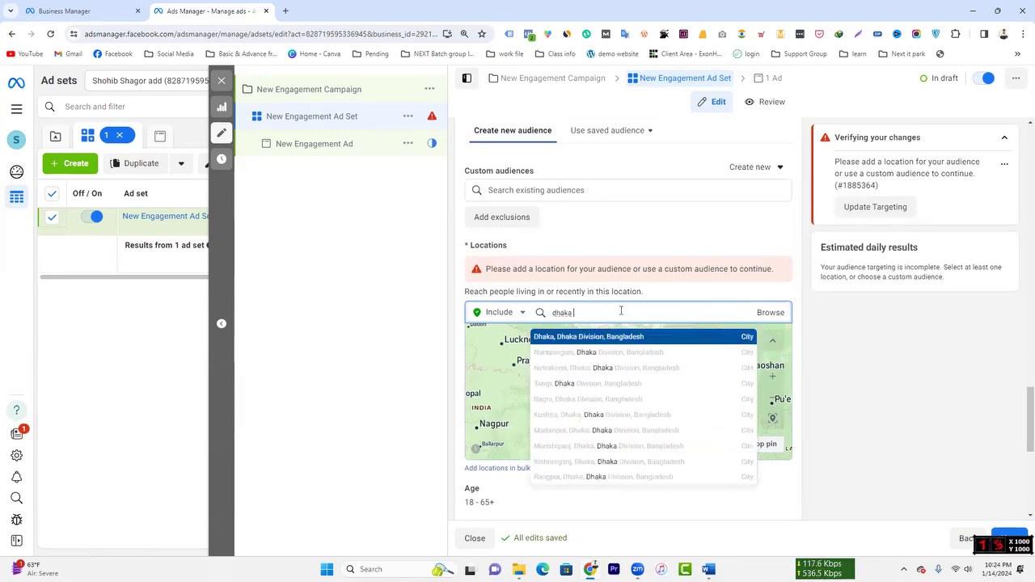
{"action": "left_click", "coordinate": [622, 338]}
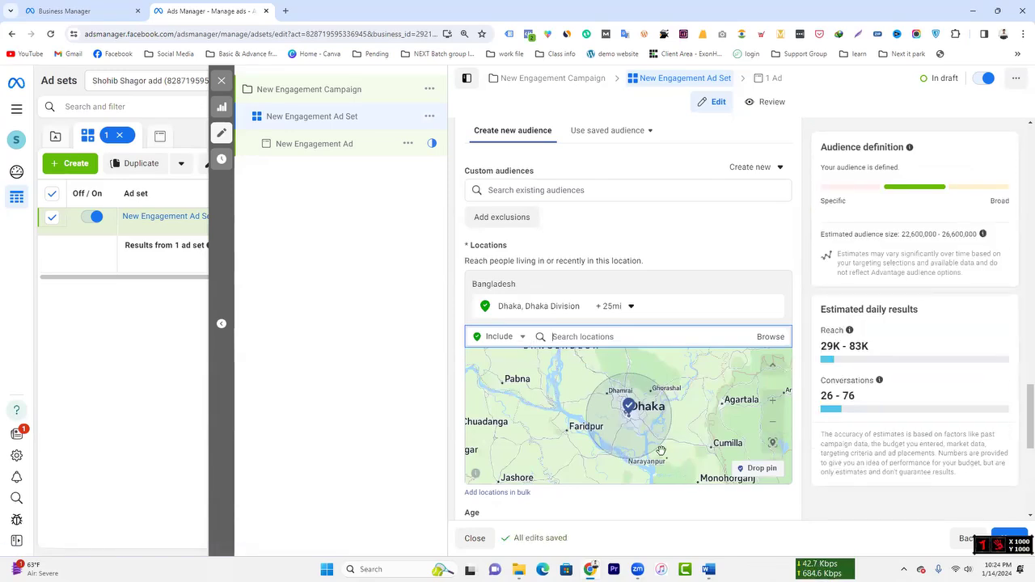
- Reduce the targeting radius around Dhaka to 10 mi
{"action": "scroll", "coordinate": [613, 415], "scroll_direction": "down", "scroll_amount": 3}
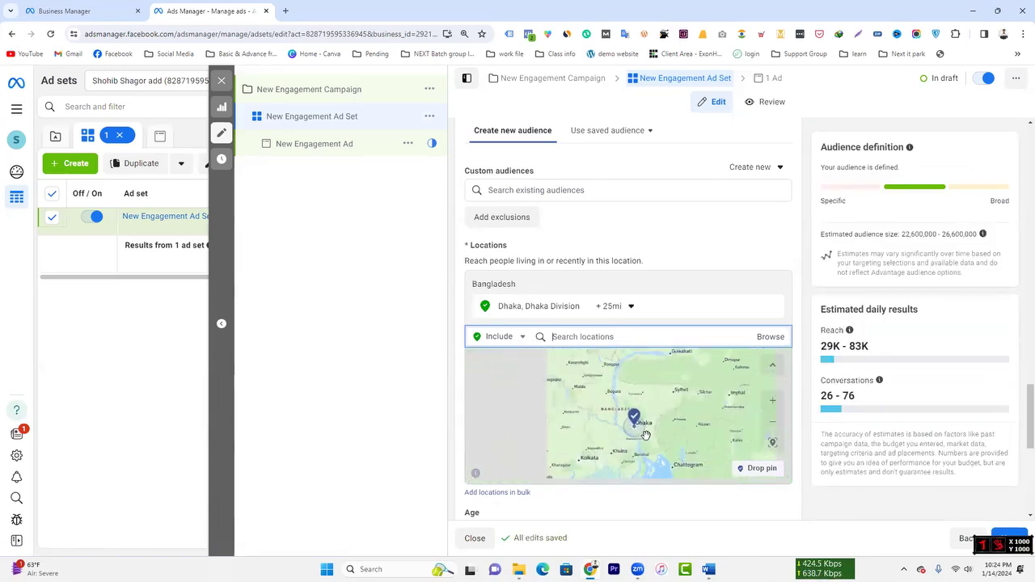
{"action": "scroll", "coordinate": [624, 442], "scroll_direction": "up", "scroll_amount": 3}
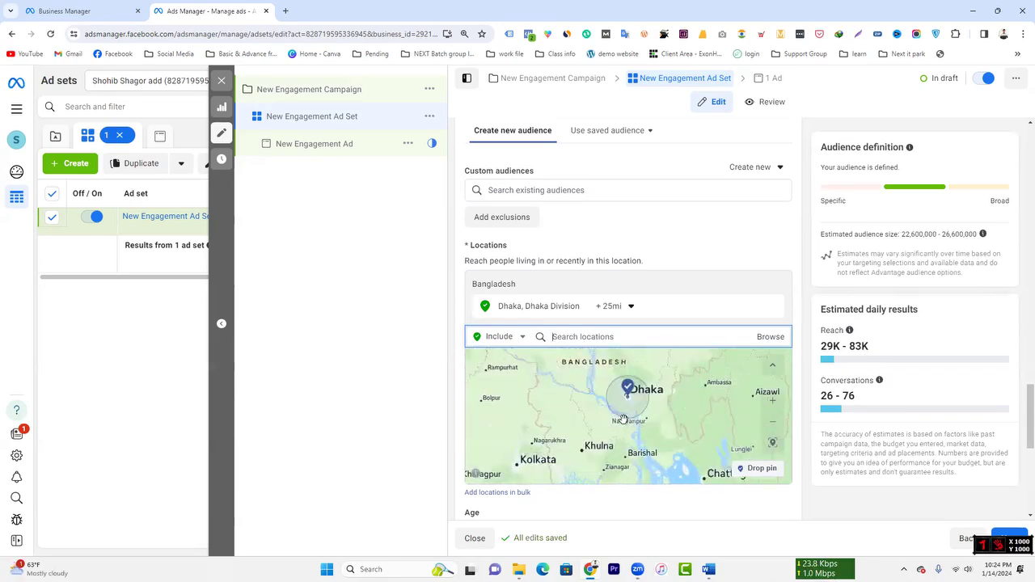
{"action": "left_click", "coordinate": [632, 307]}
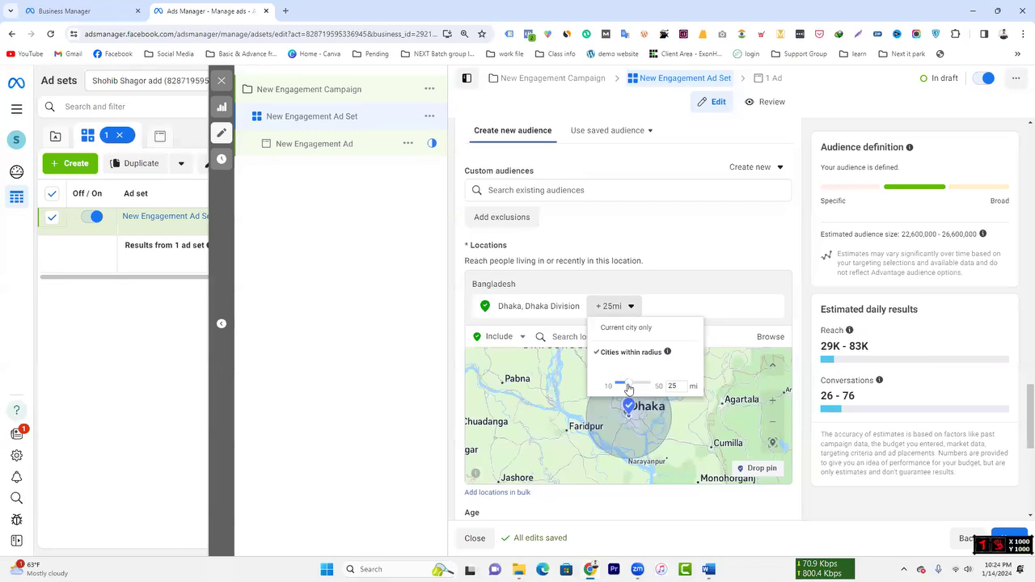
{"action": "left_click_drag", "start_coordinate": [630, 389], "coordinate": [604, 393]}
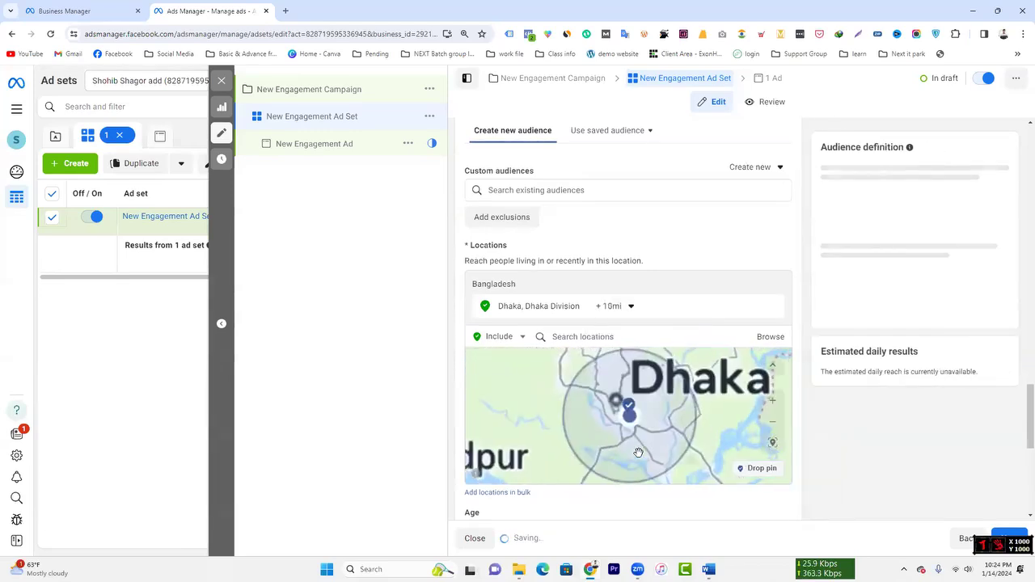
- Examine the area and neighbourhoods covered by Dhaka's targeting radius on the locations map
{"action": "scroll", "coordinate": [635, 436], "scroll_direction": "up", "scroll_amount": 5}
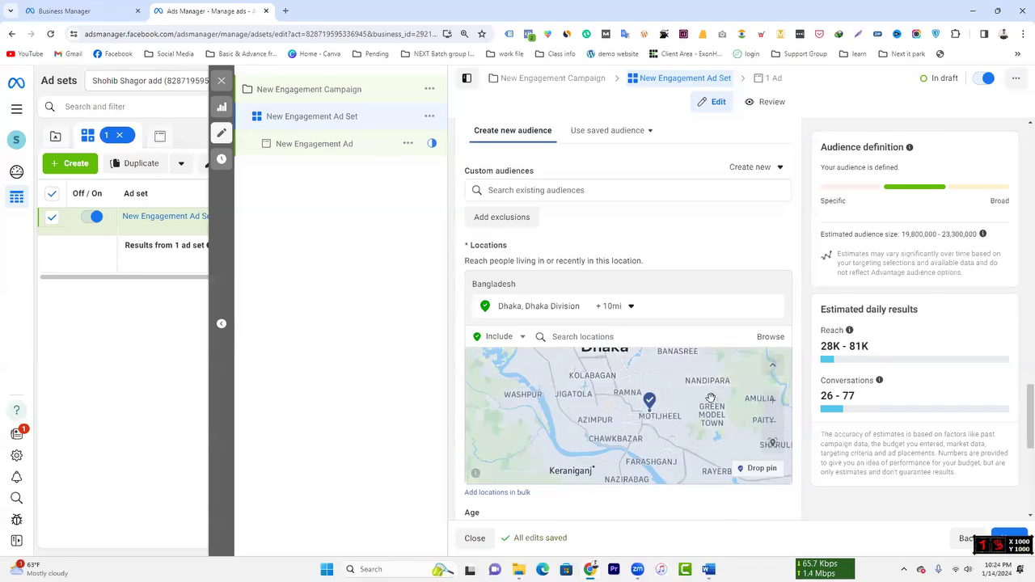
{"action": "scroll", "coordinate": [639, 426], "scroll_direction": "down", "scroll_amount": 5}
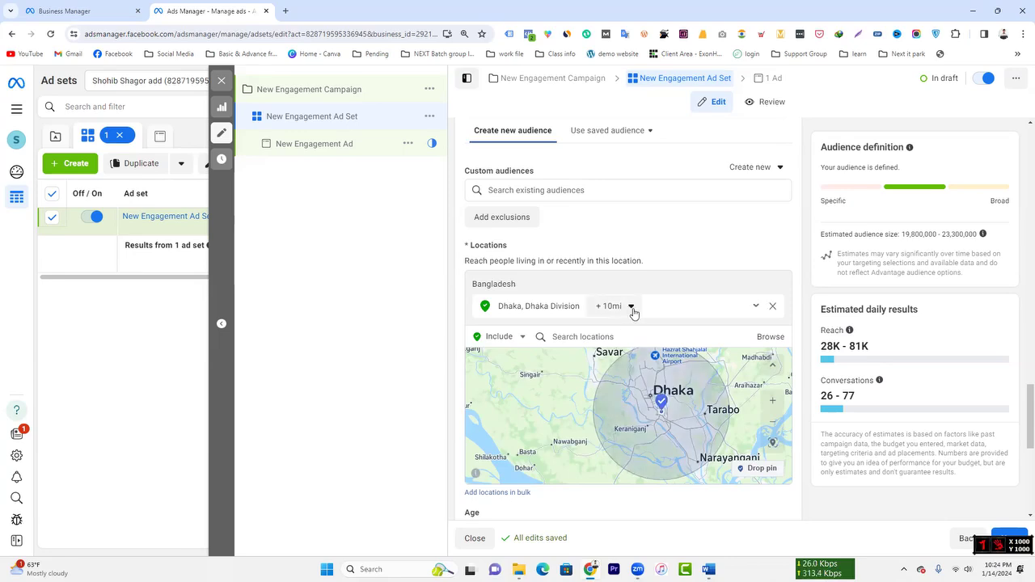
{"action": "scroll", "coordinate": [578, 445], "scroll_direction": "up", "scroll_amount": 5}
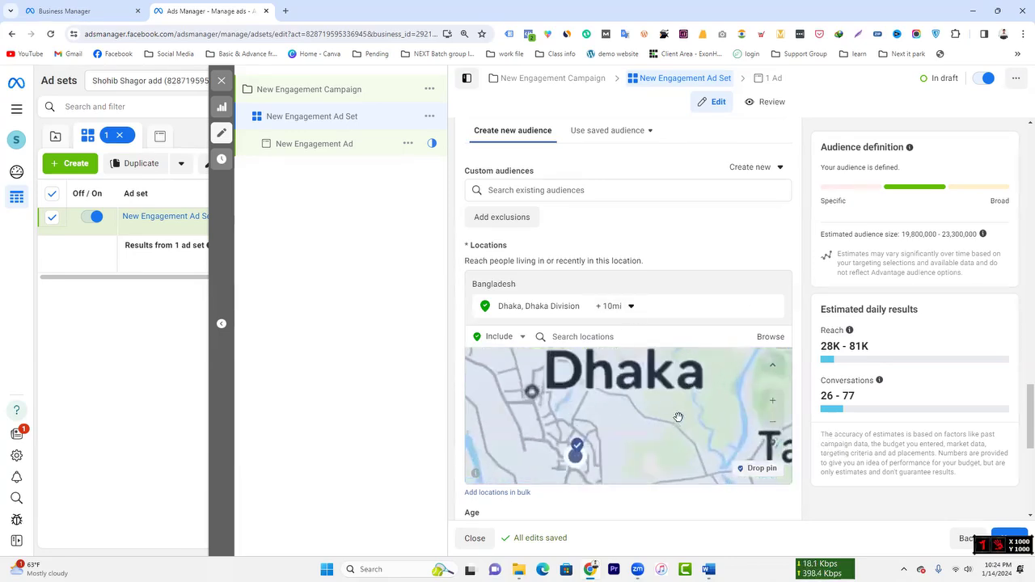
{"action": "scroll", "coordinate": [643, 424], "scroll_direction": "up", "scroll_amount": 4}
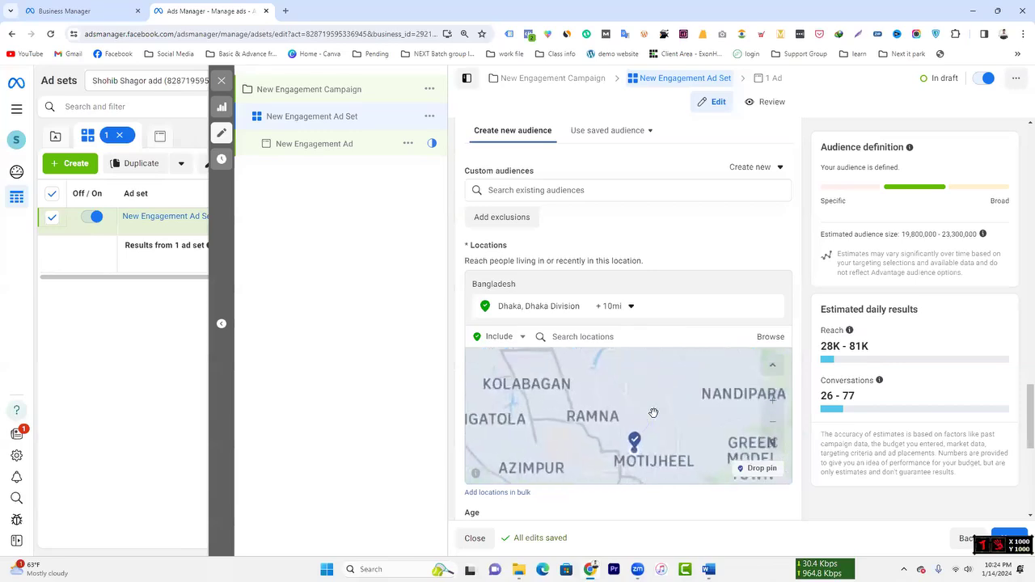
{"action": "left_click_drag", "start_coordinate": [648, 391], "coordinate": [645, 438]}
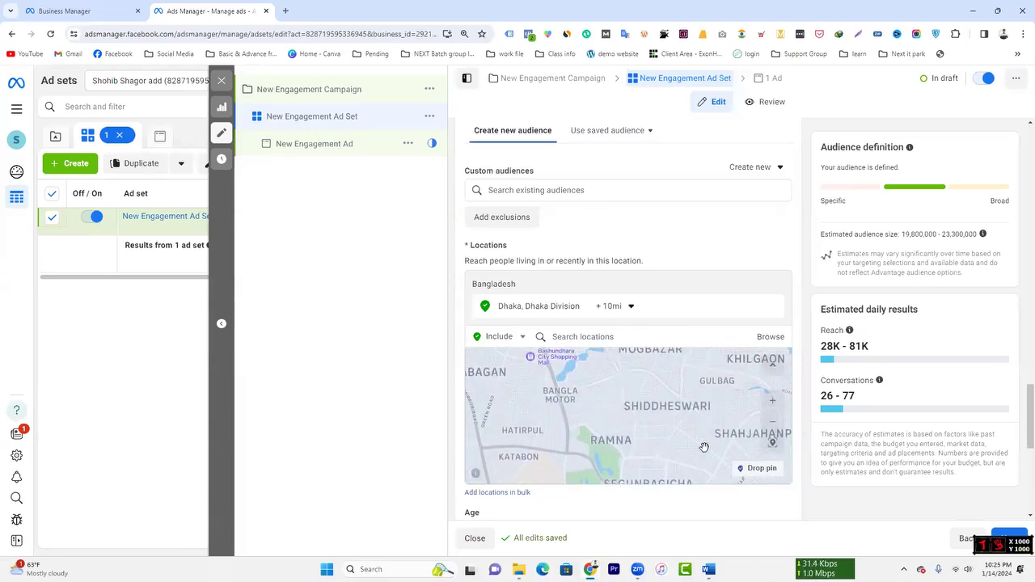
{"action": "scroll", "coordinate": [671, 425], "scroll_direction": "down", "scroll_amount": 4}
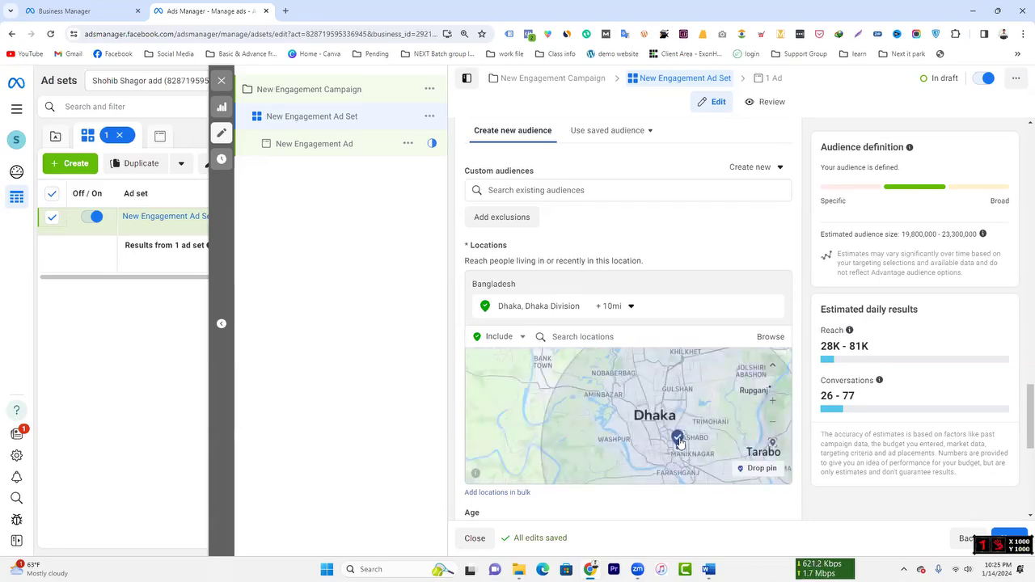
{"action": "scroll", "coordinate": [698, 413], "scroll_direction": "up", "scroll_amount": 1}
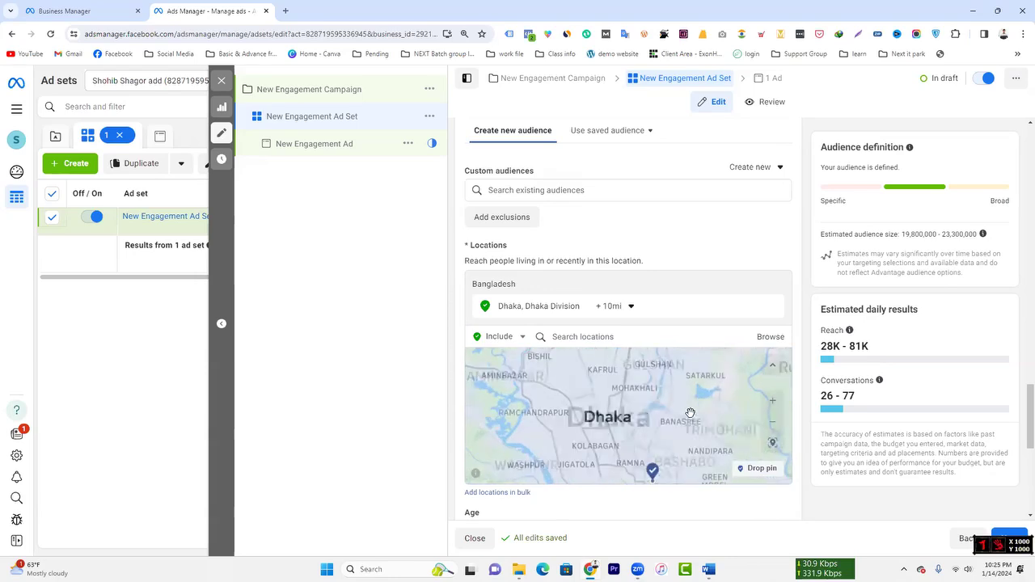
{"action": "left_click_drag", "start_coordinate": [695, 404], "coordinate": [619, 365]}
{"action": "mouse_move", "coordinate": [632, 446]}
{"action": "left_mouse_down"}
{"action": "mouse_move", "coordinate": [621, 404]}
{"action": "mouse_move", "coordinate": [628, 453]}
{"action": "left_mouse_up"}
{"action": "scroll", "coordinate": [616, 410], "scroll_direction": "up", "scroll_amount": 2}
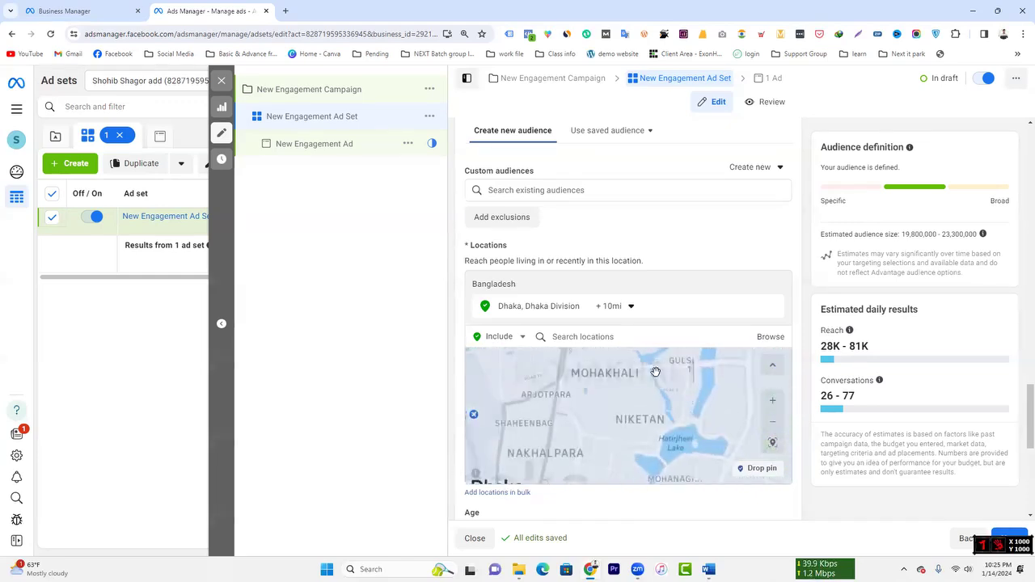
- Replace Dhaka in the audience locations by dropping a pin in the Gulshan area, east of Chondralee, on the map
{"action": "scroll", "coordinate": [655, 372], "scroll_direction": "up", "scroll_amount": 2}
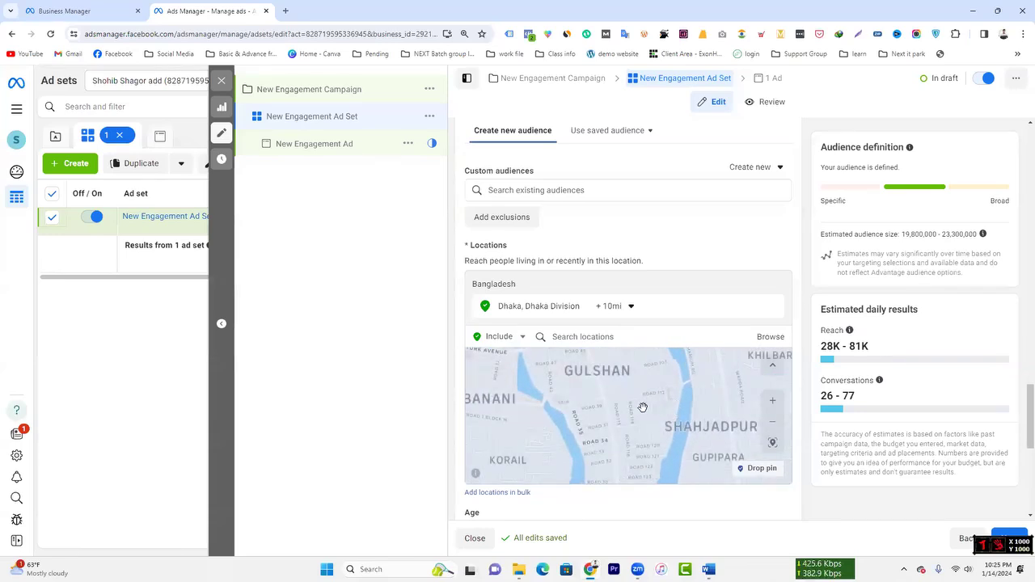
{"action": "scroll", "coordinate": [643, 413], "scroll_direction": "down", "scroll_amount": 2}
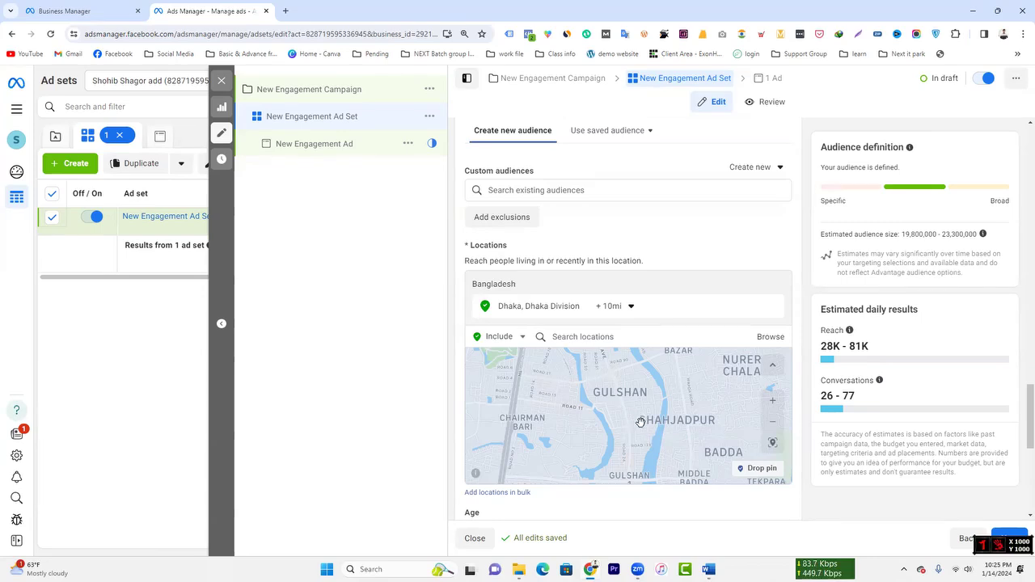
{"action": "scroll", "coordinate": [623, 392], "scroll_direction": "up", "scroll_amount": 3}
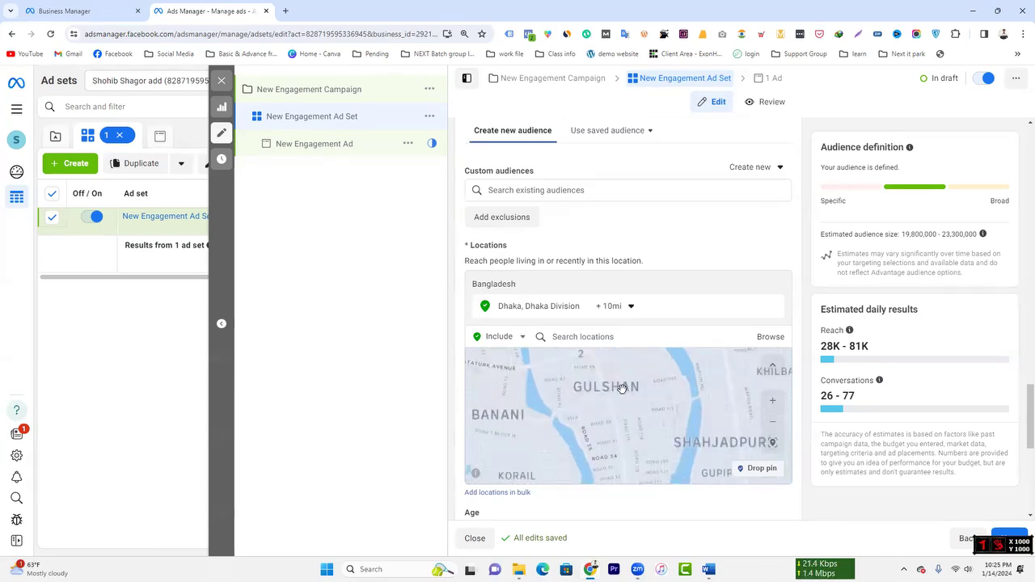
{"action": "scroll", "coordinate": [621, 389], "scroll_direction": "up", "scroll_amount": 2}
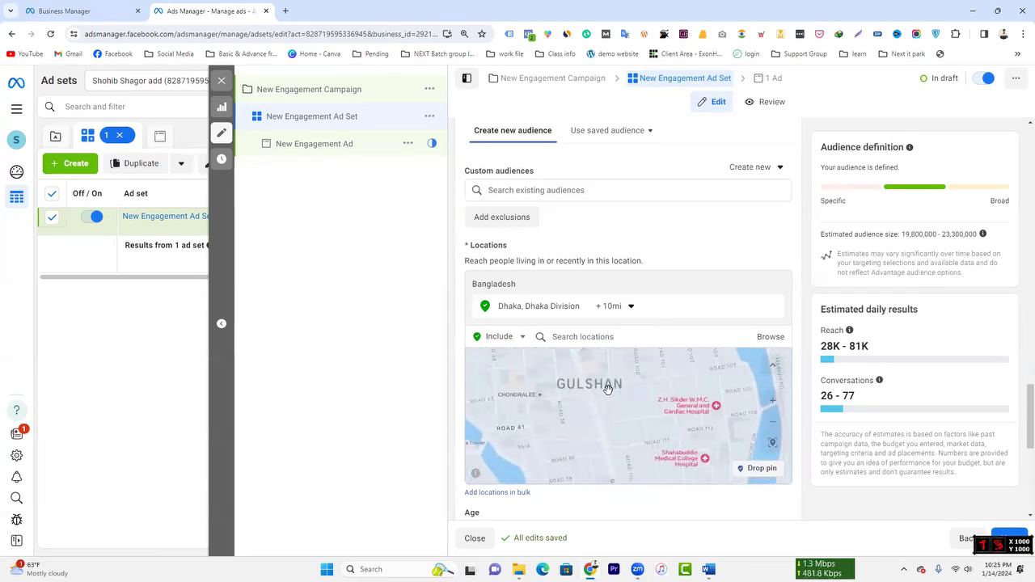
{"action": "left_click_drag", "start_coordinate": [595, 393], "coordinate": [600, 433]}
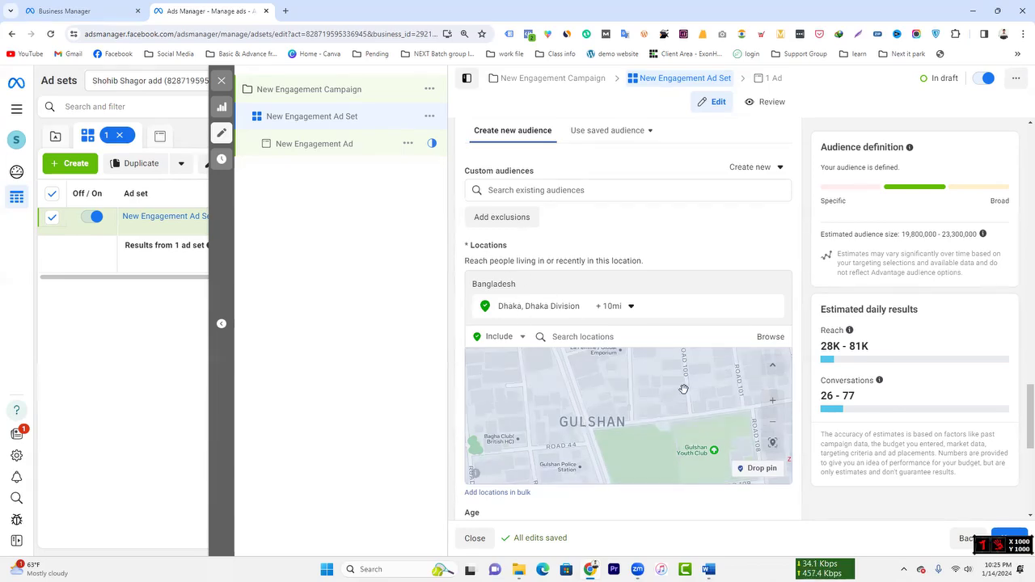
{"action": "scroll", "coordinate": [659, 415], "scroll_direction": "down", "scroll_amount": 1}
{"action": "scroll", "coordinate": [660, 415], "scroll_direction": "down", "scroll_amount": 3}
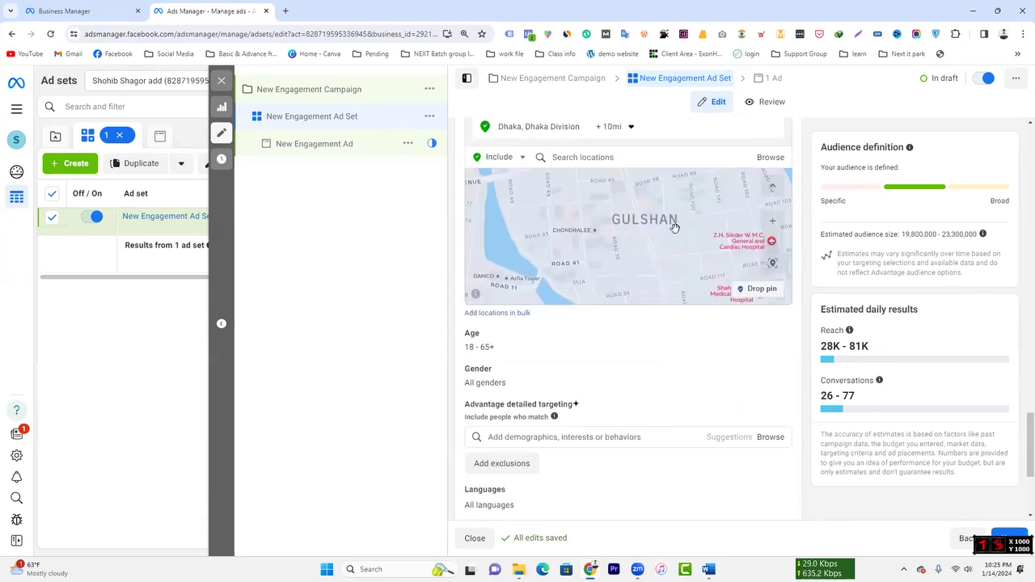
{"action": "scroll", "coordinate": [660, 251], "scroll_direction": "down", "scroll_amount": 1}
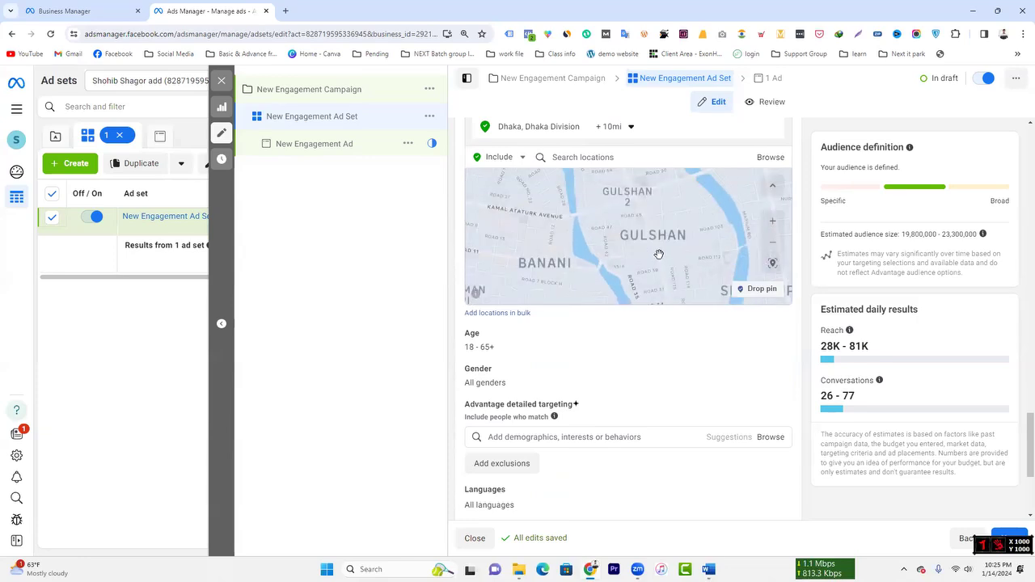
{"action": "scroll", "coordinate": [652, 224], "scroll_direction": "down", "scroll_amount": 1}
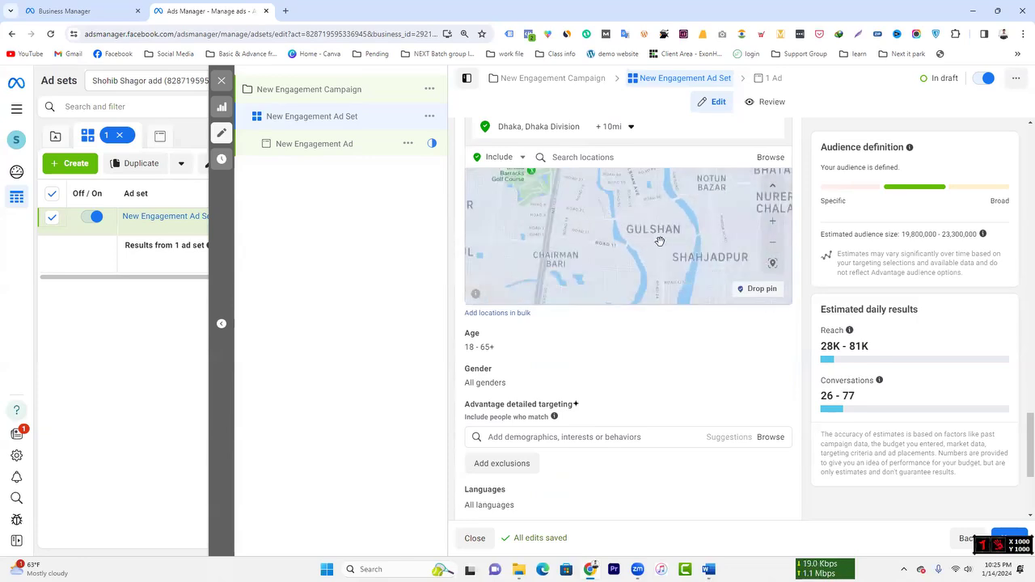
{"action": "scroll", "coordinate": [657, 235], "scroll_direction": "up", "scroll_amount": 1}
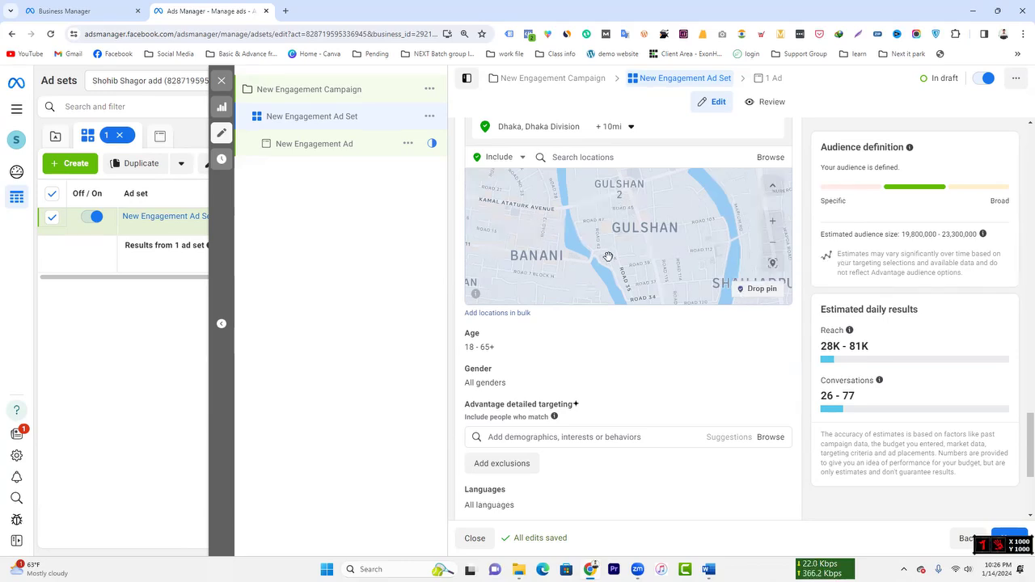
{"action": "scroll", "coordinate": [663, 231], "scroll_direction": "up", "scroll_amount": 2}
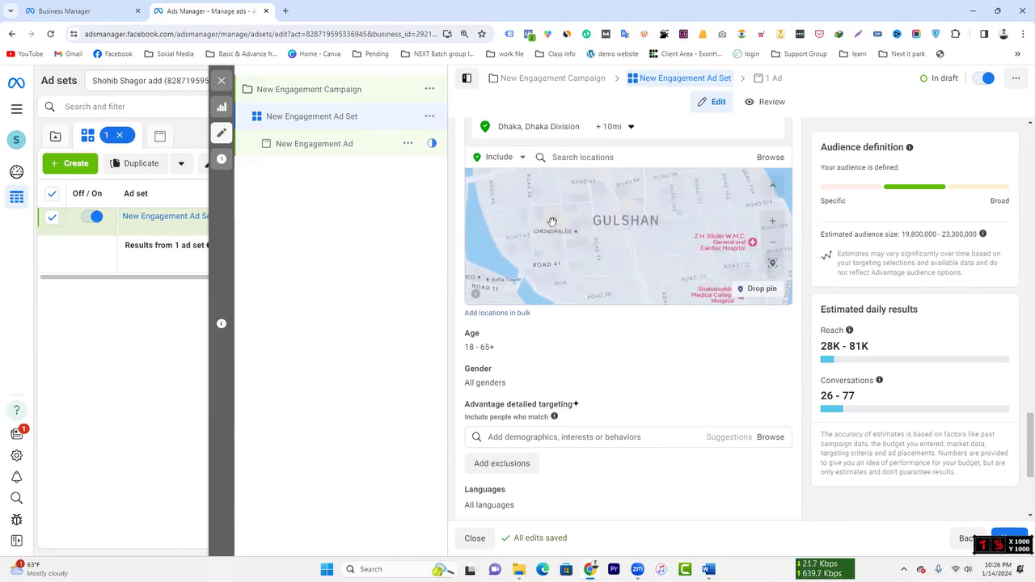
{"action": "left_click", "coordinate": [756, 291]}
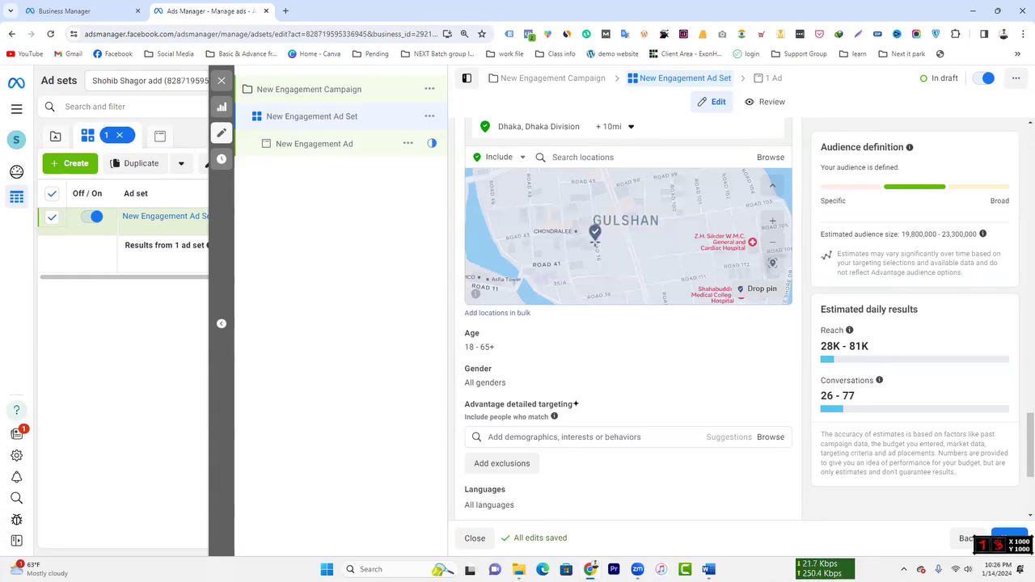
{"action": "left_click", "coordinate": [598, 247]}
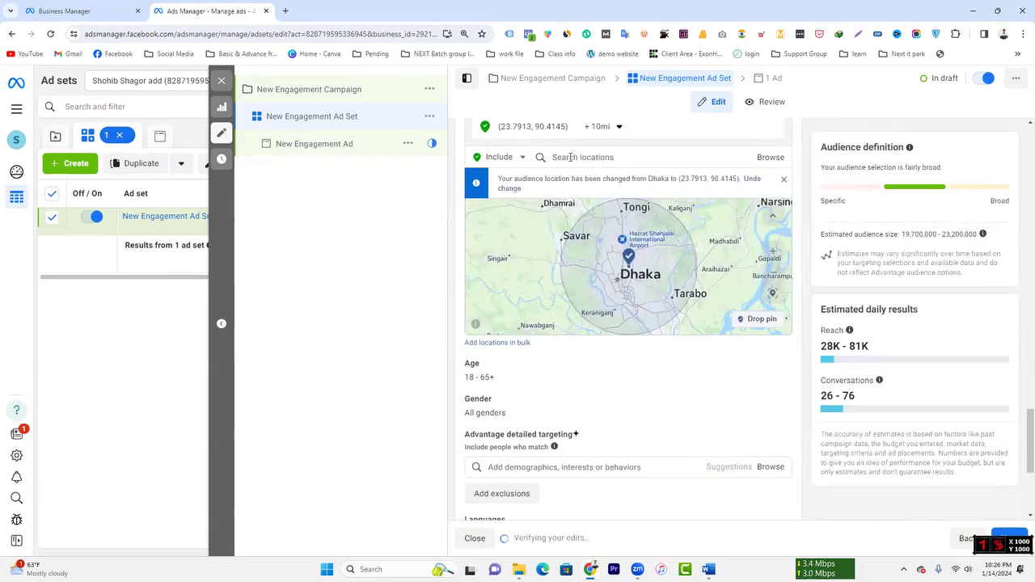
- Reduce the dropped Gulshan pin's targeting radius to 1 mi and raise it to 2 mi
{"action": "left_click", "coordinate": [598, 126]}
{"action": "left_click_drag", "start_coordinate": [594, 166], "coordinate": [583, 166]}
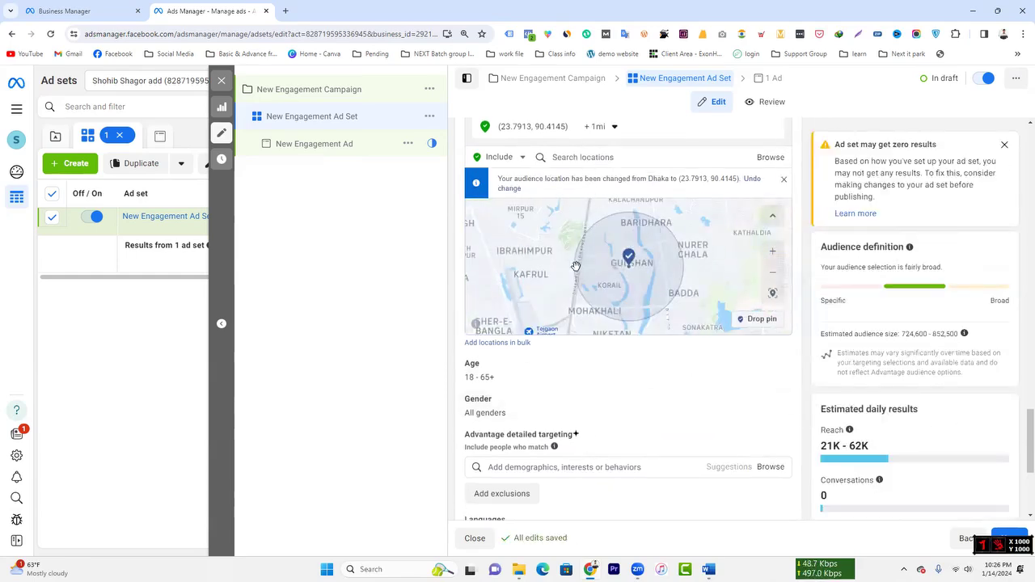
{"action": "left_click", "coordinate": [614, 128]}
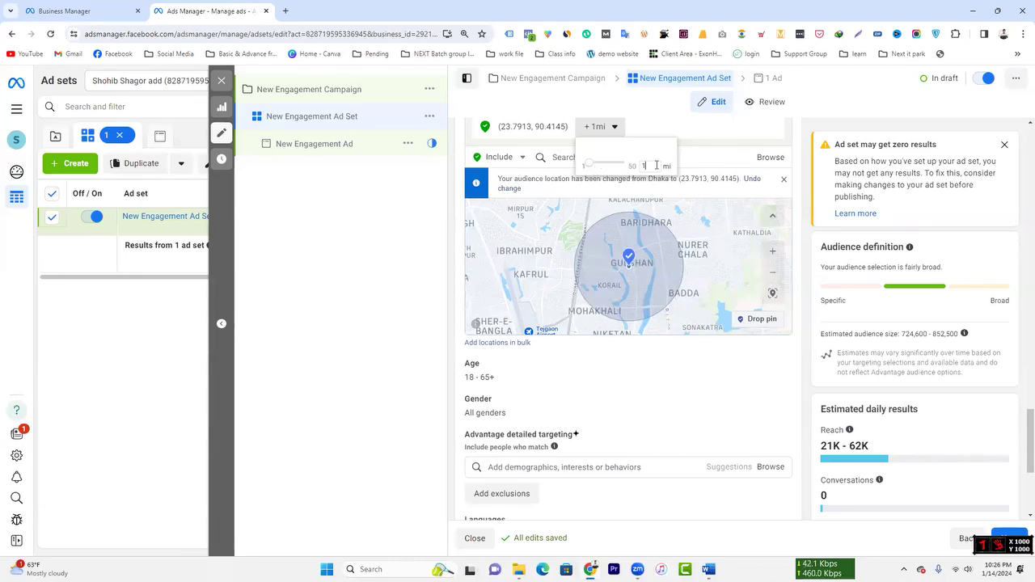
{"action": "type", "text": "2"}
{"action": "key", "text": "Return"}
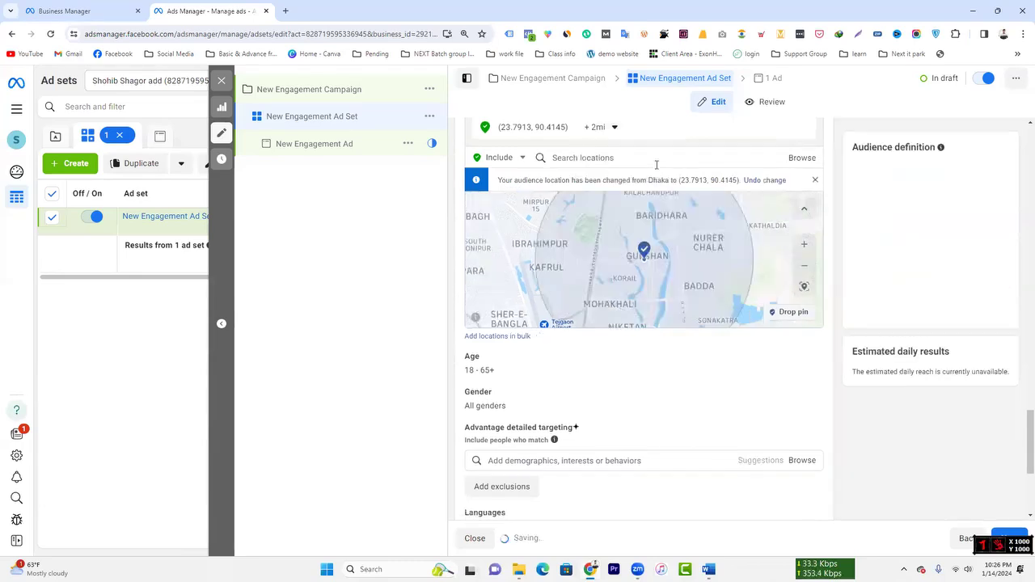
- Increase the targeting radius around the dropped Gulshan pin to 4 mi
{"action": "left_click", "coordinate": [607, 127]}
{"action": "left_click", "coordinate": [589, 166]}
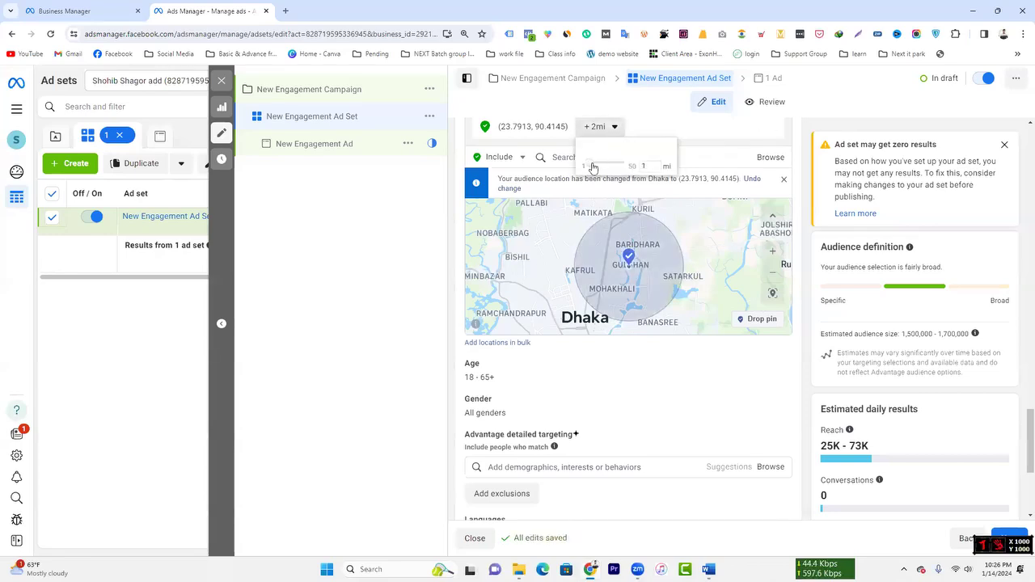
{"action": "left_click_drag", "start_coordinate": [589, 167], "coordinate": [589, 168]}
{"action": "left_click", "coordinate": [653, 209]}
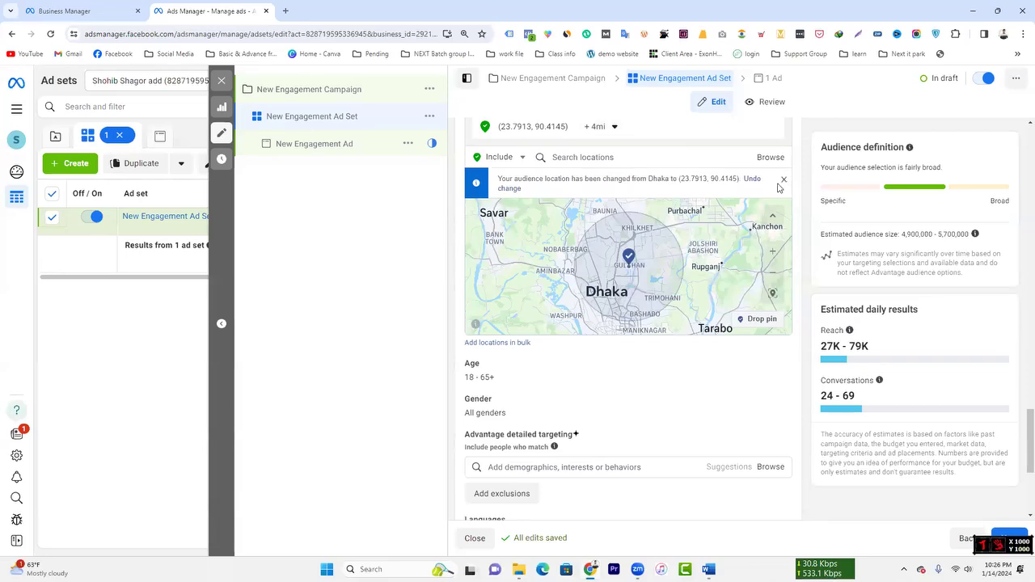
- Remove the dropped pin from the audience locations and include the country Bangladesh instead
{"action": "scroll", "coordinate": [640, 205], "scroll_direction": "up", "scroll_amount": 3}
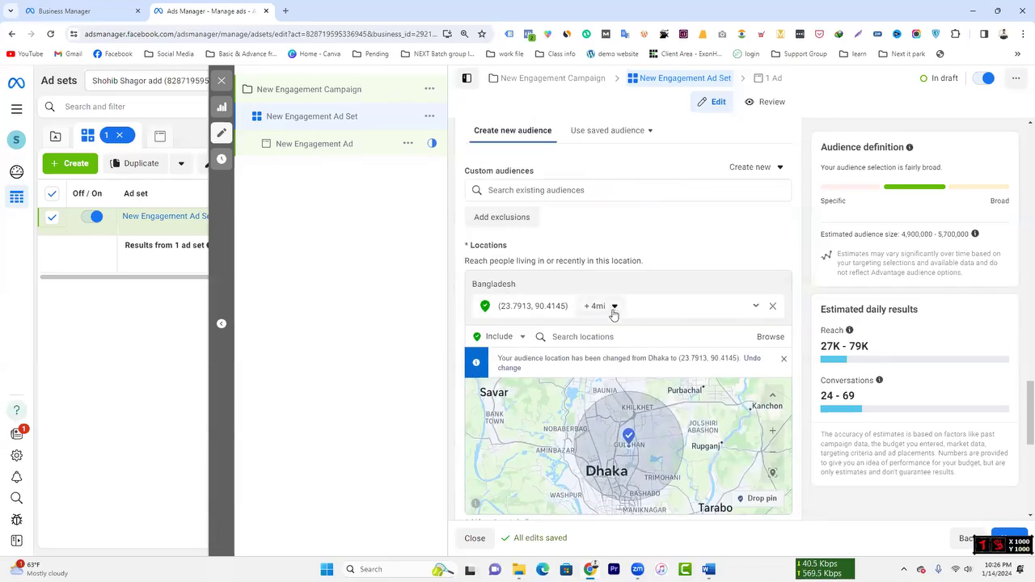
{"action": "left_click", "coordinate": [772, 306]}
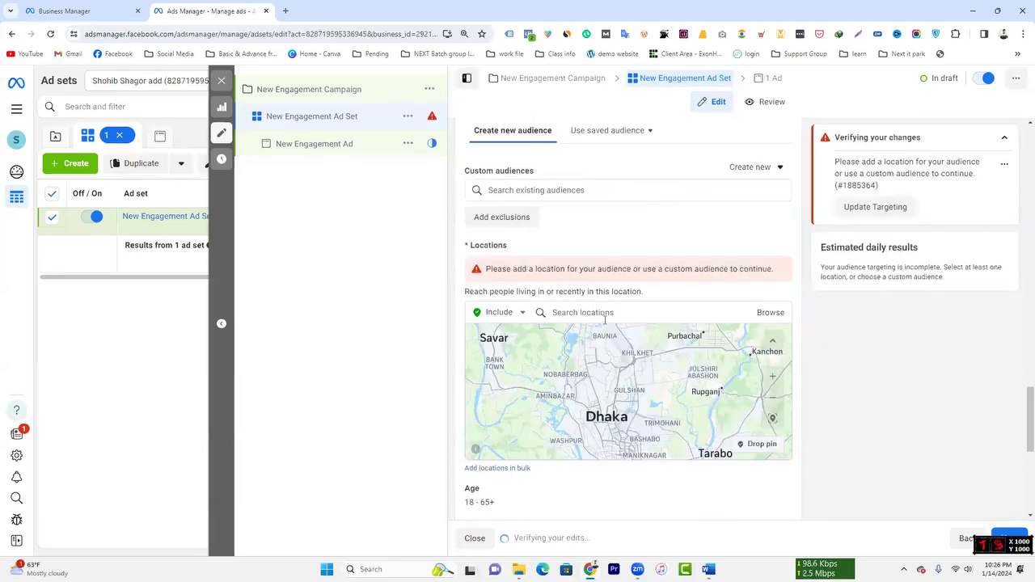
{"action": "left_click", "coordinate": [590, 312]}
{"action": "type", "text": "bangladesh"}
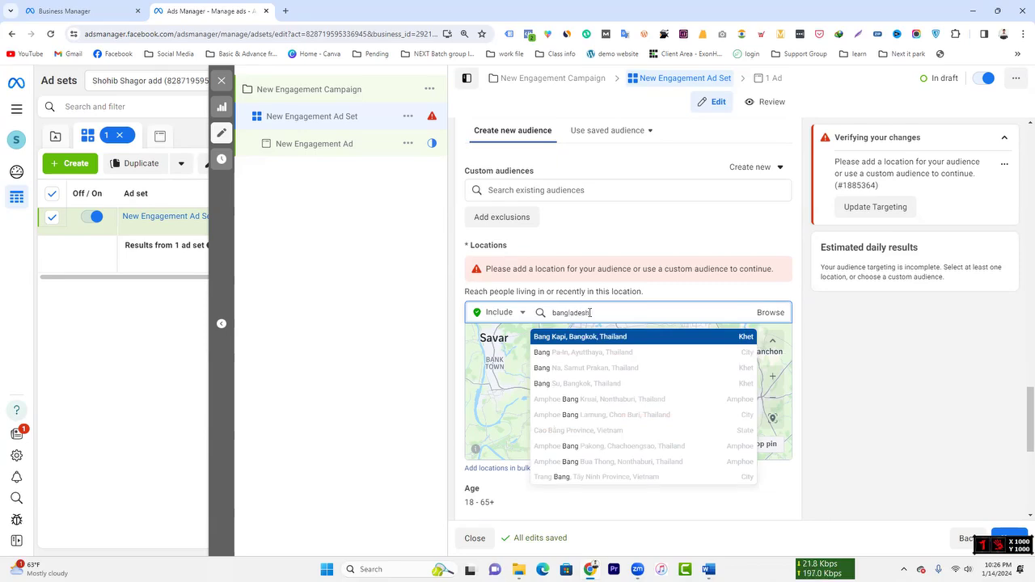
{"action": "left_click", "coordinate": [609, 338]}
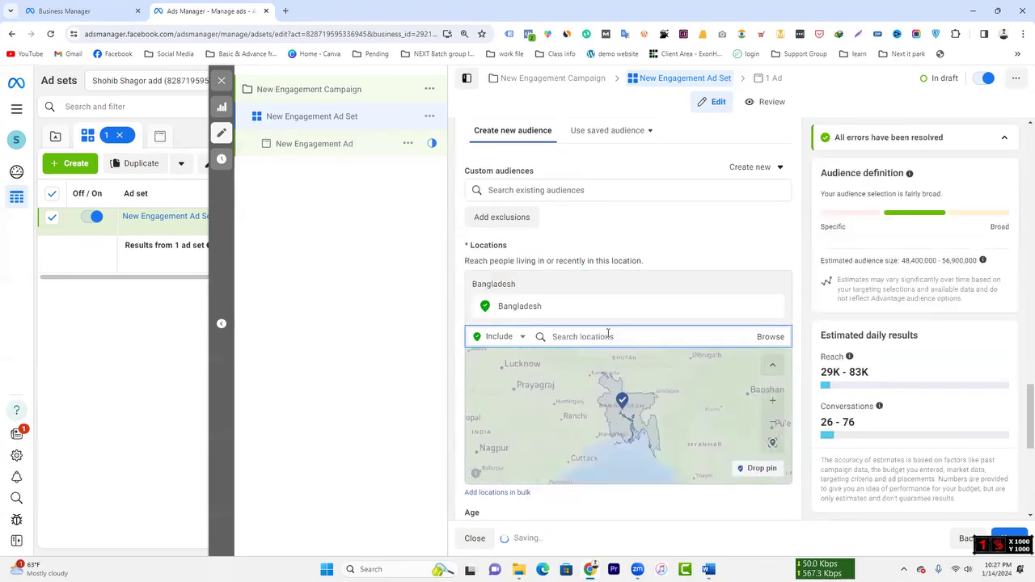
- Exclude the city of Jessore, Khulna Division, from the Bangladesh audience location
{"action": "left_click", "coordinate": [499, 336]}
{"action": "left_click", "coordinate": [502, 370]}
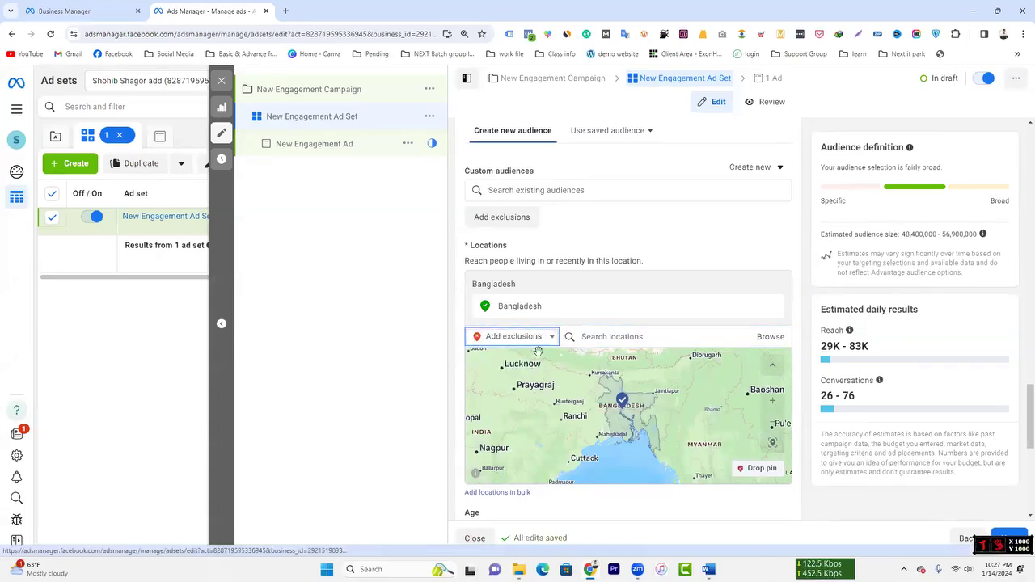
{"action": "left_click", "coordinate": [652, 336]}
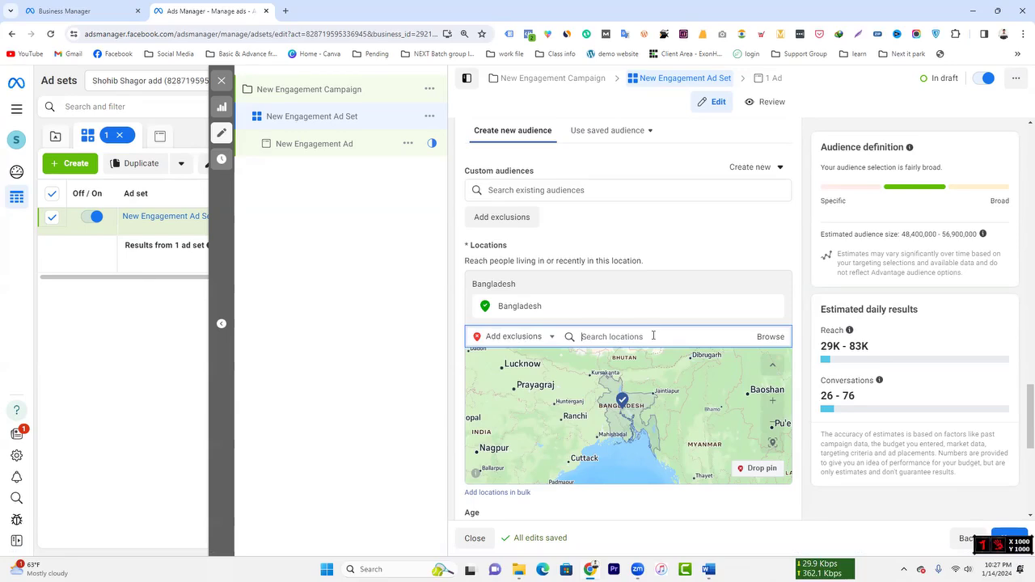
{"action": "type", "text": "jessore"}
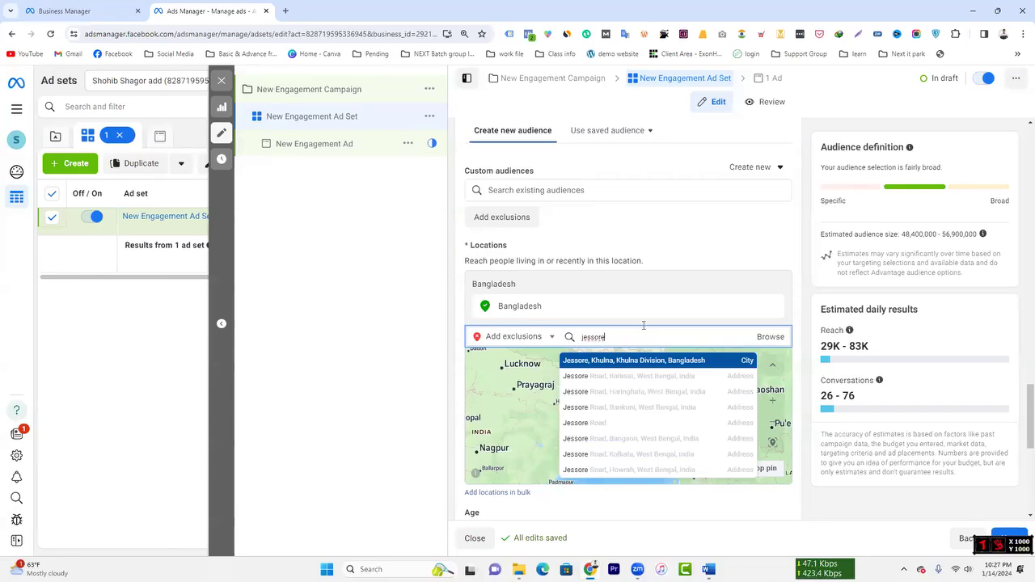
{"action": "left_click", "coordinate": [656, 361]}
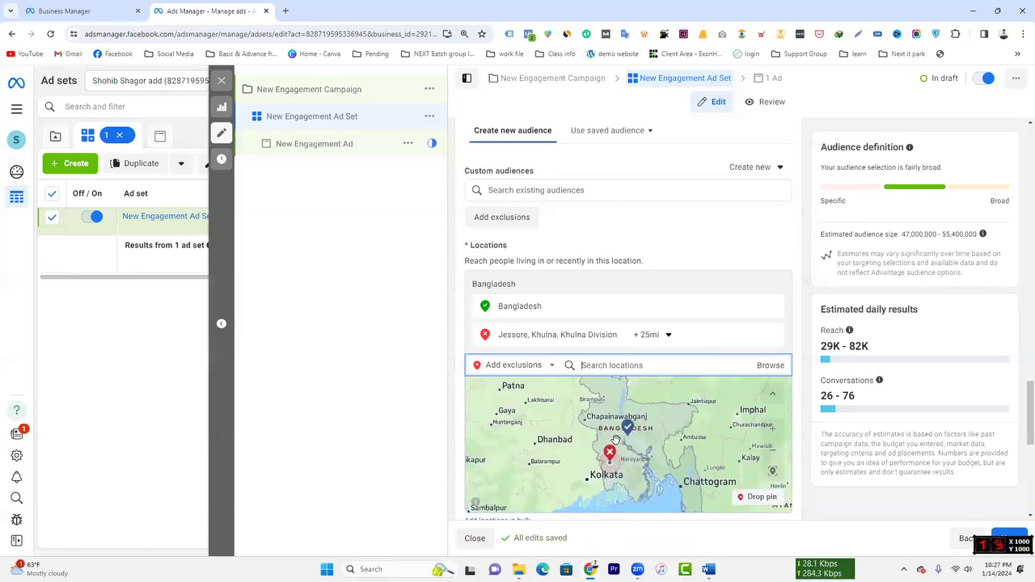
- Reduce the exclusion radius around Jessore to 10 mi and inspect the excluded area on the map
{"action": "left_click", "coordinate": [670, 335]}
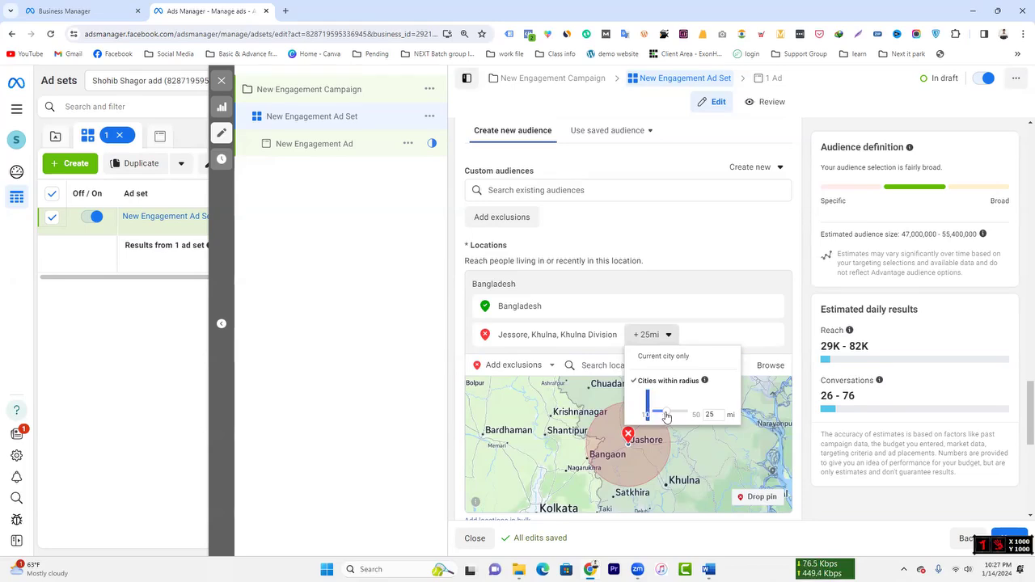
{"action": "left_click_drag", "start_coordinate": [665, 414], "coordinate": [649, 416]}
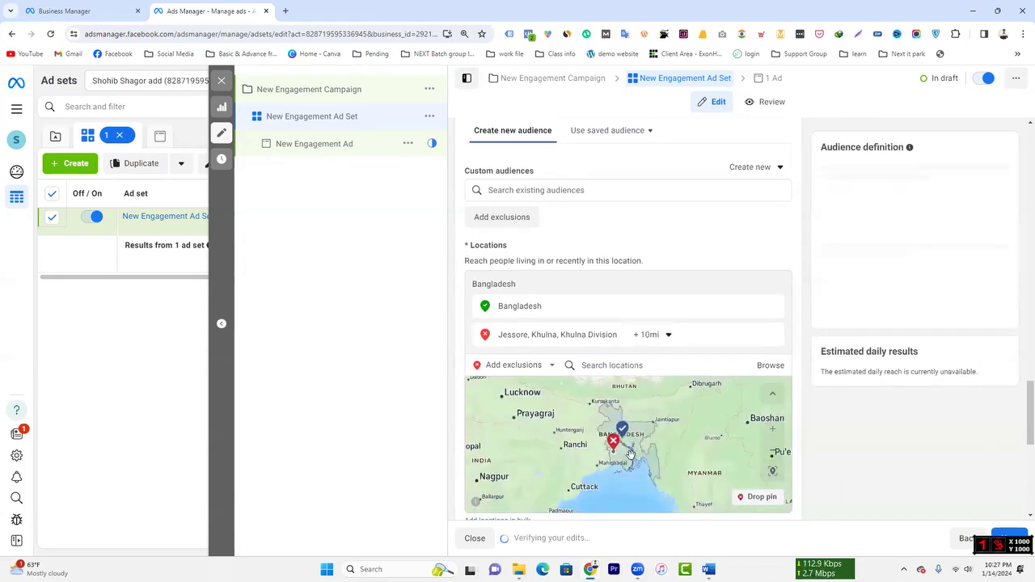
{"action": "scroll", "coordinate": [612, 428], "scroll_direction": "up", "scroll_amount": 2}
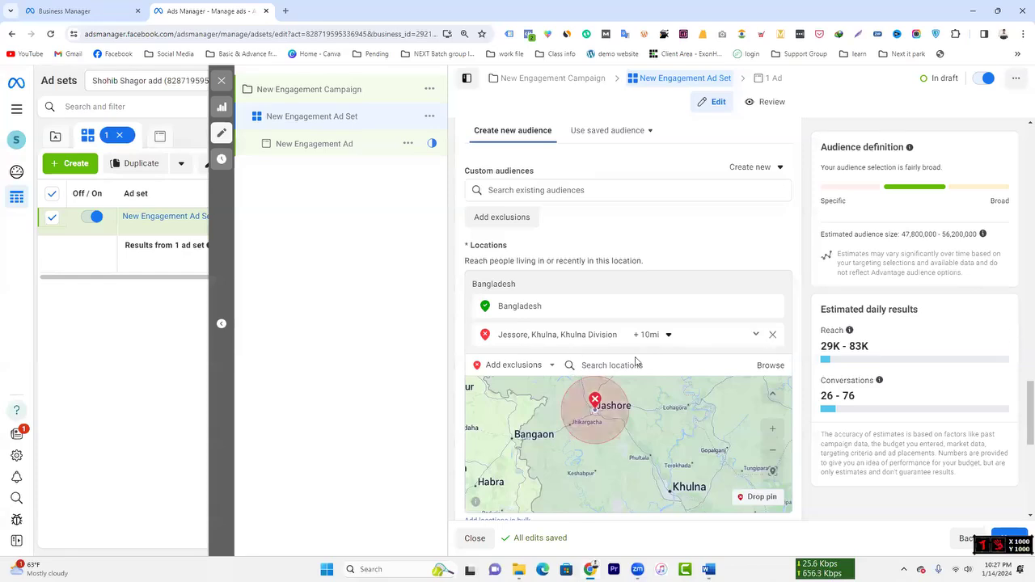
- Remove the Jessore exclusion and switch the location mode back to Include
{"action": "left_click", "coordinate": [766, 339]}
{"action": "left_click", "coordinate": [773, 334]}
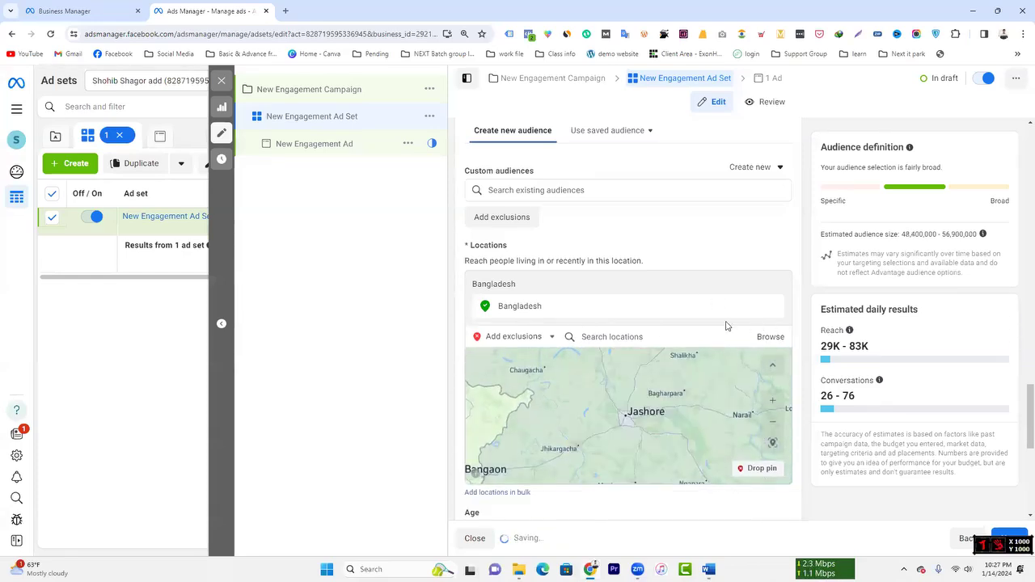
{"action": "scroll", "coordinate": [659, 388], "scroll_direction": "down", "scroll_amount": 2}
{"action": "scroll", "coordinate": [661, 400], "scroll_direction": "down", "scroll_amount": 3}
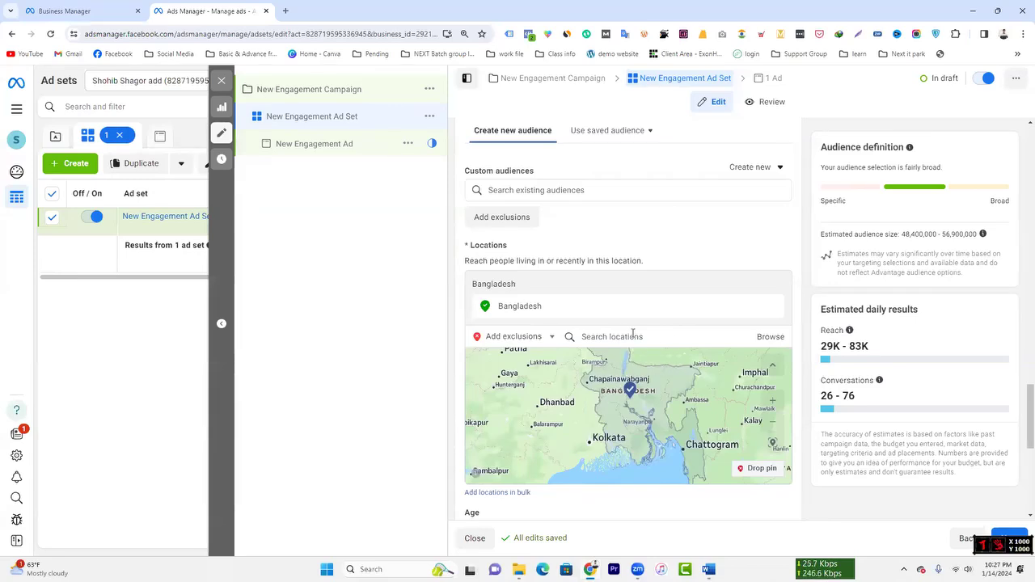
{"action": "left_click", "coordinate": [479, 338]}
{"action": "left_click", "coordinate": [514, 356]}
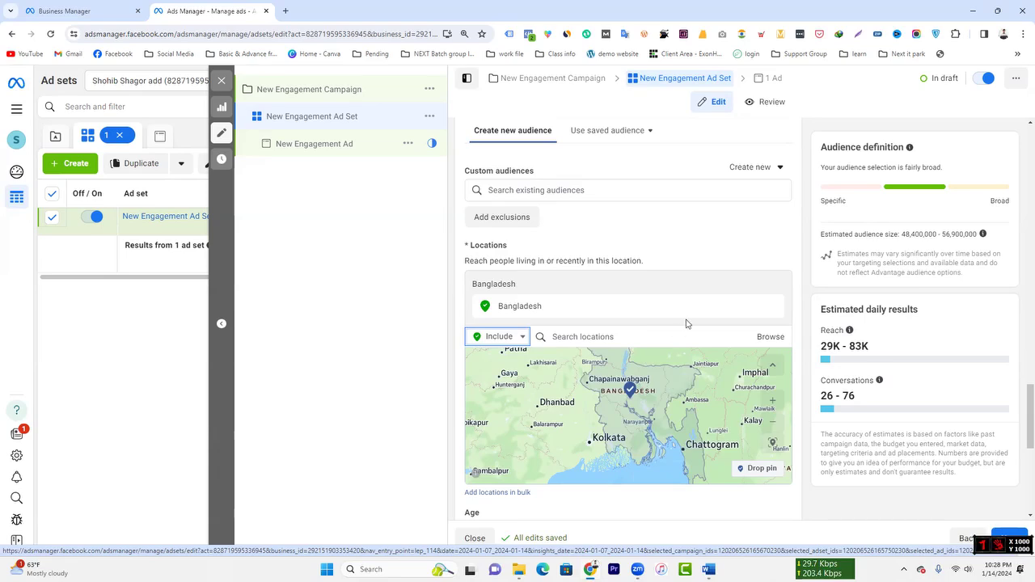
- Open the audience's age and gender settings for editing
{"action": "scroll", "coordinate": [686, 322], "scroll_direction": "down", "scroll_amount": 2}
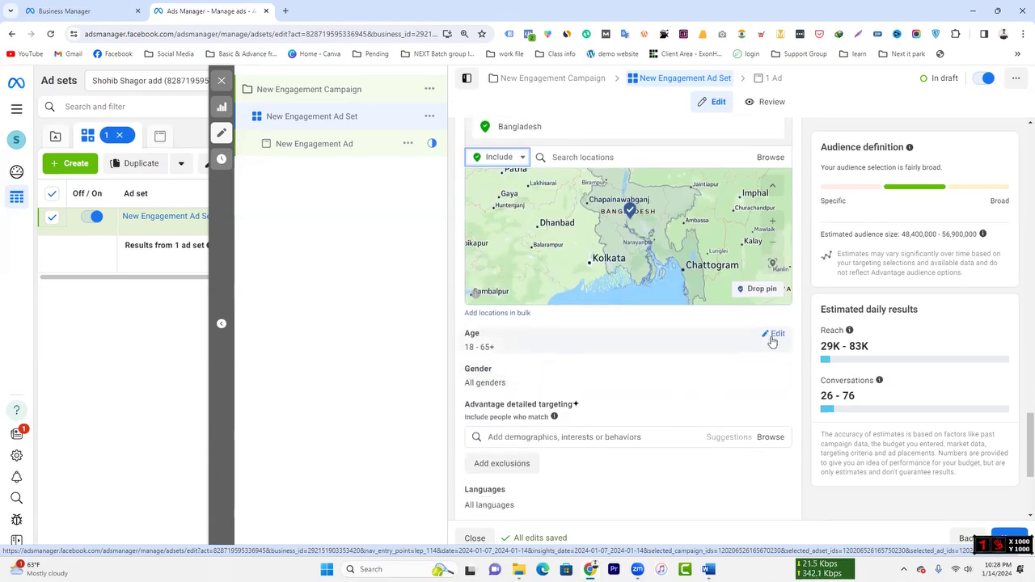
{"action": "left_click", "coordinate": [772, 334]}
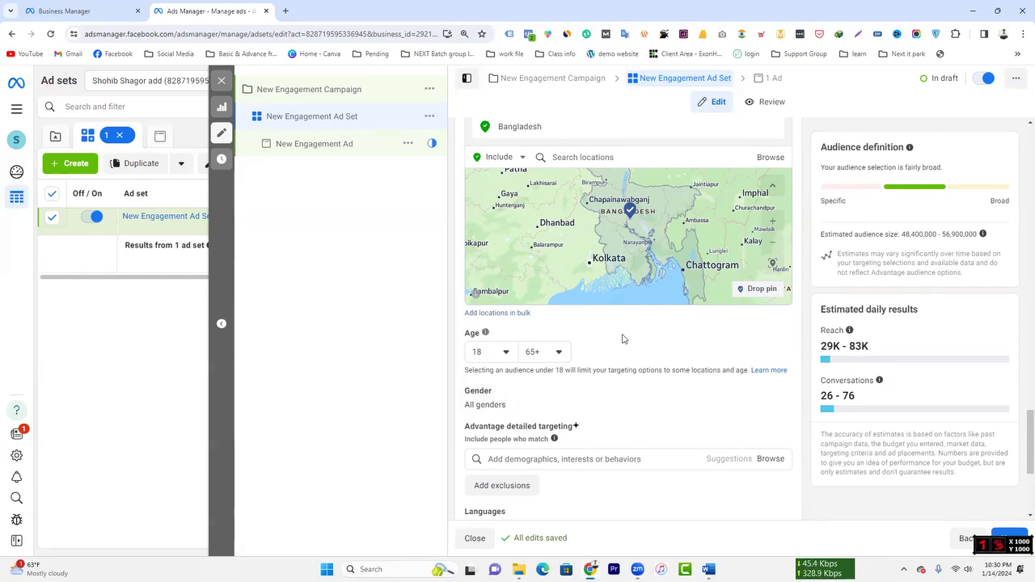
{"action": "scroll", "coordinate": [667, 356], "scroll_direction": "down", "scroll_amount": 2}
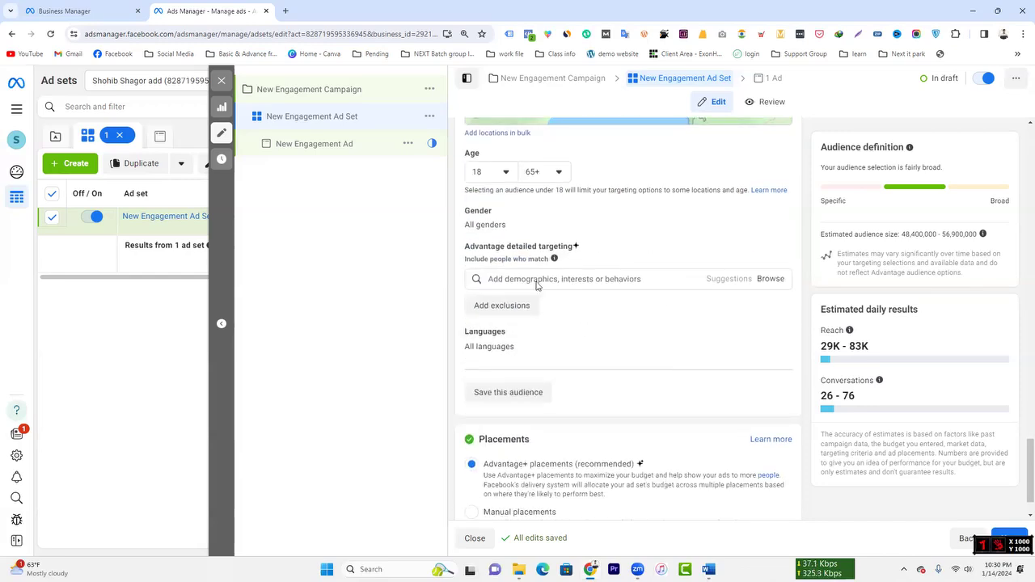
{"action": "left_click", "coordinate": [776, 212]}
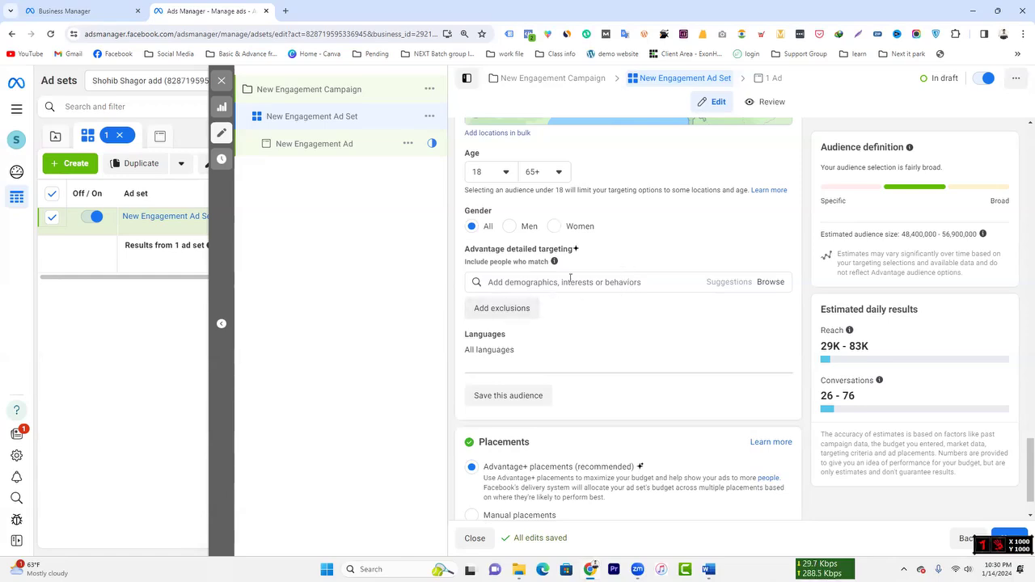
- Review the ad set's audience section, covering custom audiences, locations, age, gender, detailed targeting and languages, down to the placement options
{"action": "scroll", "coordinate": [697, 299], "scroll_direction": "up", "scroll_amount": 5}
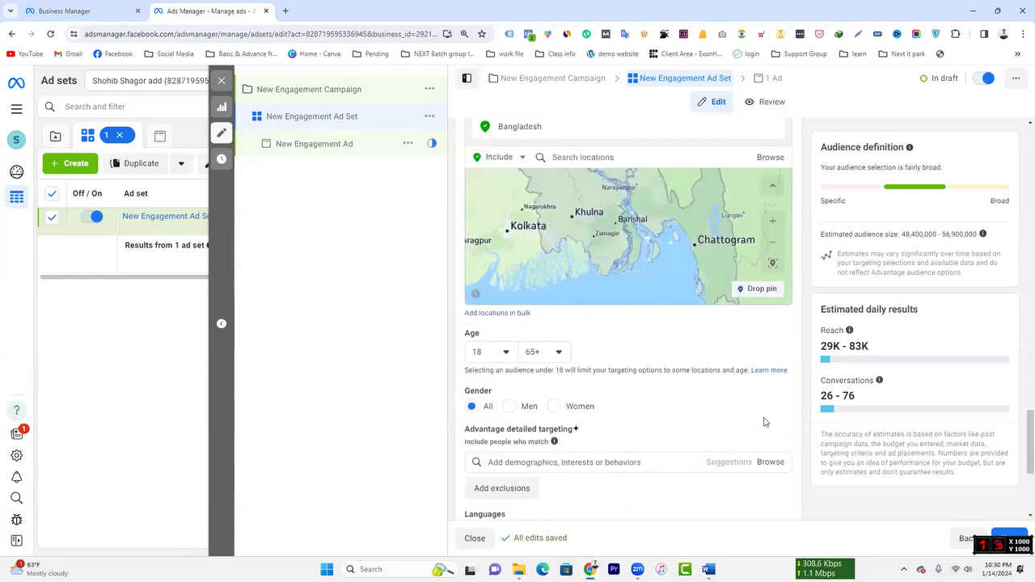
{"action": "scroll", "coordinate": [765, 380], "scroll_direction": "up", "scroll_amount": 3}
{"action": "scroll", "coordinate": [590, 243], "scroll_direction": "up", "scroll_amount": 3}
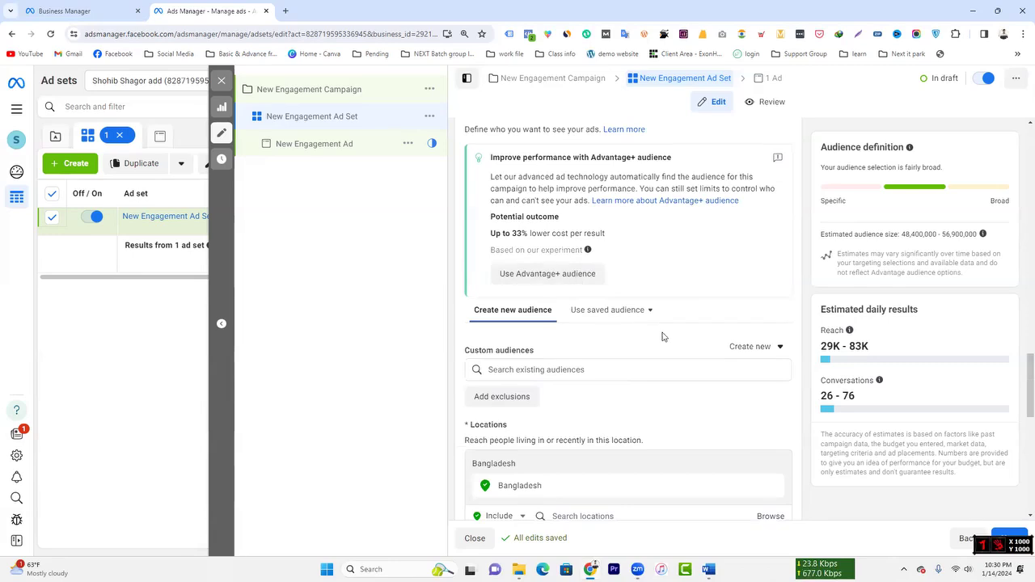
{"action": "scroll", "coordinate": [660, 335], "scroll_direction": "down", "scroll_amount": 5}
{"action": "scroll", "coordinate": [693, 439], "scroll_direction": "down", "scroll_amount": 3}
{"action": "scroll", "coordinate": [775, 391], "scroll_direction": "down", "scroll_amount": 1}
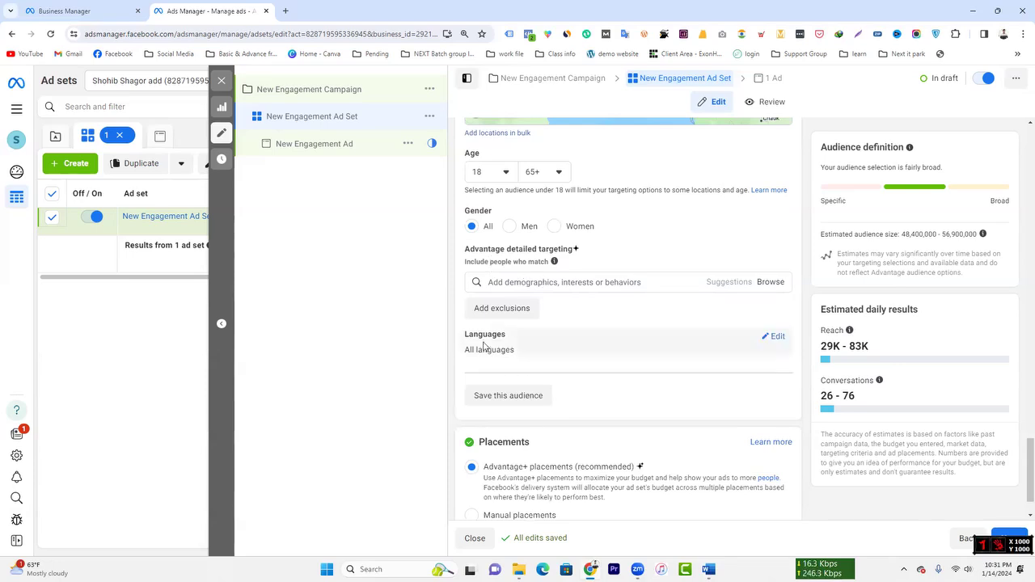
{"action": "scroll", "coordinate": [675, 340], "scroll_direction": "down", "scroll_amount": 1}
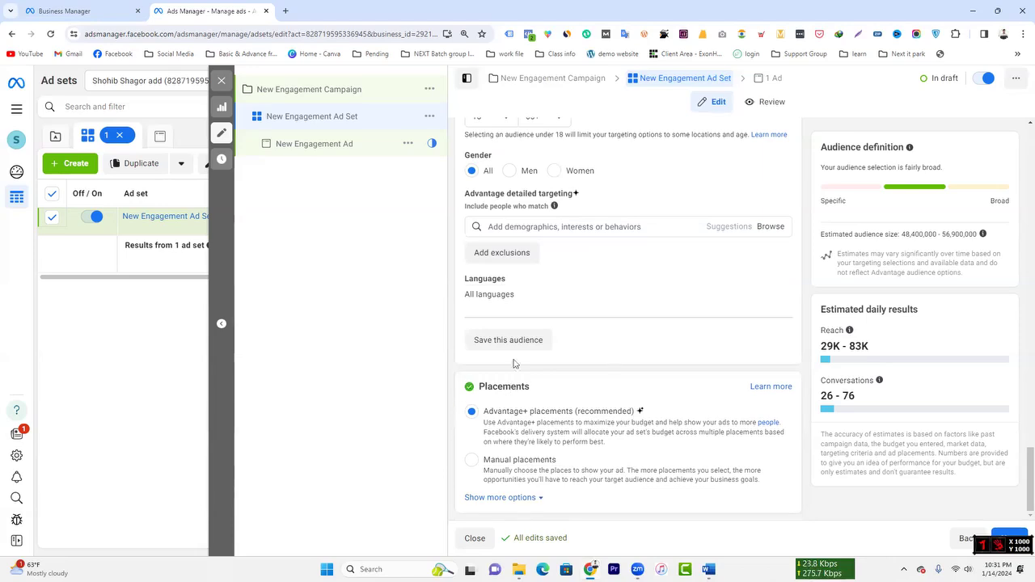
{"action": "scroll", "coordinate": [556, 337], "scroll_direction": "up", "scroll_amount": 8}
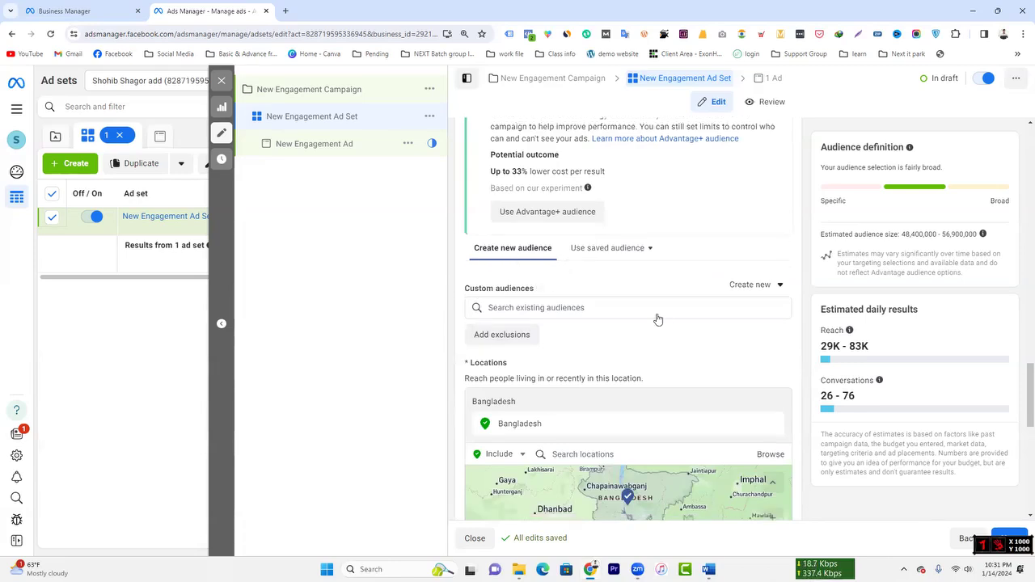
{"action": "scroll", "coordinate": [656, 316], "scroll_direction": "down", "scroll_amount": 3}
{"action": "scroll", "coordinate": [597, 343], "scroll_direction": "down", "scroll_amount": 8}
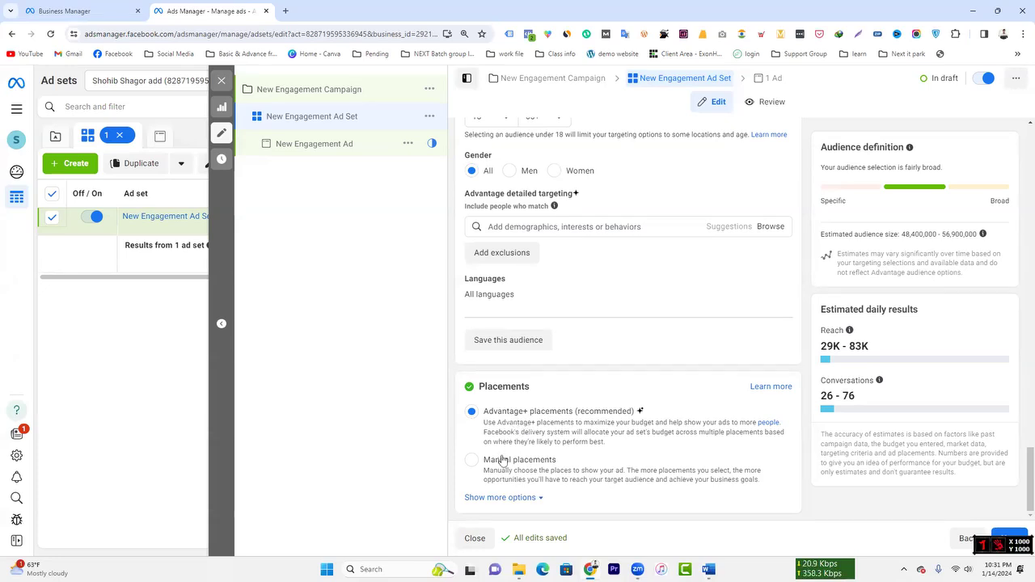
- Switch to Manual placements and look through the available platforms and the full placement list
{"action": "left_click", "coordinate": [515, 461]}
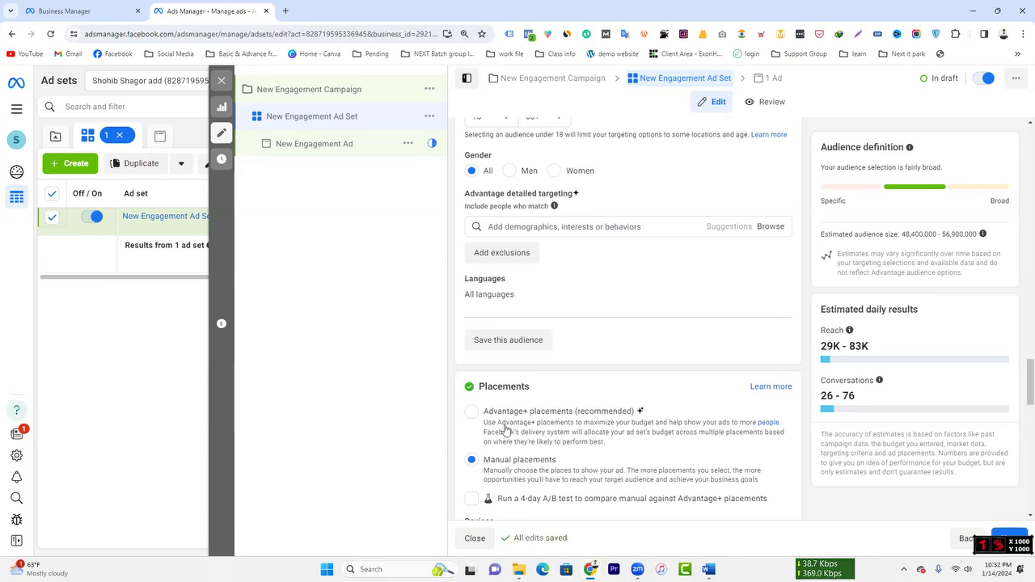
{"action": "scroll", "coordinate": [572, 364], "scroll_direction": "down", "scroll_amount": 5}
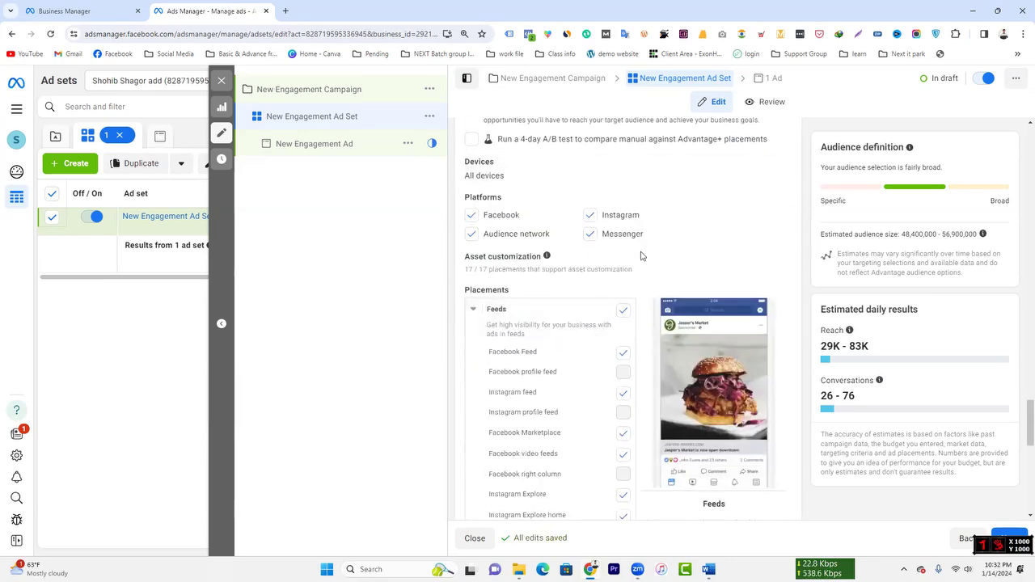
{"action": "scroll", "coordinate": [619, 354], "scroll_direction": "down", "scroll_amount": 3}
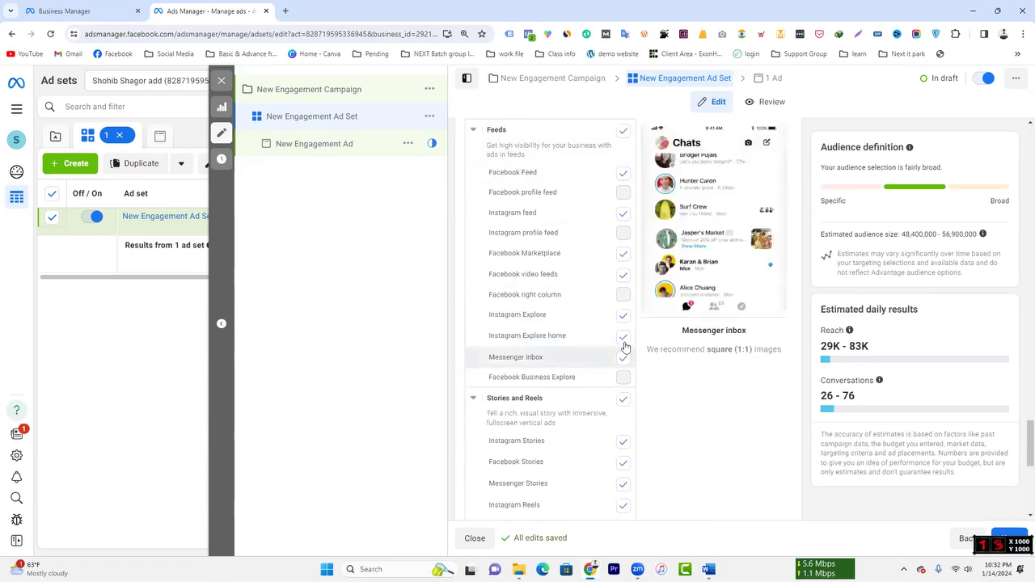
{"action": "scroll", "coordinate": [624, 346], "scroll_direction": "down", "scroll_amount": 5}
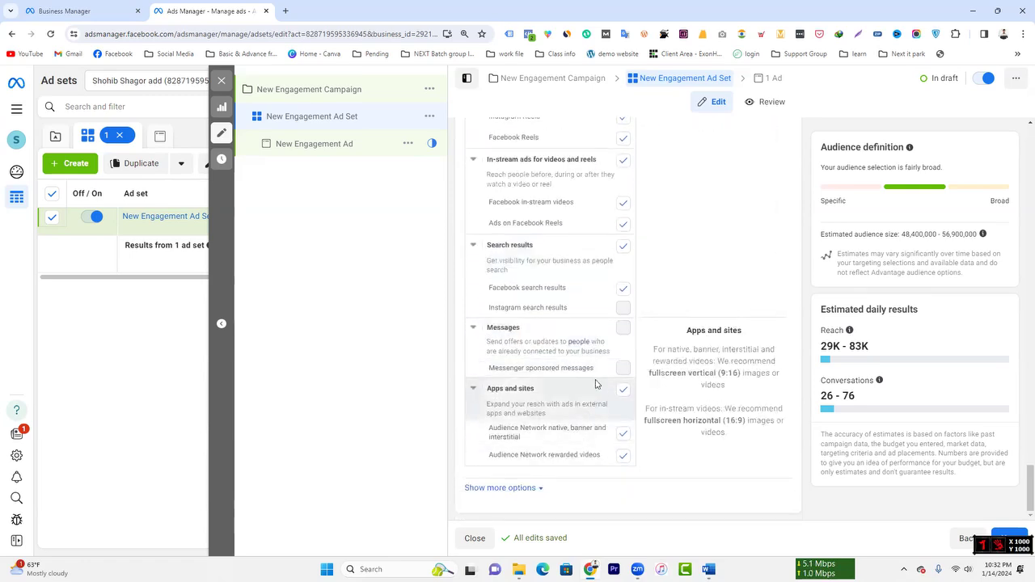
{"action": "scroll", "coordinate": [590, 372], "scroll_direction": "up", "scroll_amount": 10}
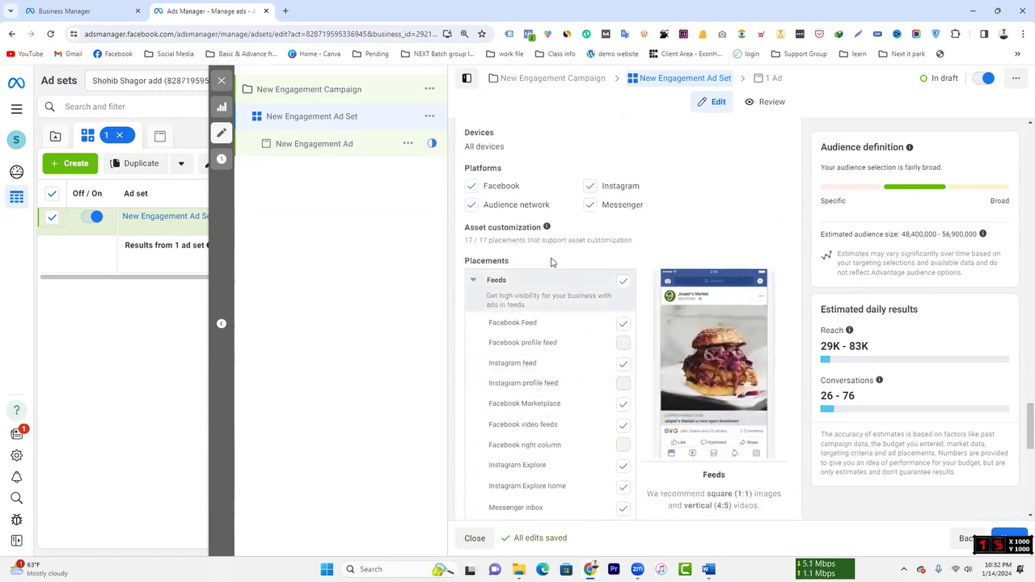
{"action": "scroll", "coordinate": [566, 242], "scroll_direction": "up", "scroll_amount": 2}
- Alternate between Advantage+ placements and Manual placements to compare the options each one offers, returning to Advantage+ placements
{"action": "left_click_drag", "start_coordinate": [608, 203], "coordinate": [485, 203]}
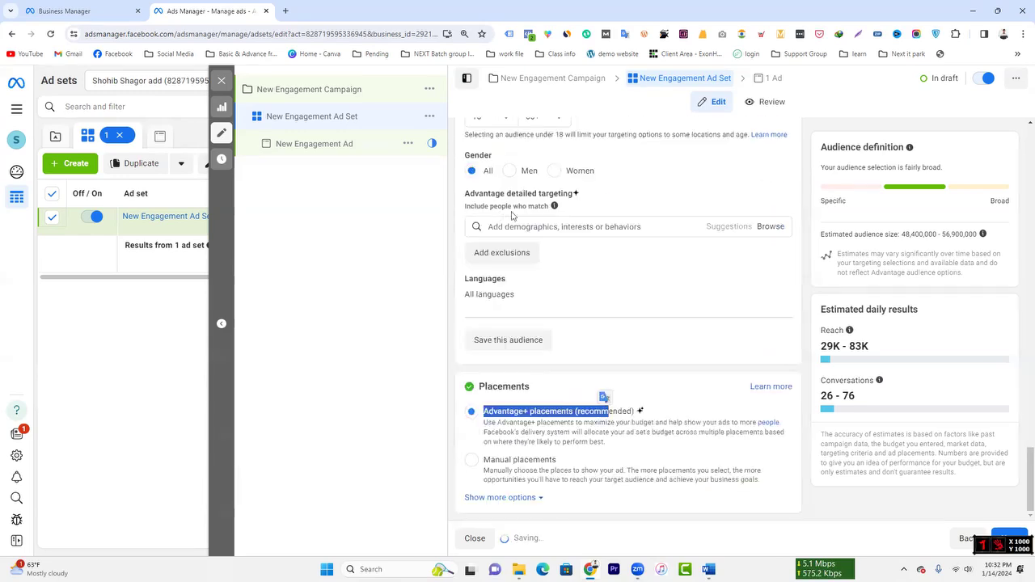
{"action": "left_click", "coordinate": [643, 406]}
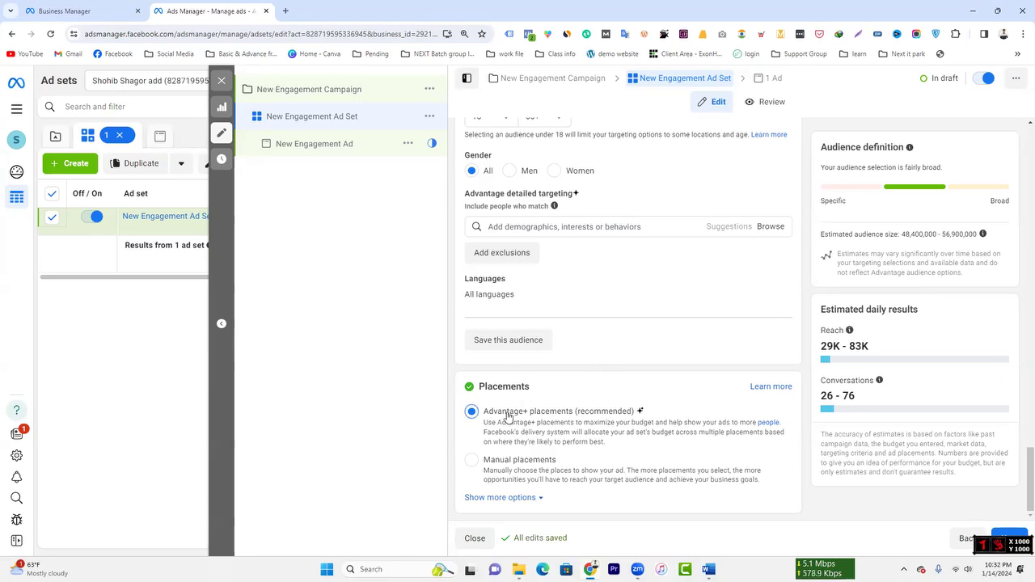
{"action": "triple_click", "coordinate": [477, 470]}
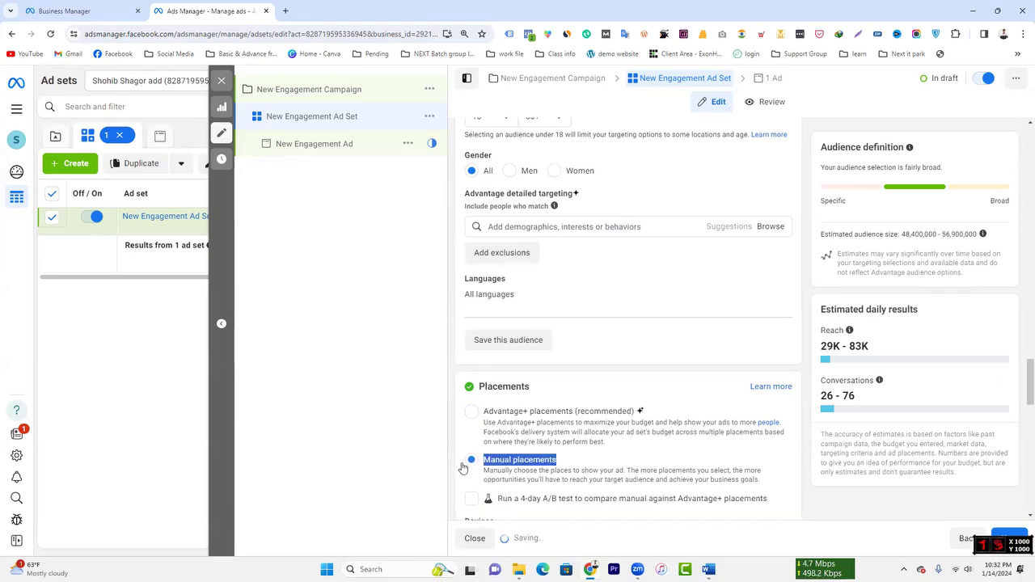
{"action": "scroll", "coordinate": [695, 377], "scroll_direction": "down", "scroll_amount": 2}
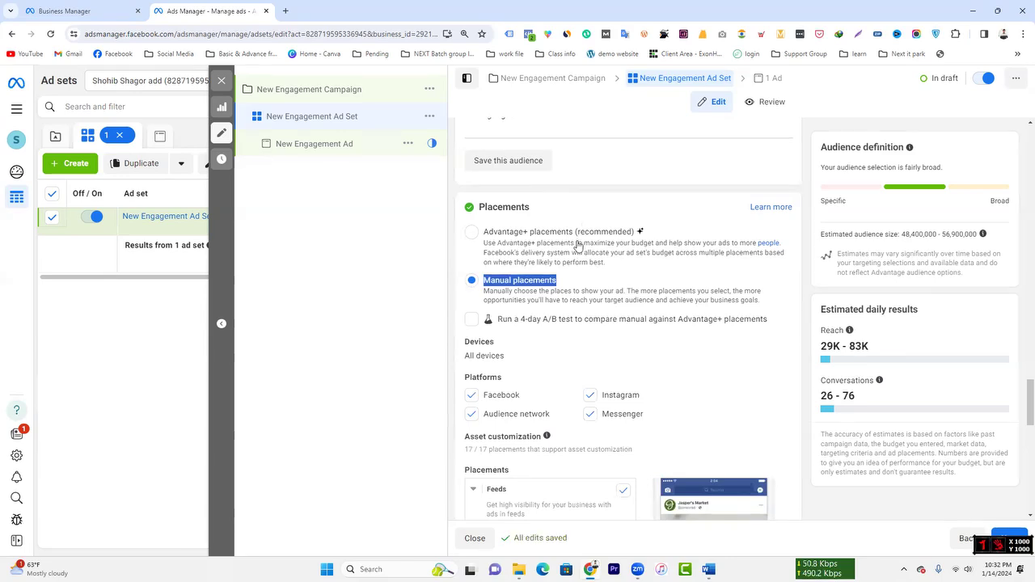
{"action": "left_click", "coordinate": [556, 246]}
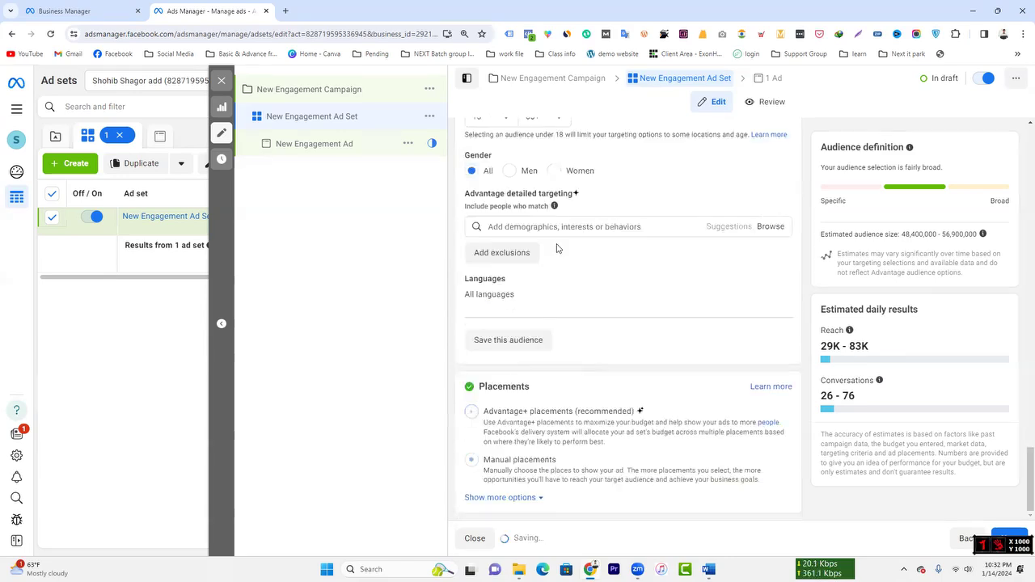
- Select Manual placements and turn off the Instagram, Messenger and Audience network platforms, keeping only Facebook
{"action": "left_click", "coordinate": [473, 473]}
{"action": "scroll", "coordinate": [663, 377], "scroll_direction": "down", "scroll_amount": 2}
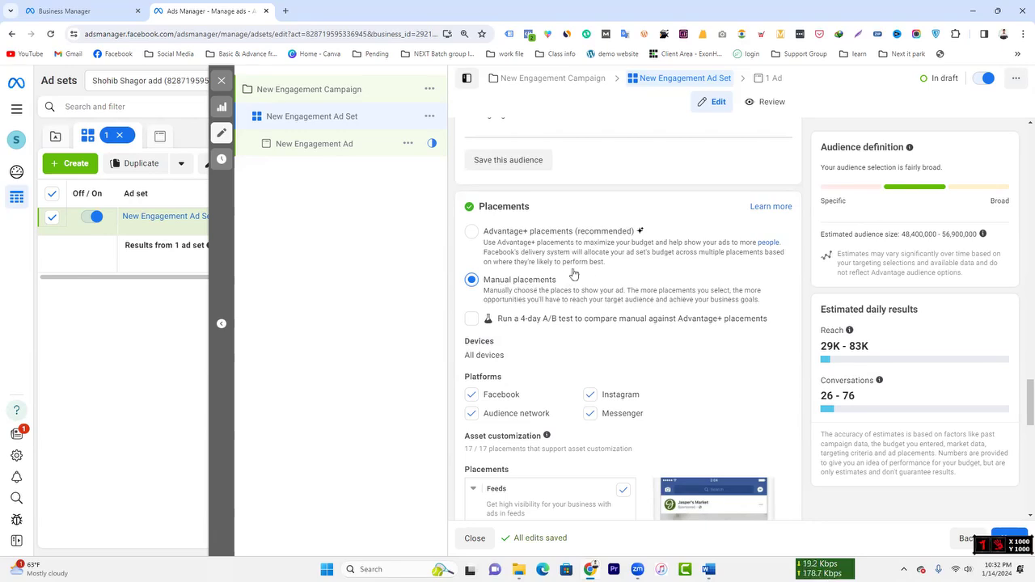
{"action": "scroll", "coordinate": [666, 287], "scroll_direction": "down", "scroll_amount": 2}
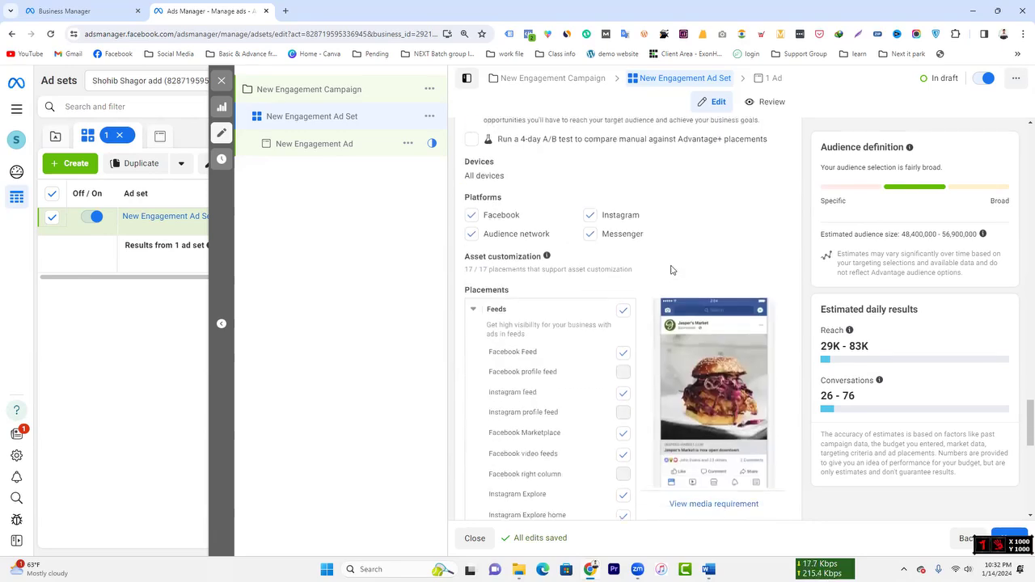
{"action": "left_click", "coordinate": [591, 235]}
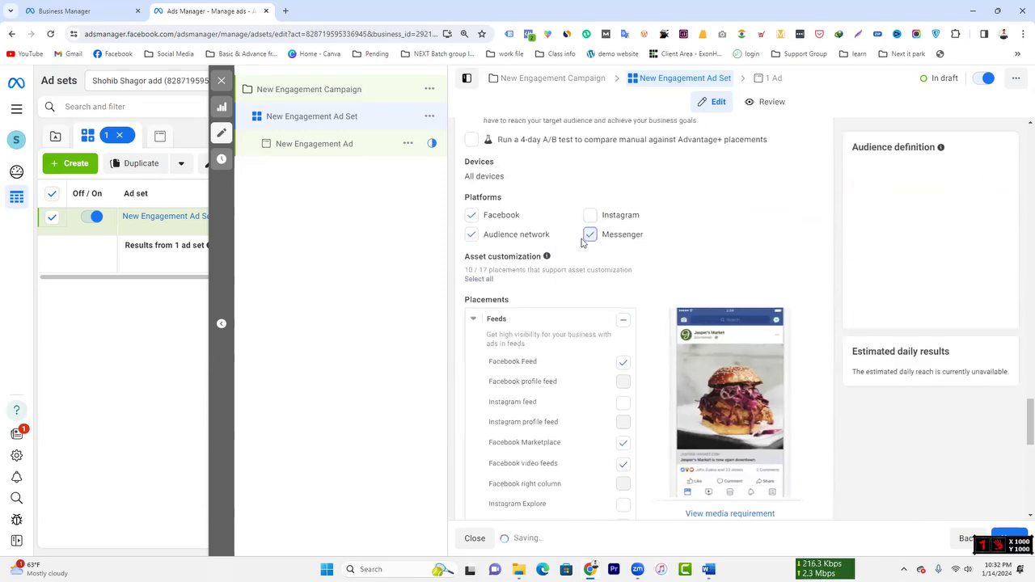
{"action": "left_click", "coordinate": [472, 235]}
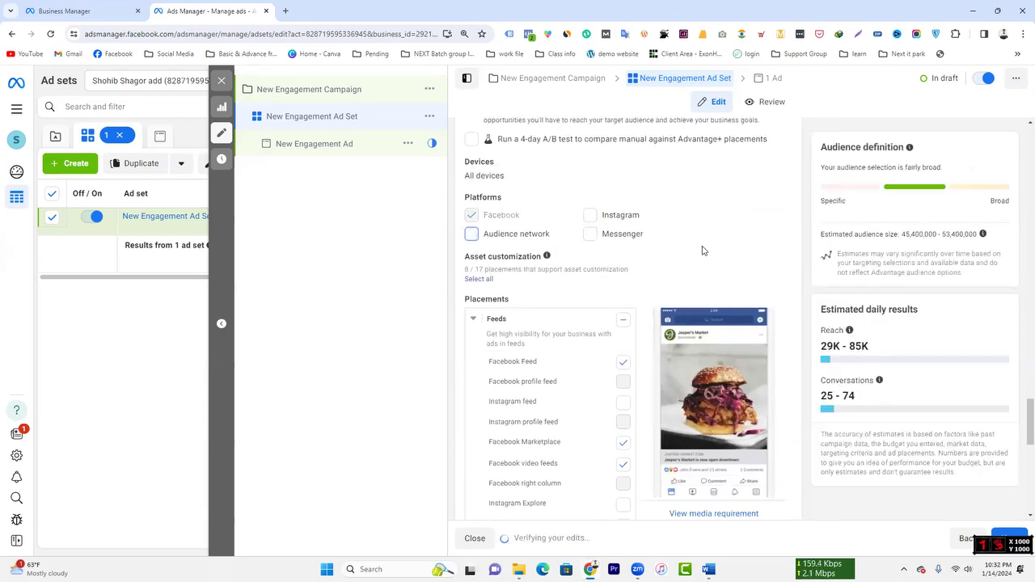
- Exclude Facebook Marketplace, Facebook Stories and all in-stream ads for videos and reels from the ad set's placements
{"action": "scroll", "coordinate": [663, 263], "scroll_direction": "down", "scroll_amount": 2}
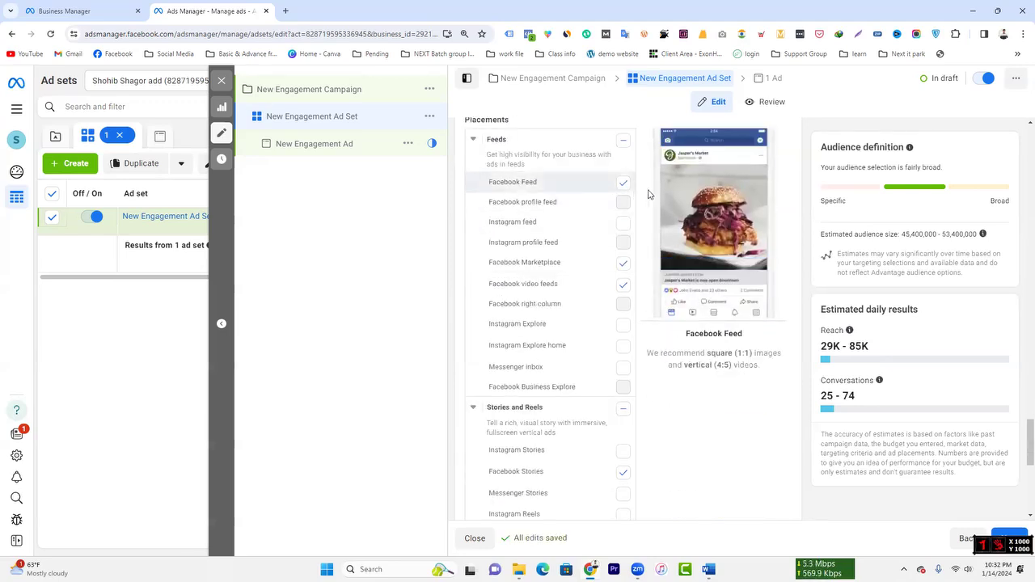
{"action": "left_click", "coordinate": [621, 264]}
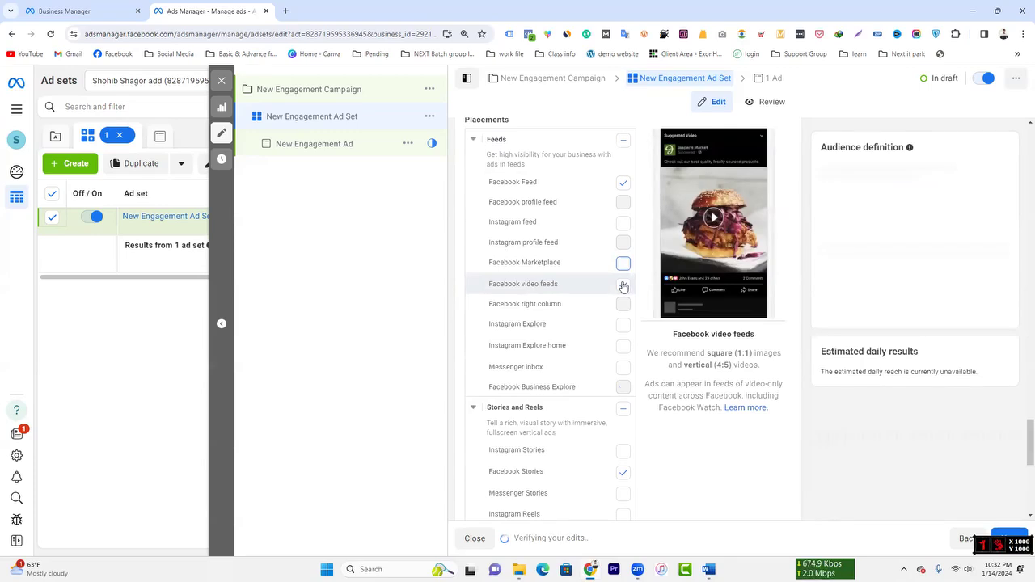
{"action": "scroll", "coordinate": [597, 380], "scroll_direction": "down", "scroll_amount": 2}
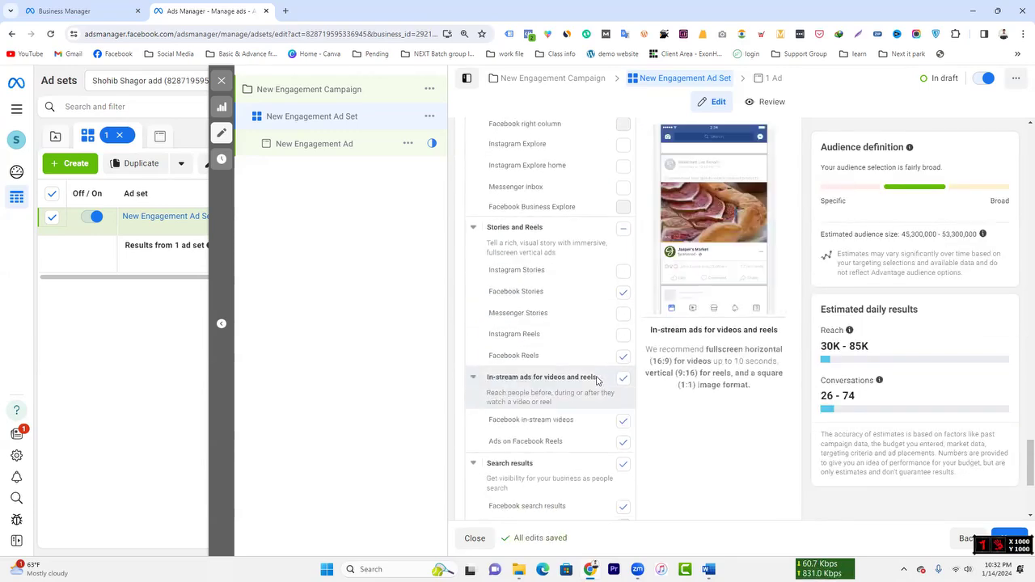
{"action": "scroll", "coordinate": [598, 346], "scroll_direction": "up", "scroll_amount": 2}
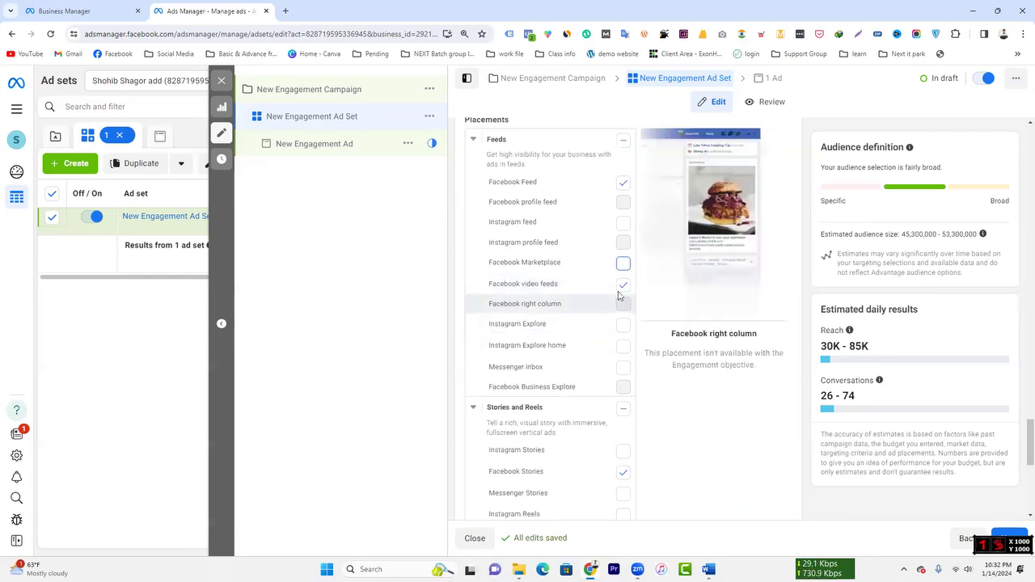
{"action": "scroll", "coordinate": [608, 291], "scroll_direction": "down", "scroll_amount": 2}
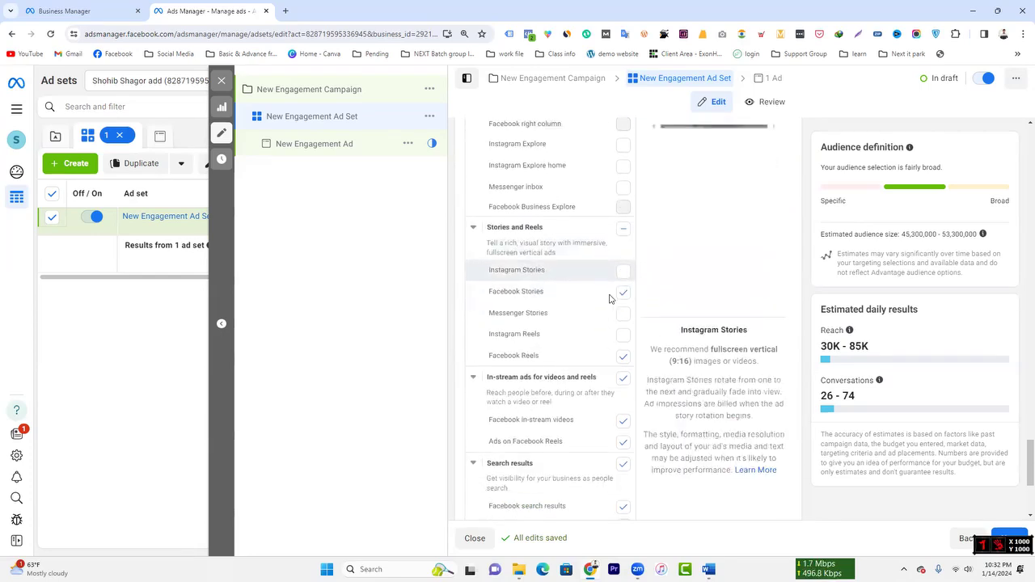
{"action": "left_click", "coordinate": [623, 292]}
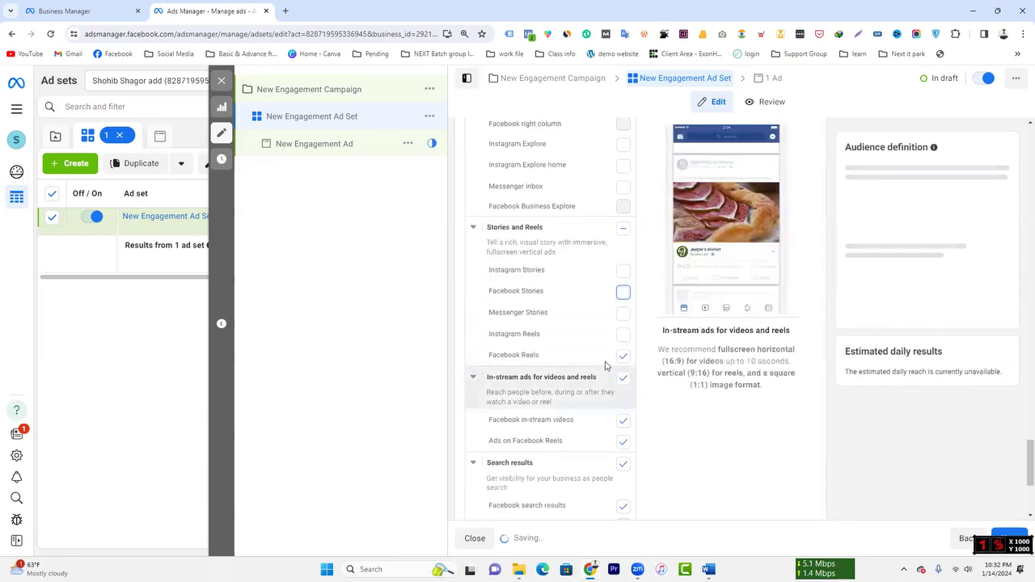
{"action": "left_click", "coordinate": [622, 377]}
{"action": "scroll", "coordinate": [622, 331], "scroll_direction": "down", "scroll_amount": 3}
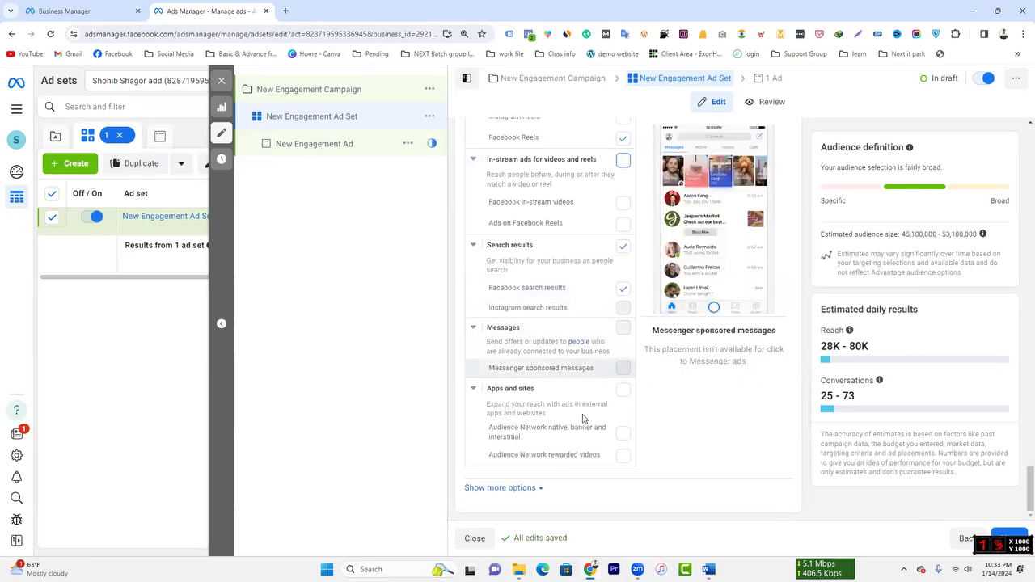
- Review the selected Facebook placements and proceed to the ad-level settings
{"action": "scroll", "coordinate": [582, 350], "scroll_direction": "up", "scroll_amount": 4}
{"action": "scroll", "coordinate": [582, 350], "scroll_direction": "up", "scroll_amount": 4}
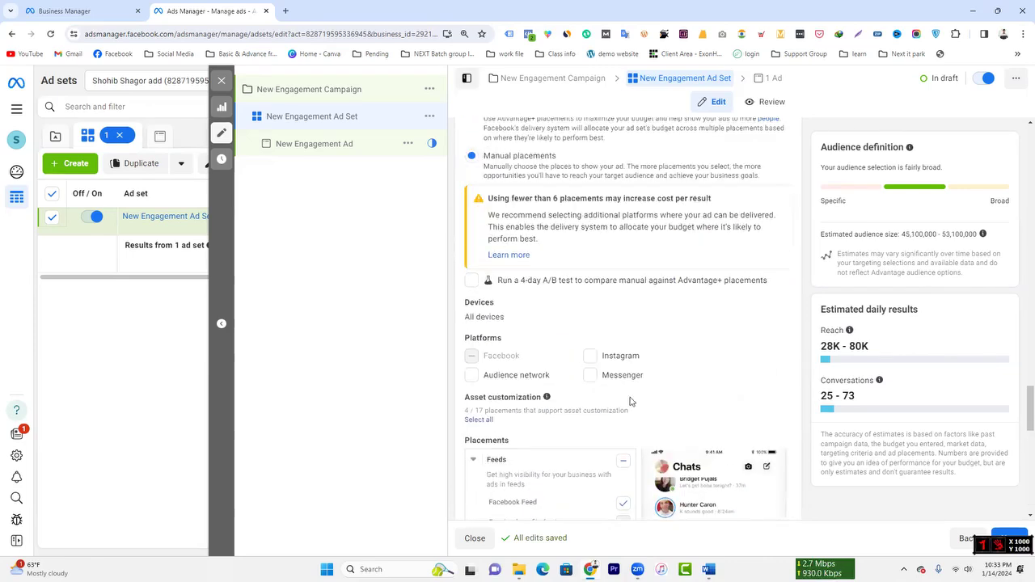
{"action": "scroll", "coordinate": [631, 315], "scroll_direction": "down", "scroll_amount": 2}
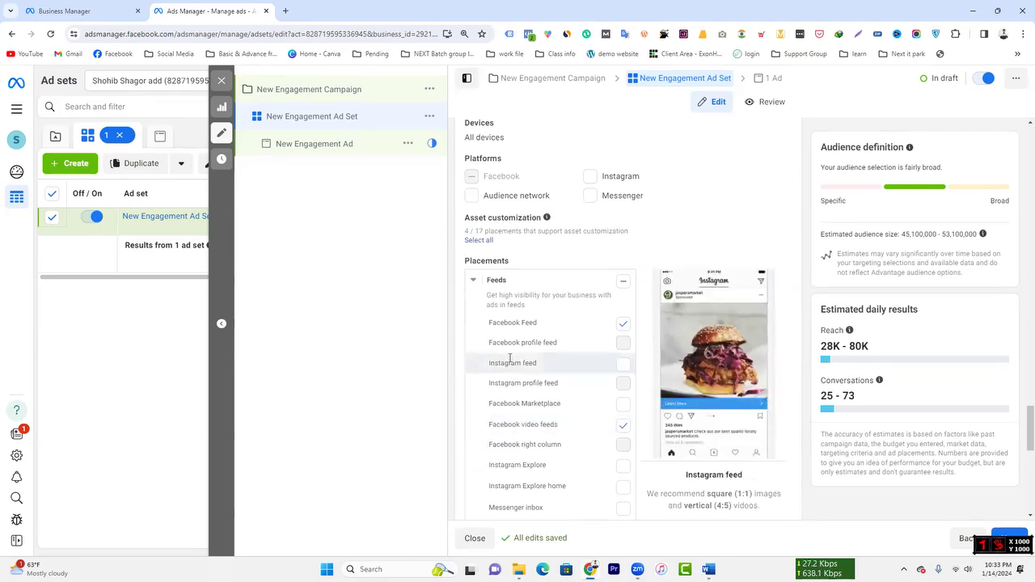
{"action": "scroll", "coordinate": [609, 218], "scroll_direction": "down", "scroll_amount": 6}
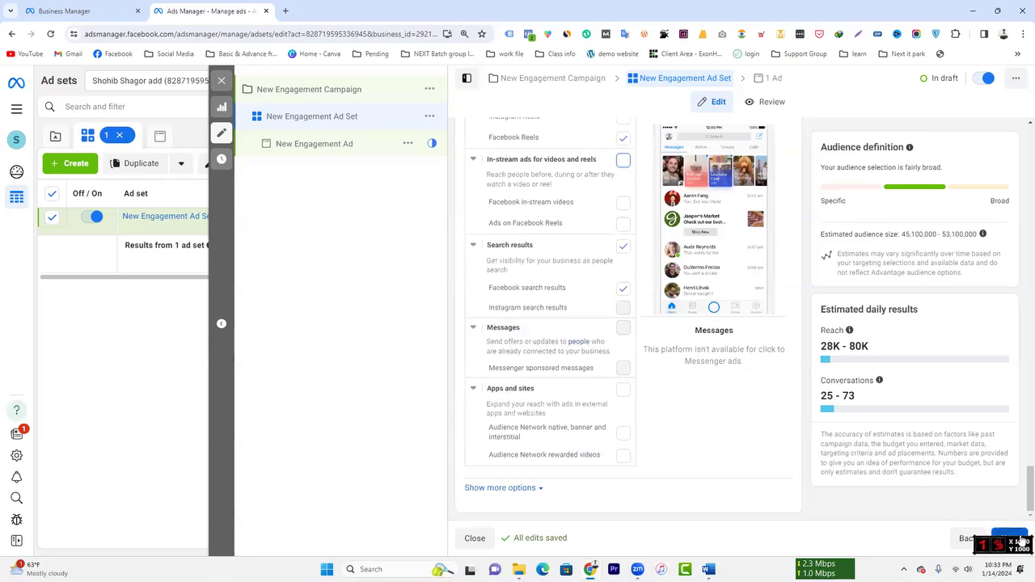
{"action": "left_click", "coordinate": [1012, 539]}
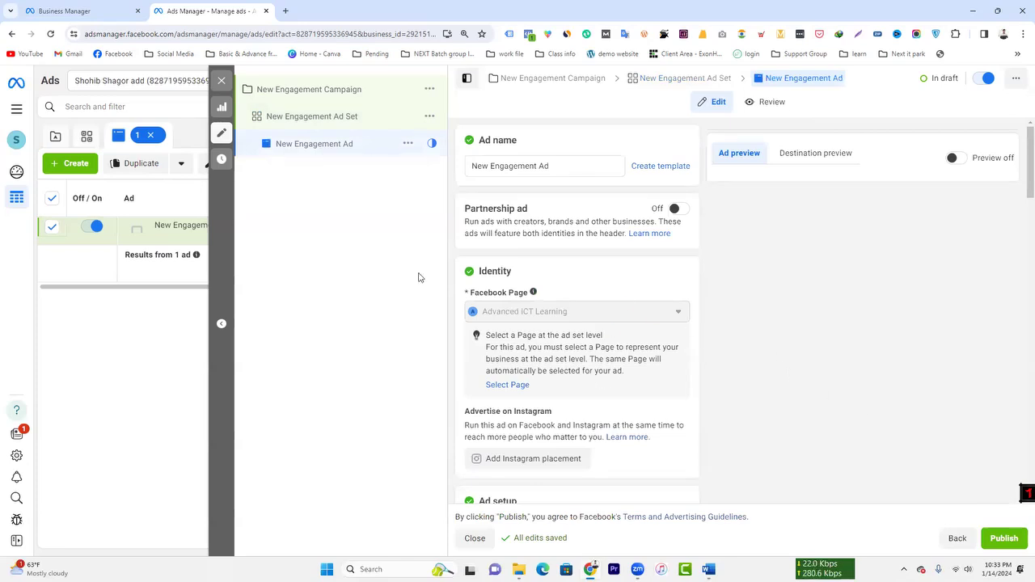
- Move between the ad set and ad levels, return to New Engagement Ad Set and open its name for editing
{"action": "left_click", "coordinate": [349, 114]}
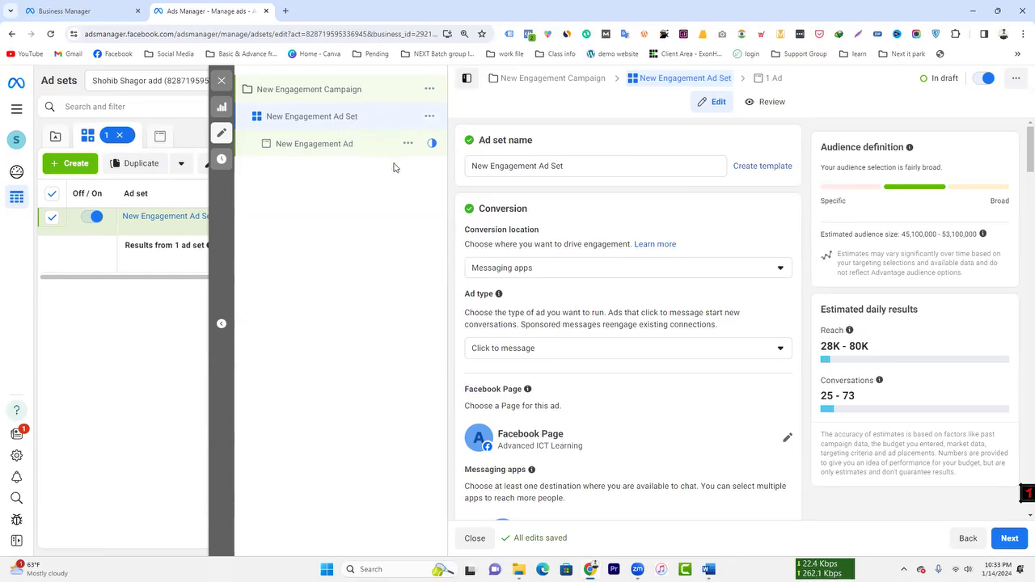
{"action": "left_click", "coordinate": [347, 146]}
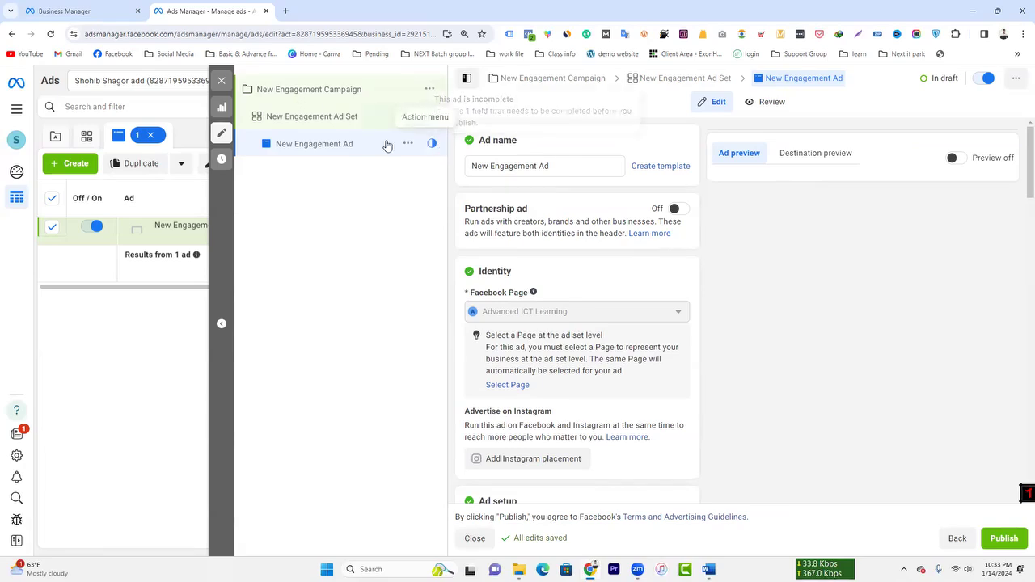
{"action": "left_click", "coordinate": [347, 121]}
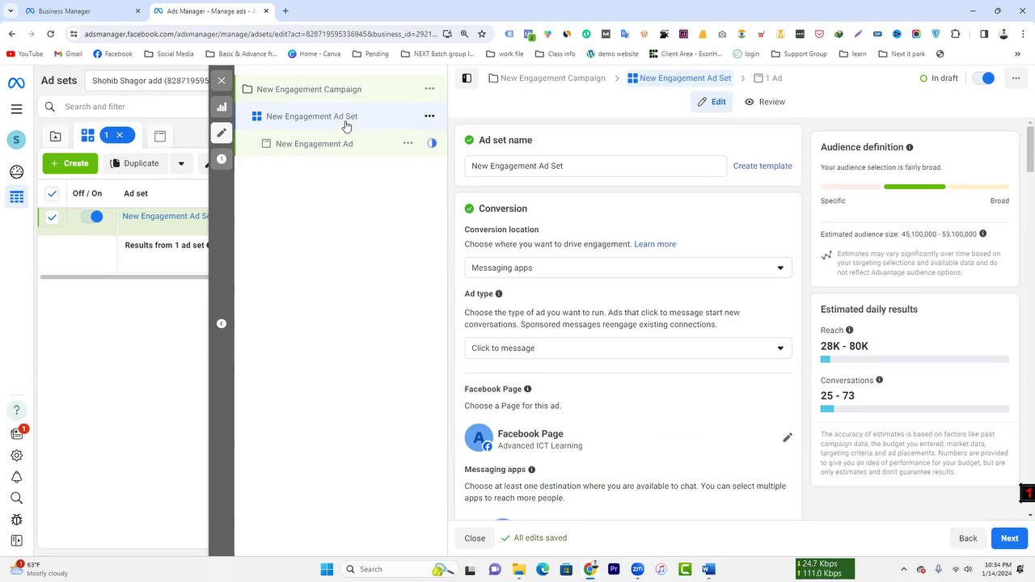
{"action": "left_click", "coordinate": [530, 165]}
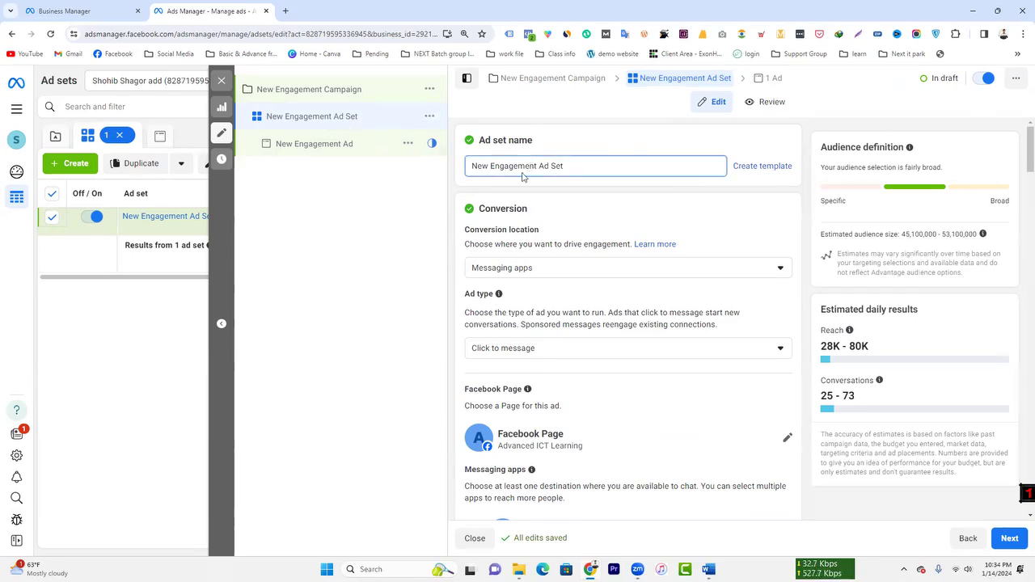
- Open New Engagement Ad and examine its ad name, identity, format and available Ad setup options
{"action": "left_click", "coordinate": [313, 153]}
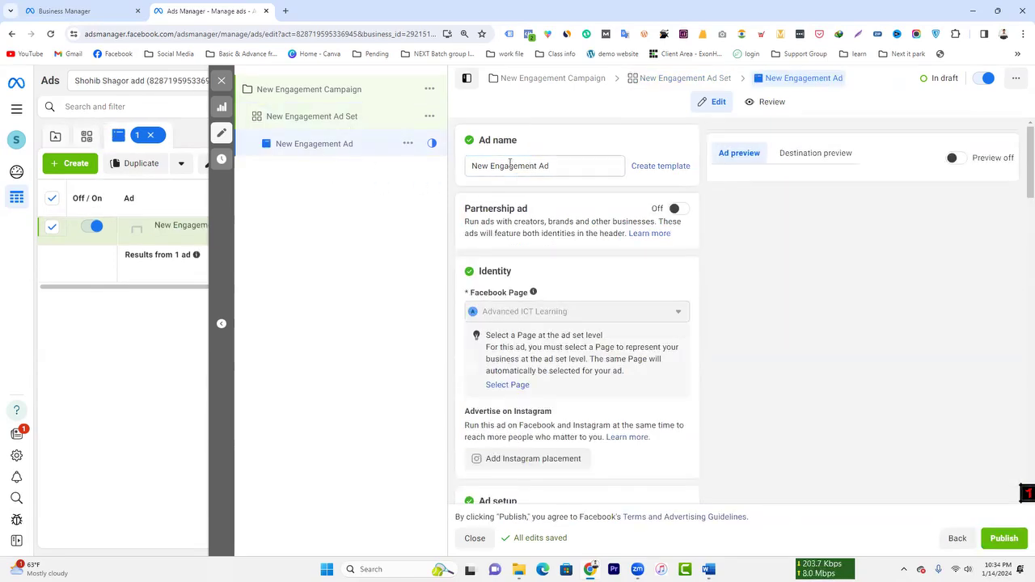
{"action": "left_click", "coordinate": [510, 165]}
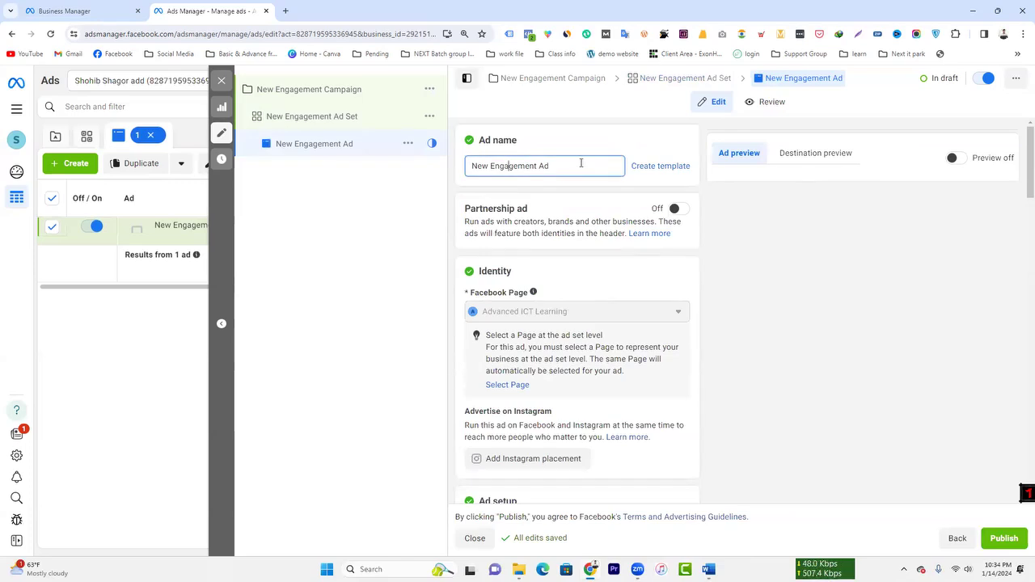
{"action": "scroll", "coordinate": [663, 286], "scroll_direction": "down", "scroll_amount": 3}
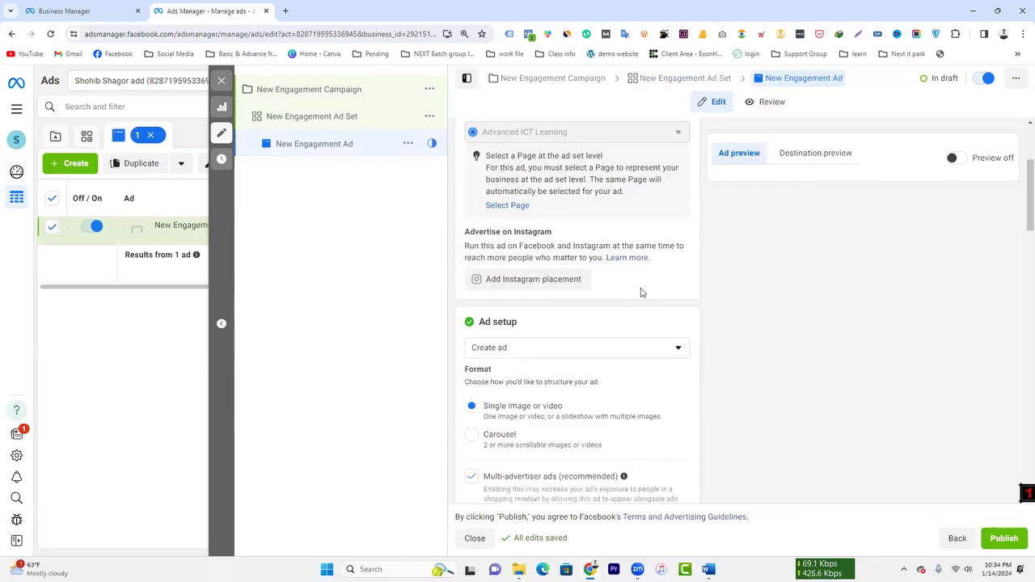
{"action": "scroll", "coordinate": [645, 288], "scroll_direction": "down", "scroll_amount": 2}
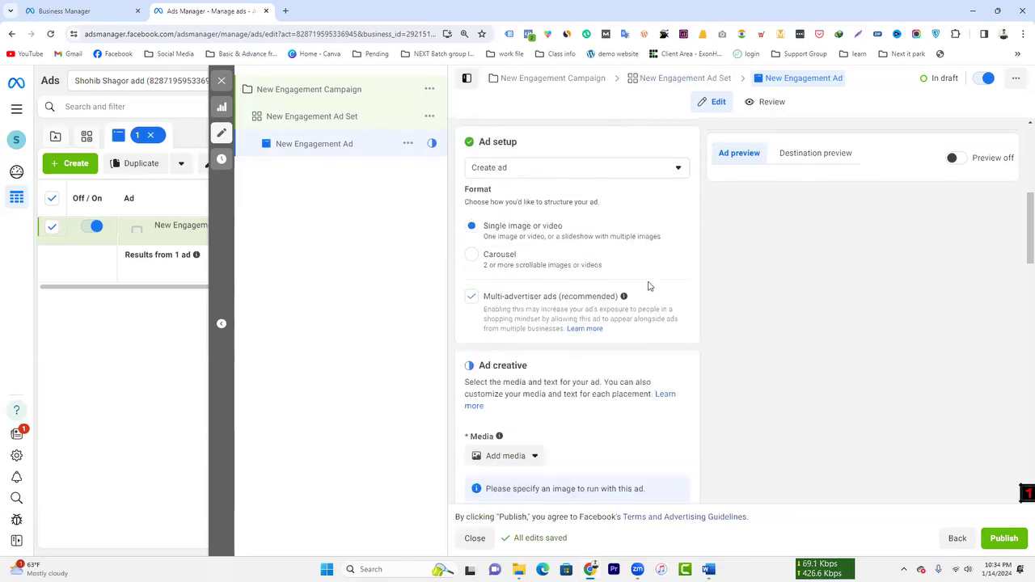
{"action": "left_click", "coordinate": [570, 175]}
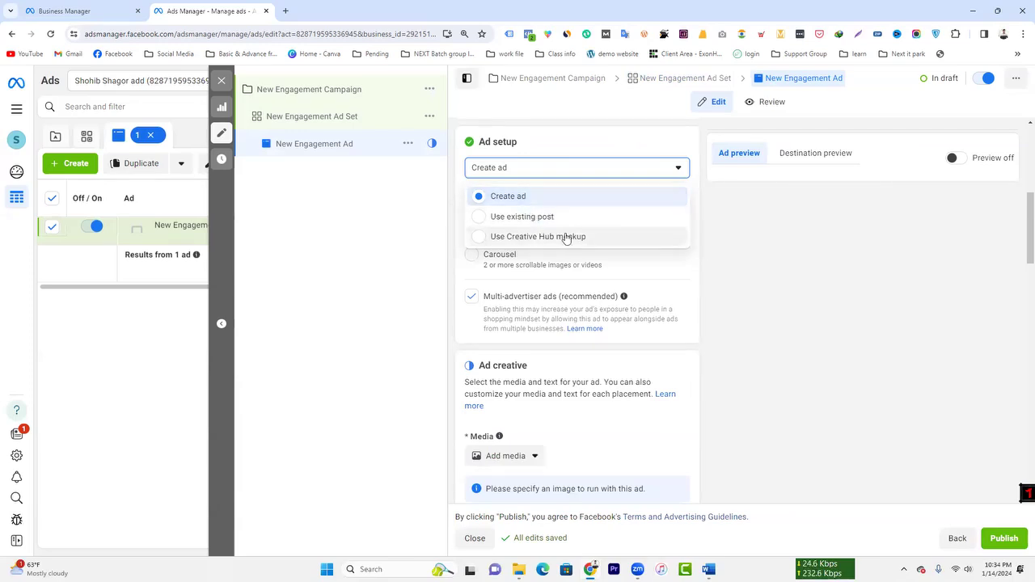
{"action": "left_click", "coordinate": [783, 235]}
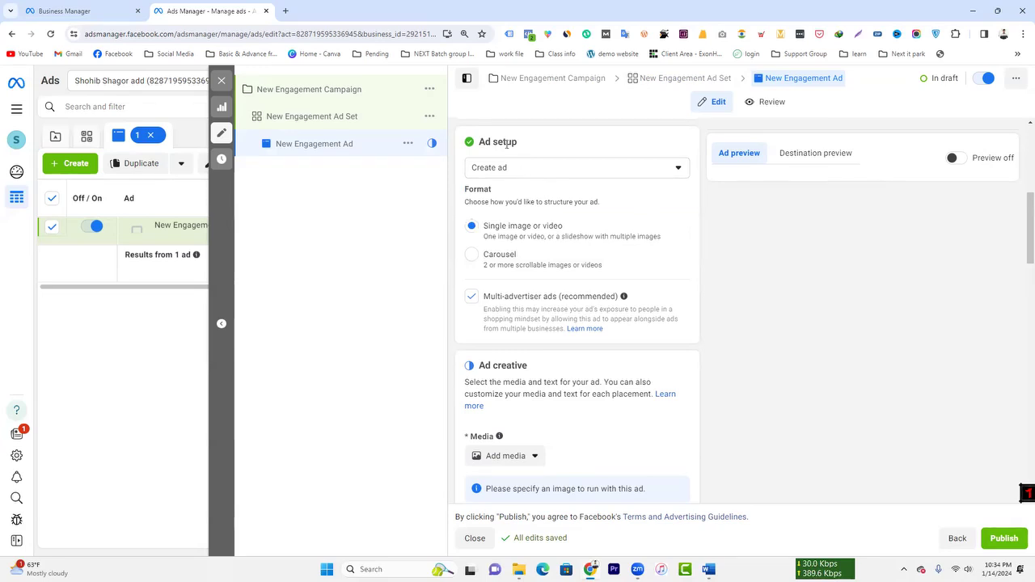
{"action": "left_click", "coordinate": [532, 167]}
{"action": "left_click", "coordinate": [535, 168]}
- Examine the ad creative's options for adding a video, including account videos and uploading a file, without choosing any media
{"action": "scroll", "coordinate": [558, 299], "scroll_direction": "down", "scroll_amount": 2}
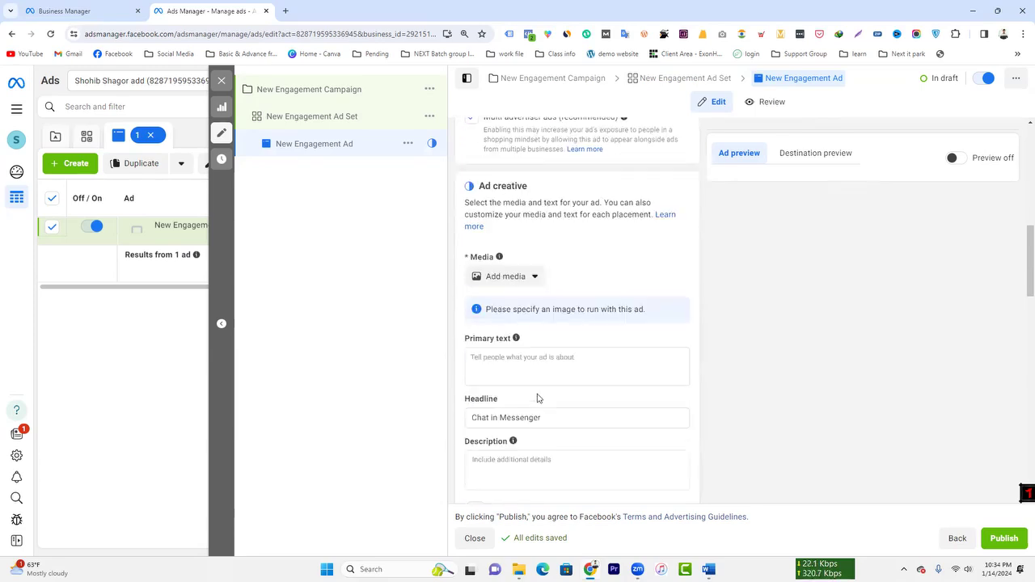
{"action": "left_click", "coordinate": [504, 279]}
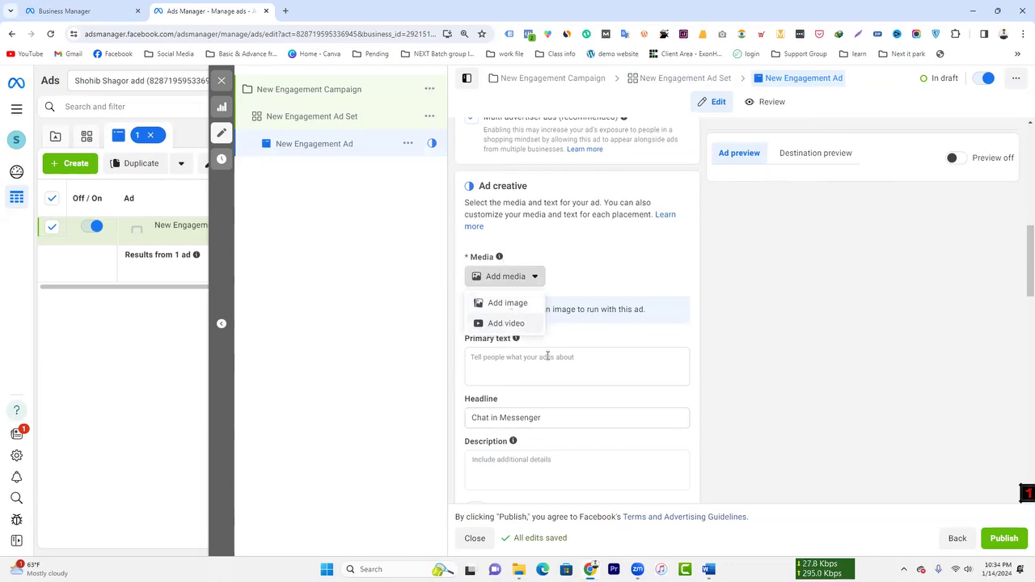
{"action": "left_click", "coordinate": [497, 325]}
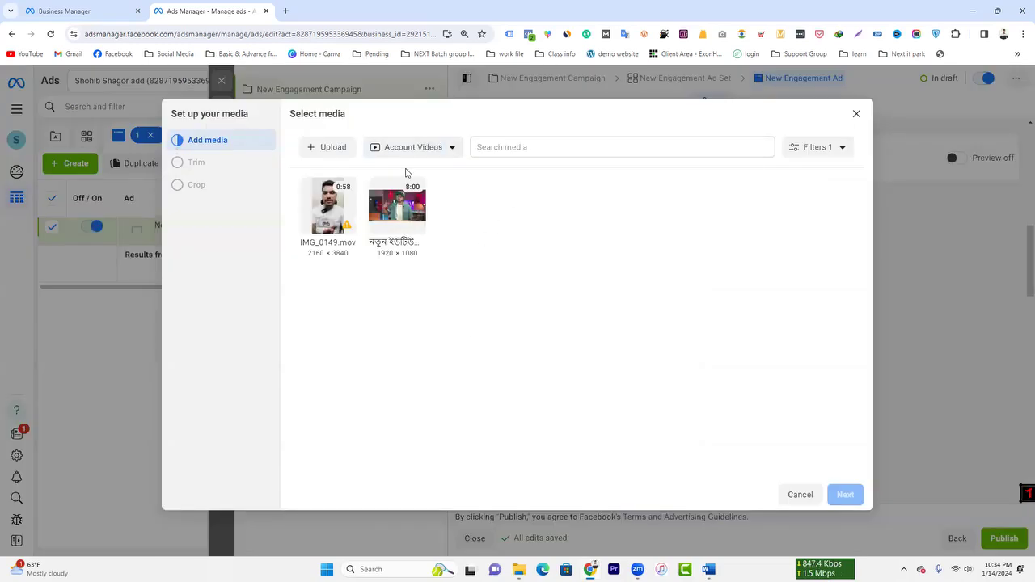
{"action": "left_click", "coordinate": [317, 147]}
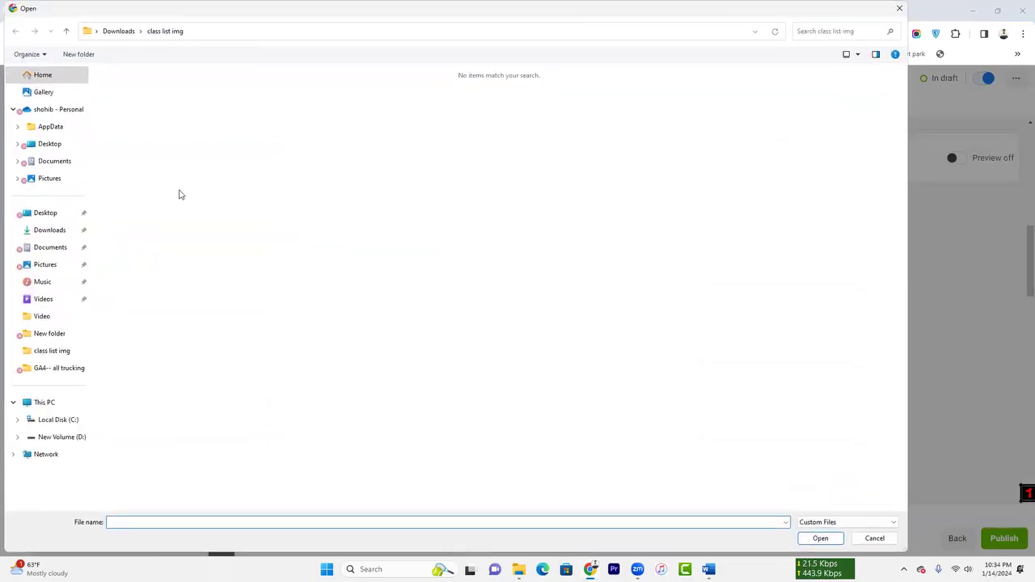
{"action": "left_click", "coordinate": [900, 9]}
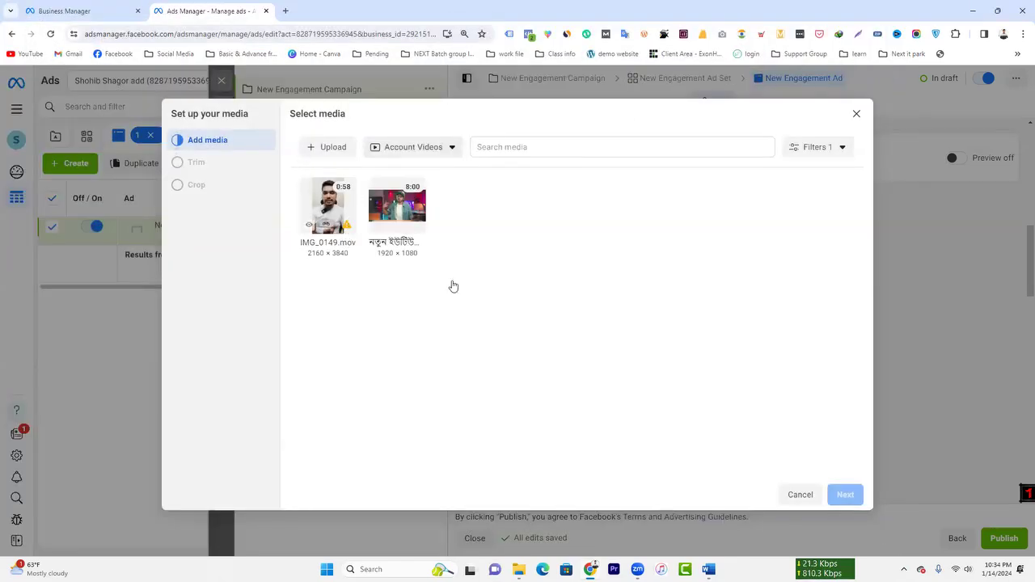
{"action": "left_click", "coordinate": [856, 113]}
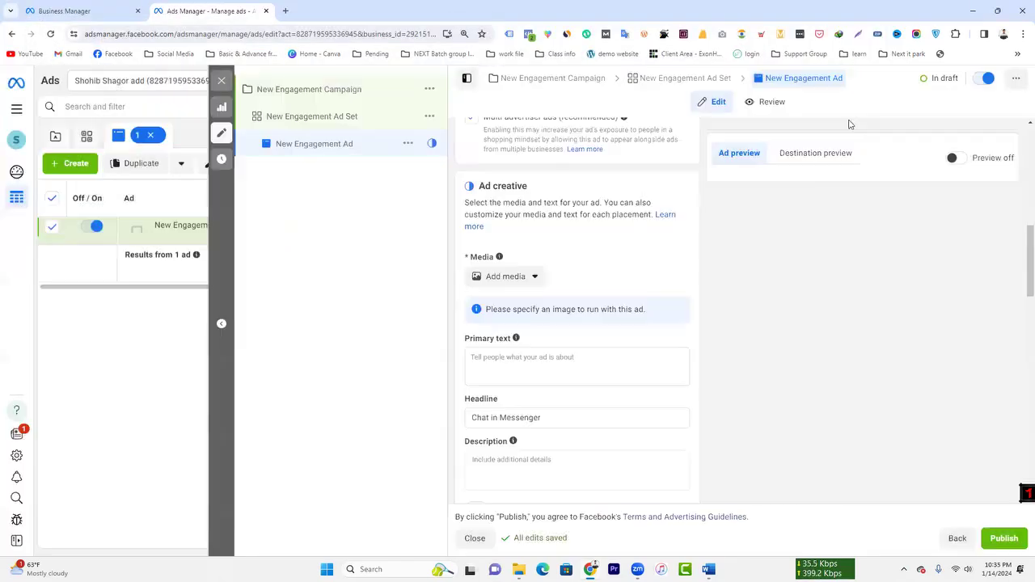
- Switch the ad setup to Use existing post and browse the Page's Facebook posts without selecting one
{"action": "scroll", "coordinate": [628, 267], "scroll_direction": "up", "scroll_amount": 5}
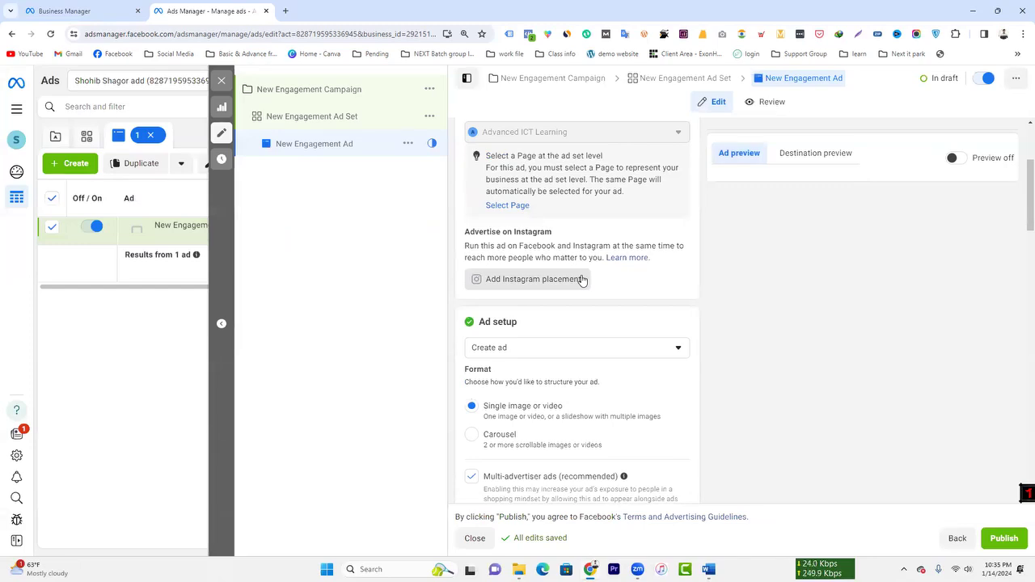
{"action": "left_click", "coordinate": [529, 348]}
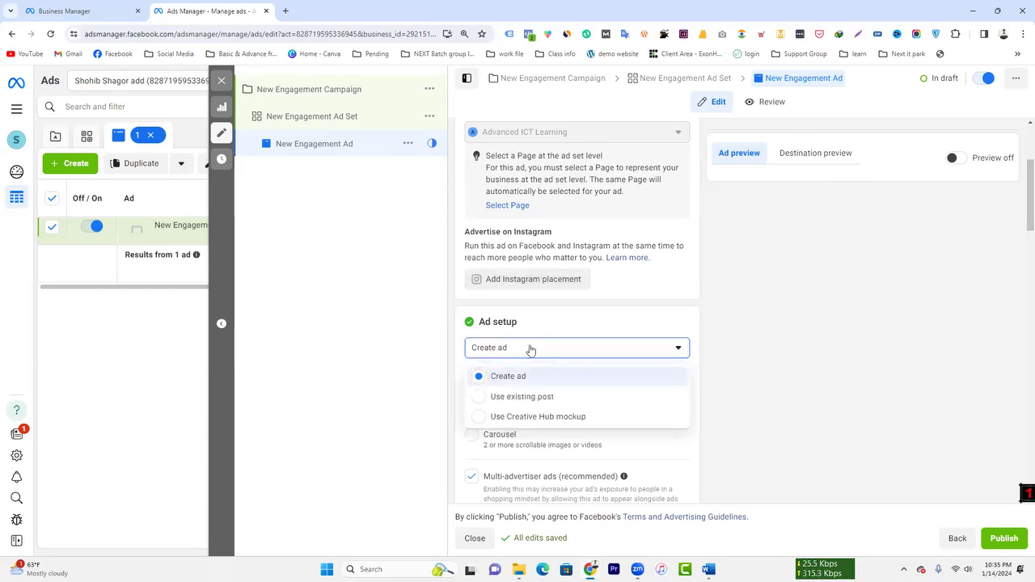
{"action": "left_click", "coordinate": [505, 404]}
{"action": "scroll", "coordinate": [623, 328], "scroll_direction": "down", "scroll_amount": 3}
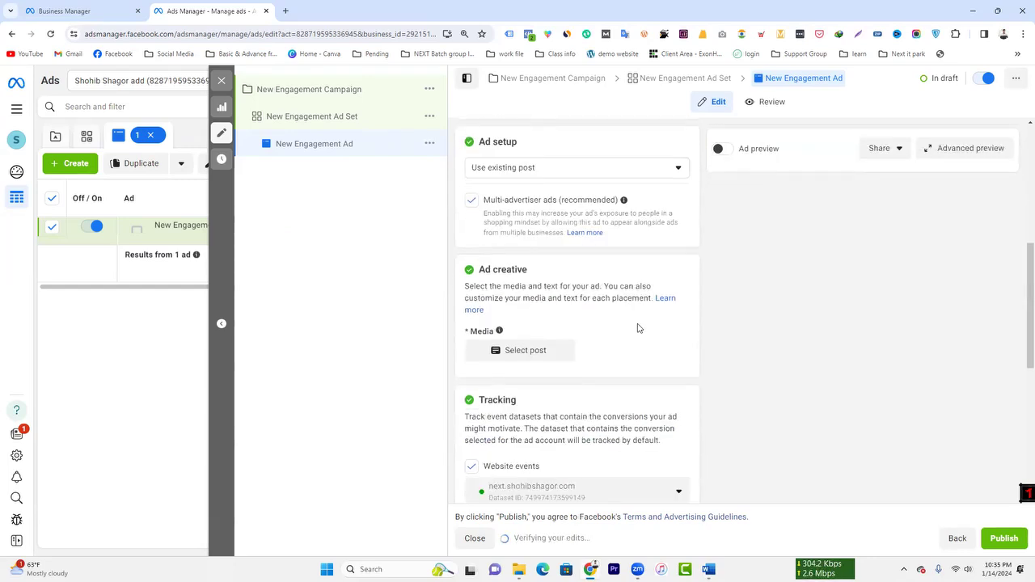
{"action": "left_click", "coordinate": [534, 353]}
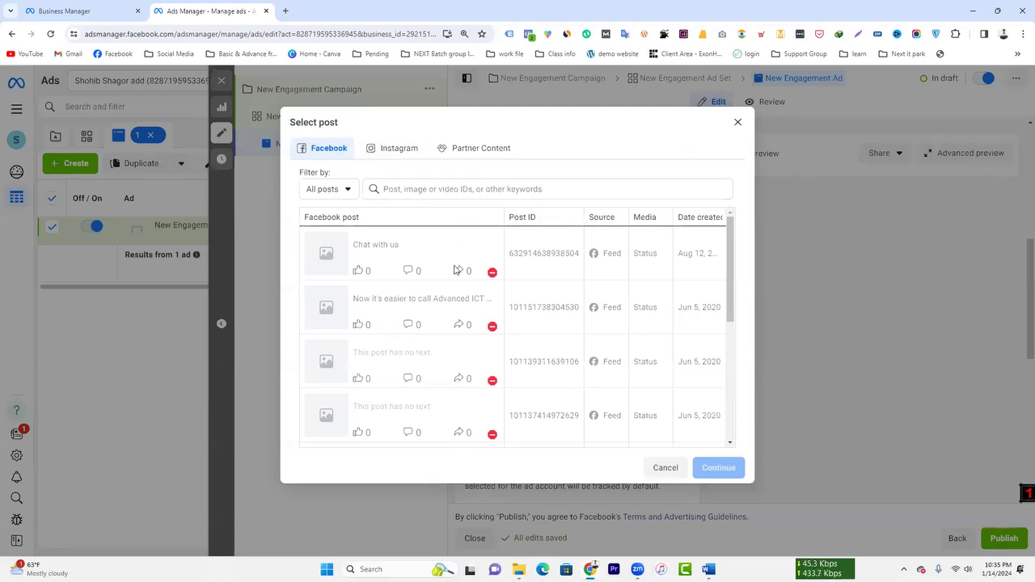
{"action": "scroll", "coordinate": [358, 278], "scroll_direction": "down", "scroll_amount": 5}
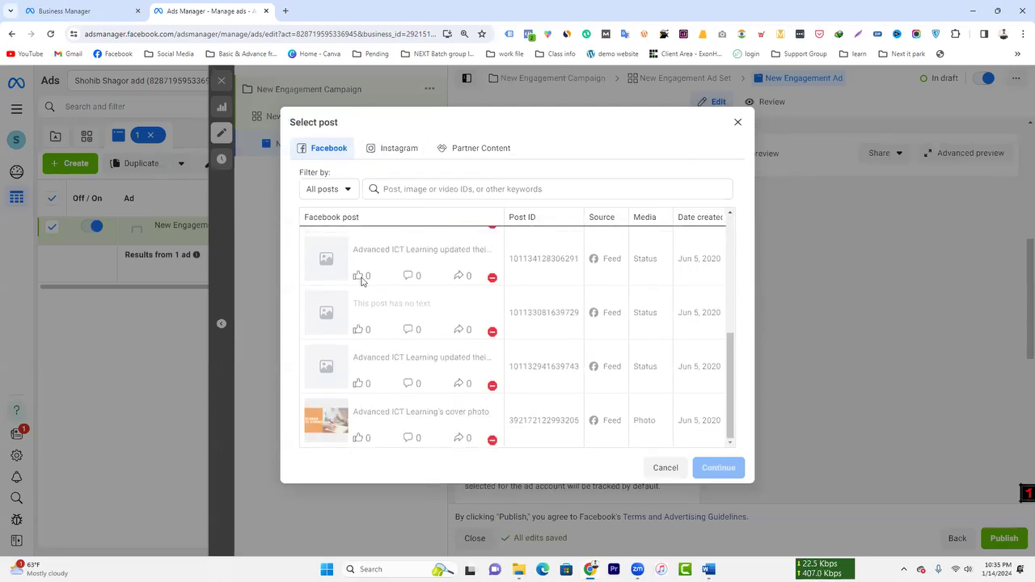
{"action": "scroll", "coordinate": [351, 338], "scroll_direction": "up", "scroll_amount": 5}
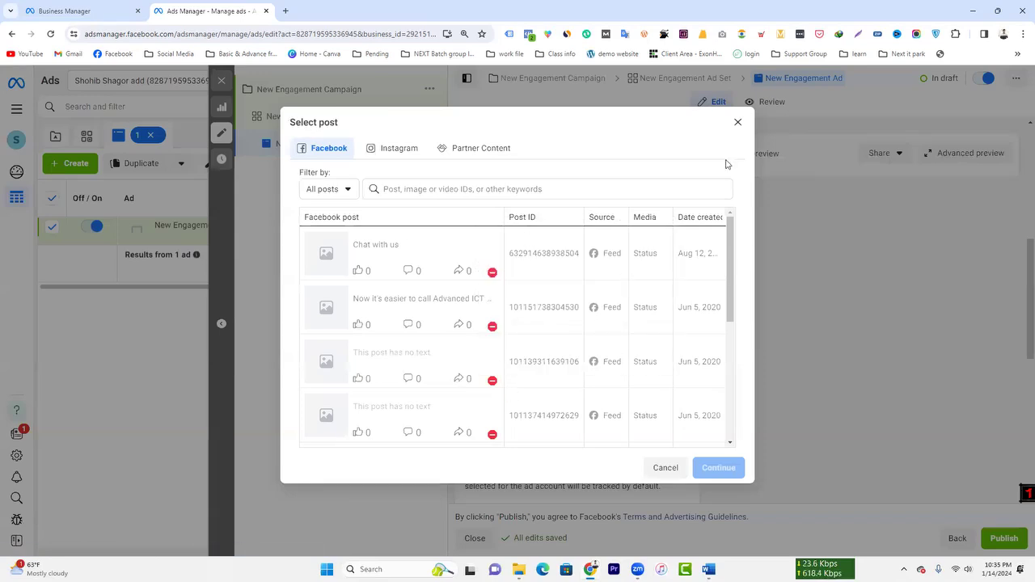
{"action": "left_click", "coordinate": [737, 122]}
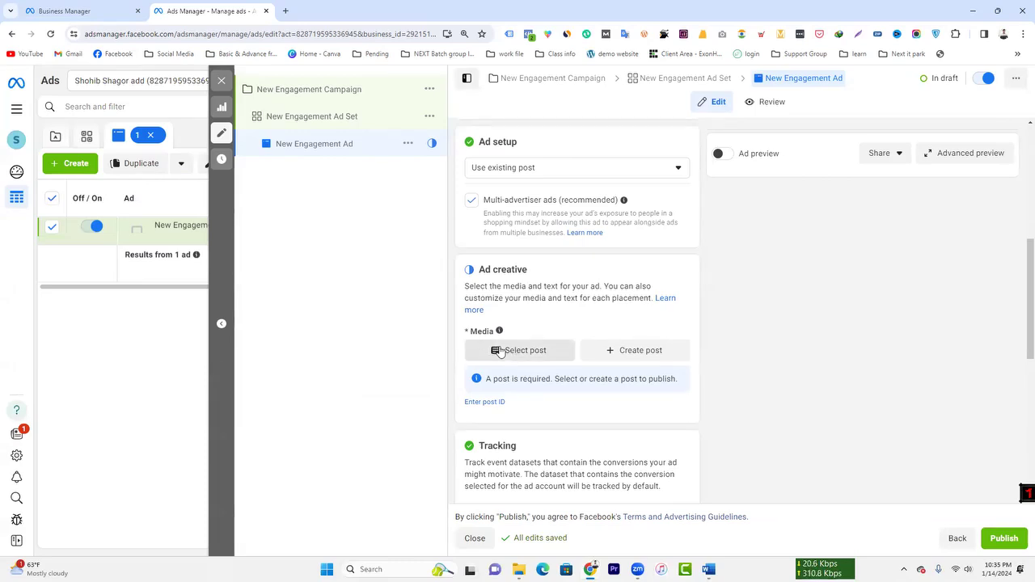
- Set the ad setup back to Create ad and check the setup choices again
{"action": "scroll", "coordinate": [550, 315], "scroll_direction": "up", "scroll_amount": 5}
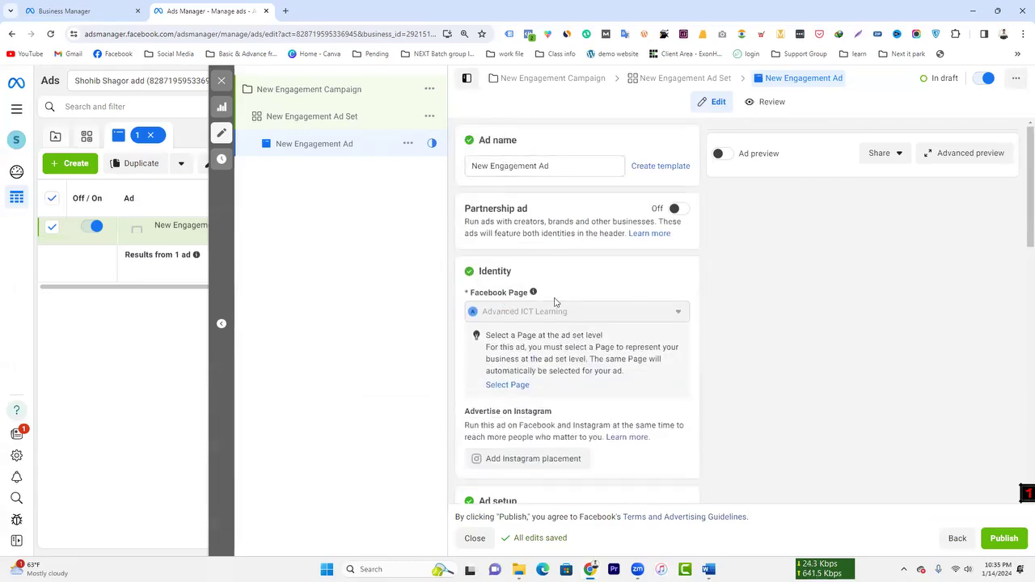
{"action": "scroll", "coordinate": [550, 308], "scroll_direction": "down", "scroll_amount": 2}
{"action": "scroll", "coordinate": [542, 319], "scroll_direction": "down", "scroll_amount": 2}
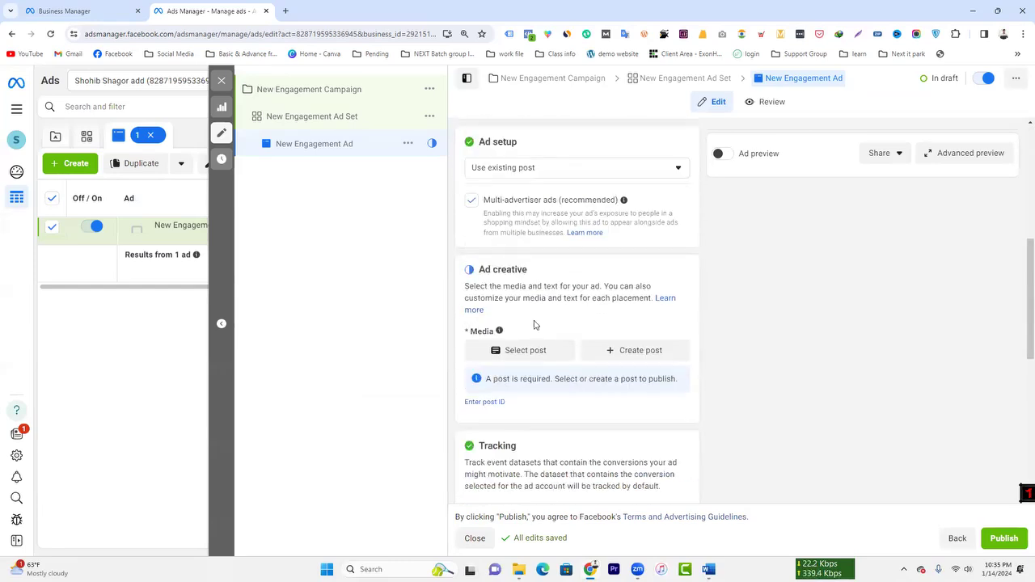
{"action": "left_click", "coordinate": [505, 168]}
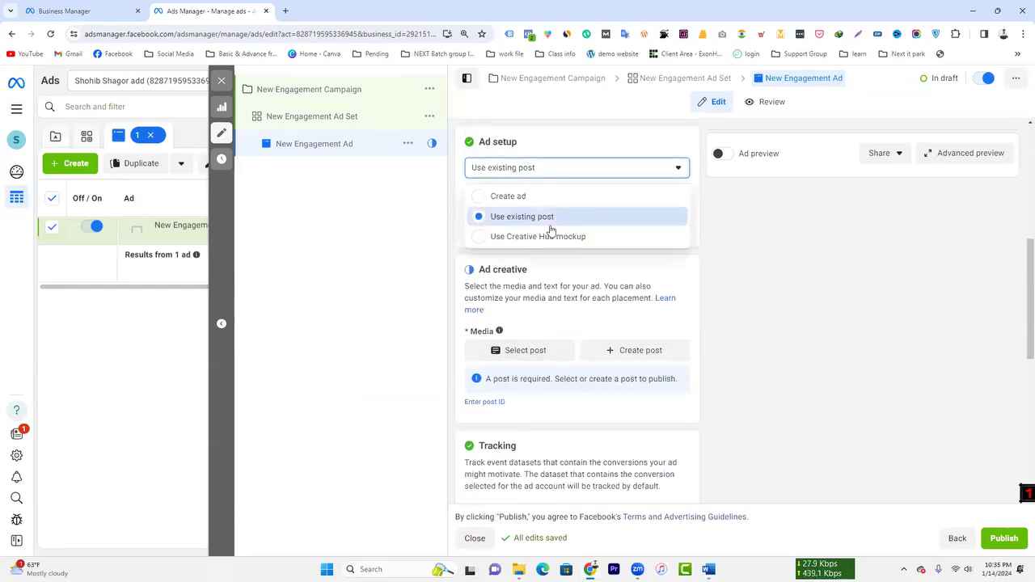
{"action": "left_click", "coordinate": [492, 196]}
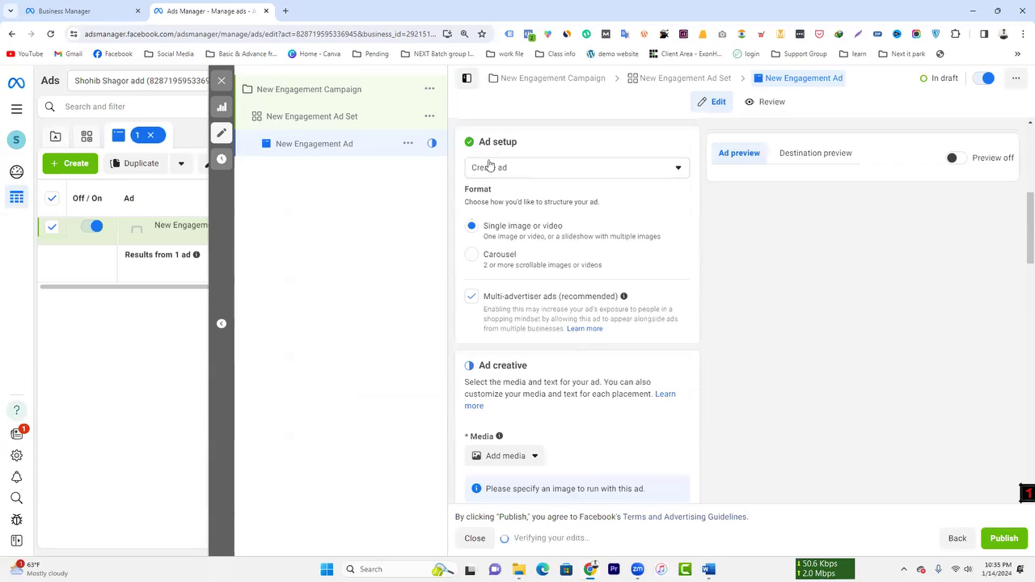
{"action": "left_click", "coordinate": [517, 170]}
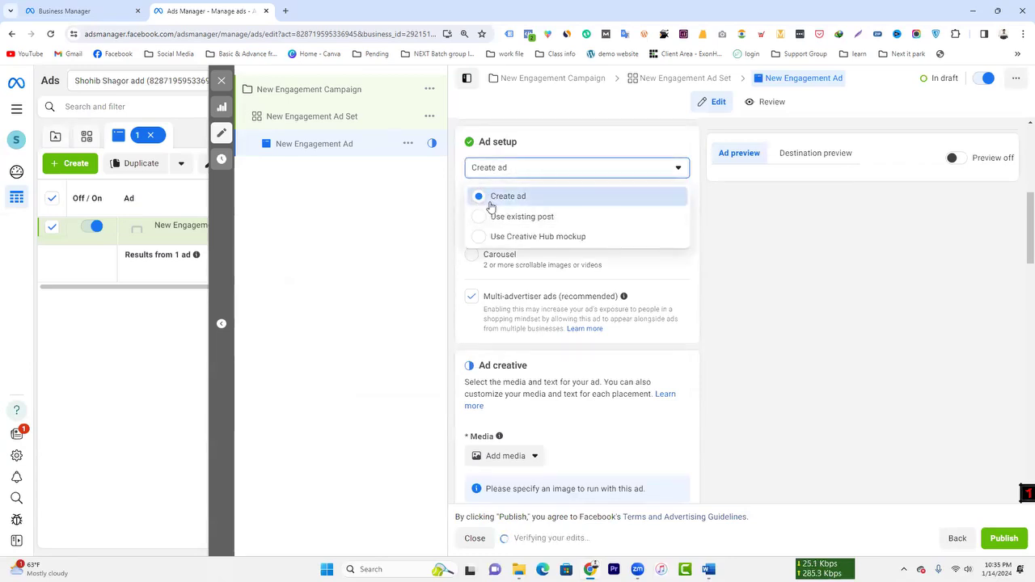
{"action": "left_click", "coordinate": [764, 248]}
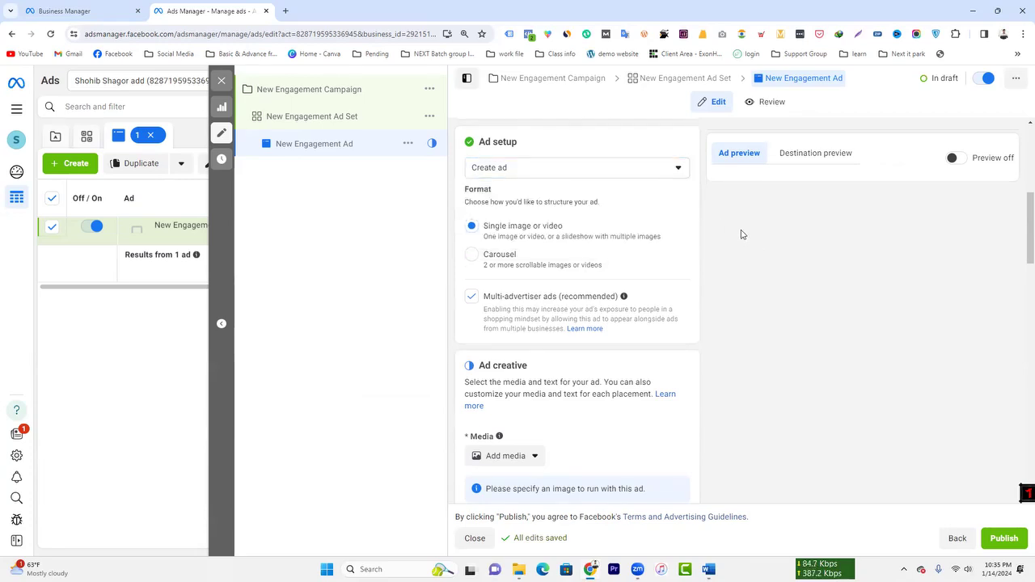
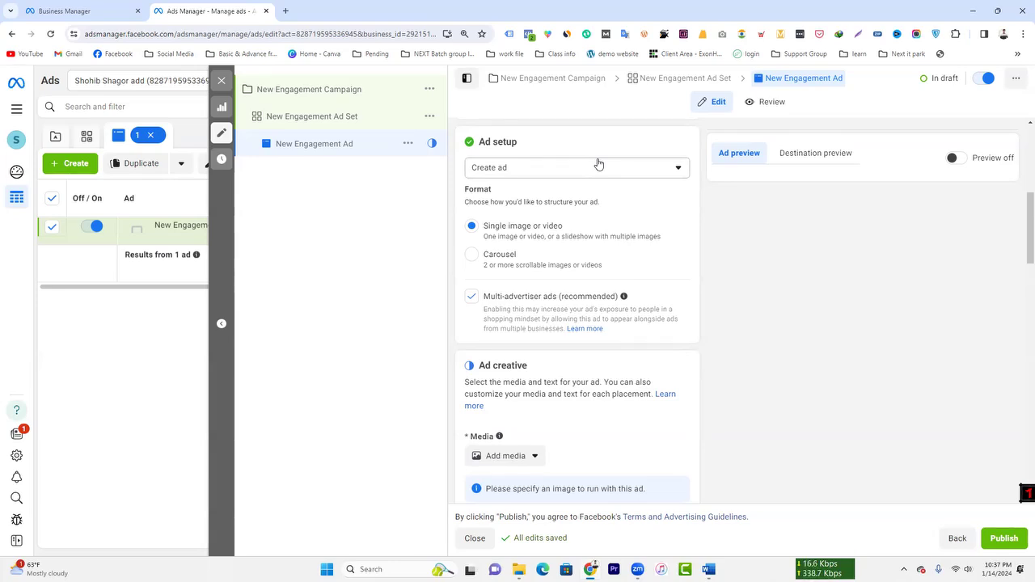
- Start adding a video to the ad creative by opening the file chooser for uploading from the computer
{"action": "scroll", "coordinate": [517, 380], "scroll_direction": "down", "scroll_amount": 2}
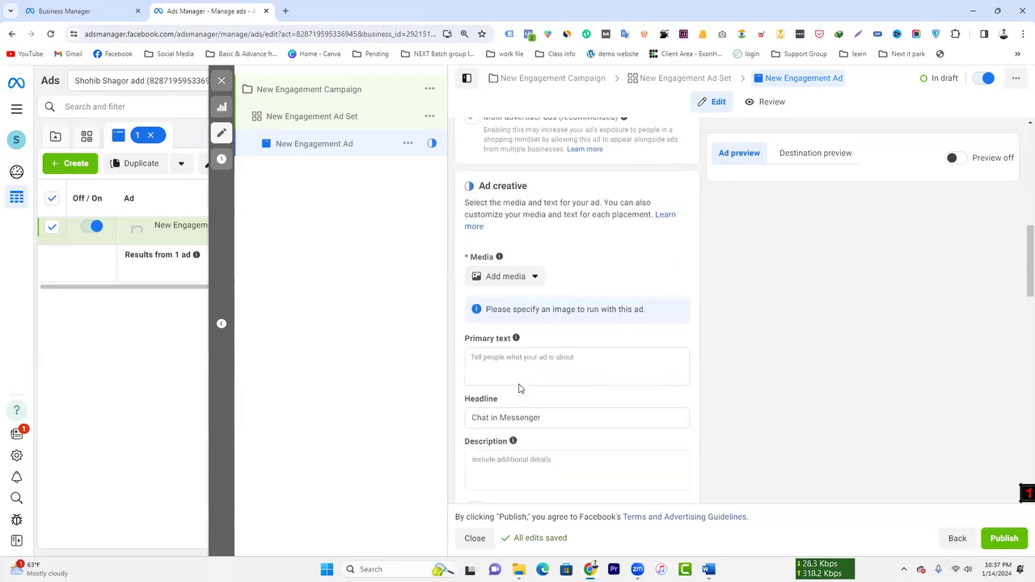
{"action": "left_click", "coordinate": [497, 278]}
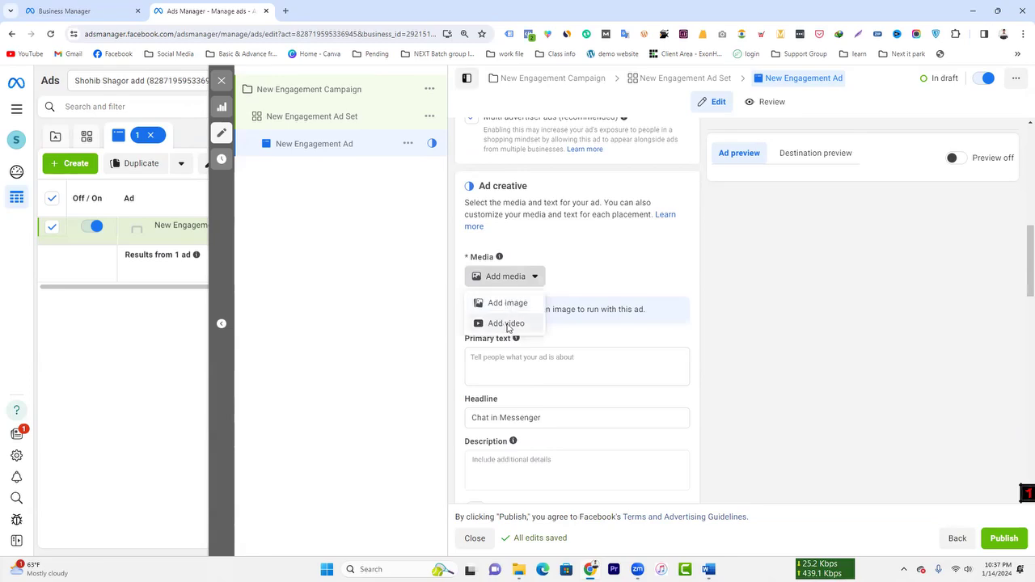
{"action": "left_click", "coordinate": [509, 325]}
{"action": "left_click", "coordinate": [319, 155]}
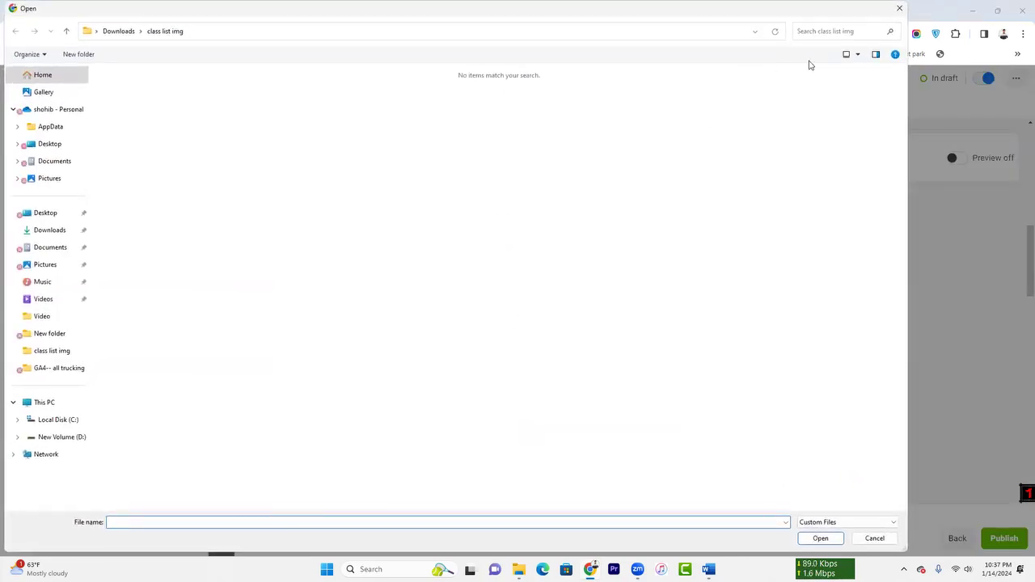
- Close the file upload and media selection windows without adding any media to the ad
{"action": "left_click", "coordinate": [896, 9]}
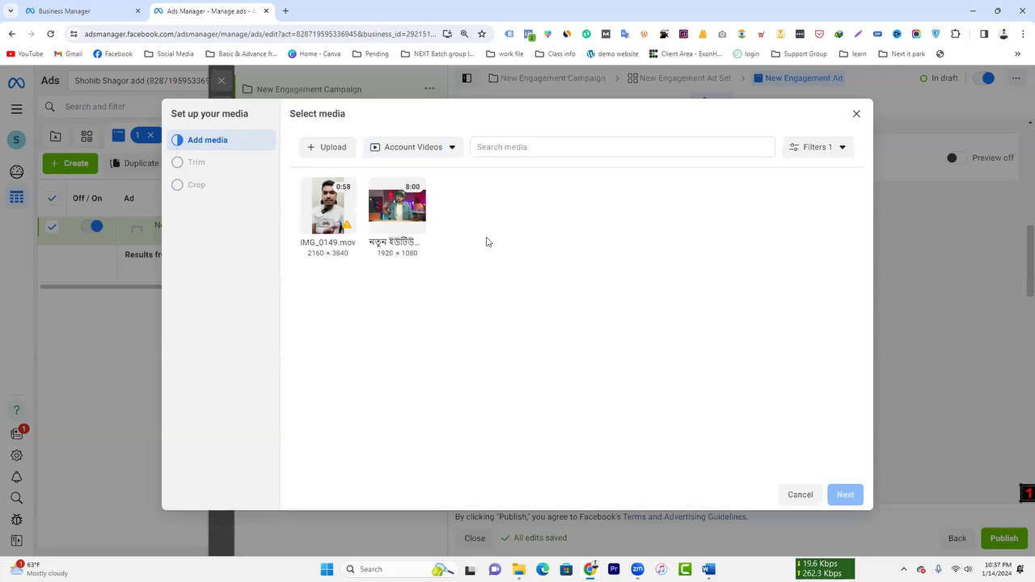
{"action": "left_click", "coordinate": [856, 113]}
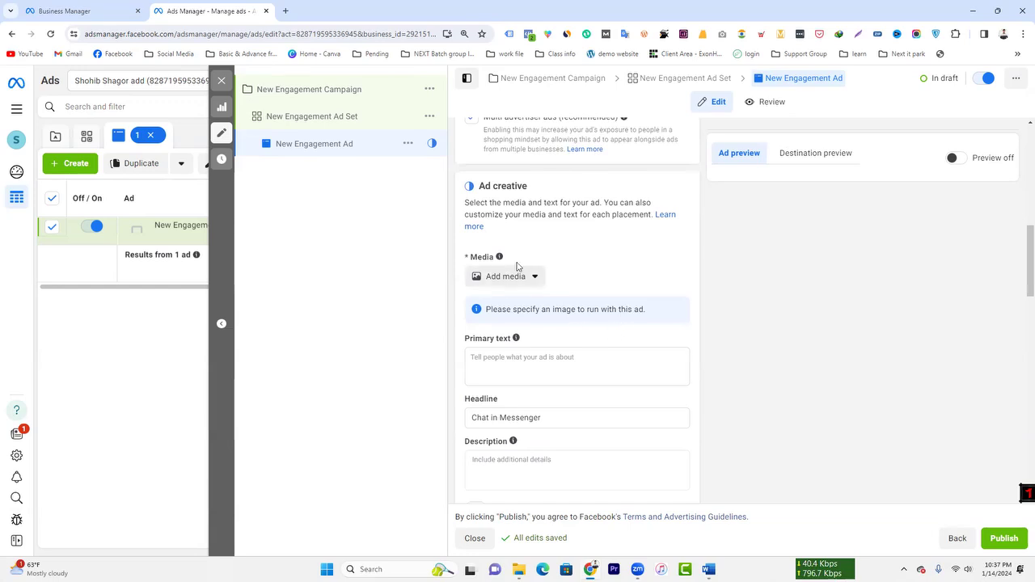
{"action": "scroll", "coordinate": [518, 267], "scroll_direction": "up", "scroll_amount": 10}
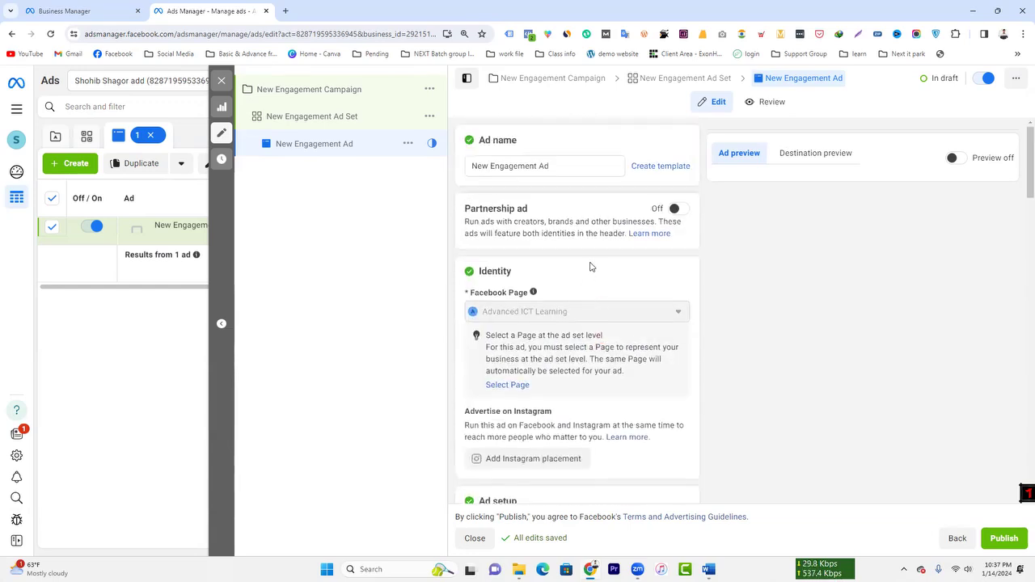
{"action": "scroll", "coordinate": [582, 273], "scroll_direction": "down", "scroll_amount": 2}
{"action": "scroll", "coordinate": [509, 355], "scroll_direction": "down", "scroll_amount": 2}
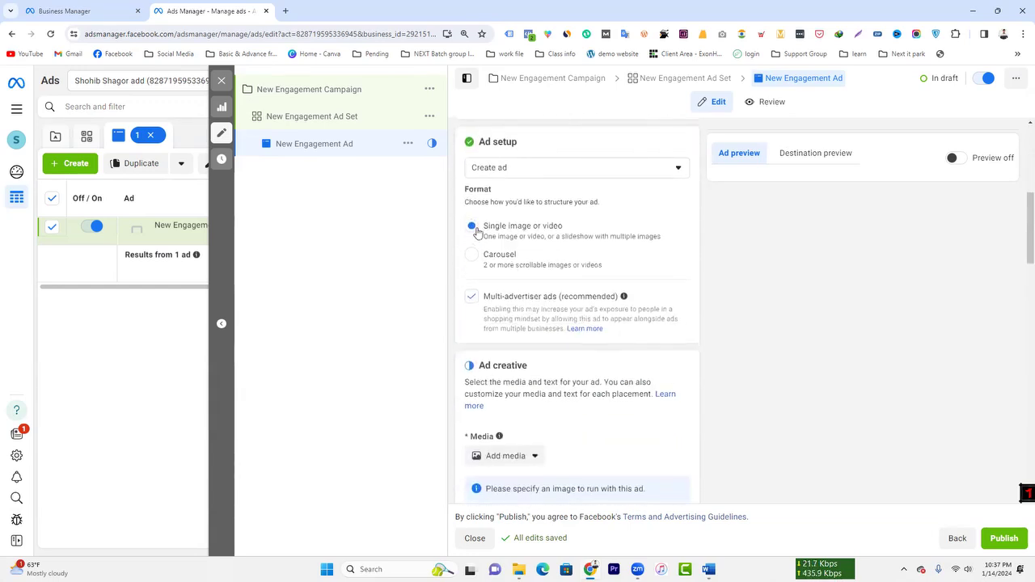
- Add the 8:00 account video (1920 × 1080) as the ad's media with full length and original crops, and dismiss the cost-per-result tip
{"action": "scroll", "coordinate": [526, 288], "scroll_direction": "down", "scroll_amount": 2}
{"action": "left_click", "coordinate": [505, 276]}
{"action": "left_click", "coordinate": [505, 323]}
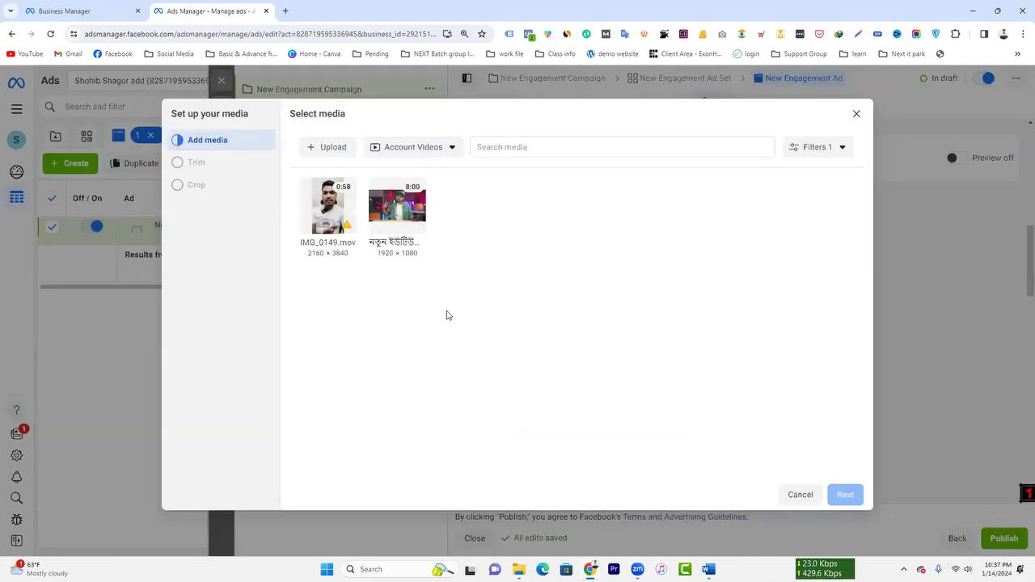
{"action": "left_click", "coordinate": [392, 212]}
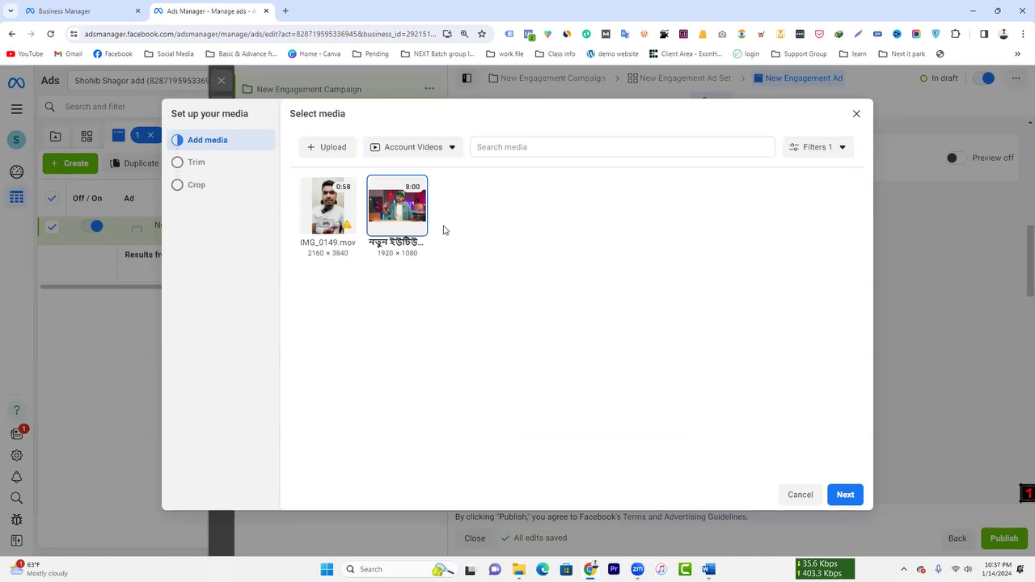
{"action": "left_click", "coordinate": [846, 494]}
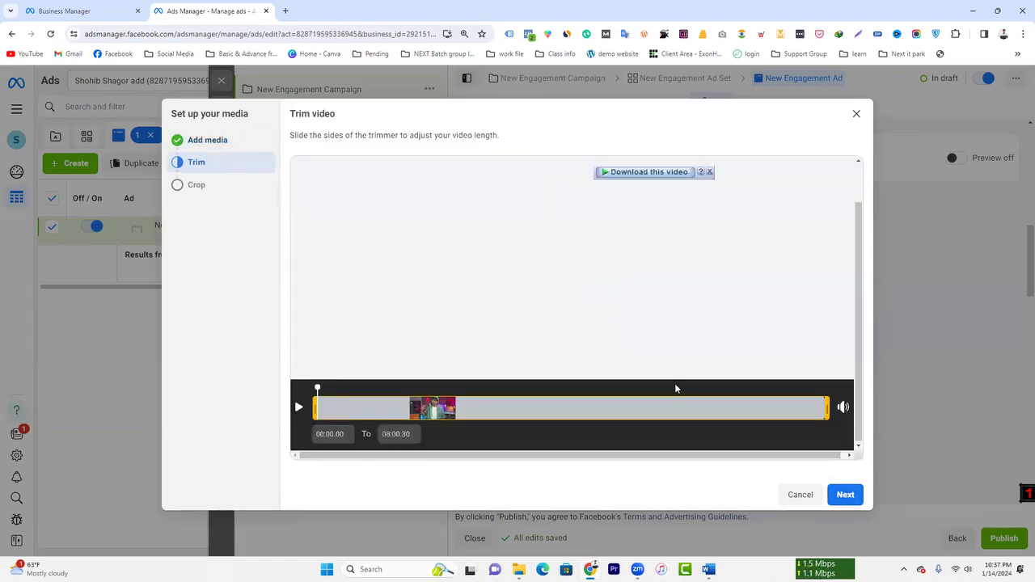
{"action": "left_click", "coordinate": [845, 496]}
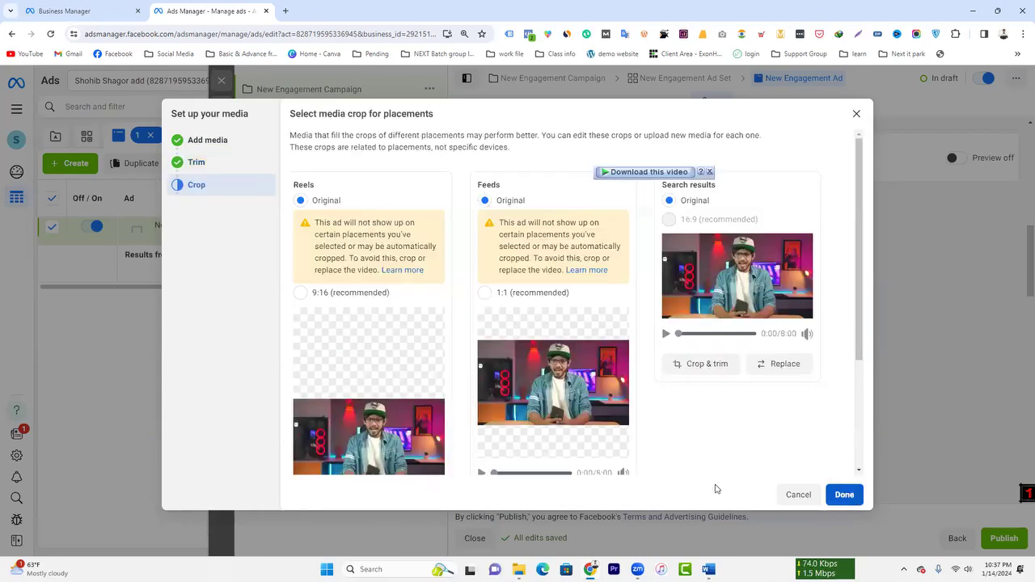
{"action": "left_click", "coordinate": [841, 495]}
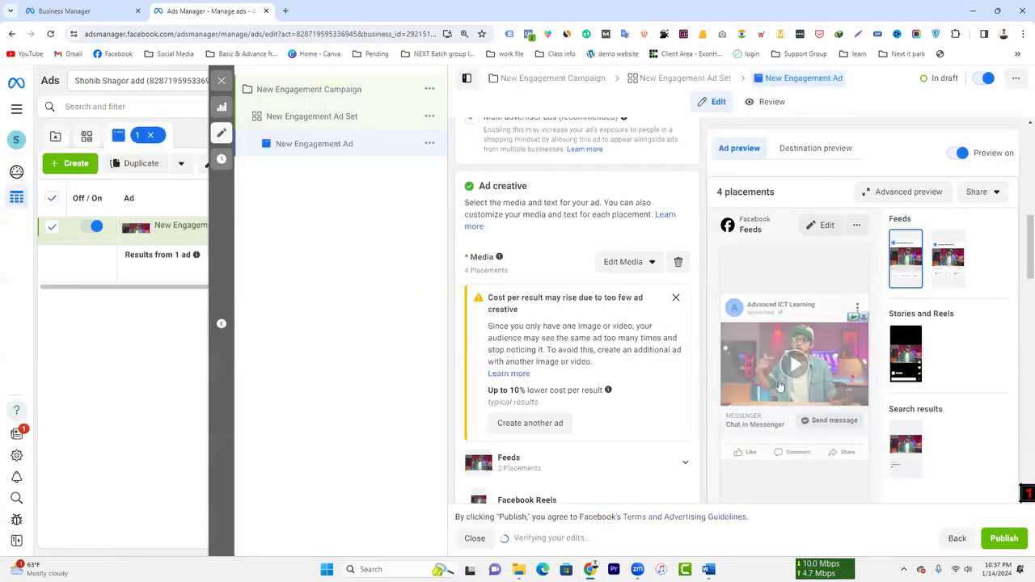
{"action": "left_click", "coordinate": [675, 297]}
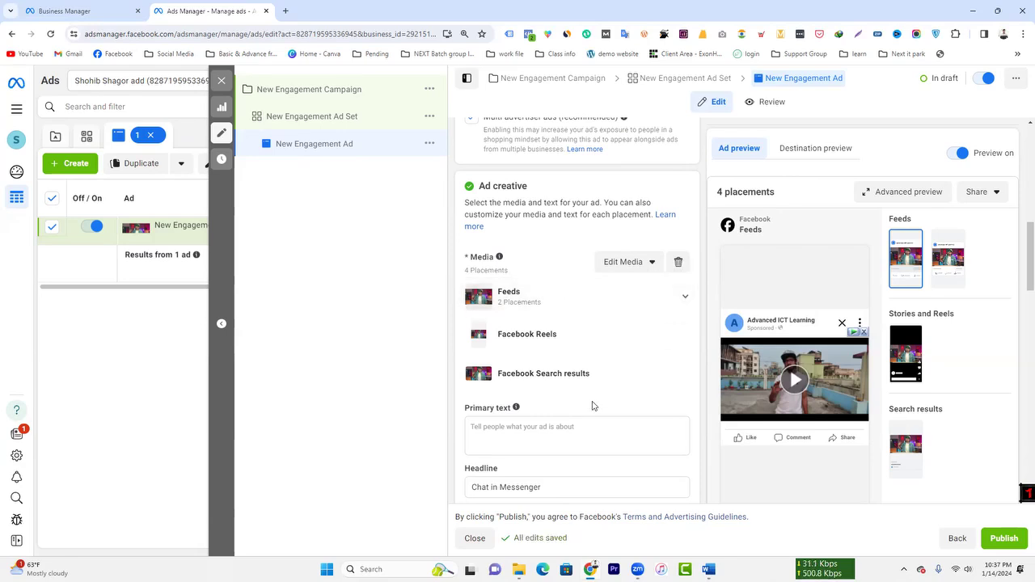
- Enter "vbnxfghjdtydtj" as the ad's primary text
{"action": "scroll", "coordinate": [582, 348], "scroll_direction": "down", "scroll_amount": 2}
{"action": "left_click", "coordinate": [522, 250]}
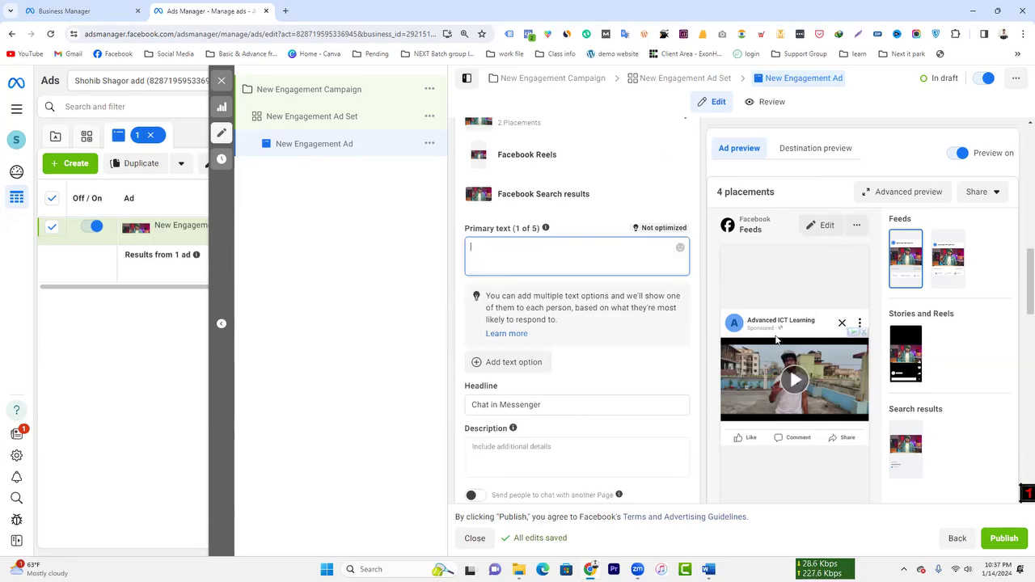
{"action": "type", "text": "vbnxfghjdtydtj"}
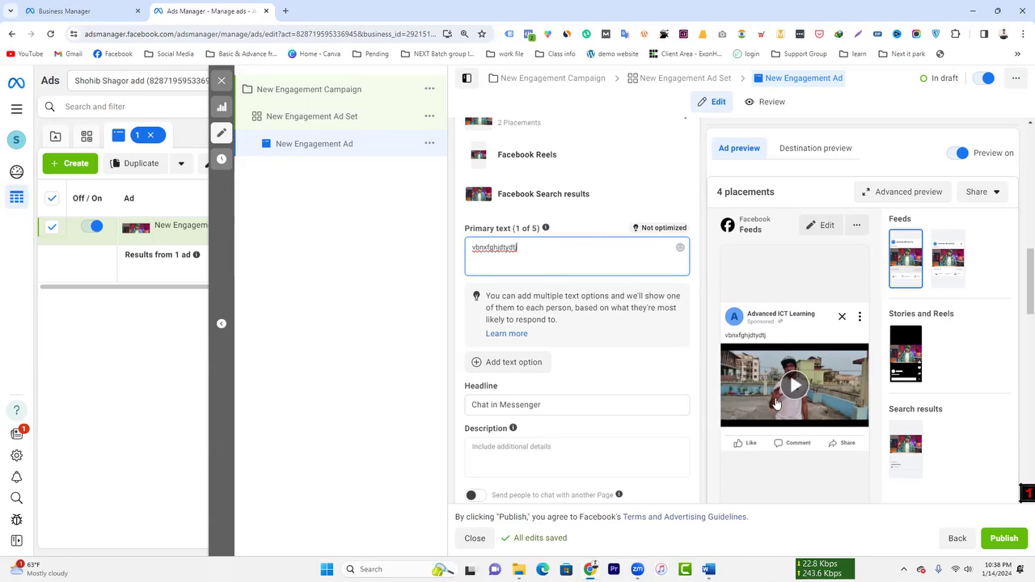
- Replace the ad's headline with "অর্ডার করতে এখানে ক্লিক করুন"
{"action": "left_click", "coordinate": [495, 420]}
{"action": "double_click", "coordinate": [495, 405]}
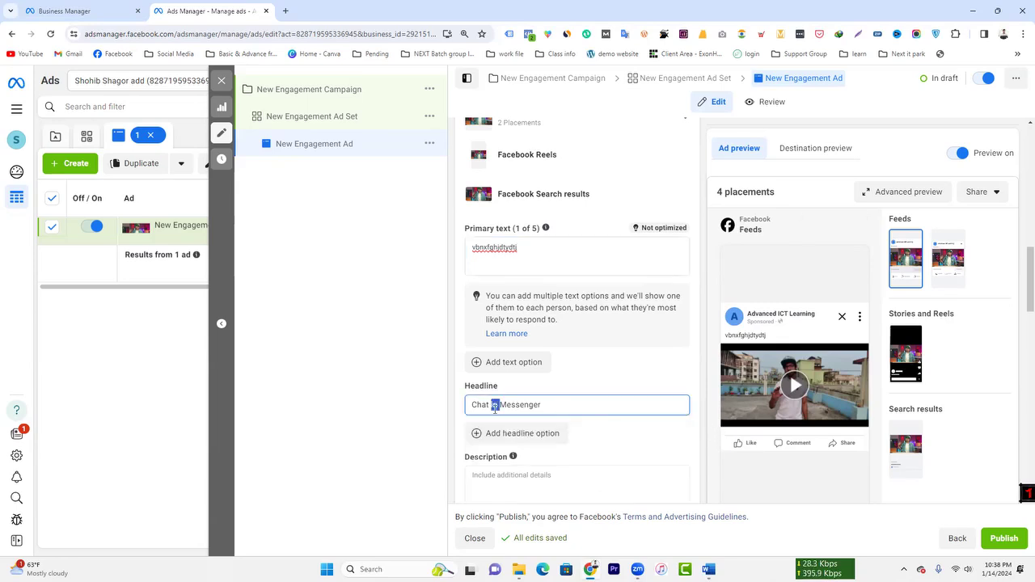
{"action": "triple_click", "coordinate": [499, 406]}
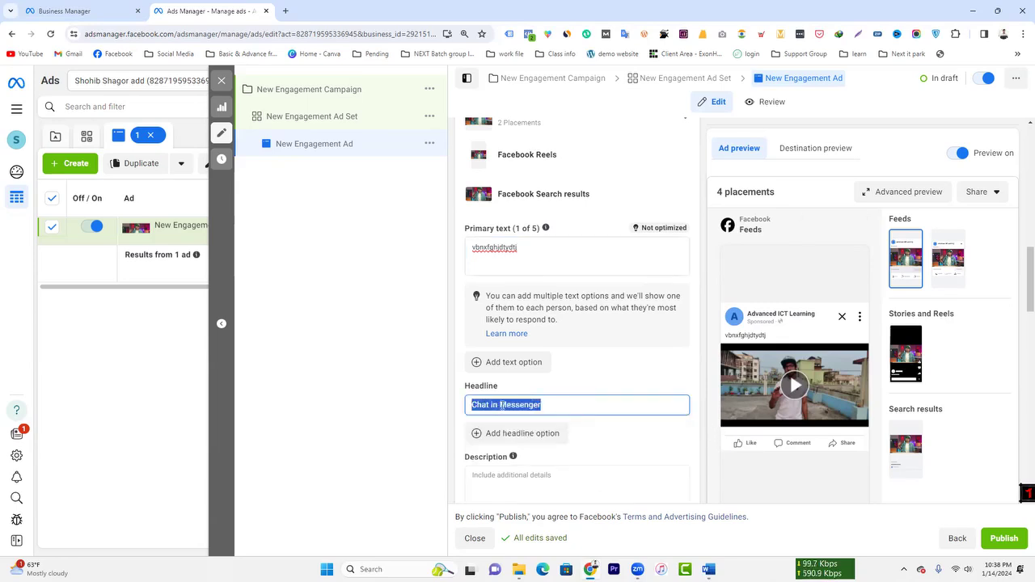
{"action": "key", "text": "BackSpace"}
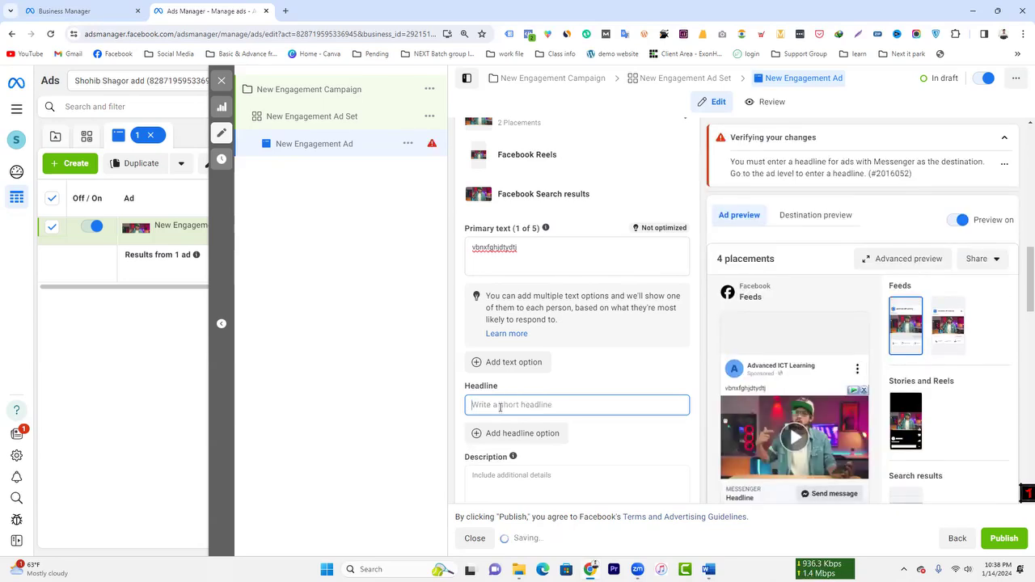
{"action": "type", "text": "o"}
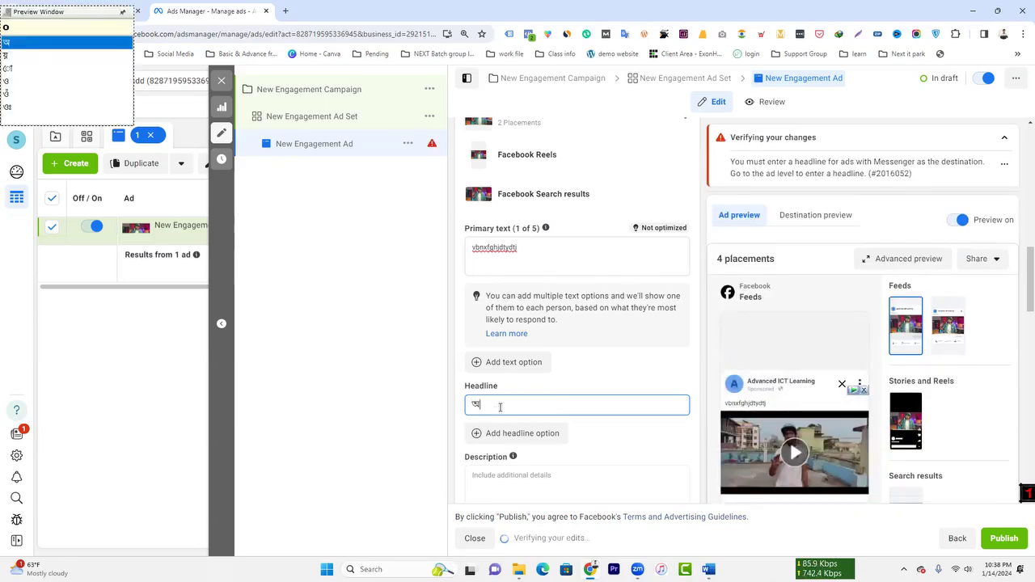
{"action": "type", "text": "rrda"}
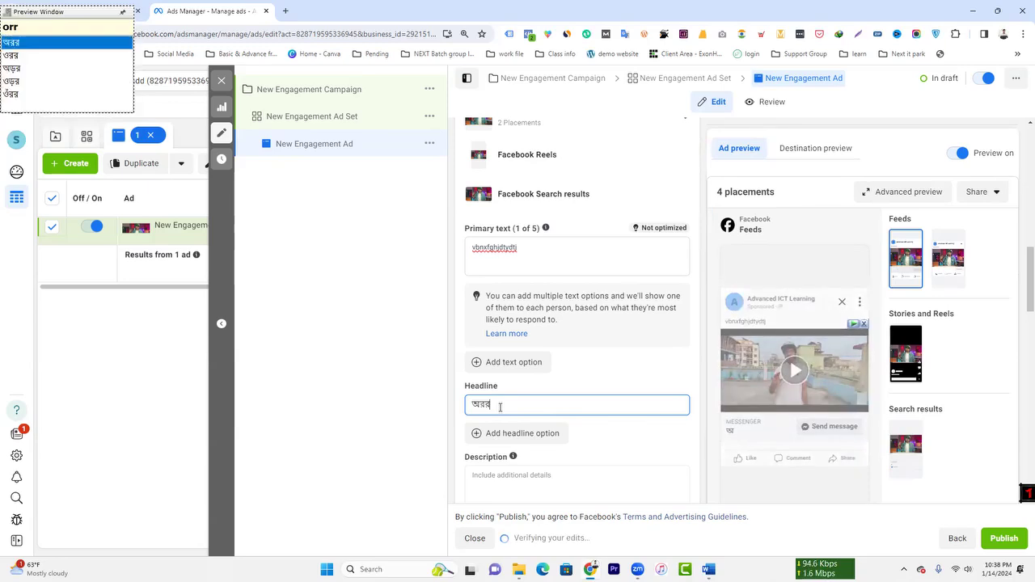
{"action": "key", "text": "BackSpace"}
{"action": "key", "text": "BackSpace"}
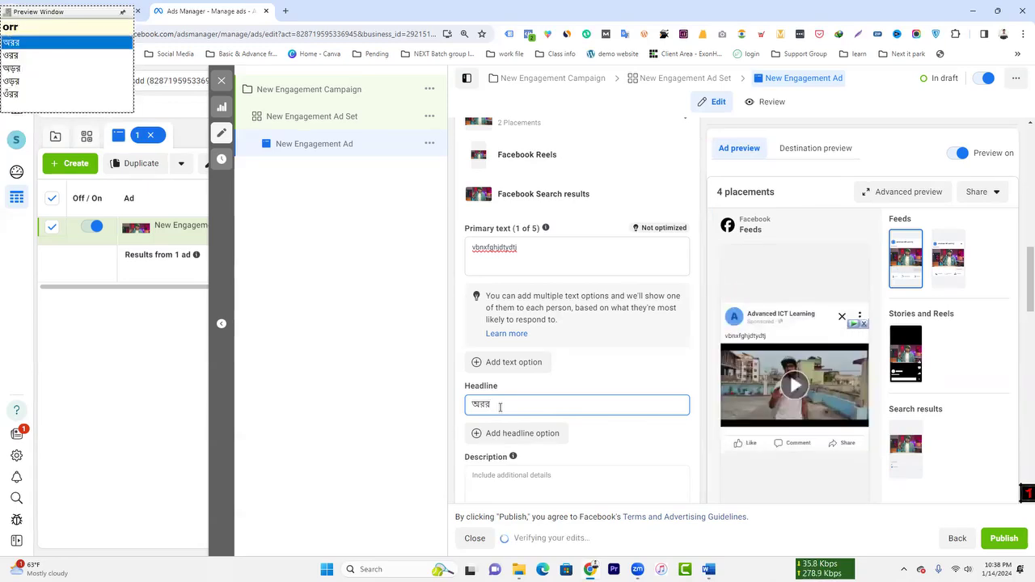
{"action": "type", "text": "Dar ko"}
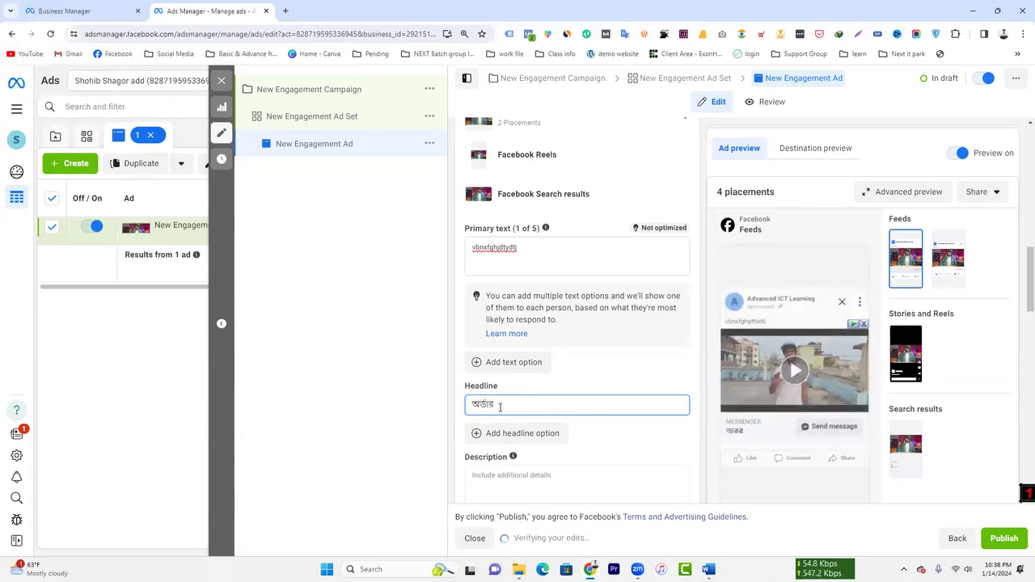
{"action": "type", "text": "rte e"}
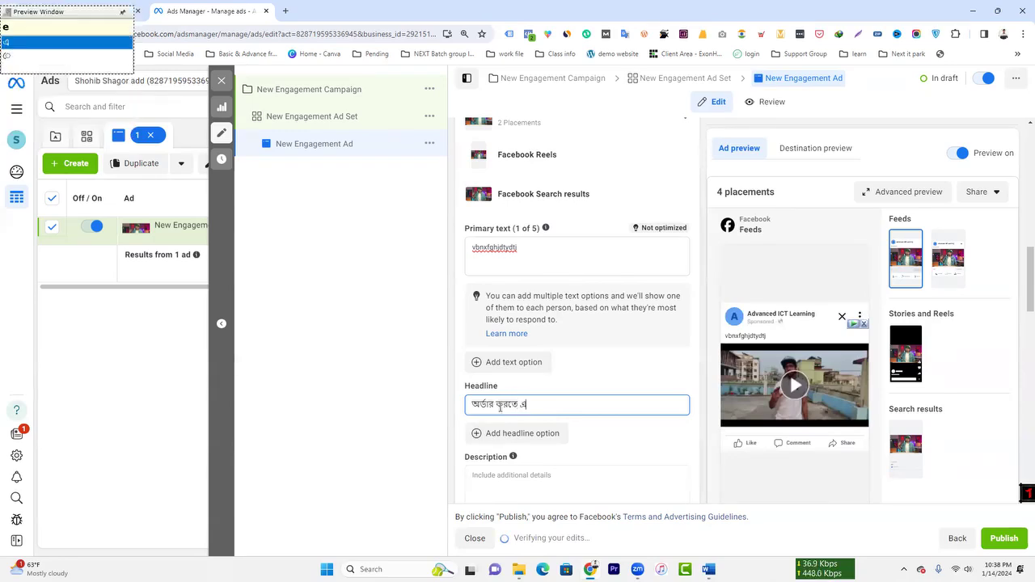
{"action": "type", "text": "khane"}
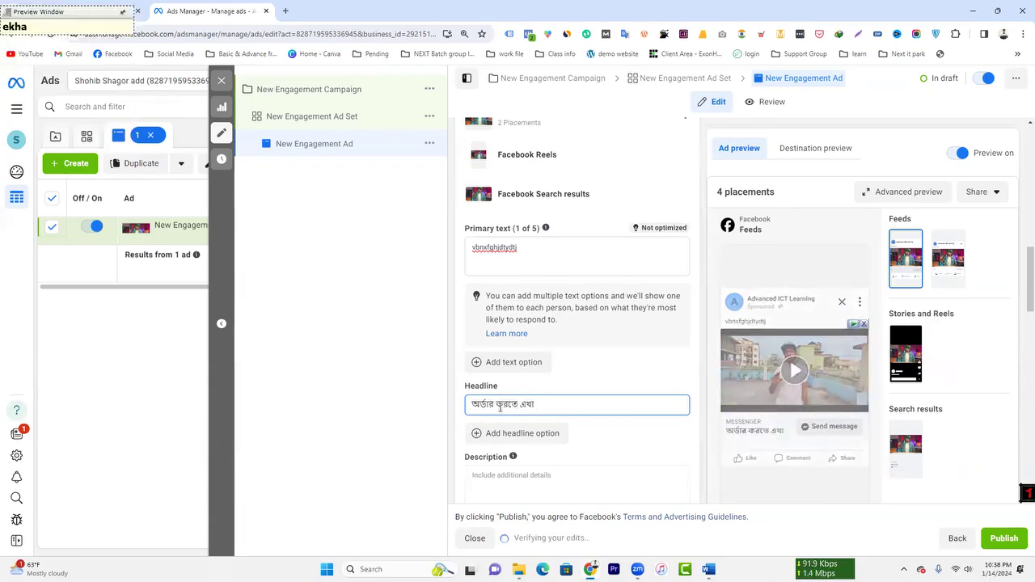
{"action": "type", "text": "ik"}
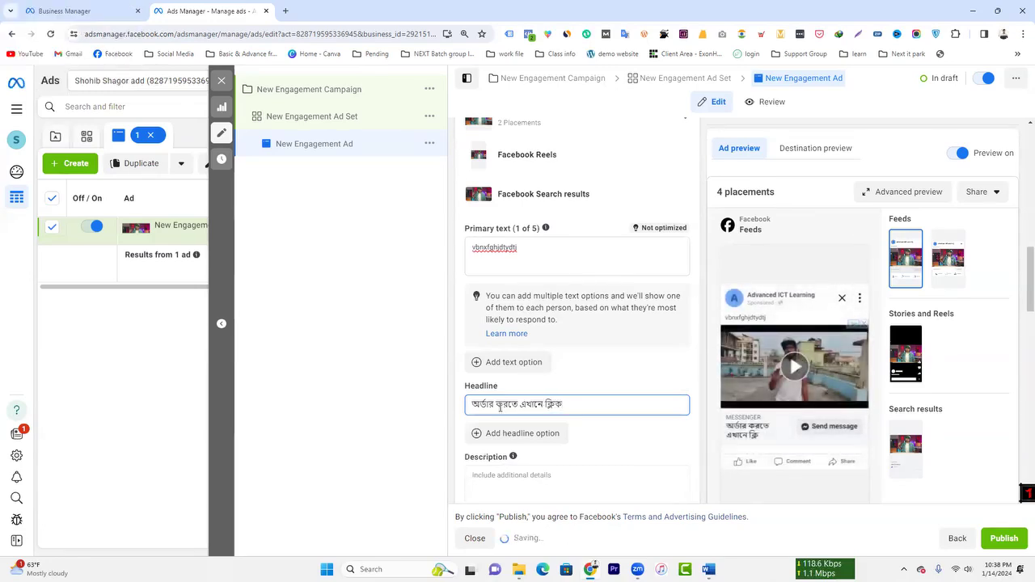
{"action": "type", "text": " korun"}
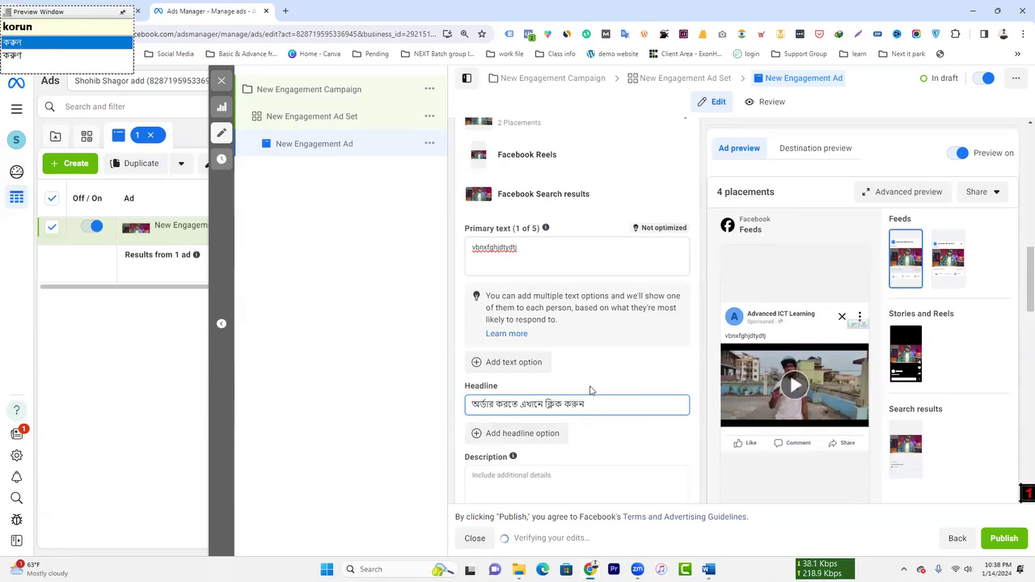
- Try the option of sending people to chat with another Page, and look through the call-to-action choices
{"action": "scroll", "coordinate": [596, 401], "scroll_direction": "down", "scroll_amount": 2}
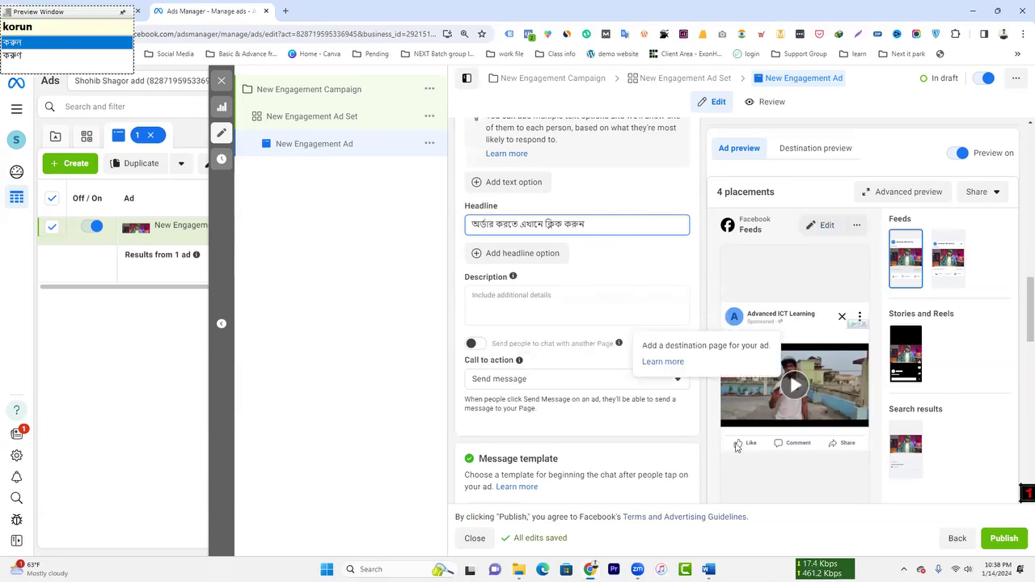
{"action": "left_click", "coordinate": [477, 356]}
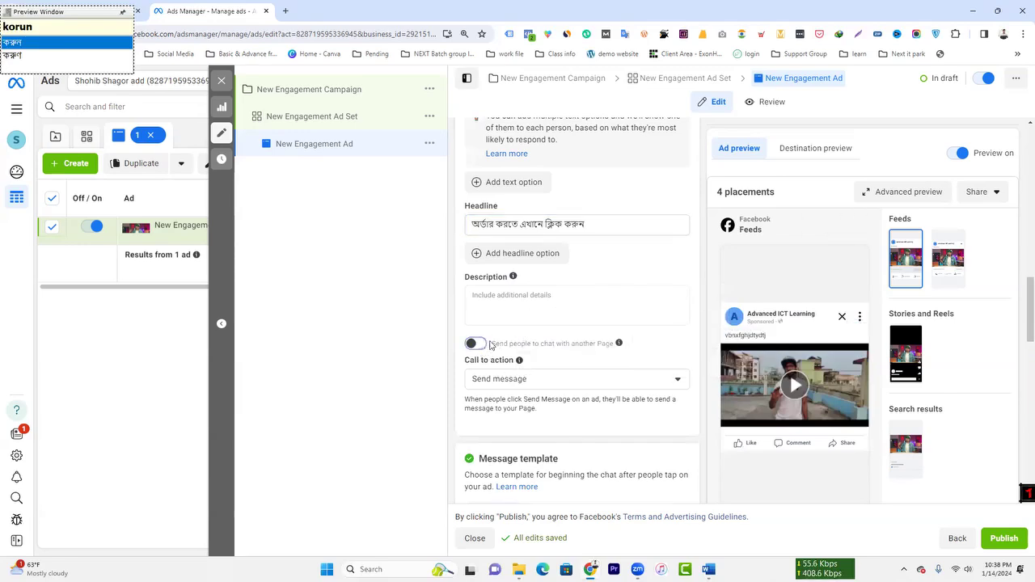
{"action": "left_click", "coordinate": [488, 344]}
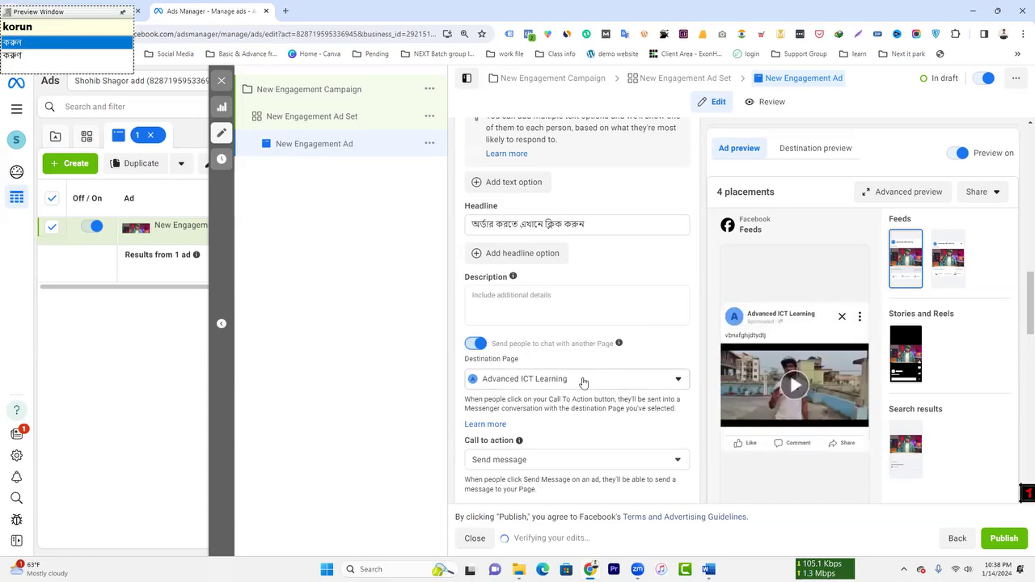
{"action": "left_click", "coordinate": [477, 344]}
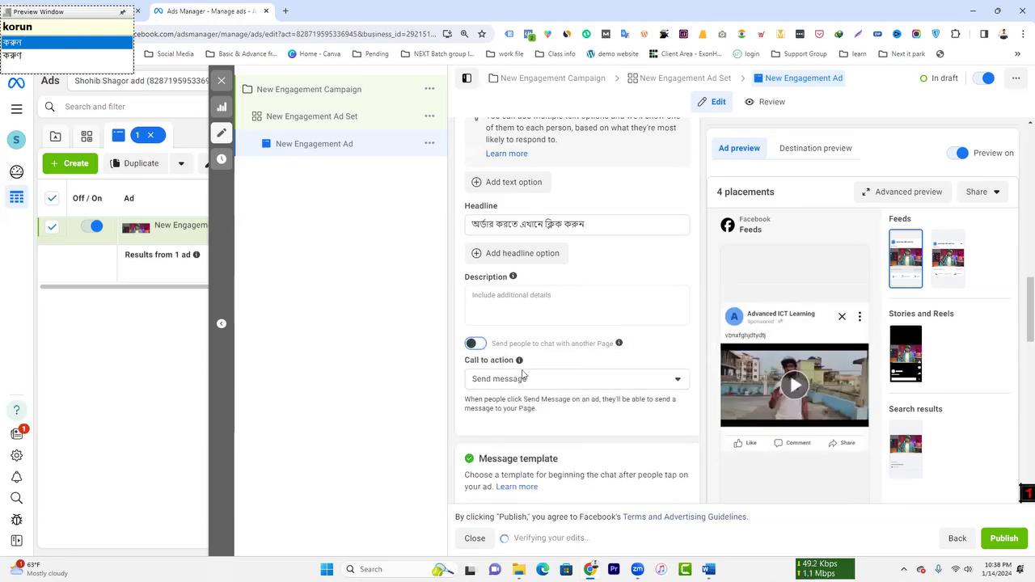
{"action": "left_click", "coordinate": [532, 381]}
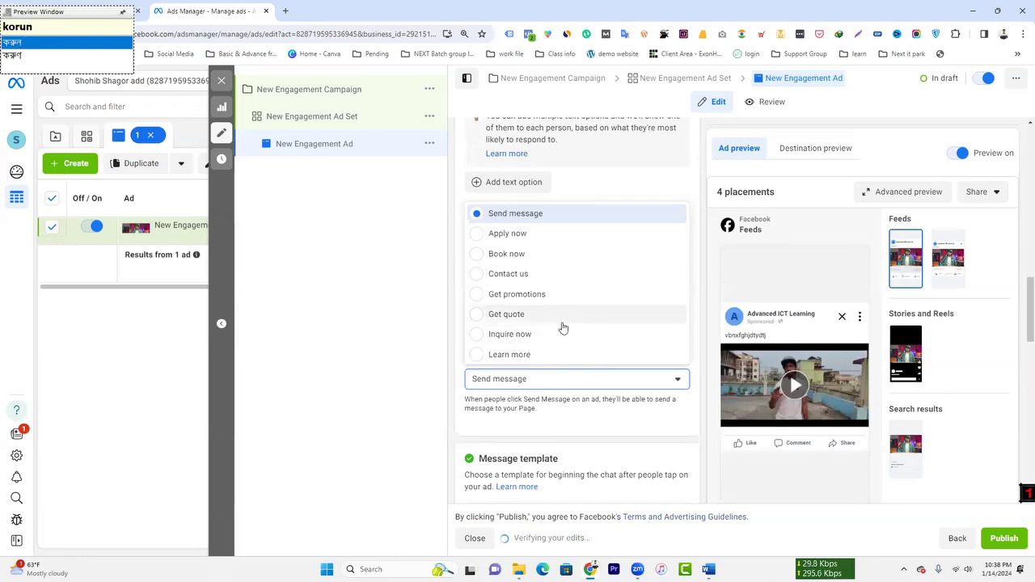
{"action": "left_click", "coordinate": [443, 332]}
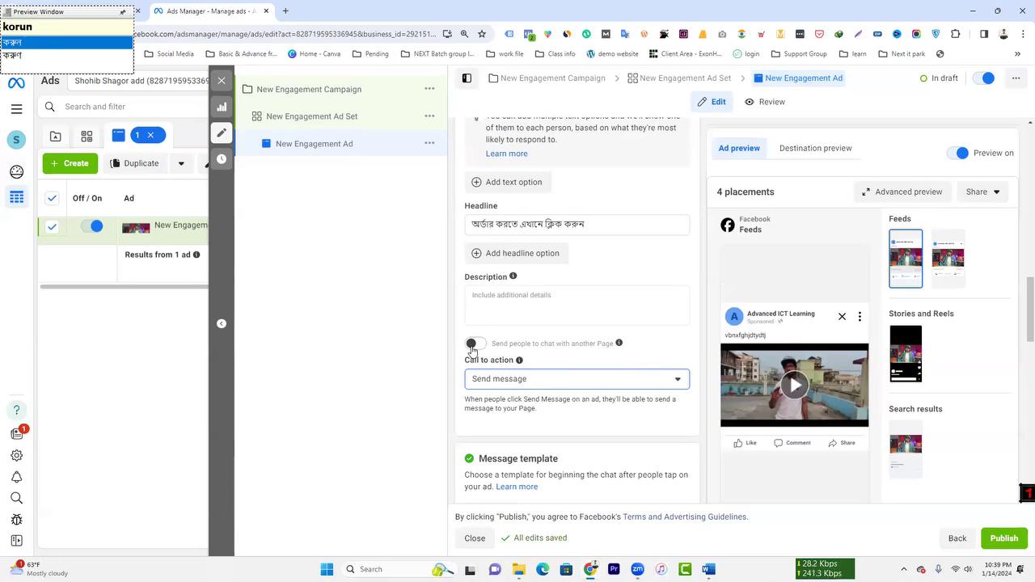
{"action": "left_click", "coordinate": [473, 345]}
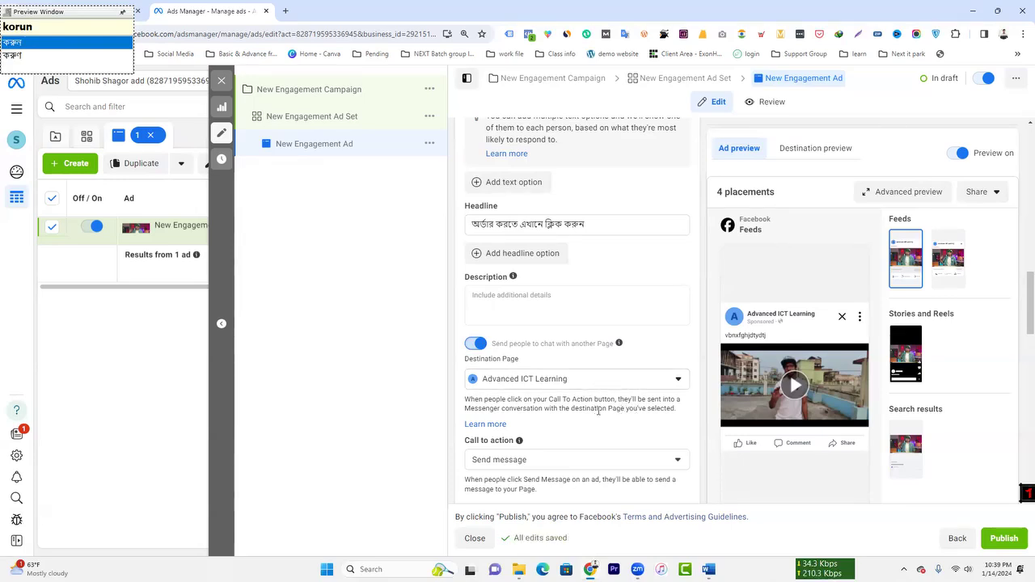
{"action": "scroll", "coordinate": [584, 449], "scroll_direction": "down", "scroll_amount": 2}
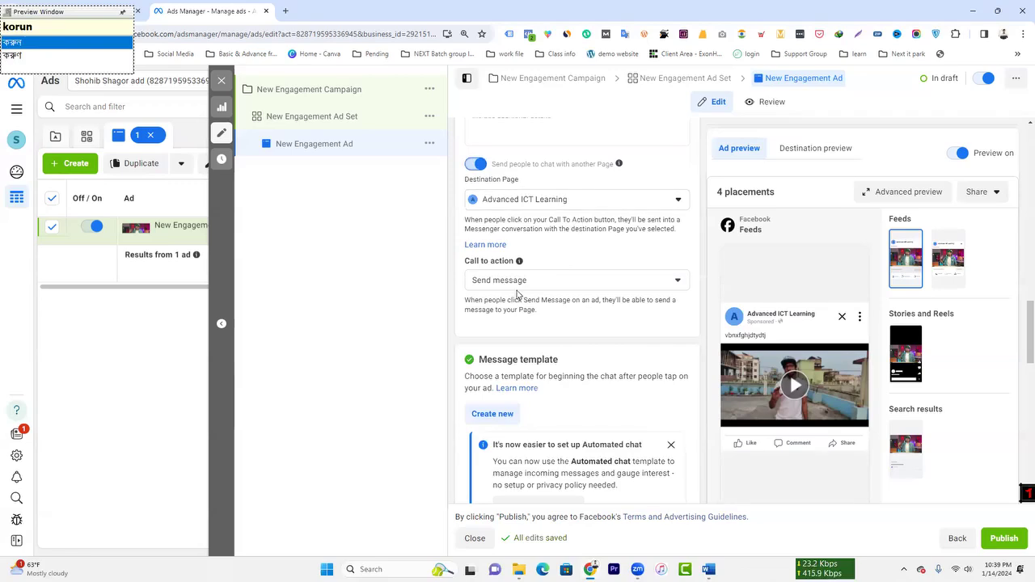
{"action": "left_click", "coordinate": [475, 165]}
- Dismiss the Automated chat tip and turn off tracking of website events and offline events for the ad
{"action": "left_click", "coordinate": [670, 366]}
{"action": "scroll", "coordinate": [627, 307], "scroll_direction": "down", "scroll_amount": 2}
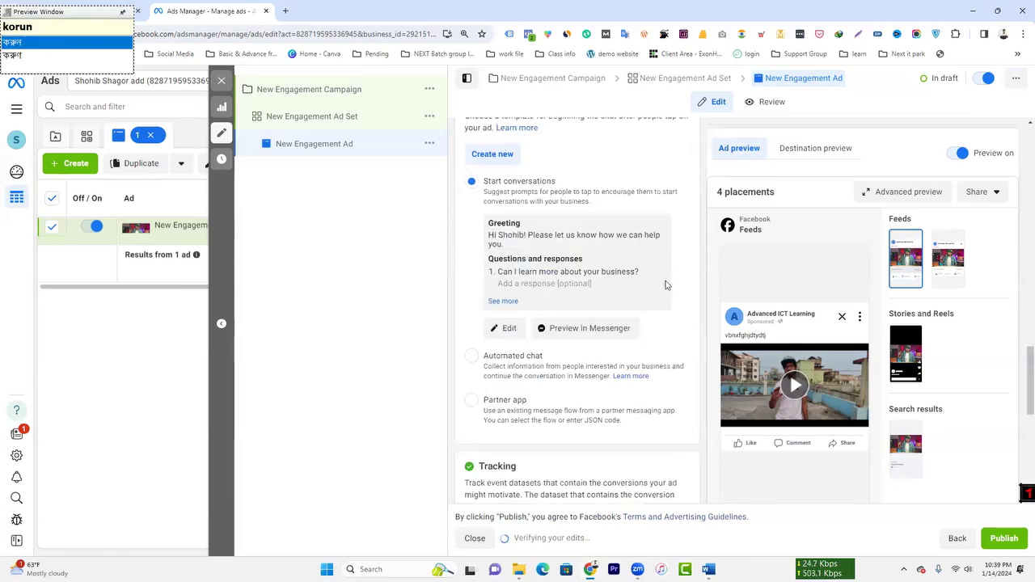
{"action": "scroll", "coordinate": [668, 295], "scroll_direction": "down", "scroll_amount": 5}
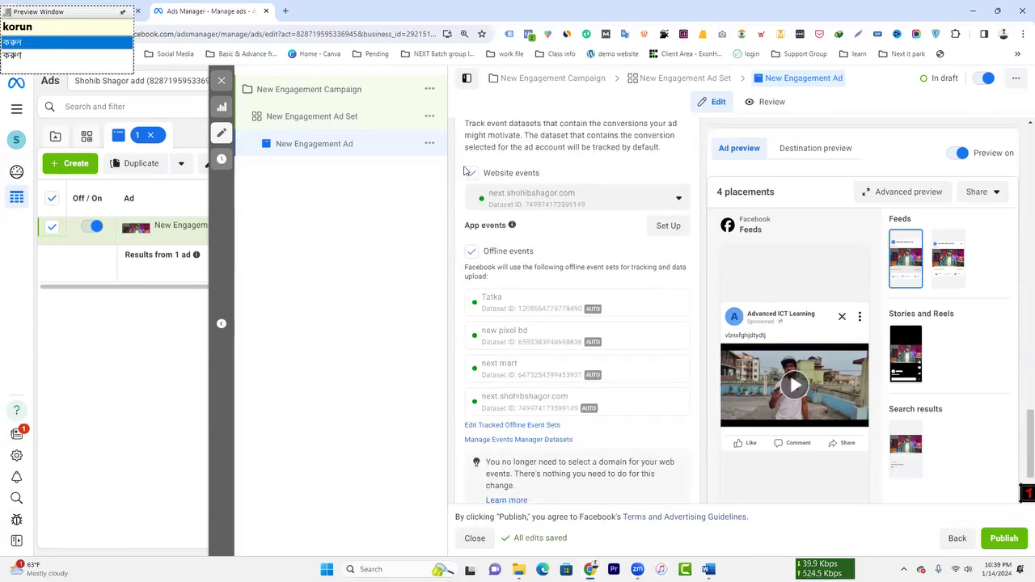
{"action": "left_click", "coordinate": [472, 175]}
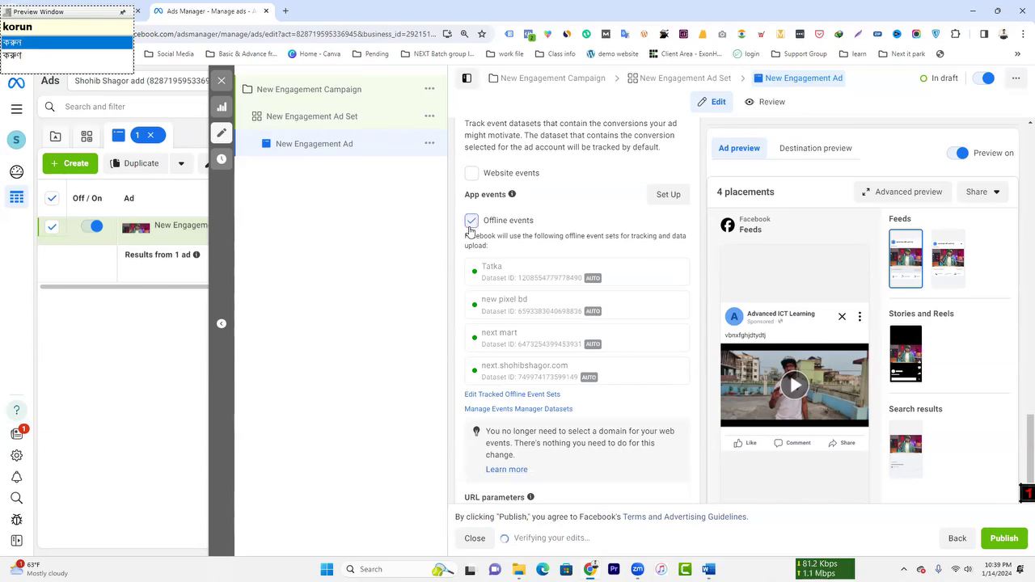
{"action": "left_click", "coordinate": [473, 228]}
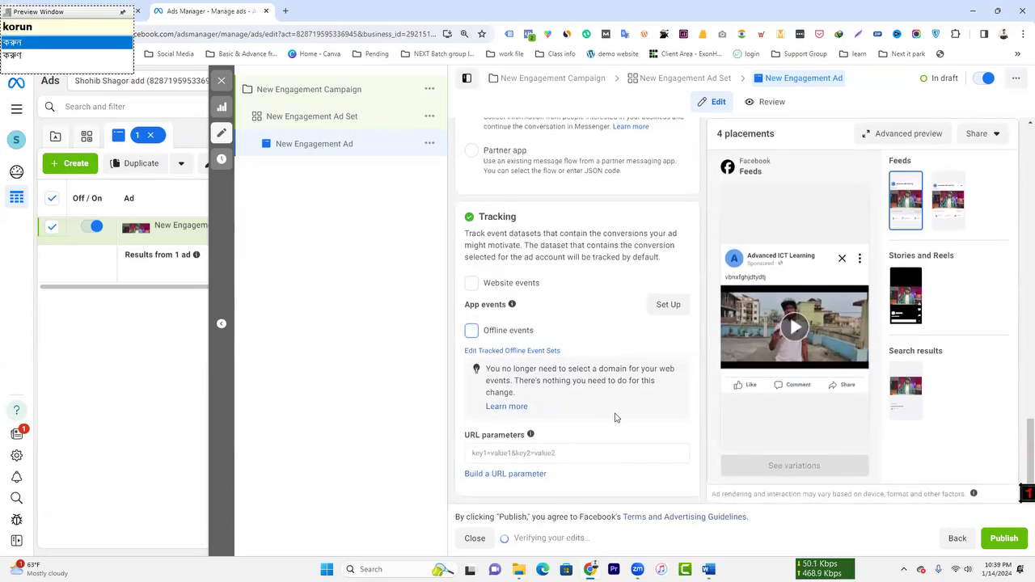
- Send a preview of the Start conversations template to Messenger and dismiss the confirmation
{"action": "scroll", "coordinate": [612, 414], "scroll_direction": "up", "scroll_amount": 3}
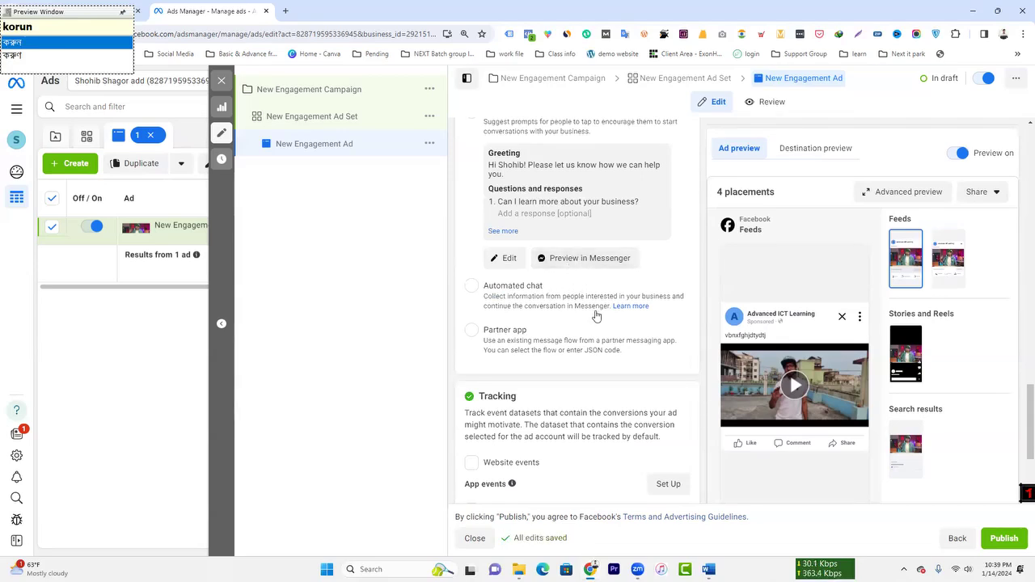
{"action": "key", "text": "Escape"}
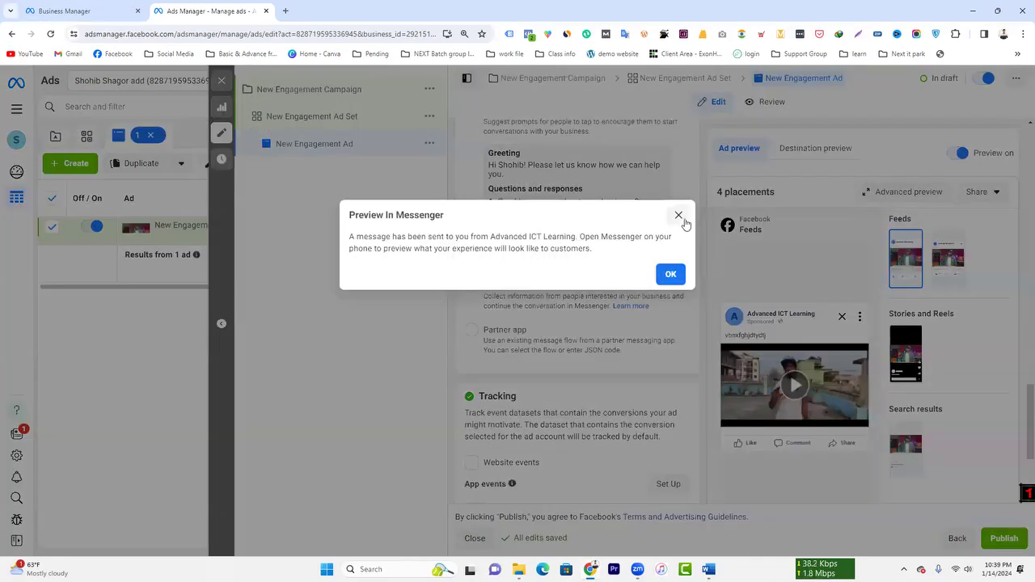
{"action": "left_click", "coordinate": [679, 215]}
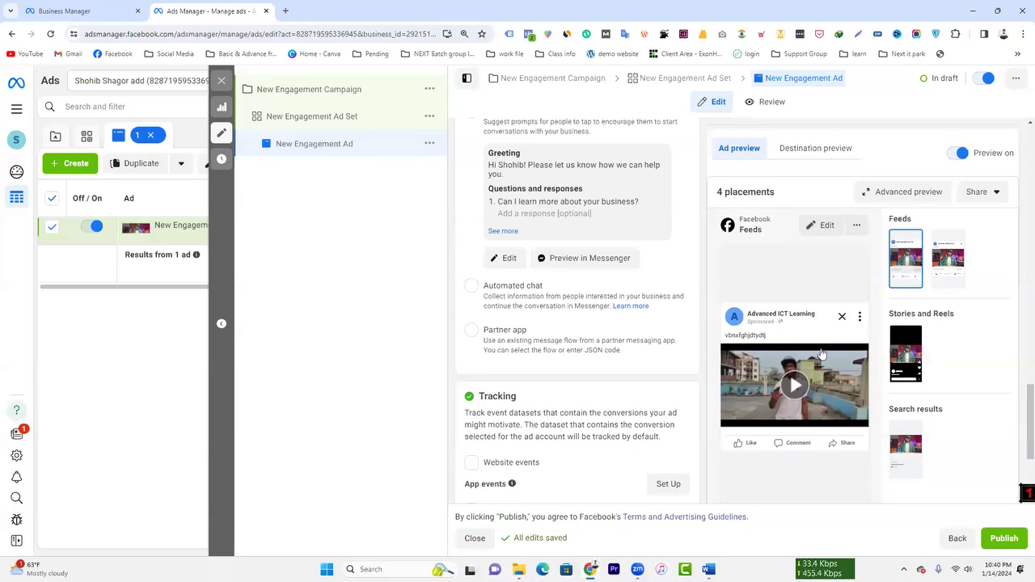
- Check how the ad looks in the advanced preview of its placements, and close the preview
{"action": "right_click", "coordinate": [882, 197]}
{"action": "left_click", "coordinate": [882, 194]}
{"action": "left_click", "coordinate": [882, 194]}
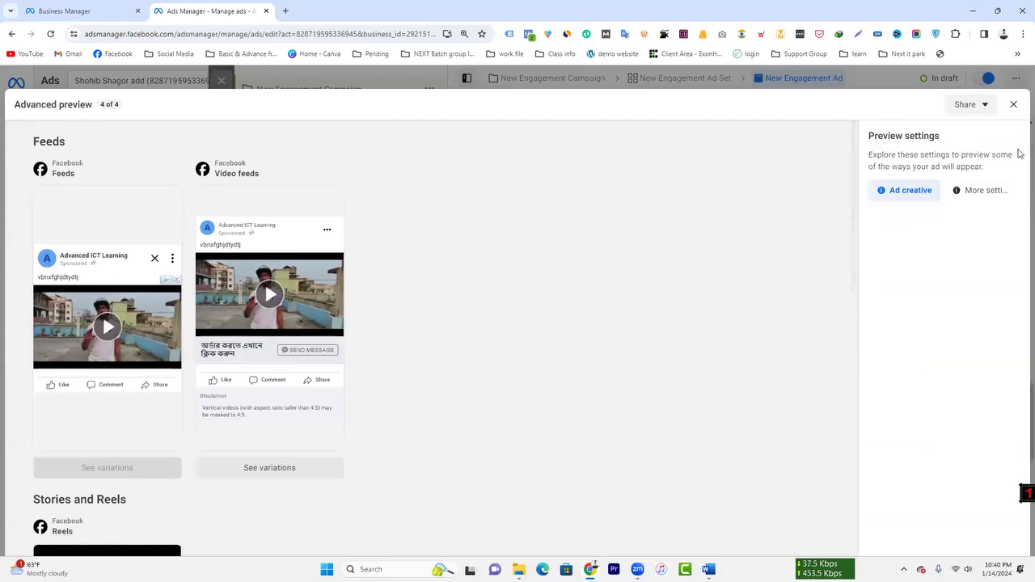
{"action": "left_click", "coordinate": [1014, 104]}
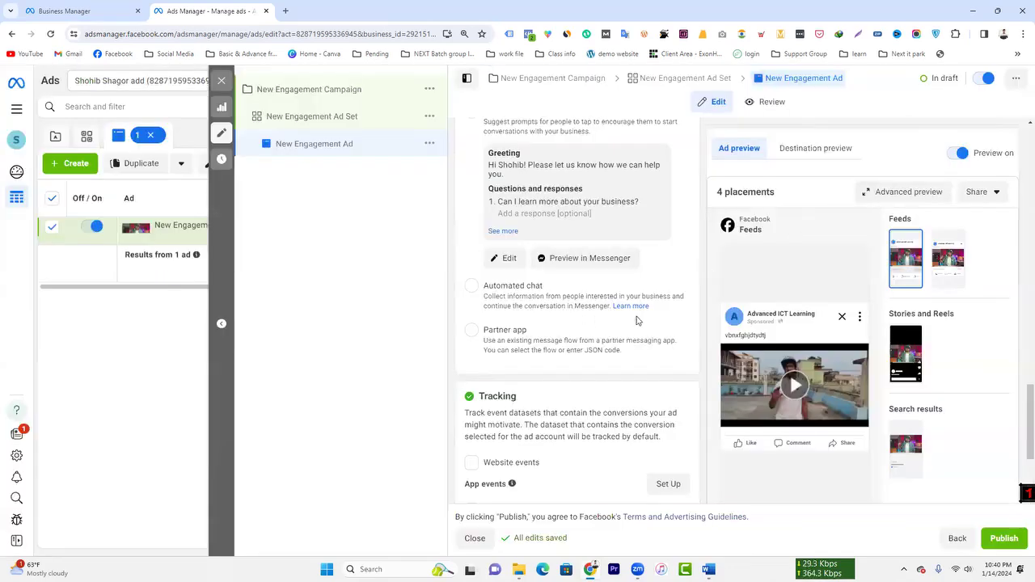
- Set the ad's call to action to Order now and check the button in the advanced preview
{"action": "scroll", "coordinate": [668, 349], "scroll_direction": "down", "scroll_amount": 2}
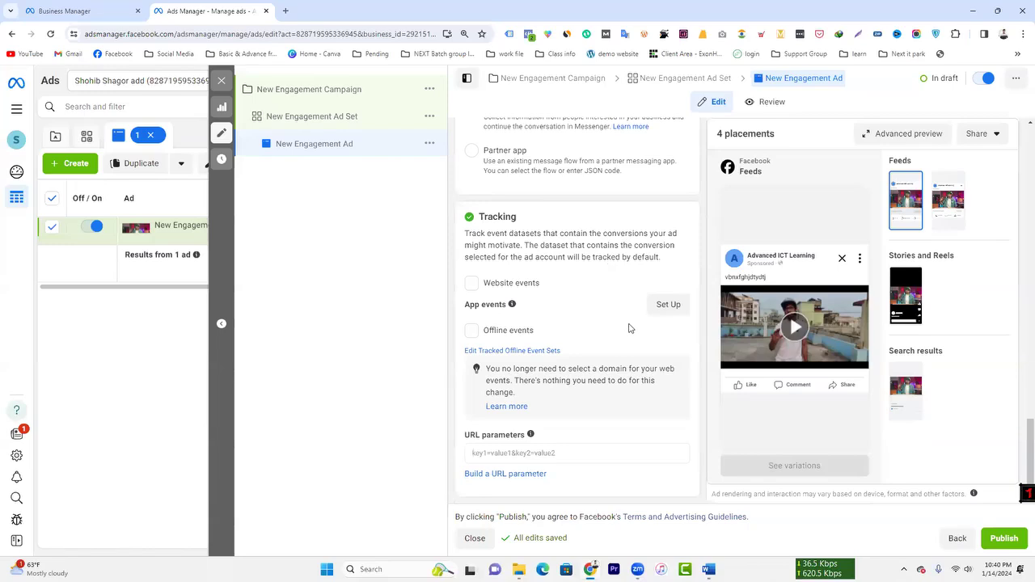
{"action": "scroll", "coordinate": [632, 336], "scroll_direction": "up", "scroll_amount": 4}
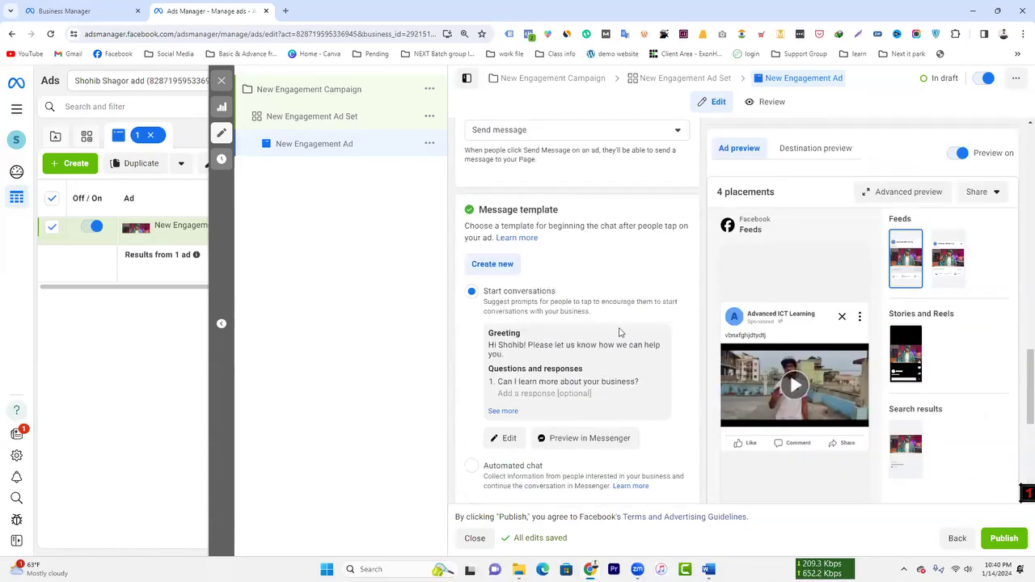
{"action": "scroll", "coordinate": [620, 329], "scroll_direction": "up", "scroll_amount": 2}
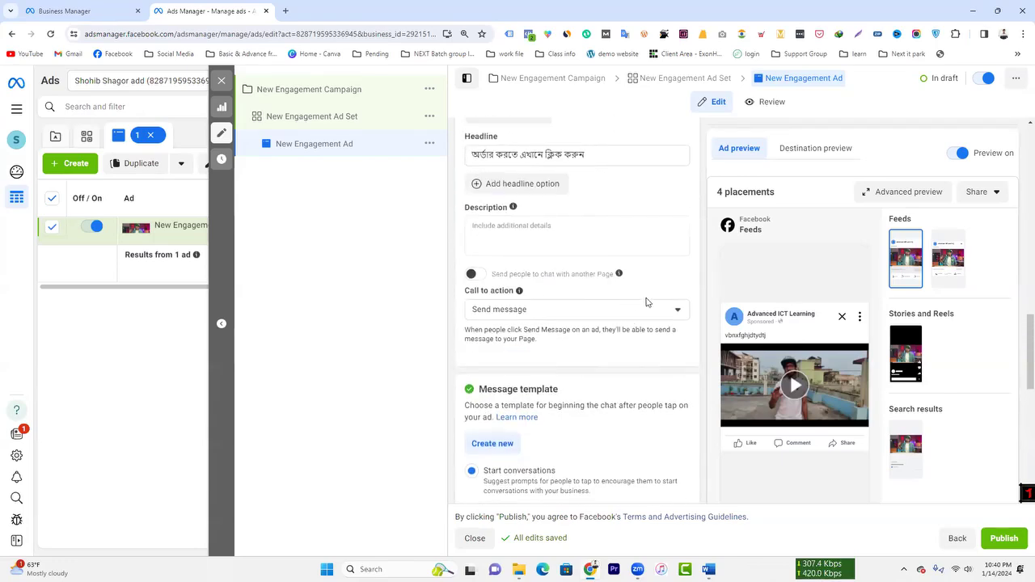
{"action": "left_click", "coordinate": [616, 305]}
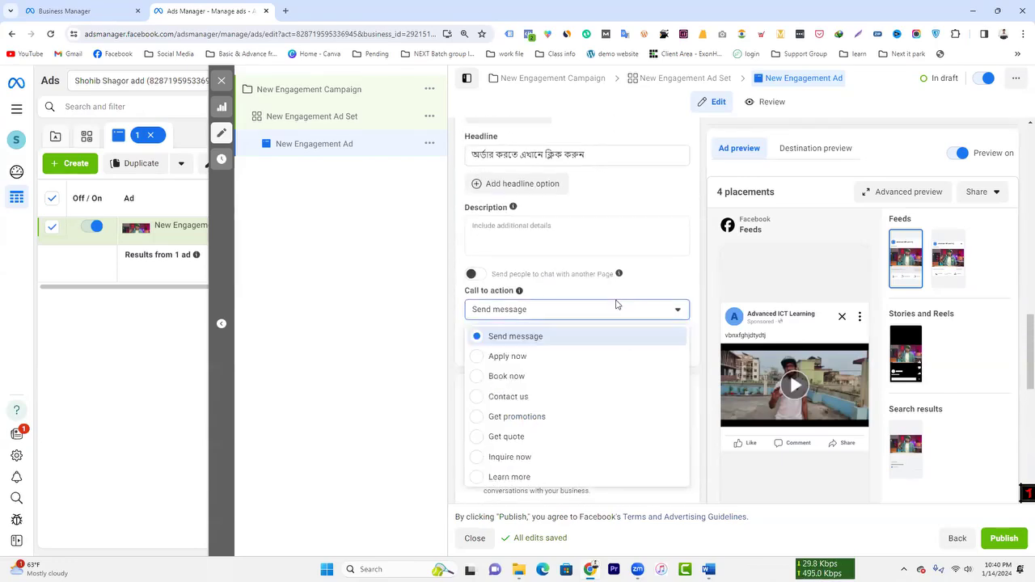
{"action": "left_click", "coordinate": [321, 291]}
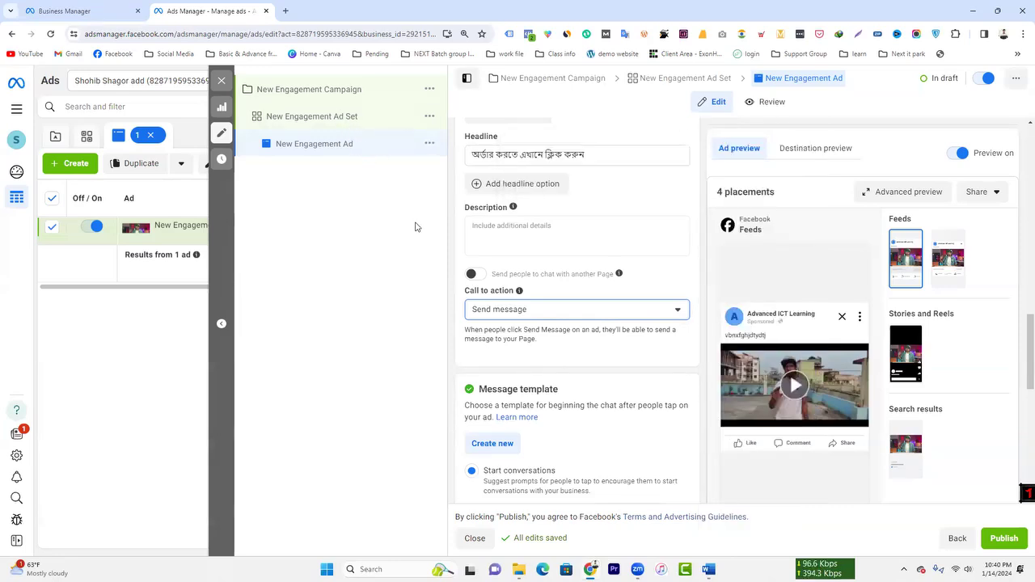
{"action": "left_click", "coordinate": [397, 264]}
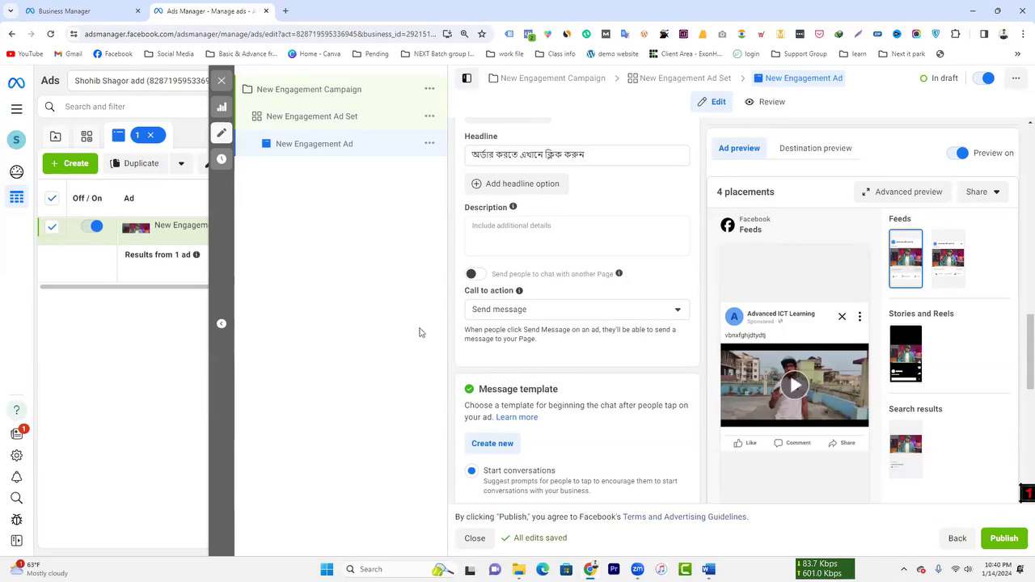
{"action": "left_click", "coordinate": [565, 308]}
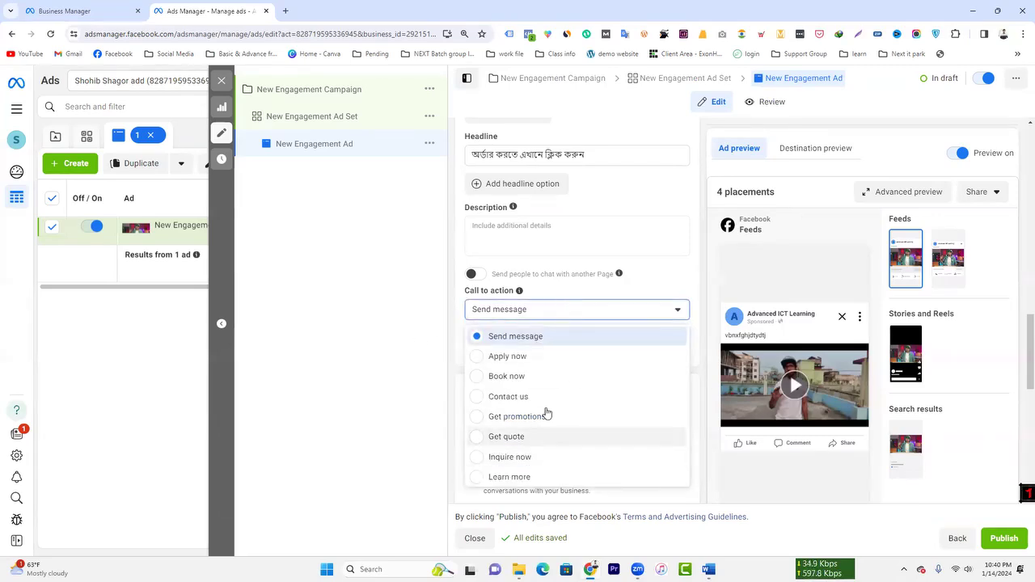
{"action": "scroll", "coordinate": [557, 399], "scroll_direction": "down", "scroll_amount": 2}
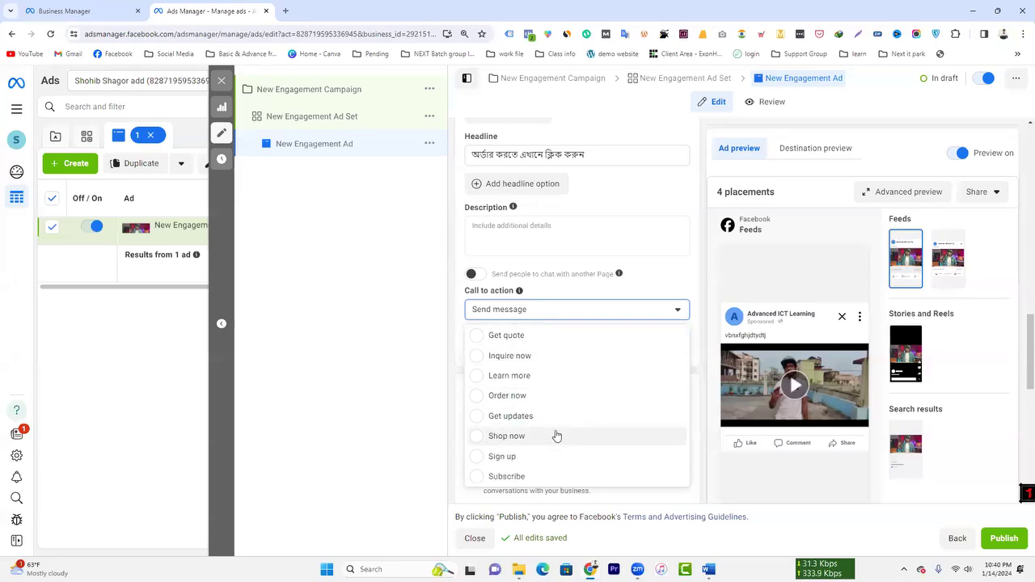
{"action": "left_click", "coordinate": [547, 396]}
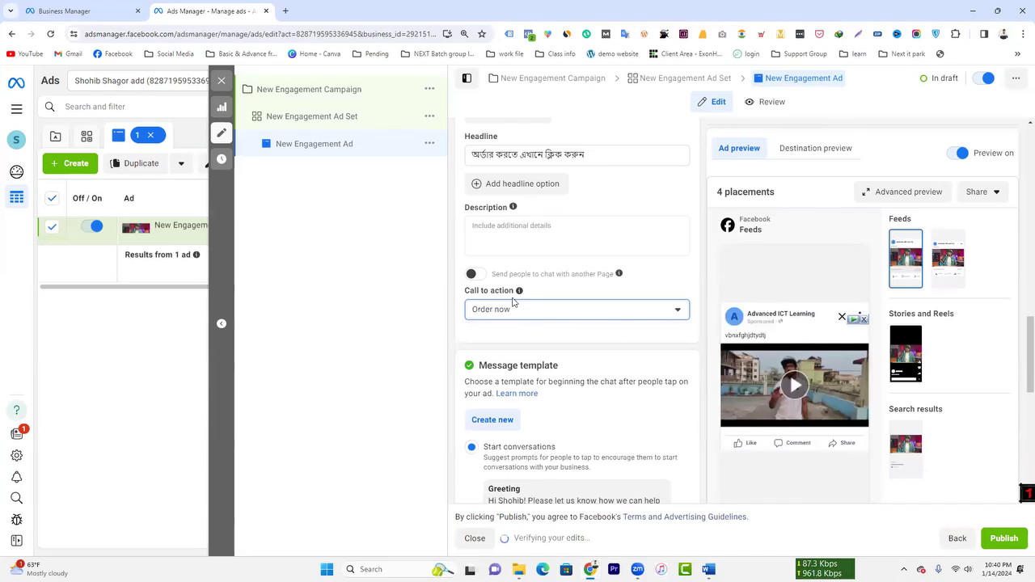
{"action": "left_click", "coordinate": [915, 191]}
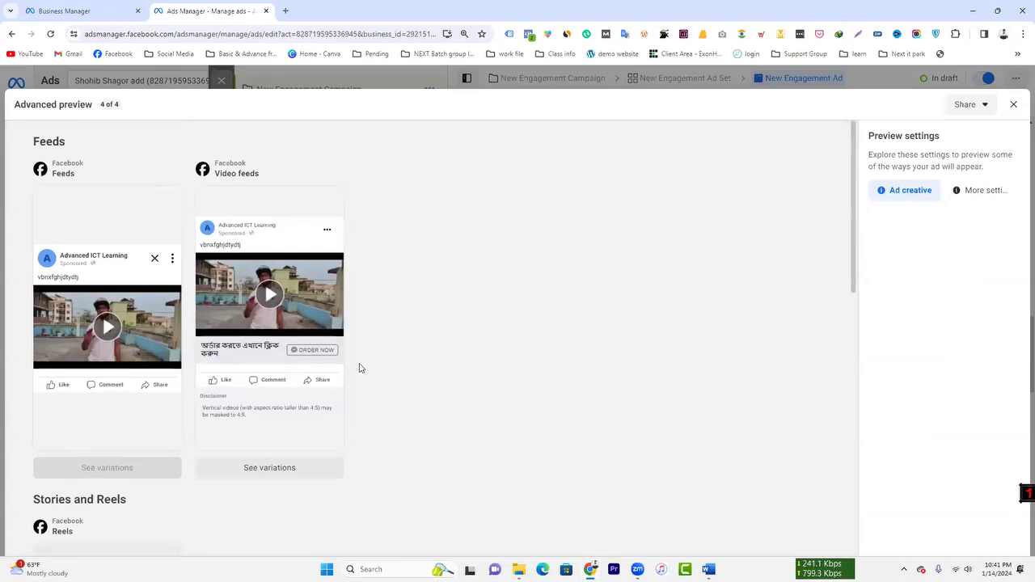
{"action": "left_click", "coordinate": [1013, 105]}
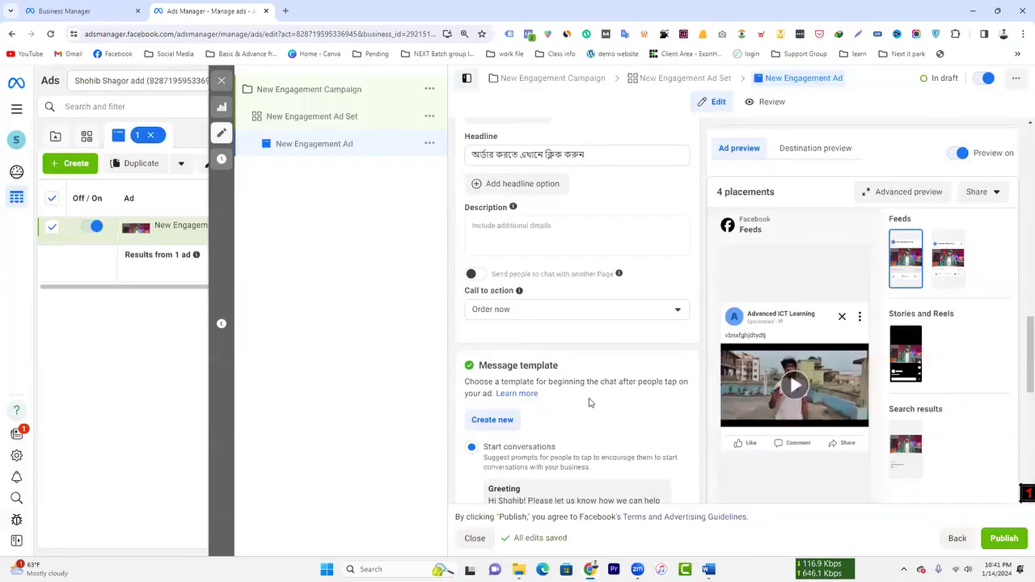
- Add a space to the primary text so it reads "vbnxfgh jdtydtj", and enter "বন্দফঘ" as the ad's description
{"action": "scroll", "coordinate": [602, 307], "scroll_direction": "up", "scroll_amount": 2}
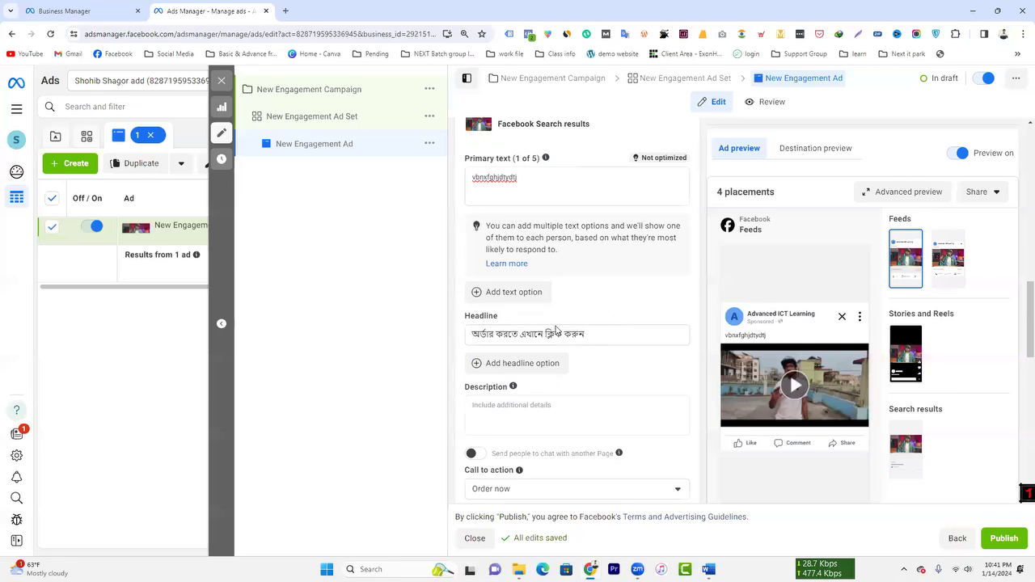
{"action": "left_click", "coordinate": [499, 175]}
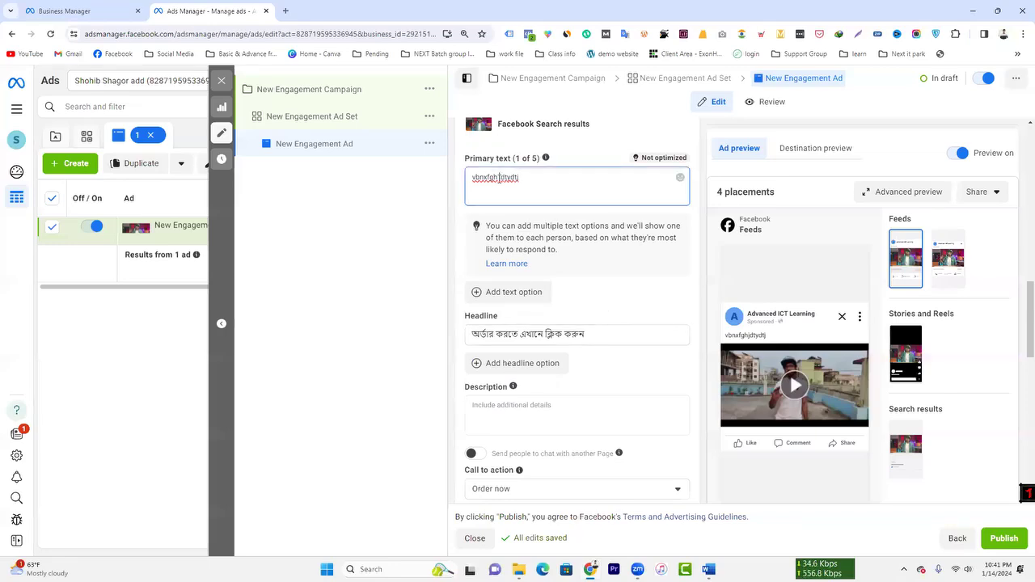
{"action": "left_click", "coordinate": [499, 409]}
{"action": "left_click", "coordinate": [673, 369]}
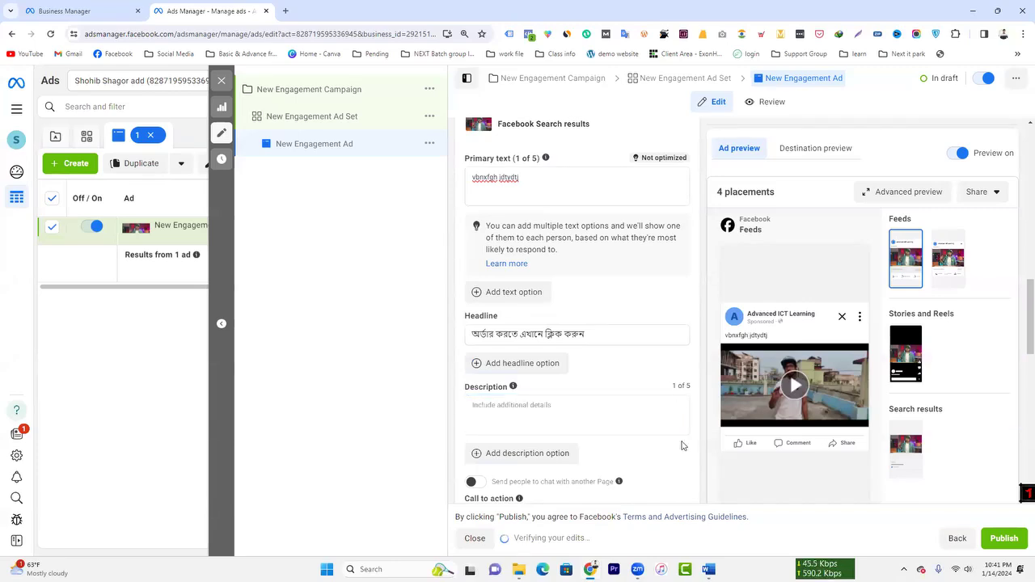
{"action": "left_click", "coordinate": [564, 424]}
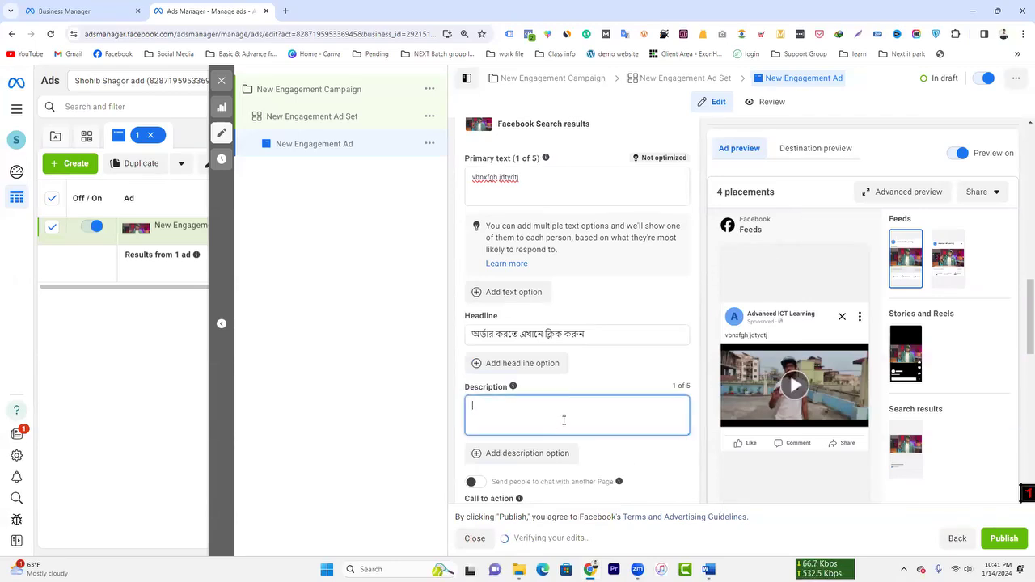
{"action": "type", "text": "cvbndfgh"}
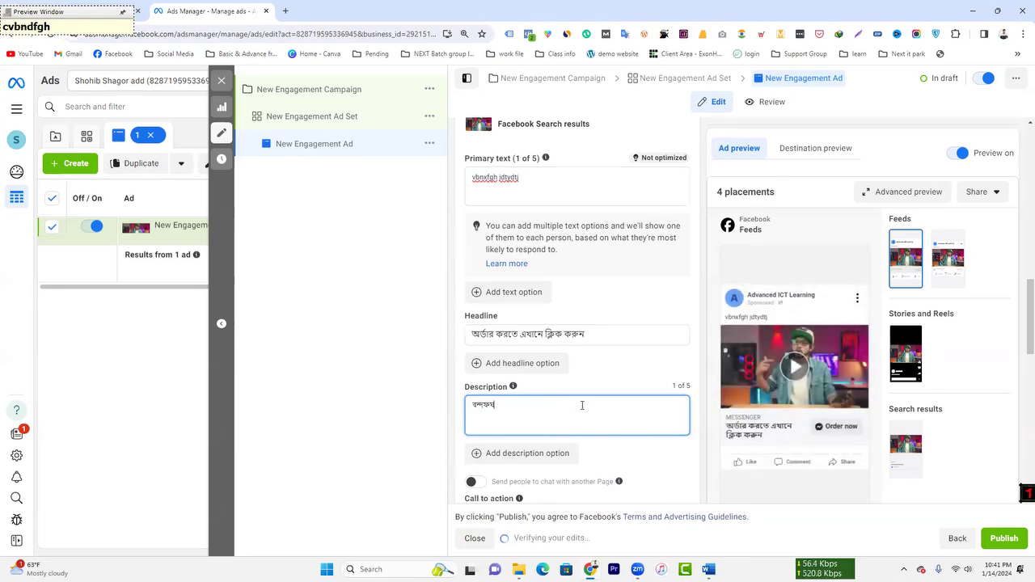
{"action": "left_click", "coordinate": [607, 369]}
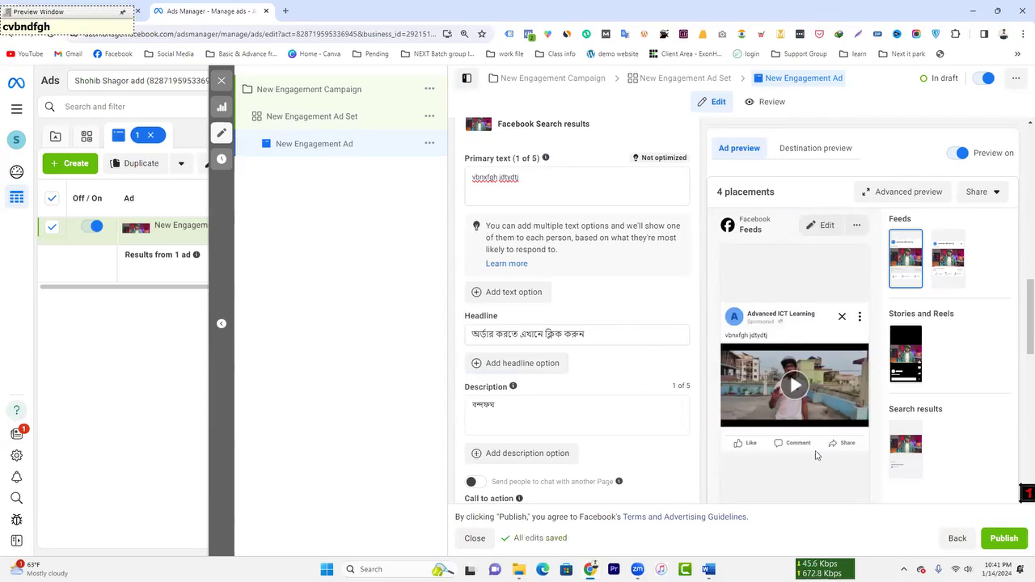
- Close the ad editor and clear the ad set and ad selections in the ads list
{"action": "scroll", "coordinate": [607, 423], "scroll_direction": "down", "scroll_amount": 5}
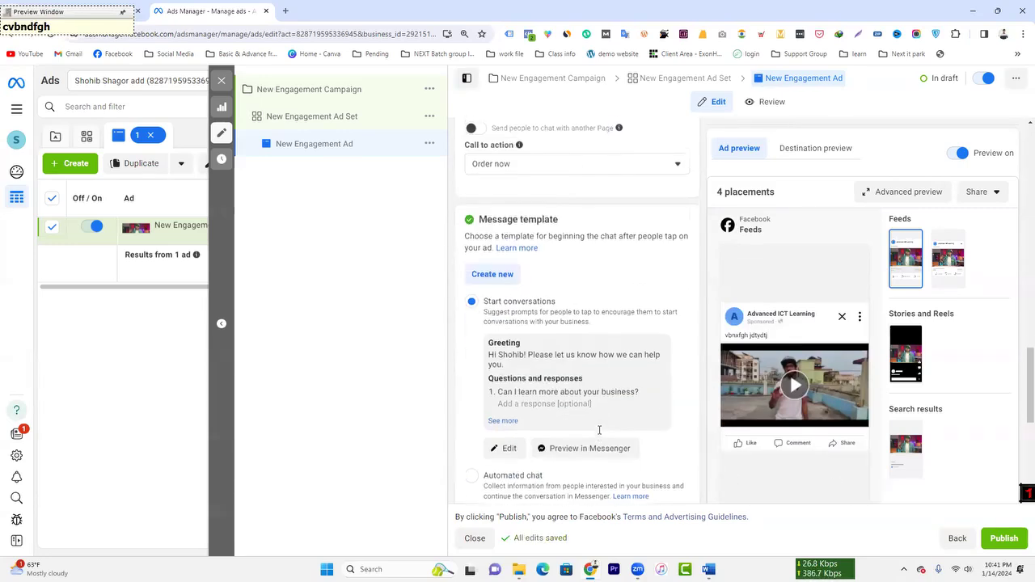
{"action": "scroll", "coordinate": [605, 283], "scroll_direction": "down", "scroll_amount": 3}
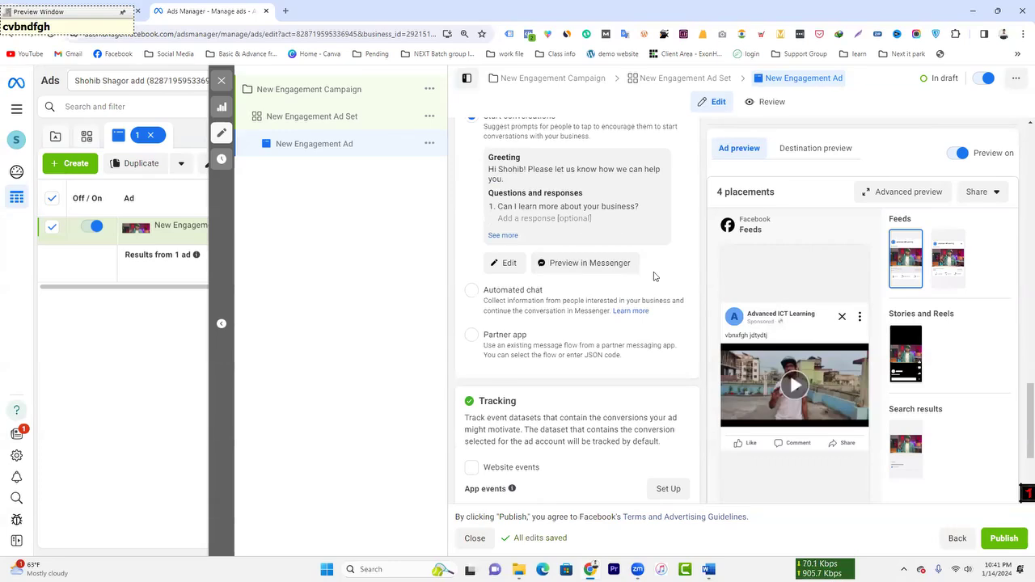
{"action": "scroll", "coordinate": [651, 291], "scroll_direction": "up", "scroll_amount": 7}
{"action": "scroll", "coordinate": [643, 319], "scroll_direction": "up", "scroll_amount": 3}
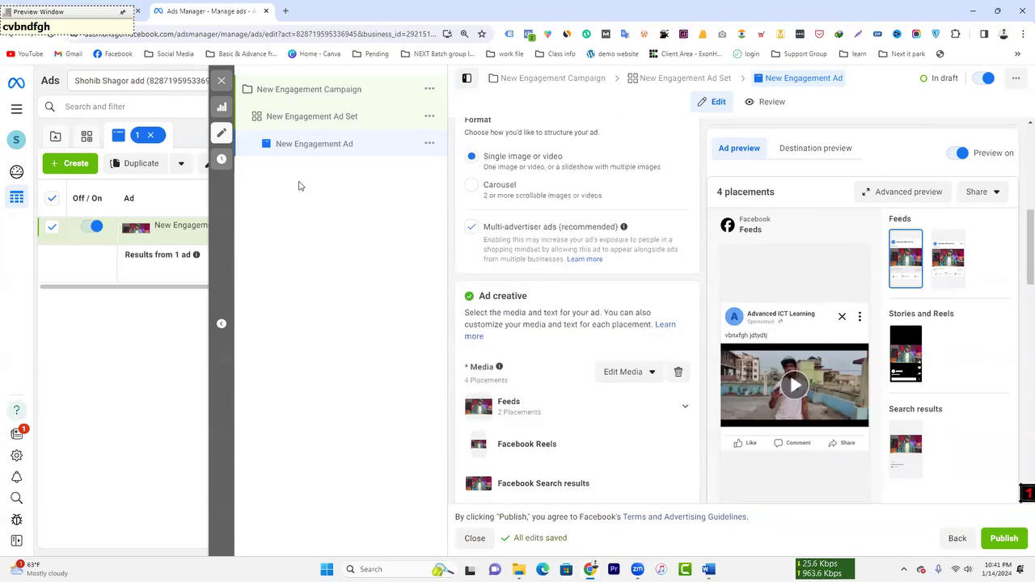
{"action": "left_click", "coordinate": [222, 80]}
{"action": "left_click", "coordinate": [541, 297]}
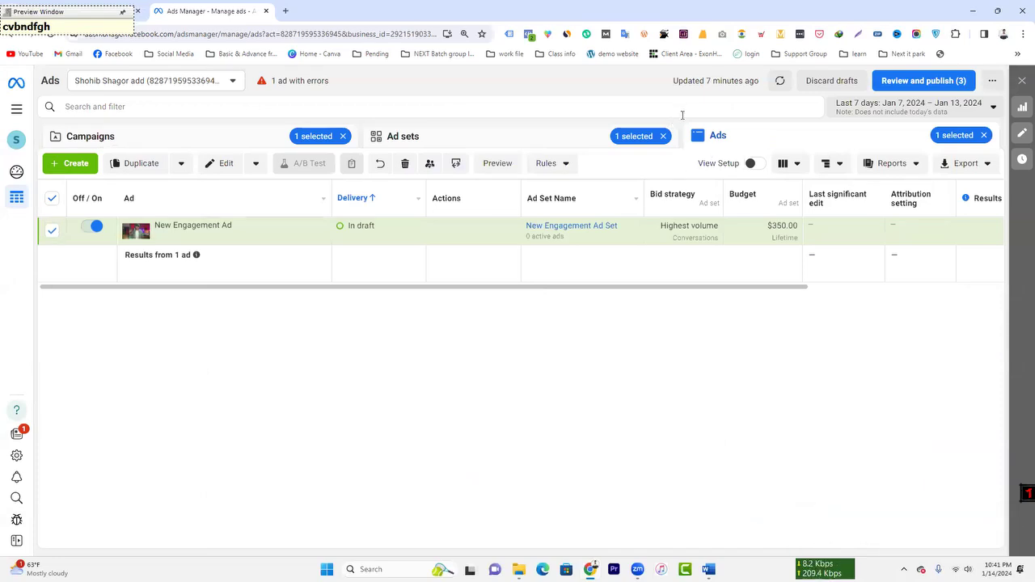
{"action": "left_click", "coordinate": [662, 136]}
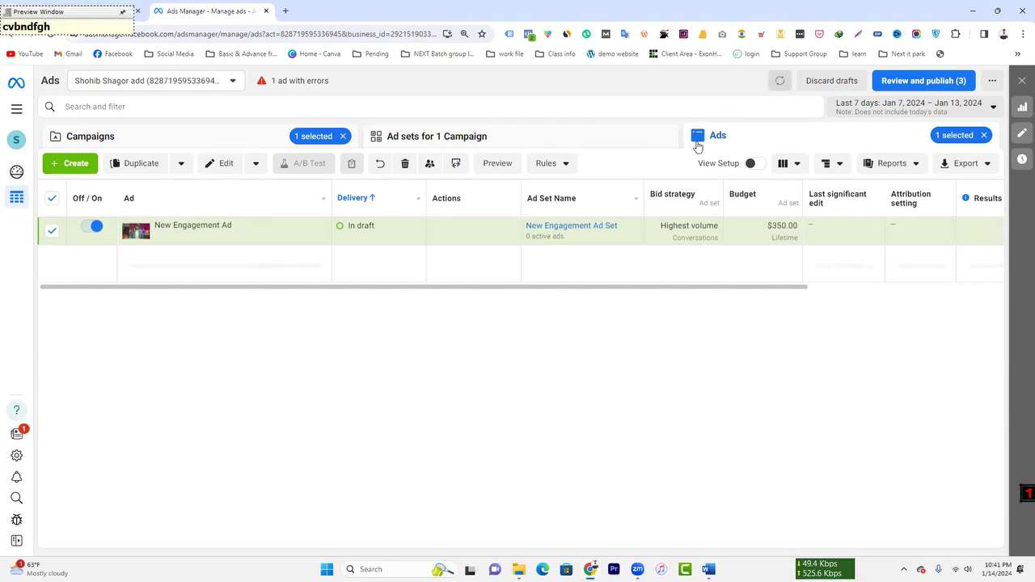
{"action": "left_click", "coordinate": [982, 139]}
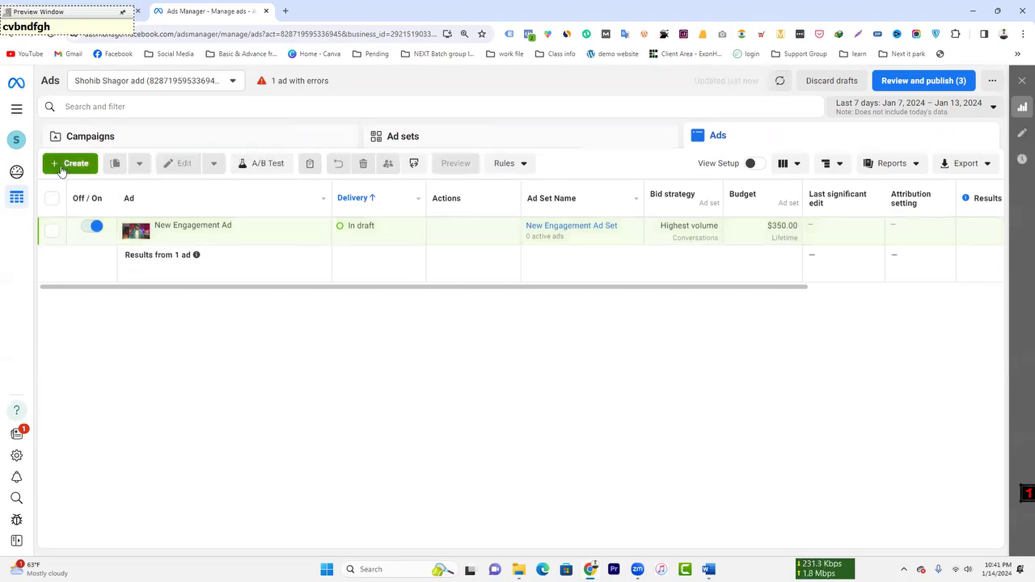
- Create a new Auction campaign with the Engagement objective
{"action": "left_click", "coordinate": [62, 167]}
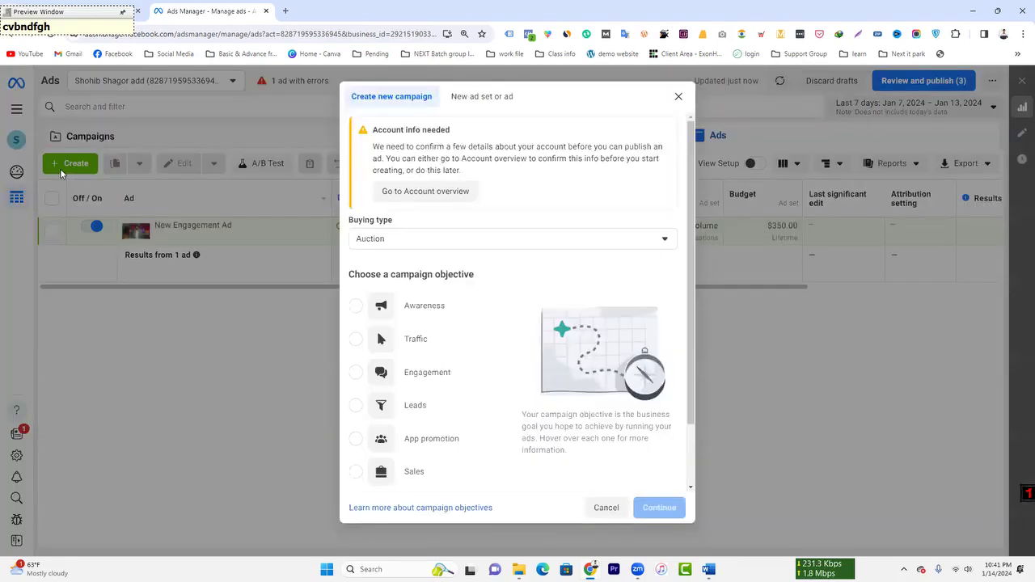
{"action": "left_click", "coordinate": [422, 379]}
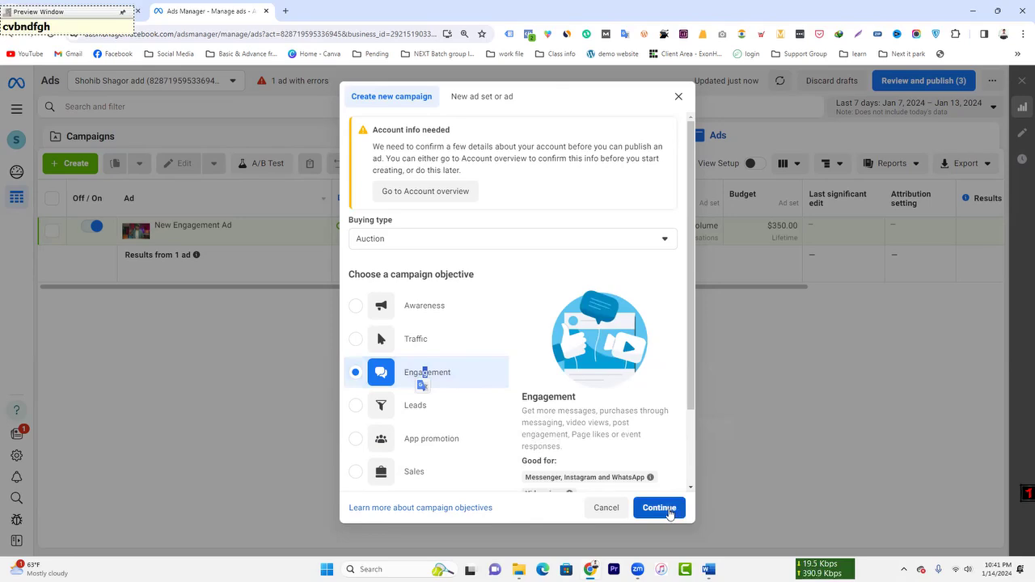
{"action": "left_click", "coordinate": [670, 511]}
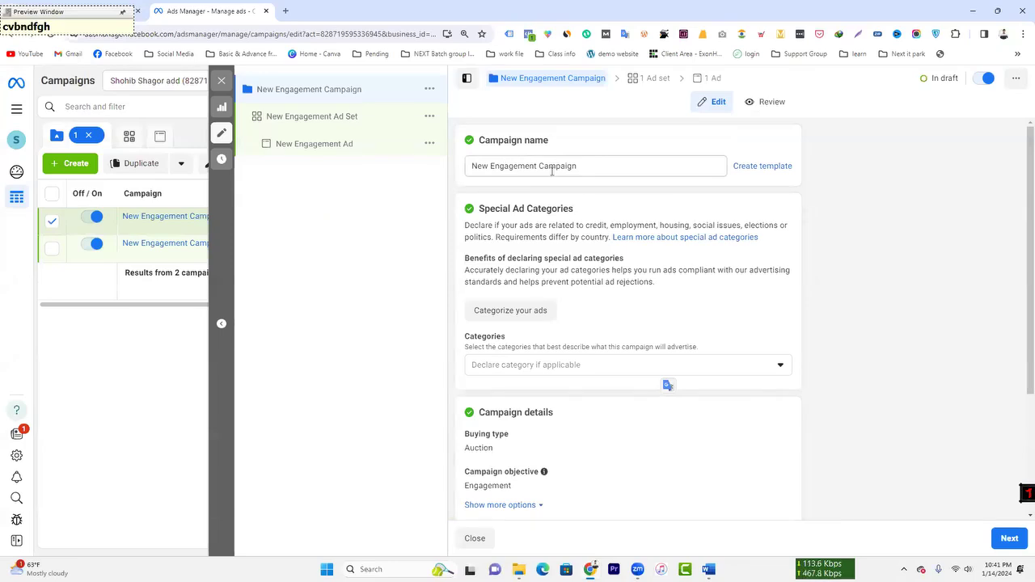
- Turn on Advantage campaign budget for the new campaign and set its daily budget to $1.00
{"action": "scroll", "coordinate": [619, 249], "scroll_direction": "down", "scroll_amount": 2}
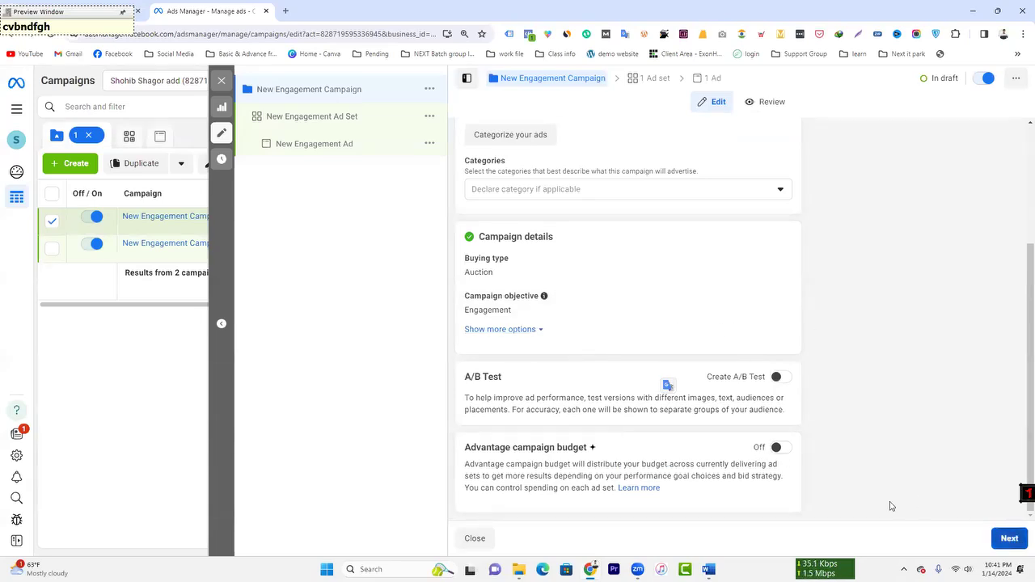
{"action": "left_click", "coordinate": [778, 447]}
{"action": "scroll", "coordinate": [631, 492], "scroll_direction": "down", "scroll_amount": 4}
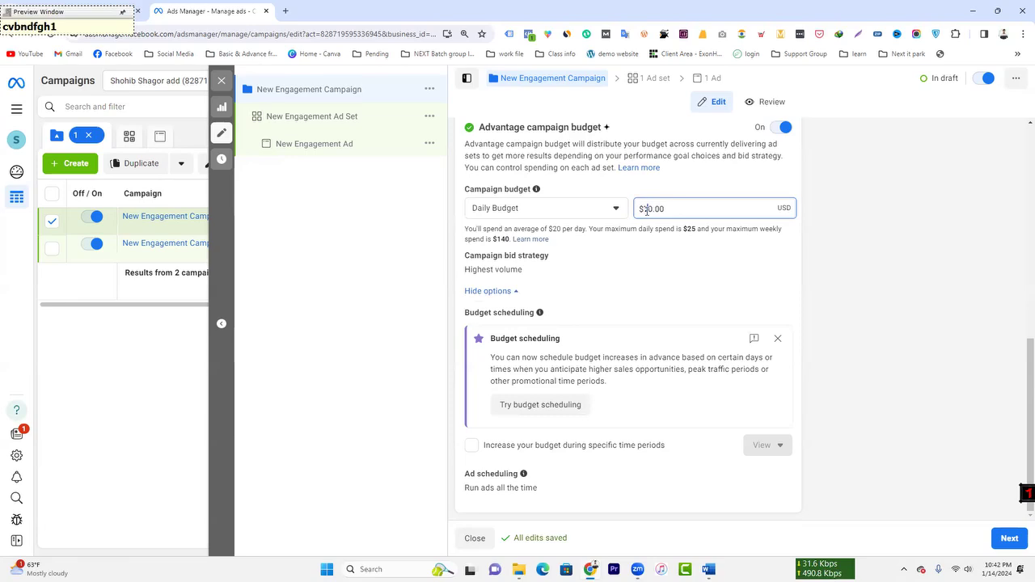
{"action": "key", "text": "BackSpace"}
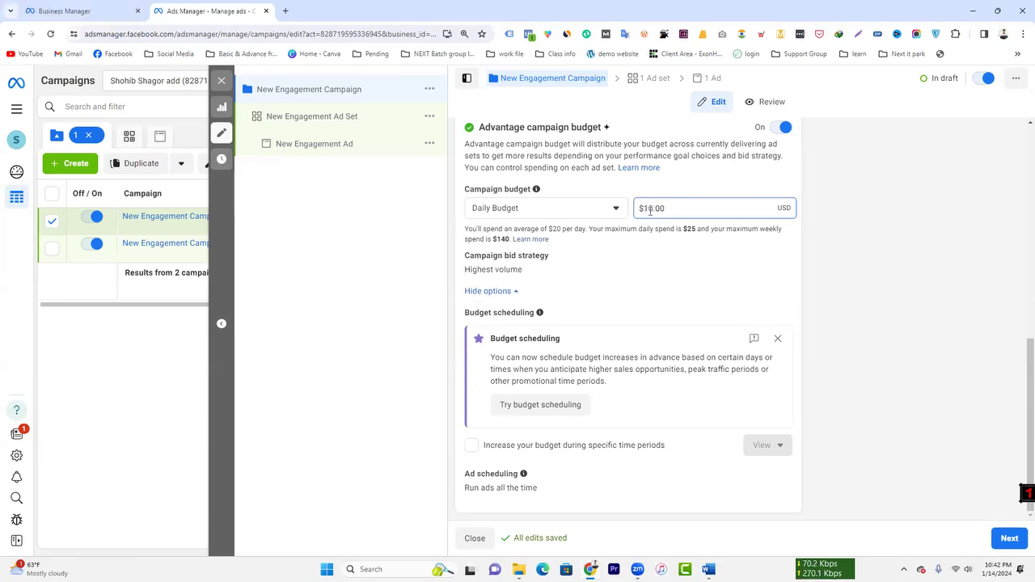
{"action": "left_click", "coordinate": [704, 170]}
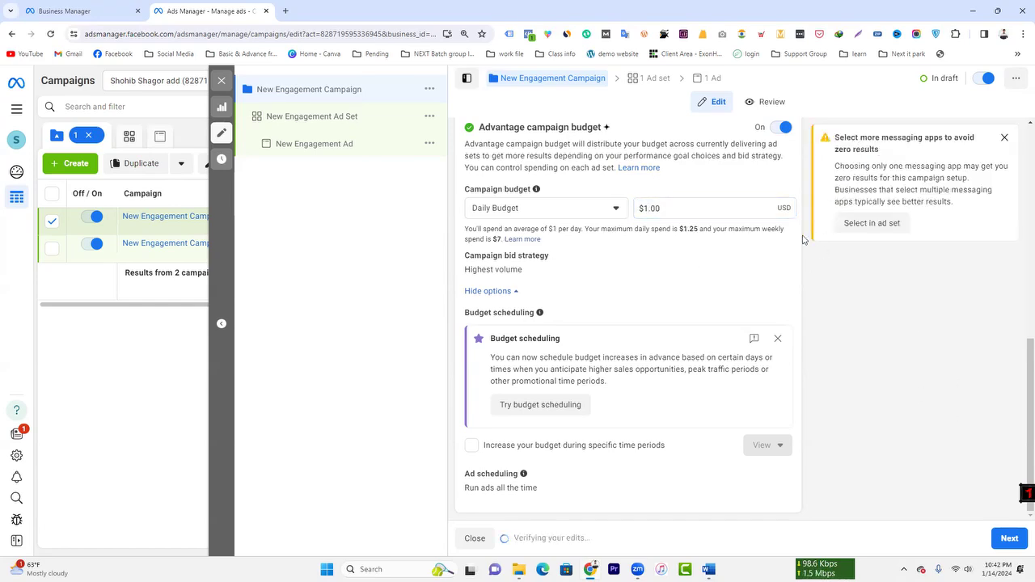
- Continue to the new engagement ad set and check its available performance goal options
{"action": "left_click", "coordinate": [1018, 547]}
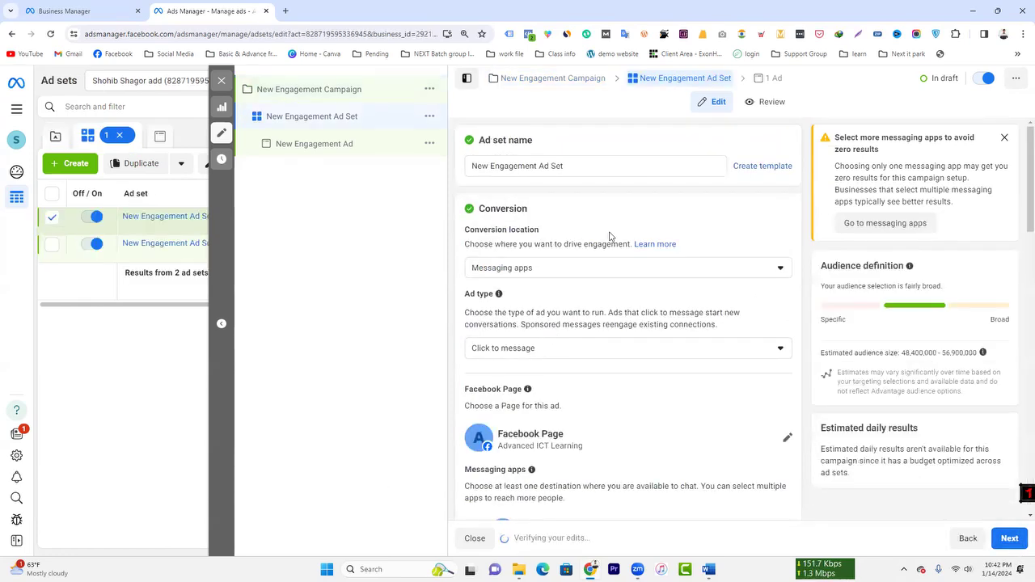
{"action": "left_click", "coordinate": [544, 164]}
{"action": "scroll", "coordinate": [583, 268], "scroll_direction": "down", "scroll_amount": 4}
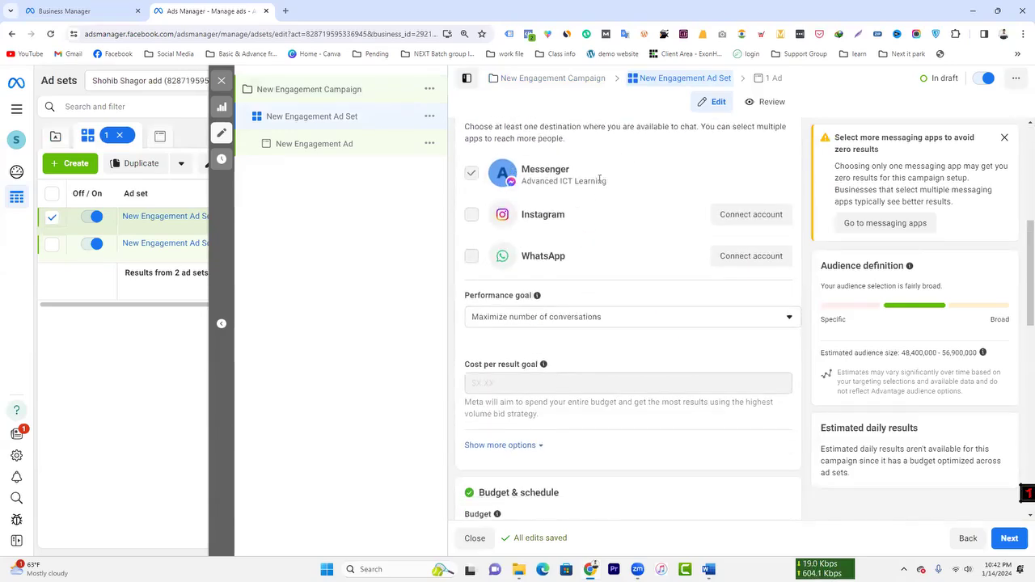
{"action": "left_click", "coordinate": [556, 325]}
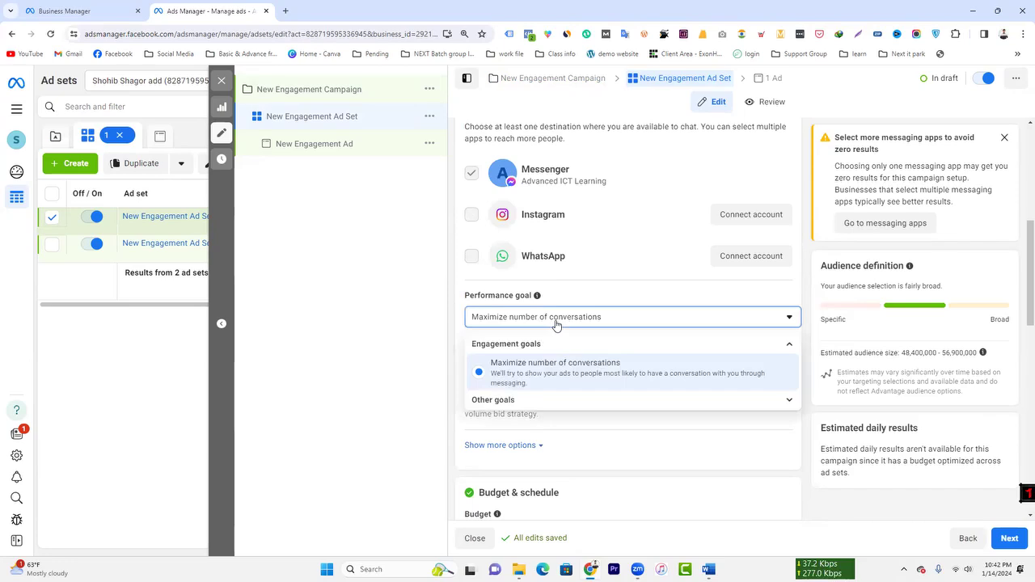
{"action": "left_click", "coordinate": [562, 325]}
- Return to the campaign level and examine its buying type, campaign objective choices and budget section
{"action": "left_click", "coordinate": [332, 90]}
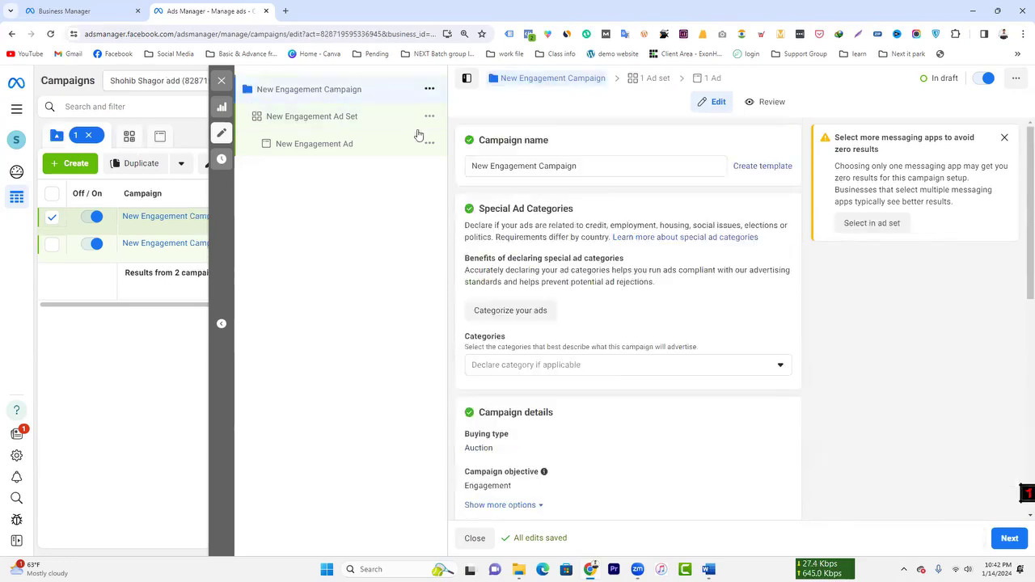
{"action": "scroll", "coordinate": [581, 334], "scroll_direction": "down", "scroll_amount": 2}
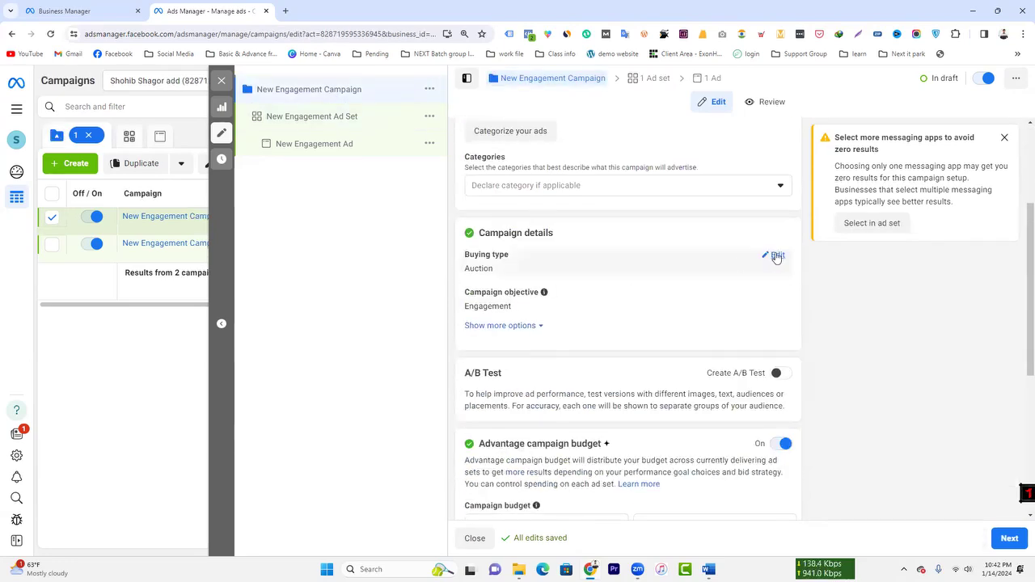
{"action": "left_click", "coordinate": [770, 269]}
{"action": "left_click", "coordinate": [774, 273]}
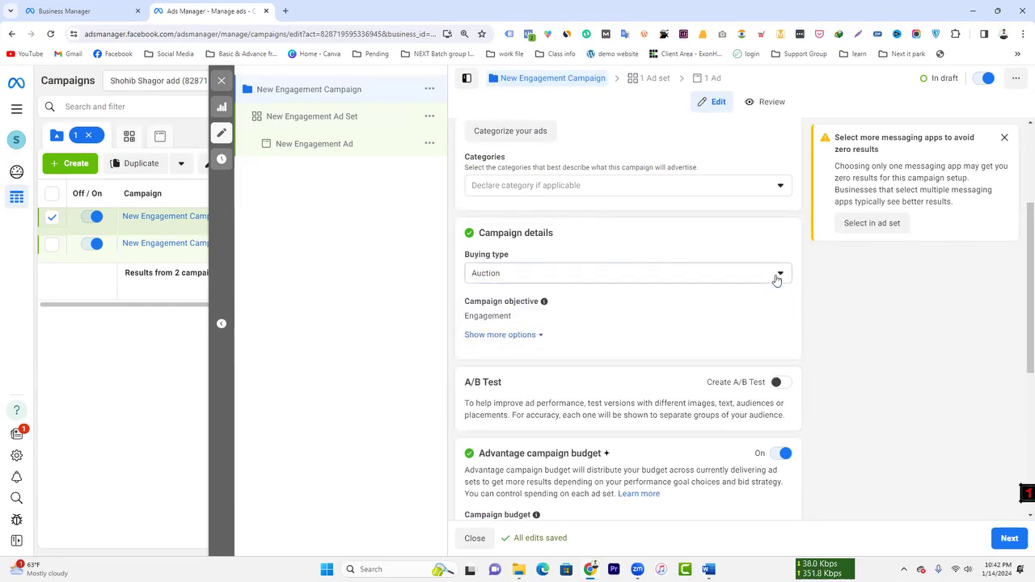
{"action": "left_click", "coordinate": [768, 310]}
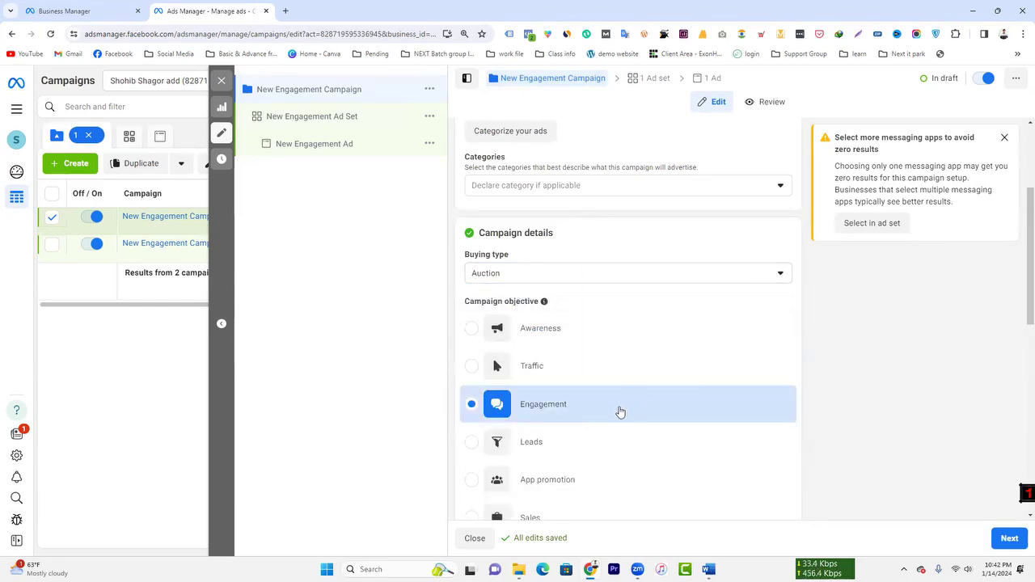
{"action": "scroll", "coordinate": [687, 405], "scroll_direction": "down", "scroll_amount": 2}
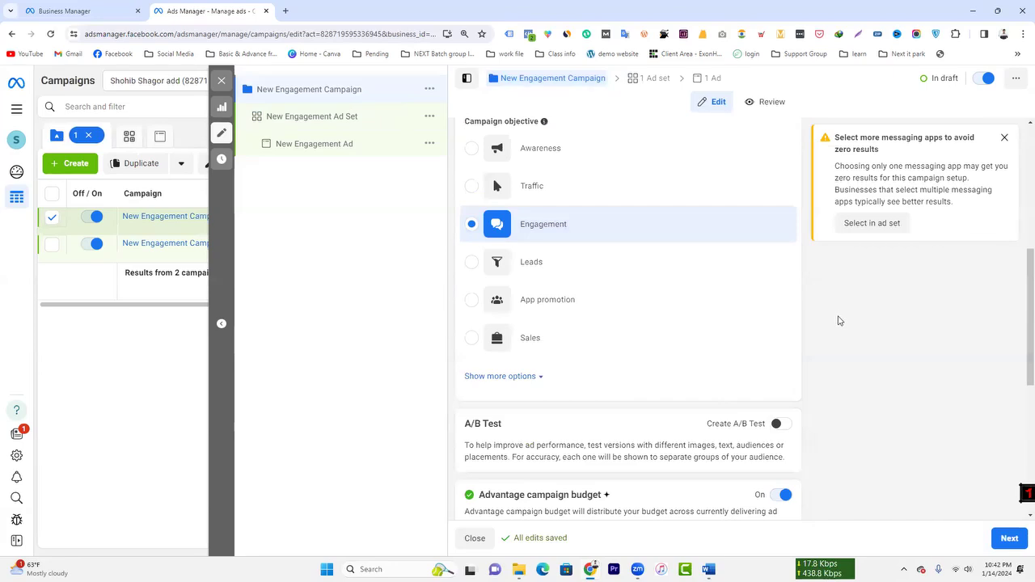
{"action": "scroll", "coordinate": [839, 363], "scroll_direction": "down", "scroll_amount": 2}
- Set the ad set's conversion location to Facebook Page and choose Beauty Studio Cosmetics as the page to promote
{"action": "left_click", "coordinate": [1007, 542]}
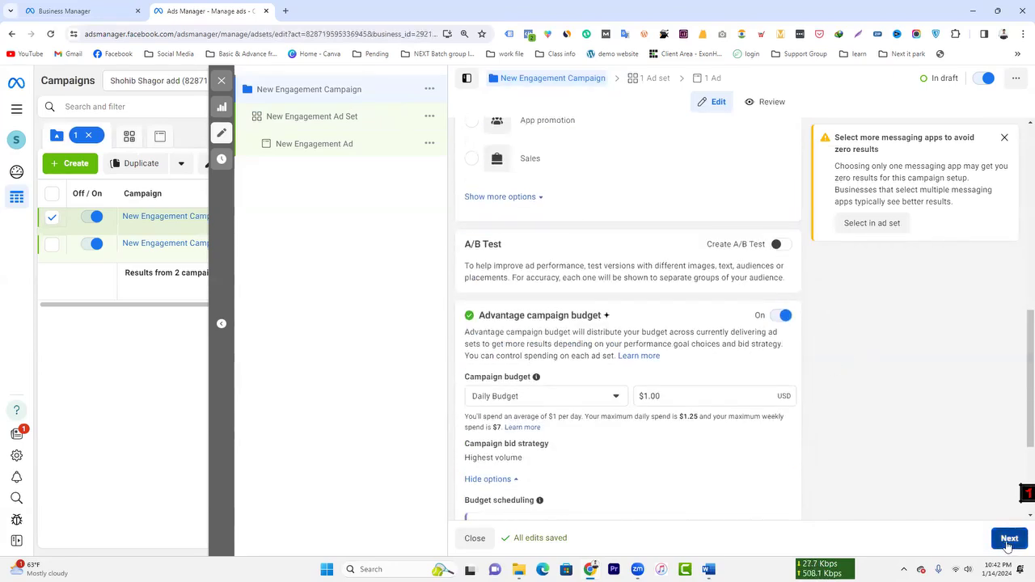
{"action": "left_click", "coordinate": [600, 275]}
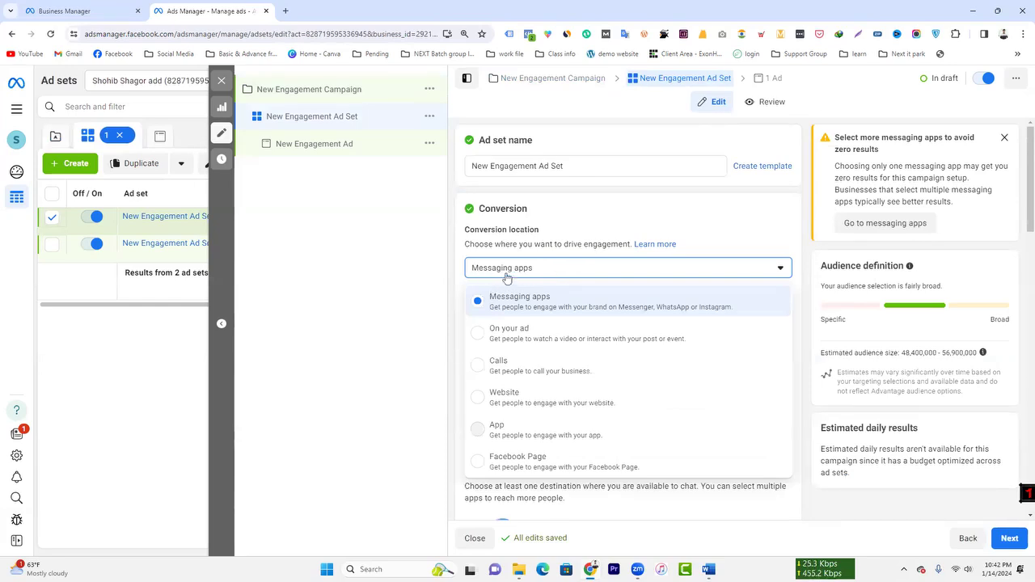
{"action": "left_click", "coordinate": [550, 461]}
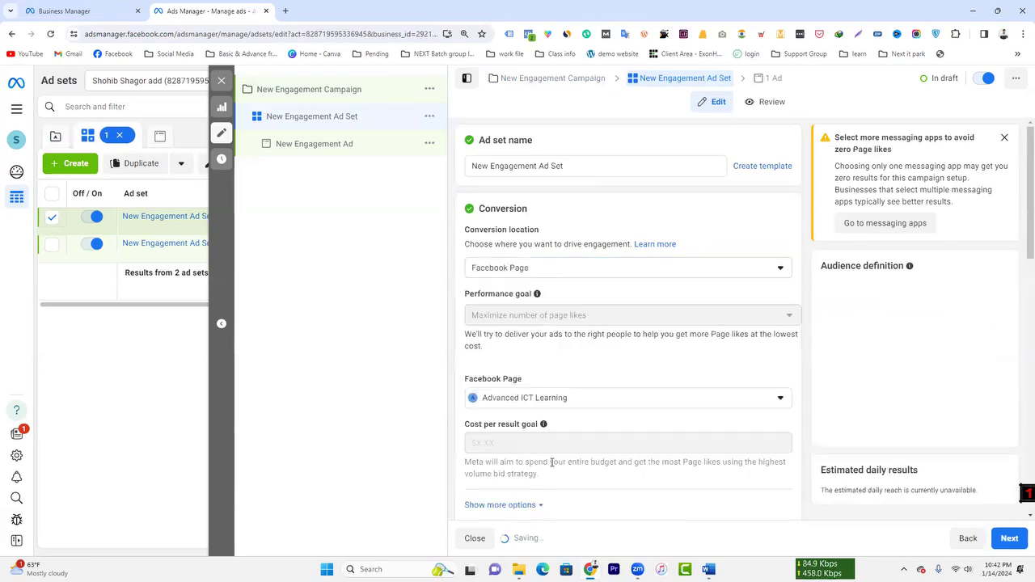
{"action": "left_click", "coordinate": [552, 273]}
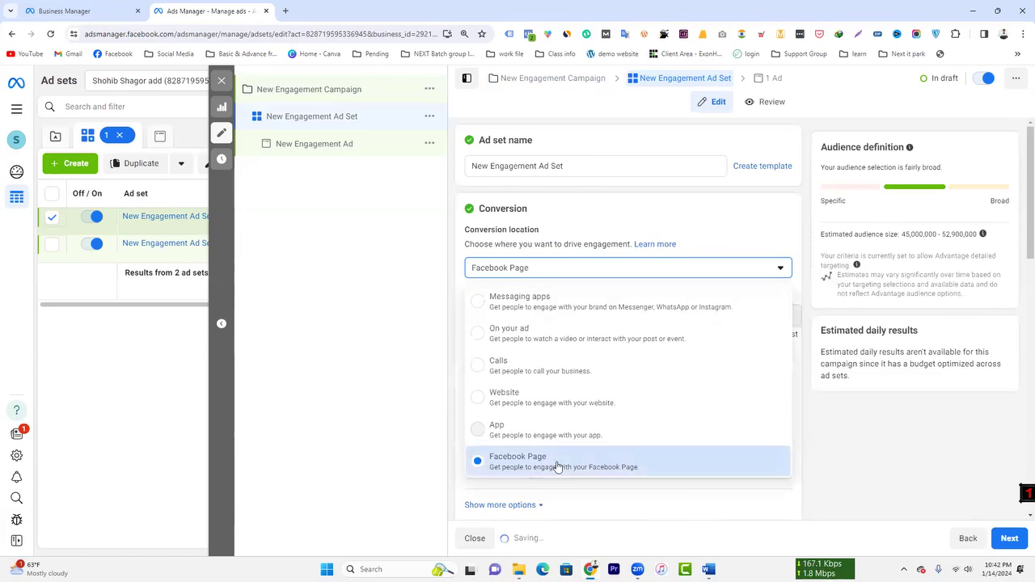
{"action": "left_click", "coordinate": [417, 444]}
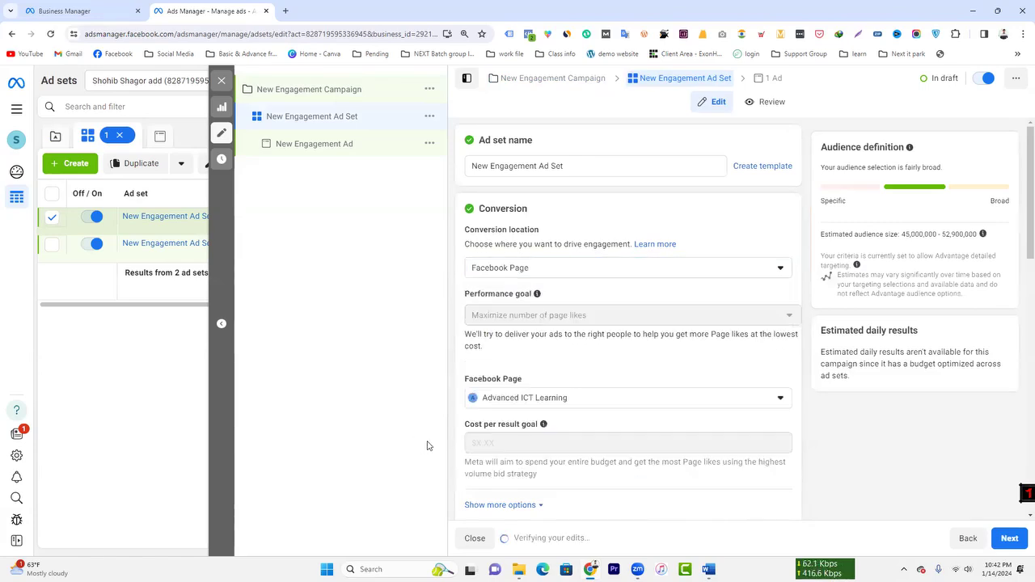
{"action": "left_click", "coordinate": [556, 396]}
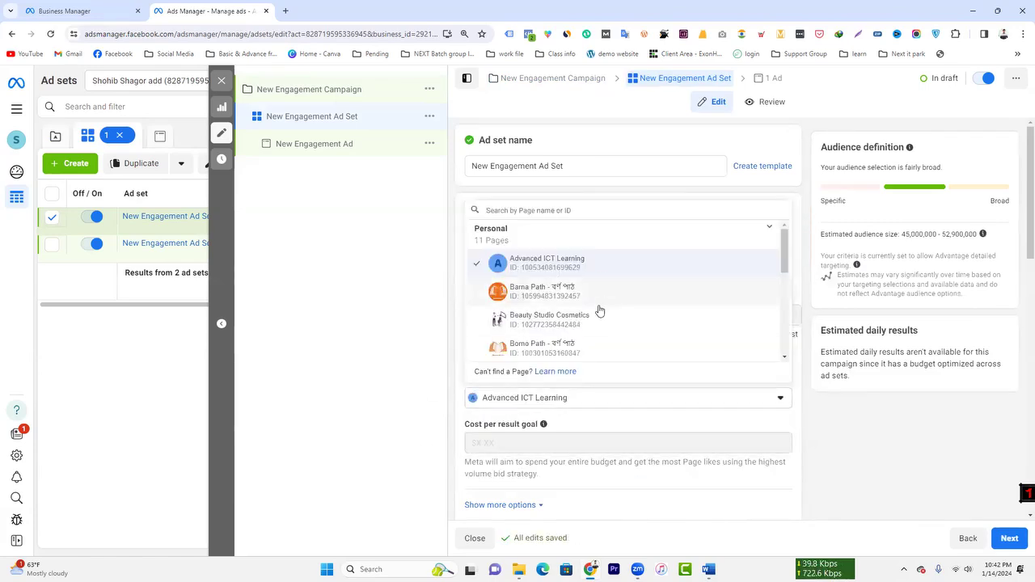
{"action": "left_click", "coordinate": [534, 317]}
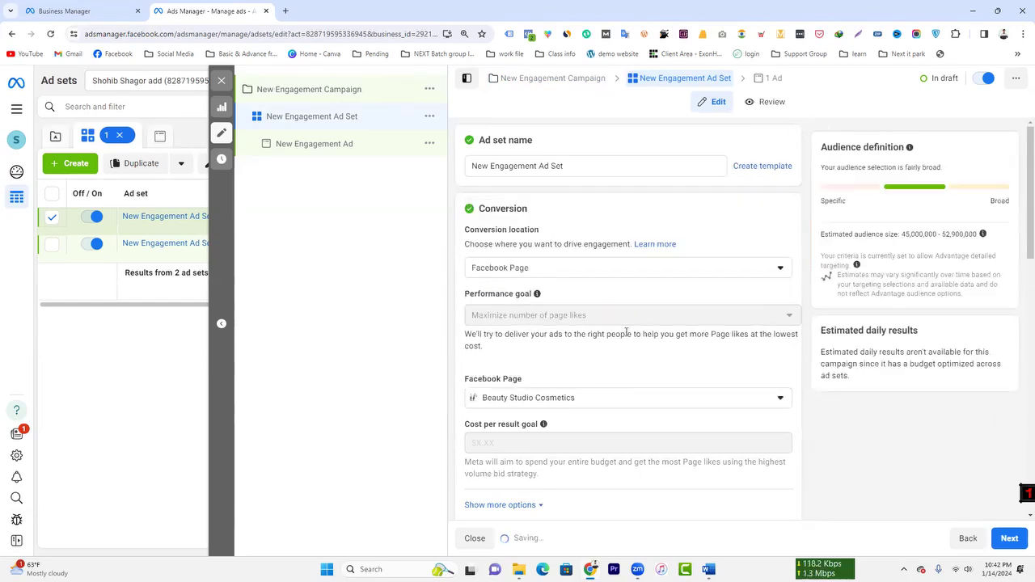
- Review the ad set's budget and schedule, and open the audience locations for editing
{"action": "scroll", "coordinate": [626, 332], "scroll_direction": "down", "scroll_amount": 5}
{"action": "scroll", "coordinate": [640, 282], "scroll_direction": "up", "scroll_amount": 2}
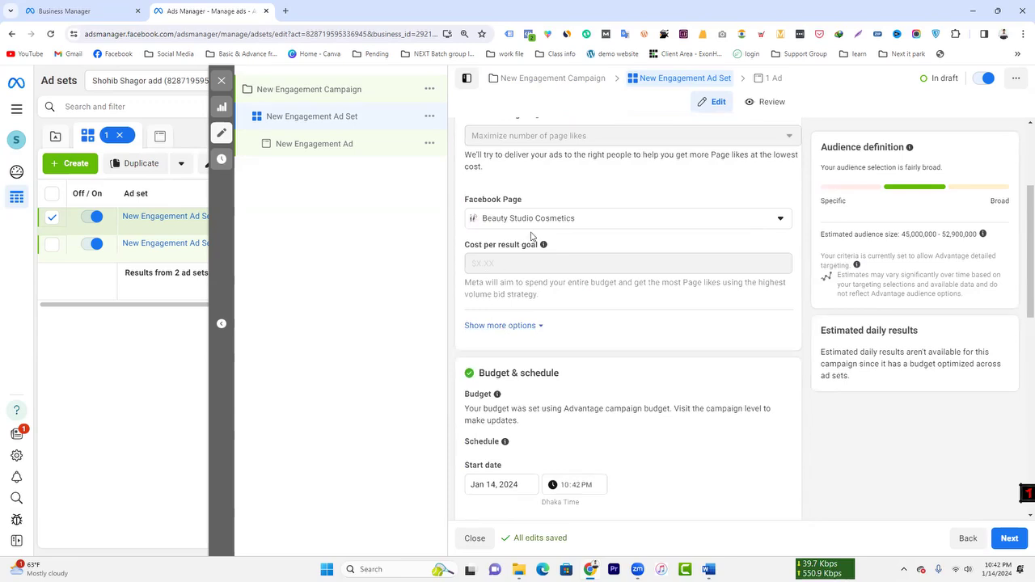
{"action": "scroll", "coordinate": [537, 267], "scroll_direction": "down", "scroll_amount": 3}
{"action": "scroll", "coordinate": [549, 343], "scroll_direction": "down", "scroll_amount": 2}
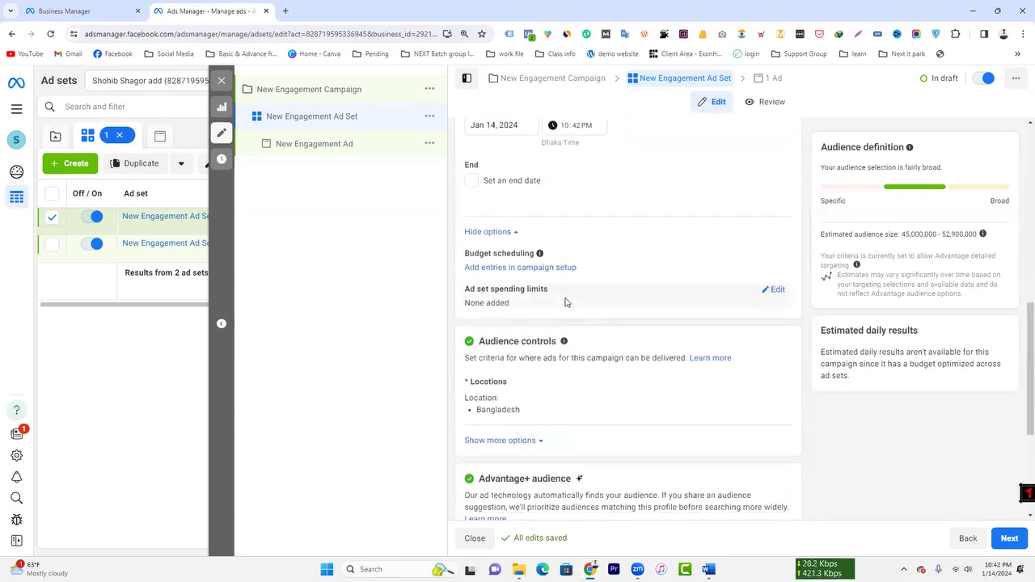
{"action": "left_click", "coordinate": [774, 385]}
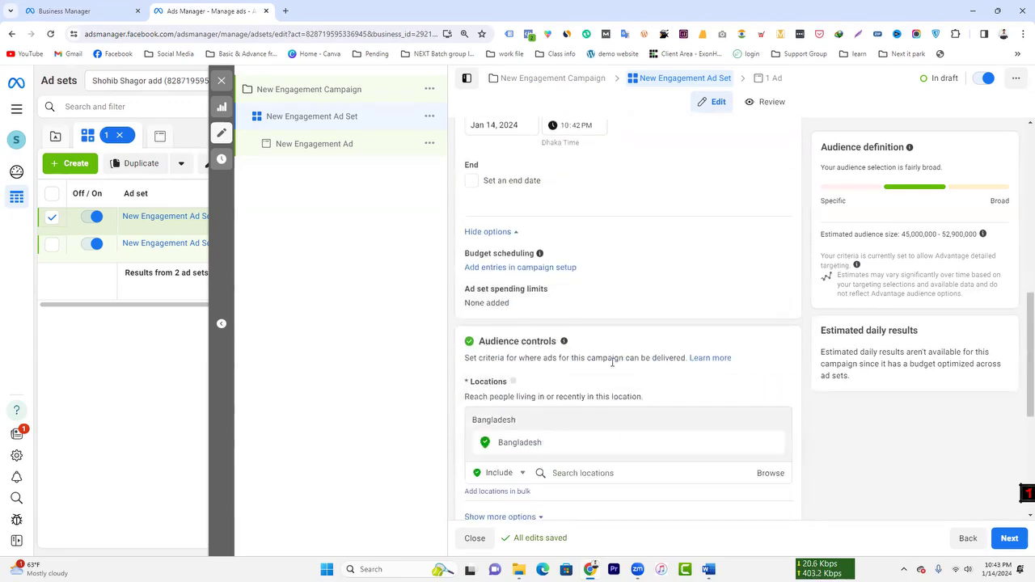
{"action": "scroll", "coordinate": [656, 357], "scroll_direction": "down", "scroll_amount": 2}
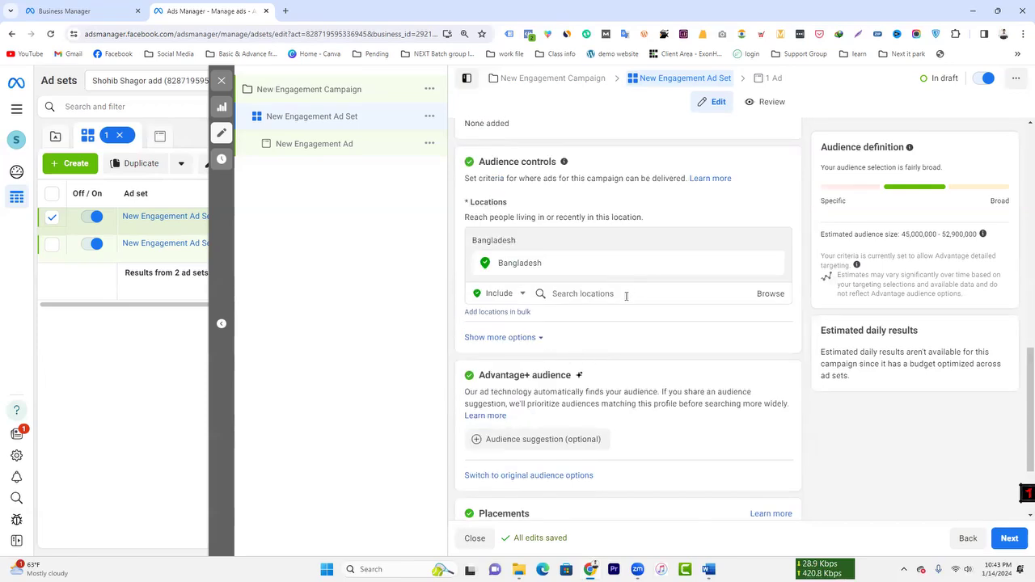
{"action": "scroll", "coordinate": [638, 356], "scroll_direction": "down", "scroll_amount": 2}
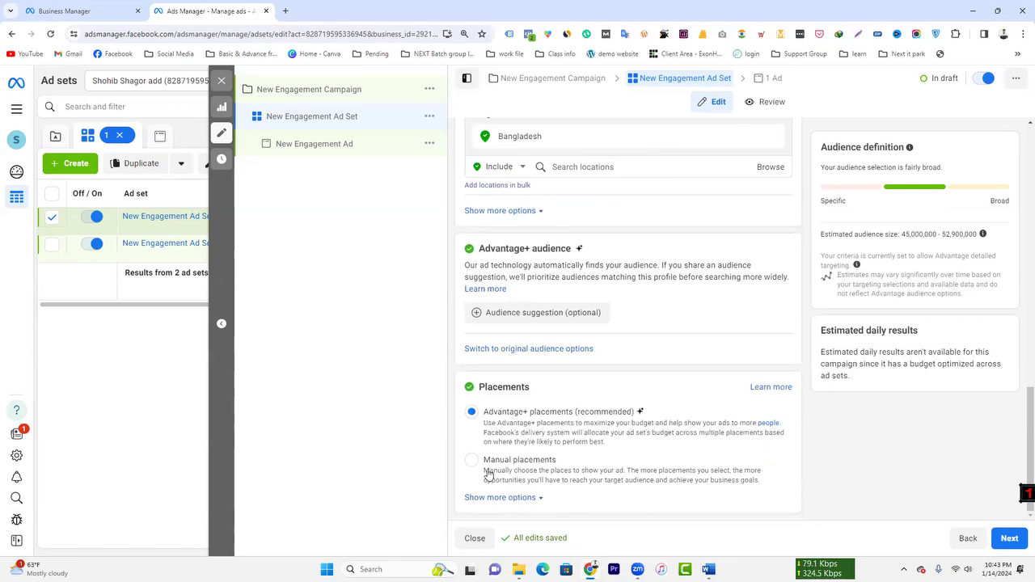
- Switch the ad set to manual placements and continue to the ad
{"action": "left_click", "coordinate": [475, 461]}
{"action": "scroll", "coordinate": [680, 364], "scroll_direction": "down", "scroll_amount": 4}
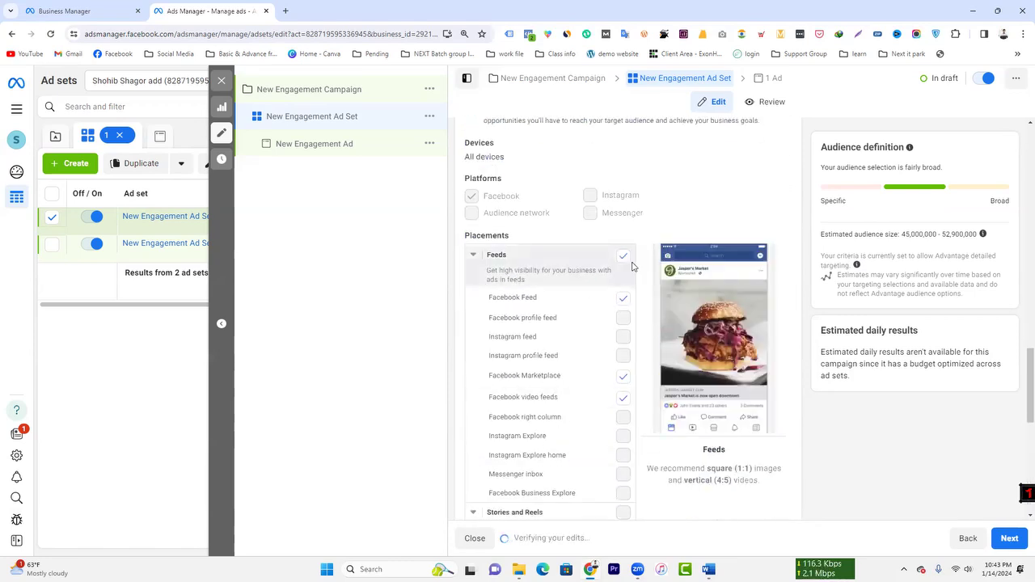
{"action": "scroll", "coordinate": [682, 283], "scroll_direction": "down", "scroll_amount": 5}
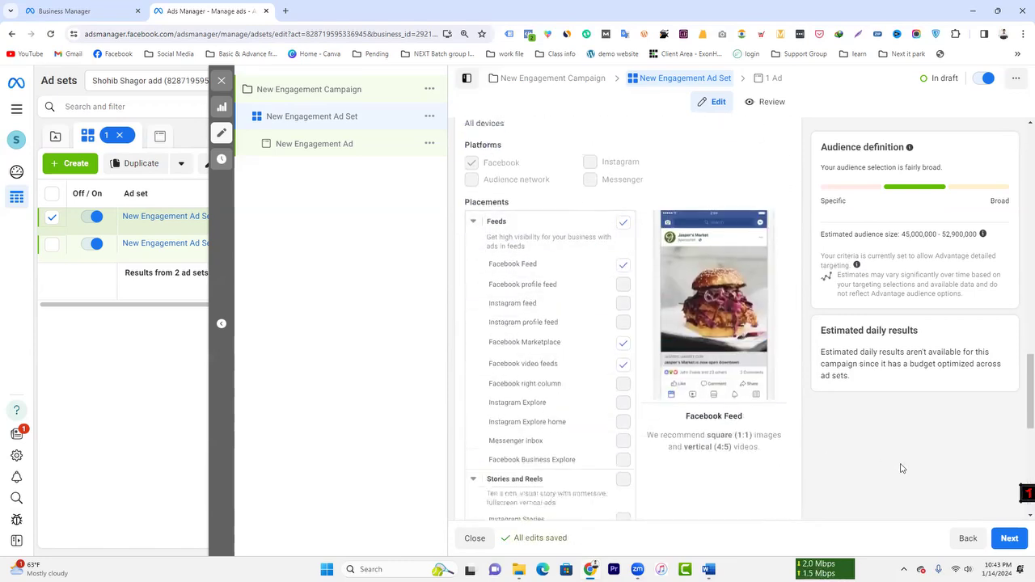
{"action": "left_click", "coordinate": [1012, 537]}
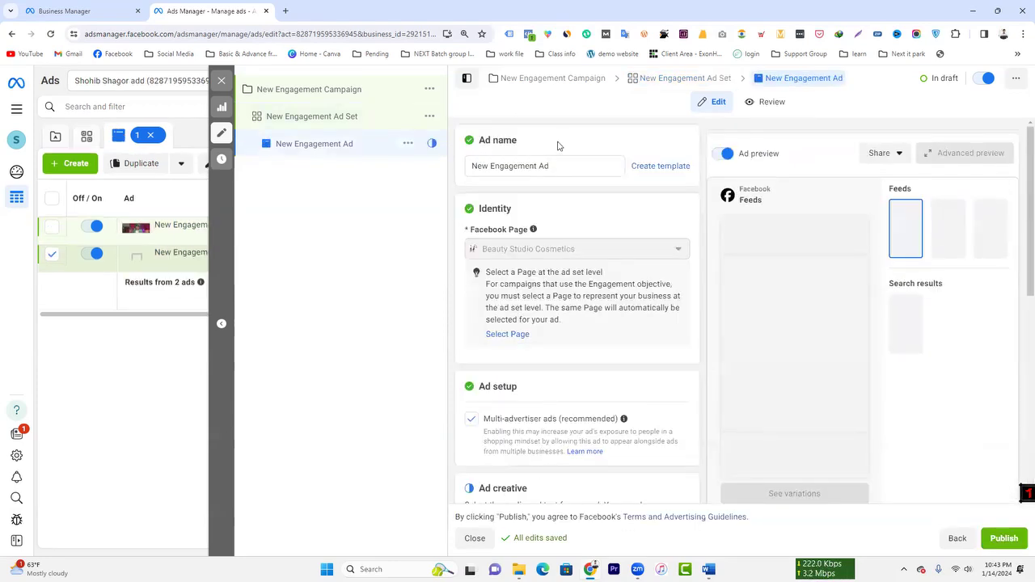
- Add the 8:00 long, 1920 × 1080 account video as the ad's media
{"action": "scroll", "coordinate": [639, 323], "scroll_direction": "down", "scroll_amount": 5}
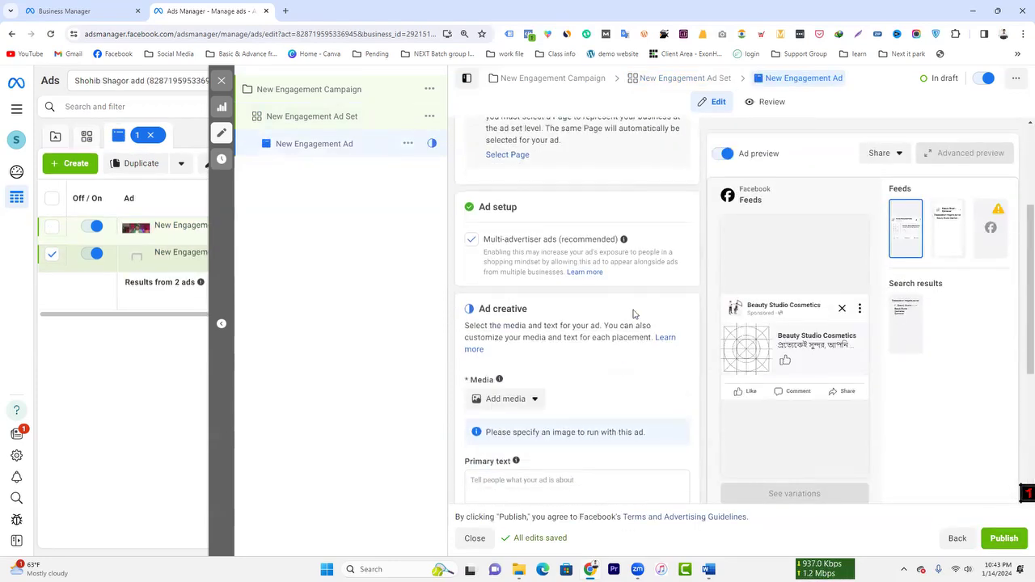
{"action": "left_click", "coordinate": [513, 223]}
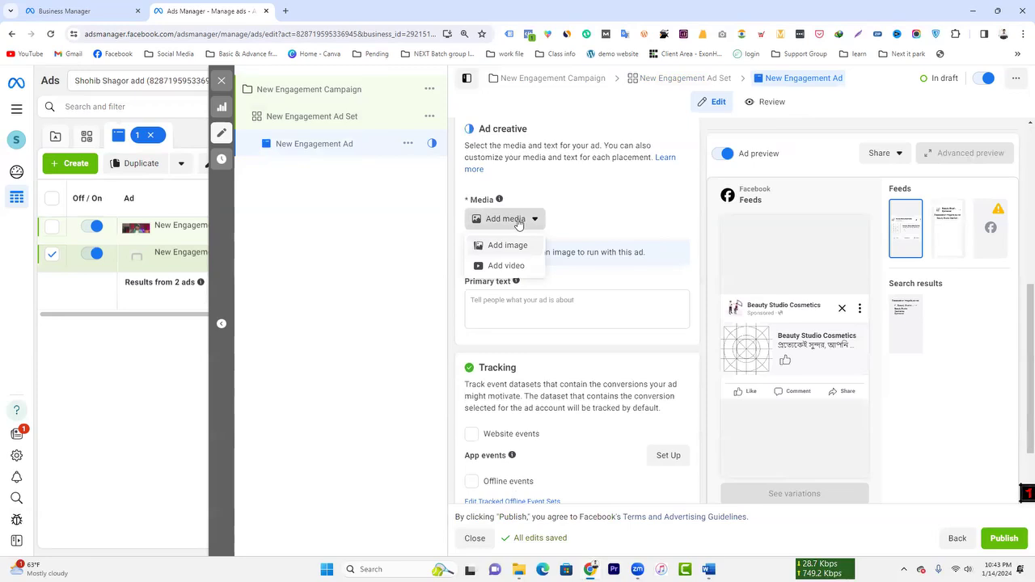
{"action": "left_click", "coordinate": [505, 268]}
{"action": "left_click", "coordinate": [414, 212]}
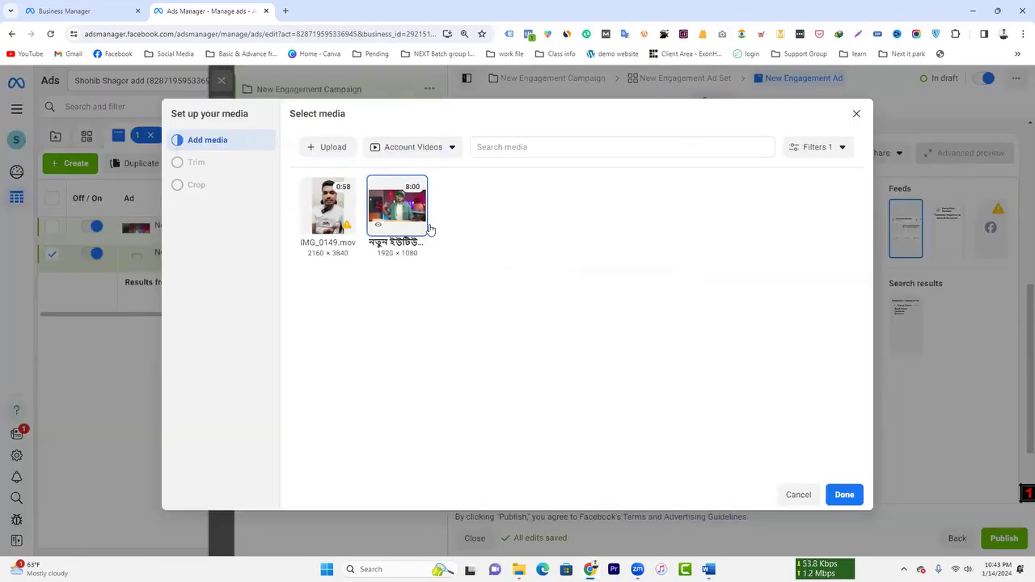
{"action": "left_click", "coordinate": [843, 495]}
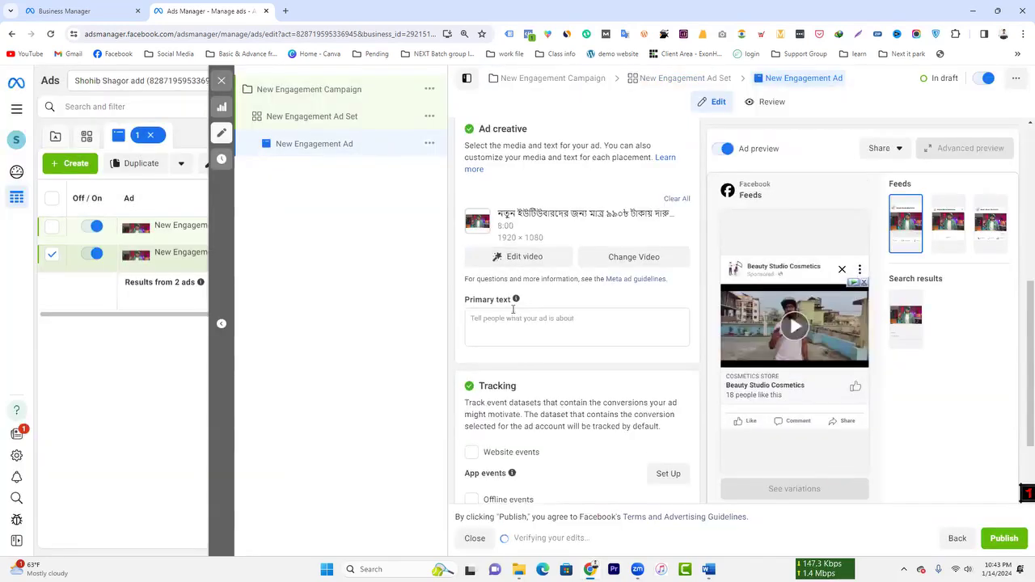
- Review the ad's primary text options and tracking settings
{"action": "left_click", "coordinate": [506, 327]}
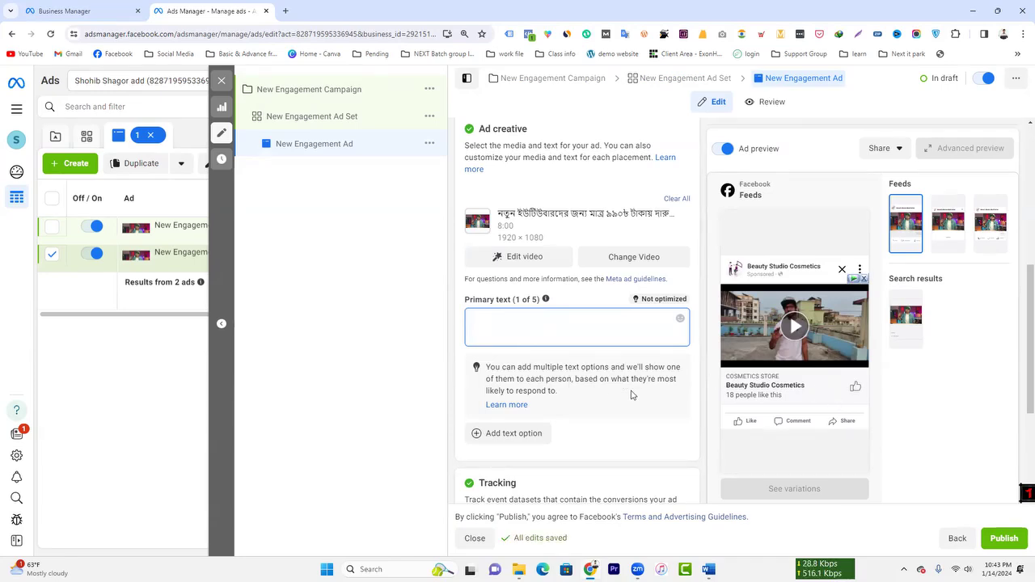
{"action": "scroll", "coordinate": [629, 405], "scroll_direction": "down", "scroll_amount": 3}
{"action": "scroll", "coordinate": [615, 323], "scroll_direction": "down", "scroll_amount": 1}
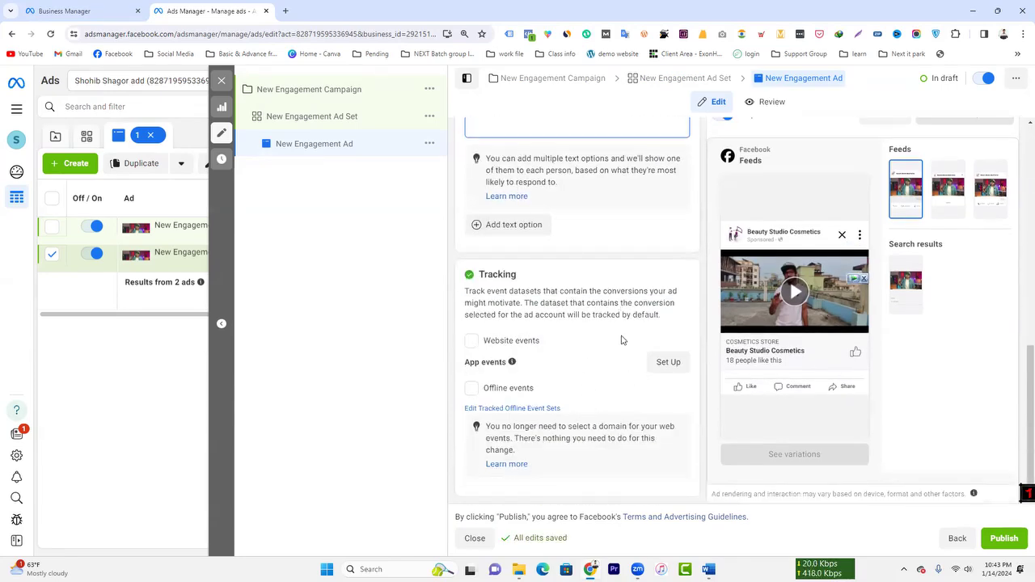
{"action": "scroll", "coordinate": [585, 355], "scroll_direction": "up", "scroll_amount": 10}
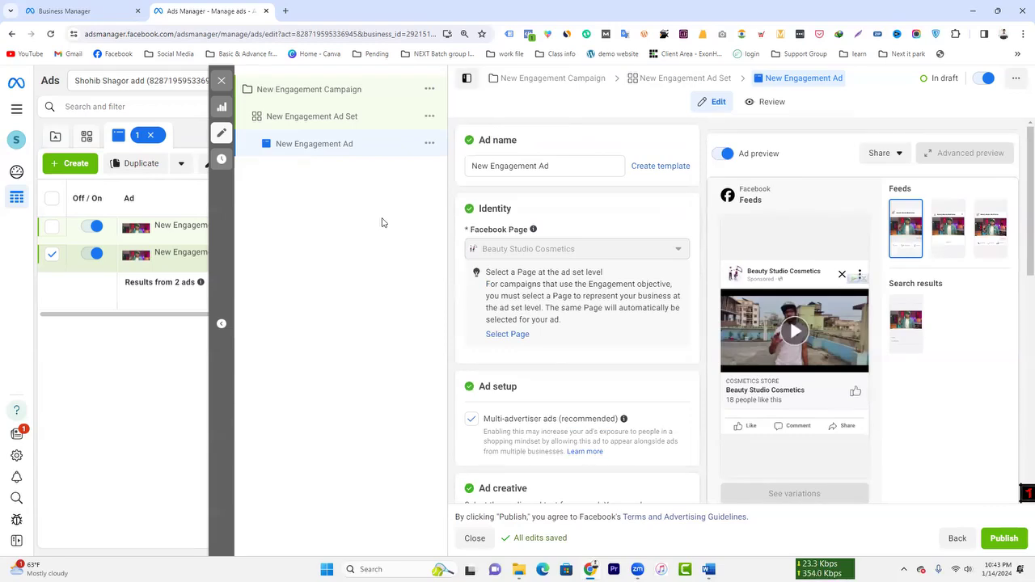
- Close the ad editor and clear the ad set, ad and campaign selections, ending in the campaigns list
{"action": "left_click", "coordinate": [222, 80]}
{"action": "left_click", "coordinate": [544, 298]}
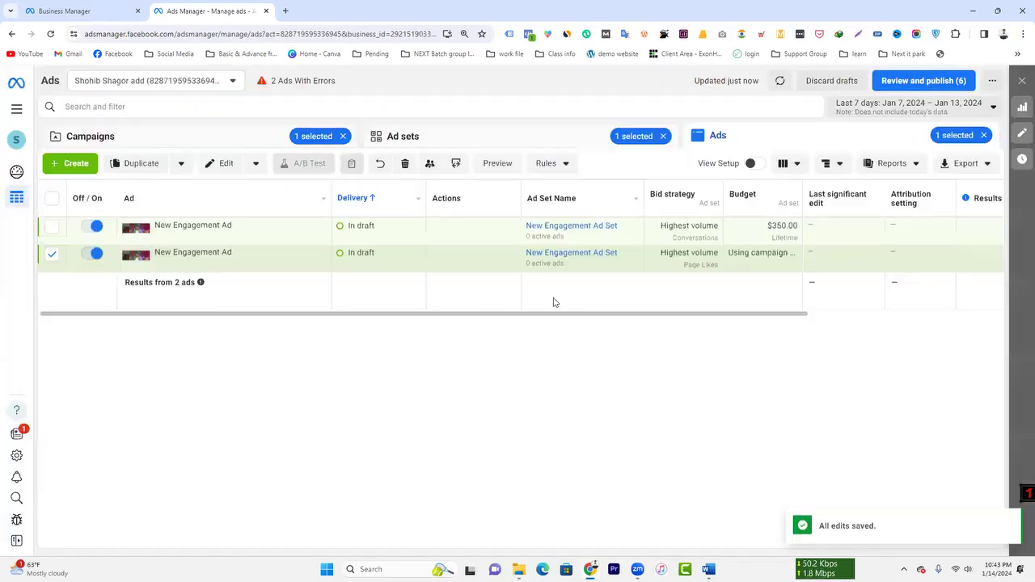
{"action": "left_click", "coordinate": [663, 136]}
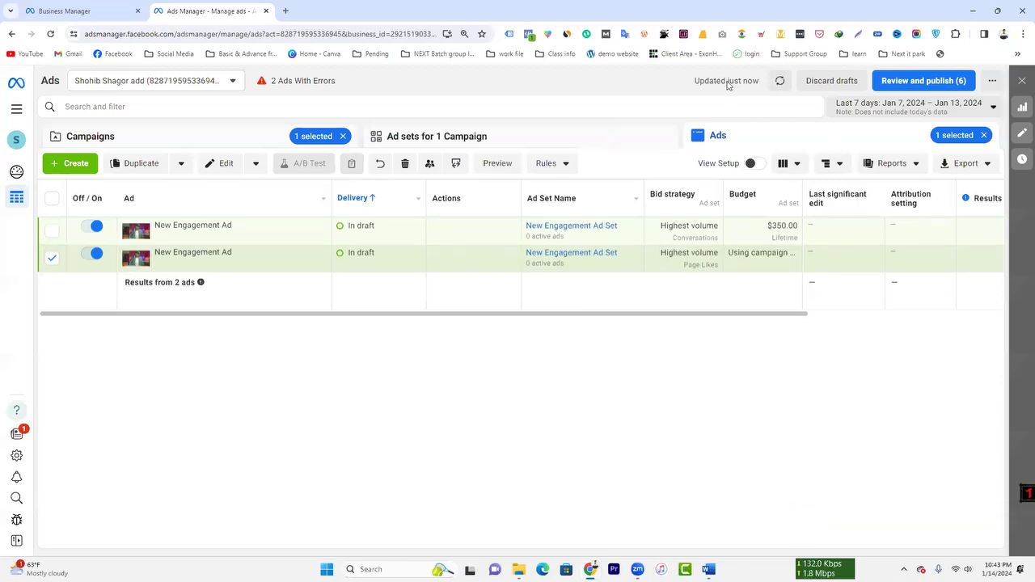
{"action": "left_click", "coordinate": [984, 136]}
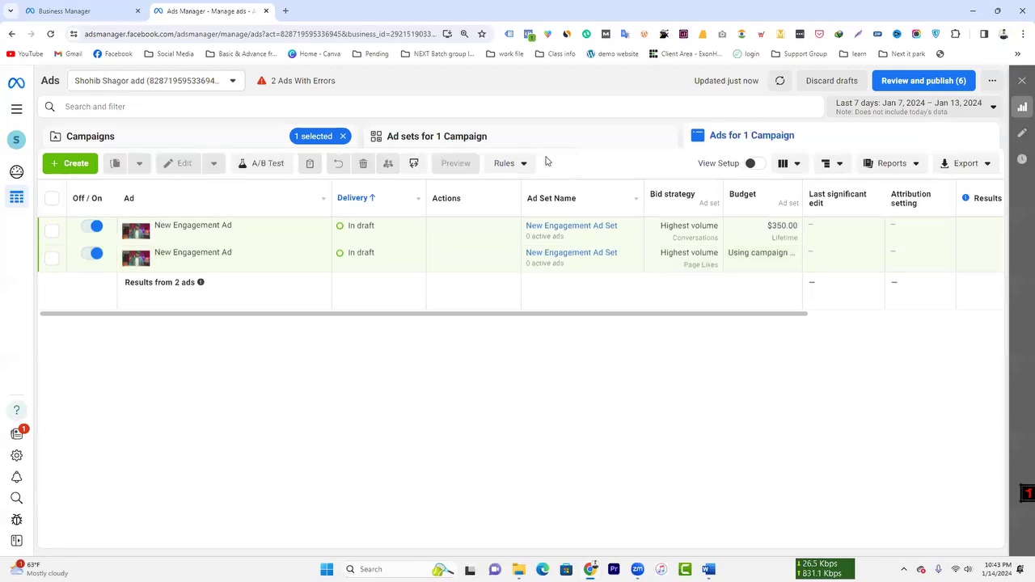
{"action": "left_click", "coordinate": [343, 138]}
{"action": "left_click", "coordinate": [224, 139]}
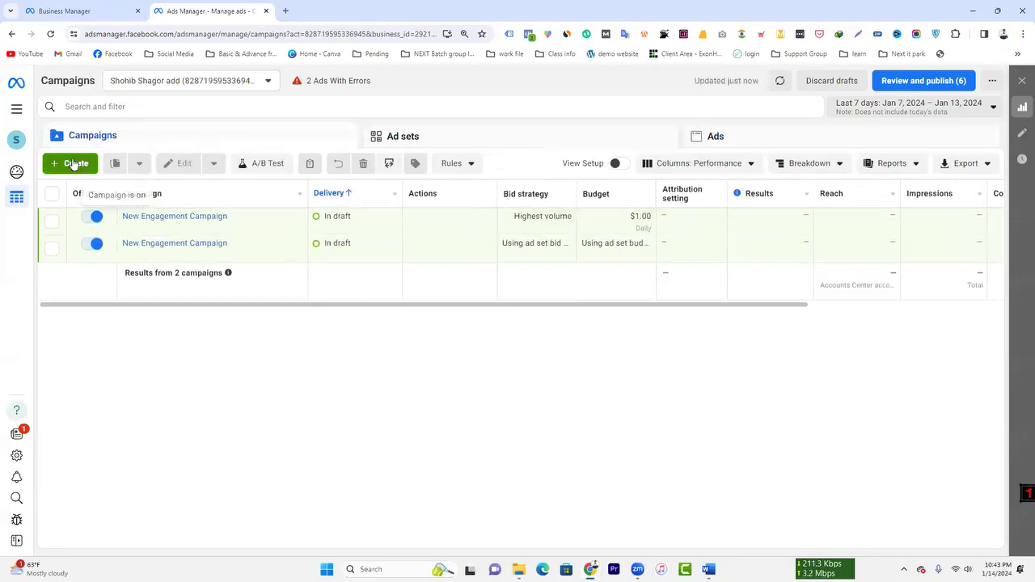
- Create a new campaign with the Sales objective using the manual sales campaign setup
{"action": "left_click", "coordinate": [76, 163]}
{"action": "left_click", "coordinate": [400, 474]}
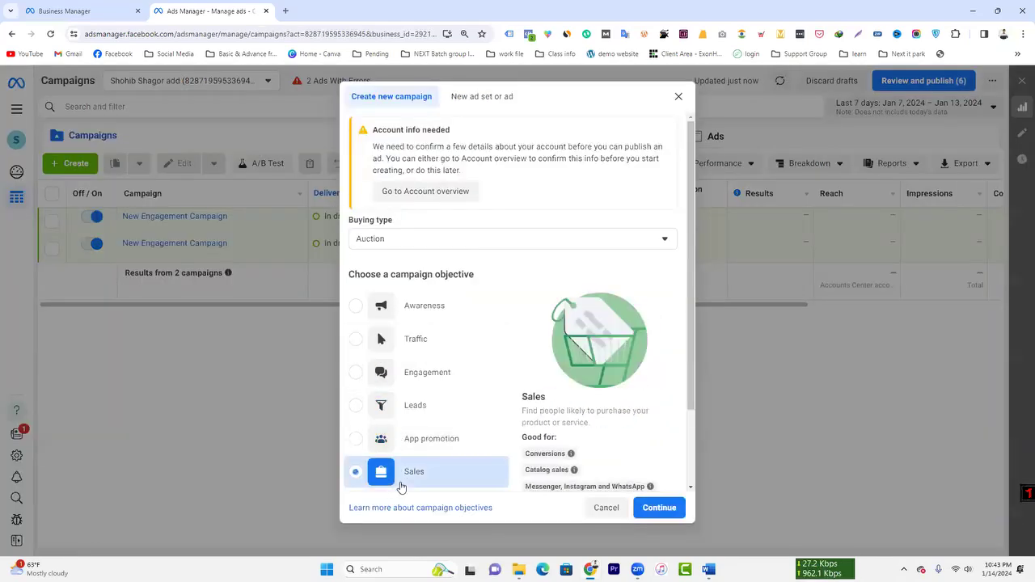
{"action": "left_click", "coordinate": [659, 509]}
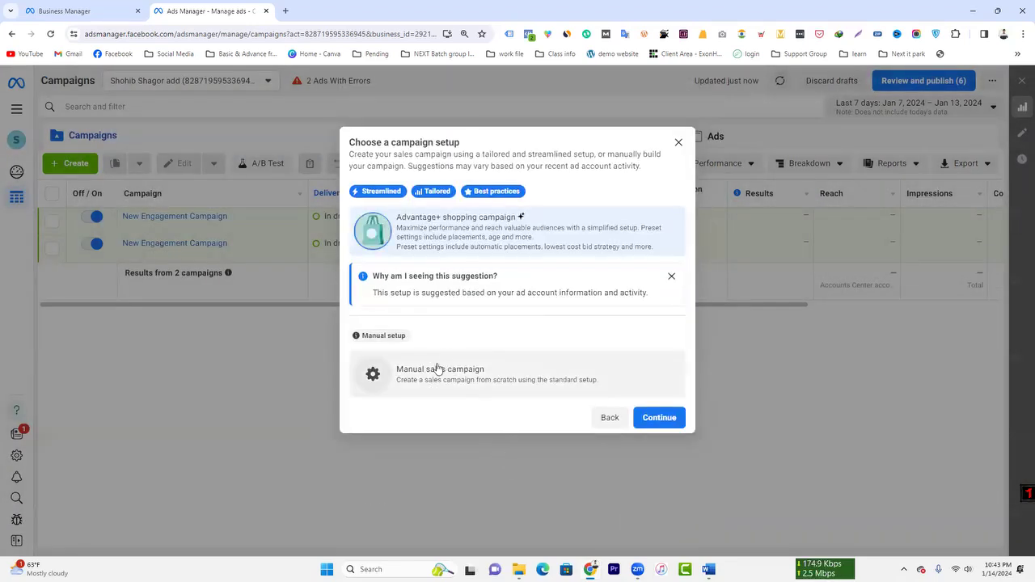
{"action": "left_click", "coordinate": [430, 374]}
{"action": "left_click", "coordinate": [659, 429]}
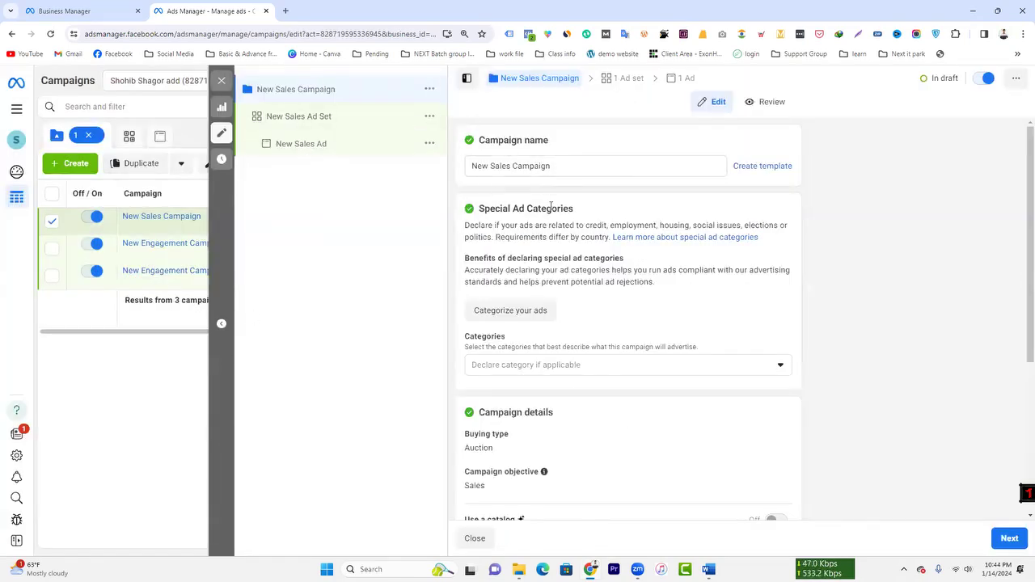
- Keep the campaign-level settings, continue to the New Sales Ad Set, and set its conversion location to Website
{"action": "scroll", "coordinate": [580, 247], "scroll_direction": "down", "scroll_amount": 3}
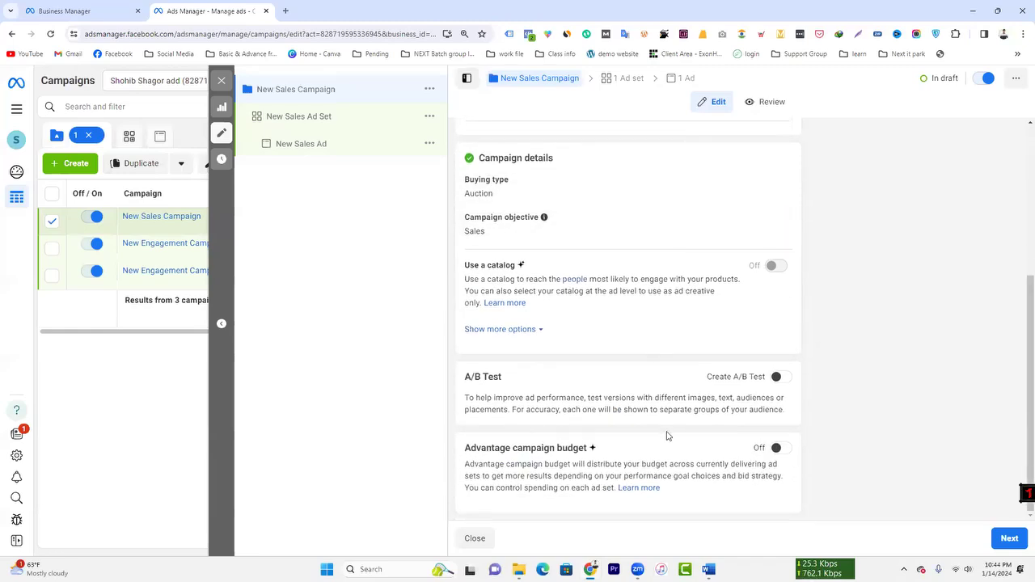
{"action": "left_click", "coordinate": [1007, 538]}
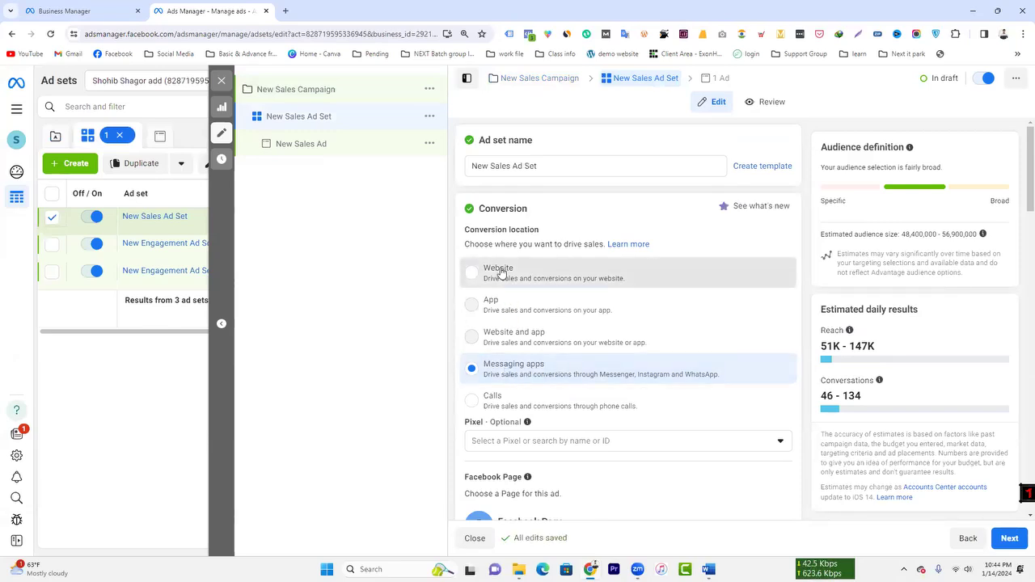
{"action": "left_click", "coordinate": [502, 274]}
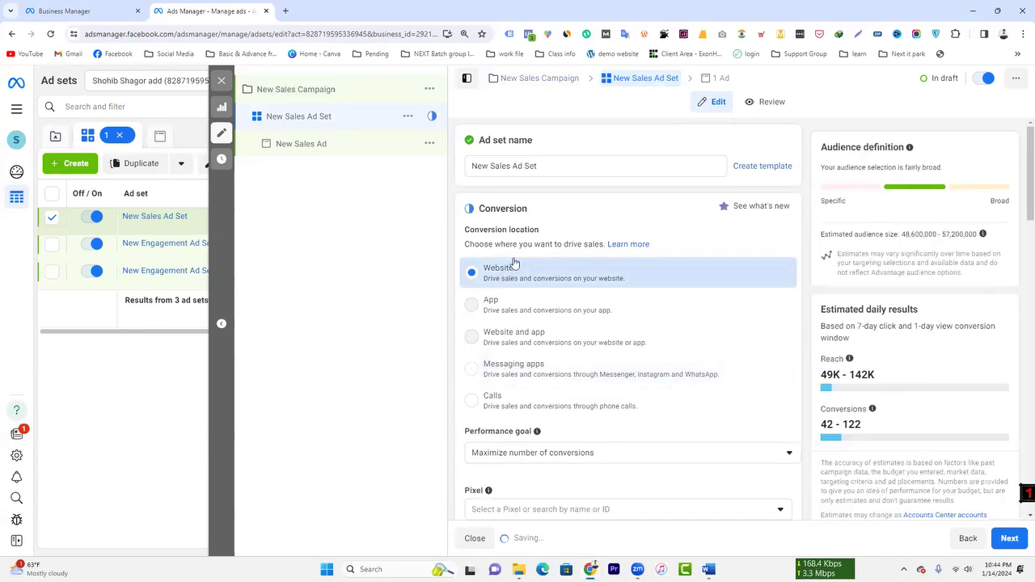
{"action": "scroll", "coordinate": [528, 153], "scroll_direction": "down", "scroll_amount": 2}
{"action": "scroll", "coordinate": [567, 212], "scroll_direction": "up", "scroll_amount": 2}
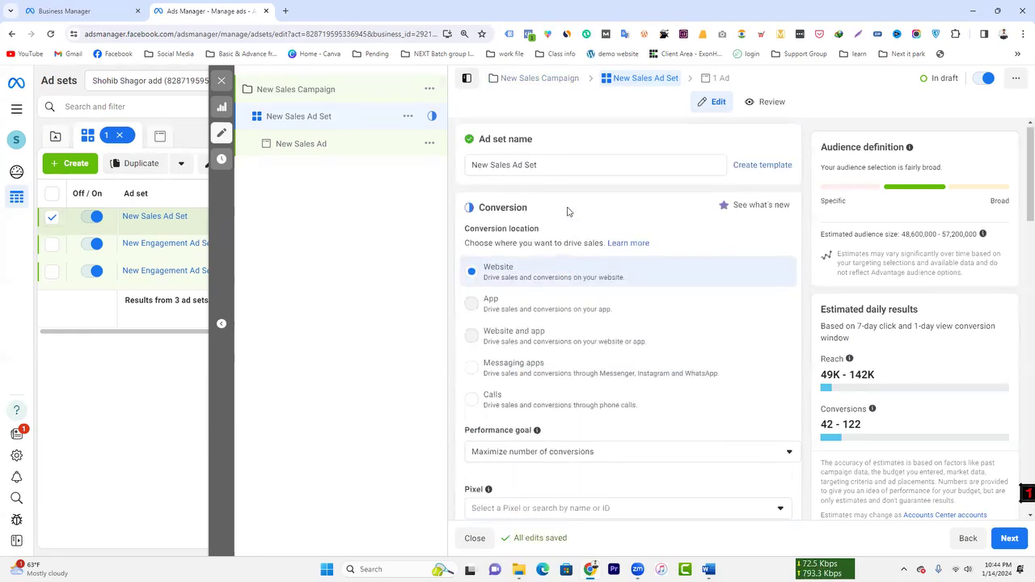
- Select the active pixel marked Conversions API as the sales ad set's pixel
{"action": "scroll", "coordinate": [601, 277], "scroll_direction": "down", "scroll_amount": 2}
{"action": "left_click", "coordinate": [511, 330]}
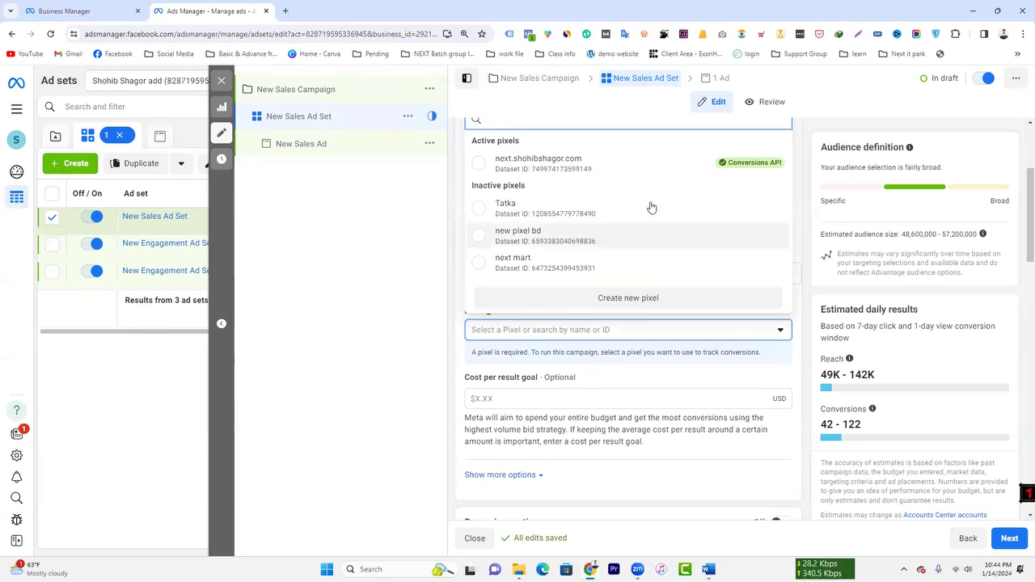
{"action": "scroll", "coordinate": [558, 344], "scroll_direction": "up", "scroll_amount": 2}
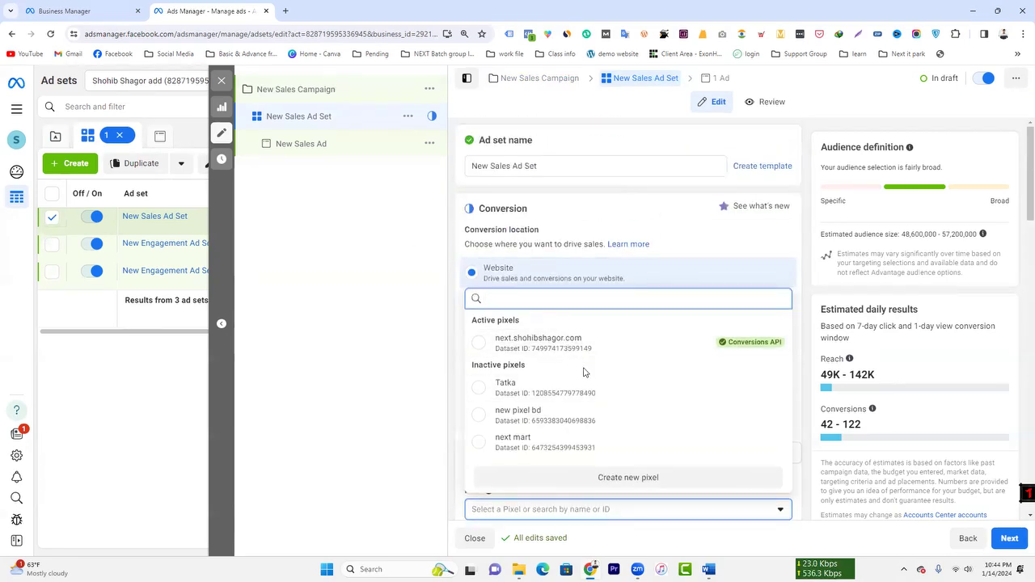
{"action": "left_click", "coordinate": [404, 380]}
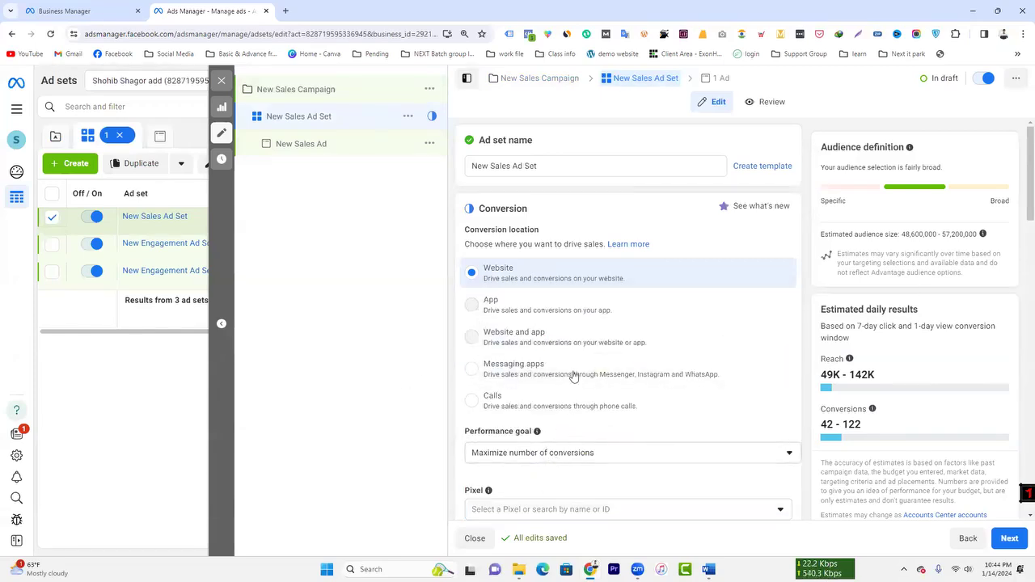
{"action": "scroll", "coordinate": [583, 372], "scroll_direction": "down", "scroll_amount": 2}
{"action": "left_click", "coordinate": [541, 329]}
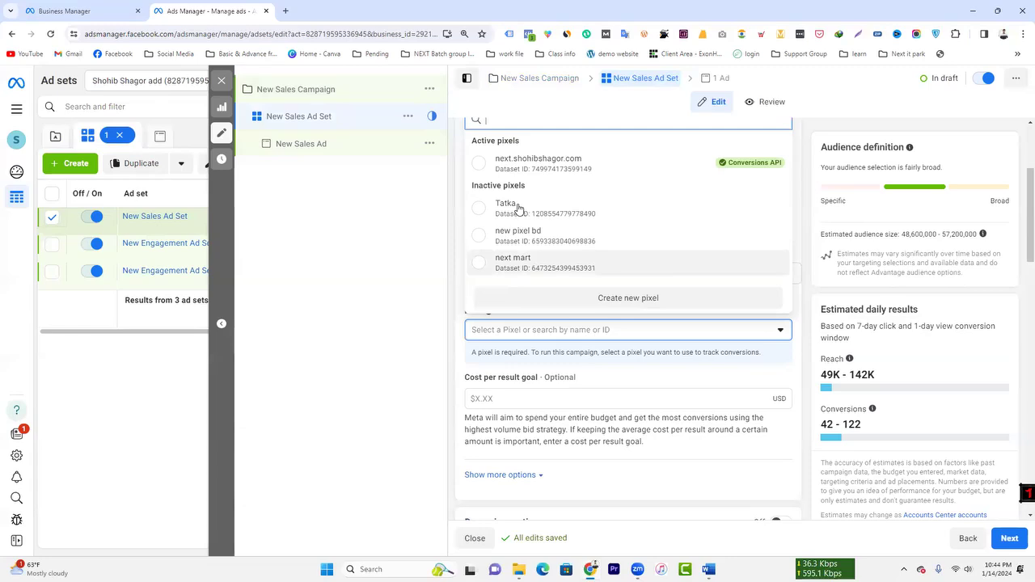
{"action": "left_click", "coordinate": [526, 162]}
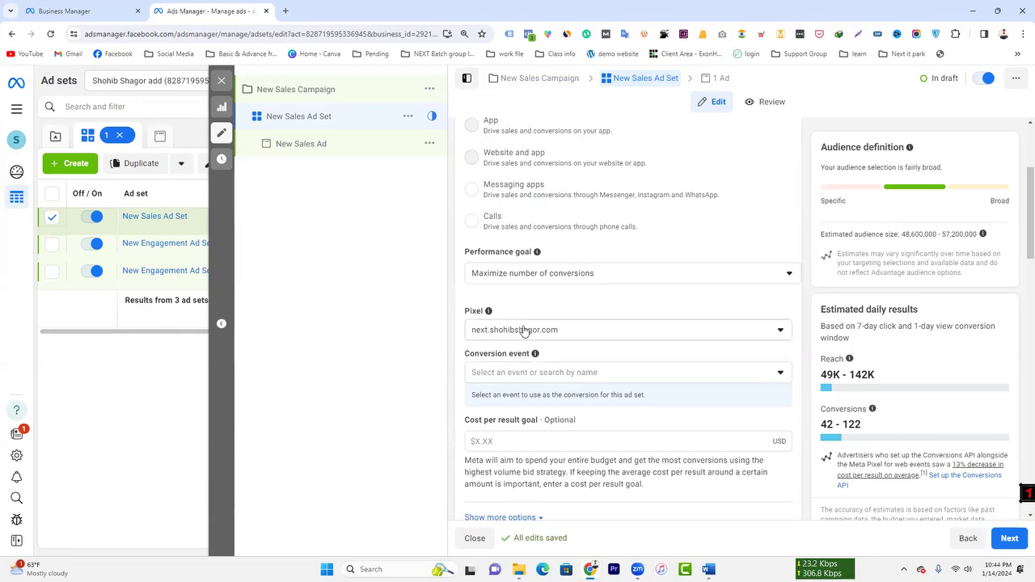
- Switch to Business Manager and open the next06batch dataset among the business settings' data sources
{"action": "left_click", "coordinate": [119, 15]}
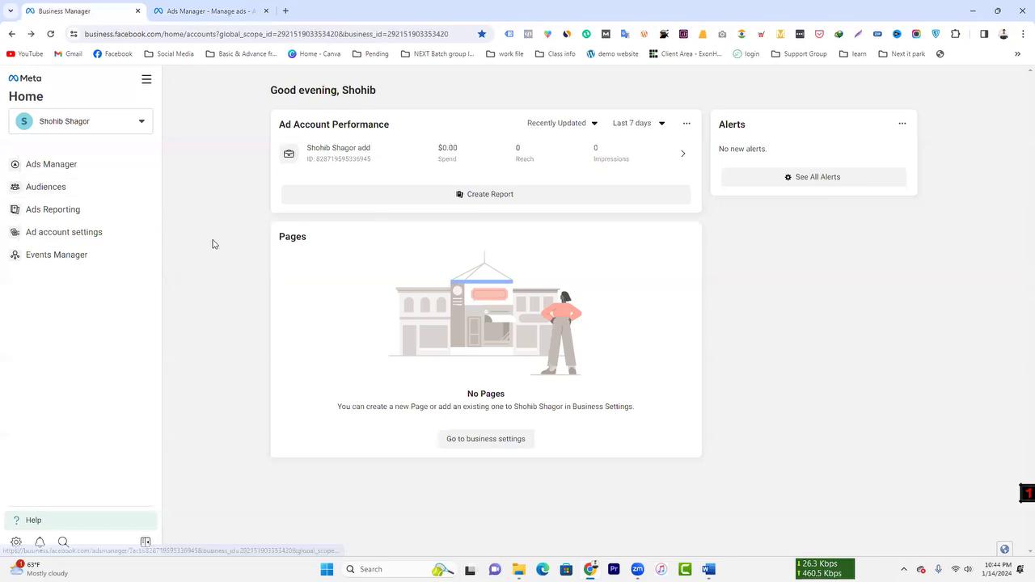
{"action": "left_click", "coordinate": [15, 542]}
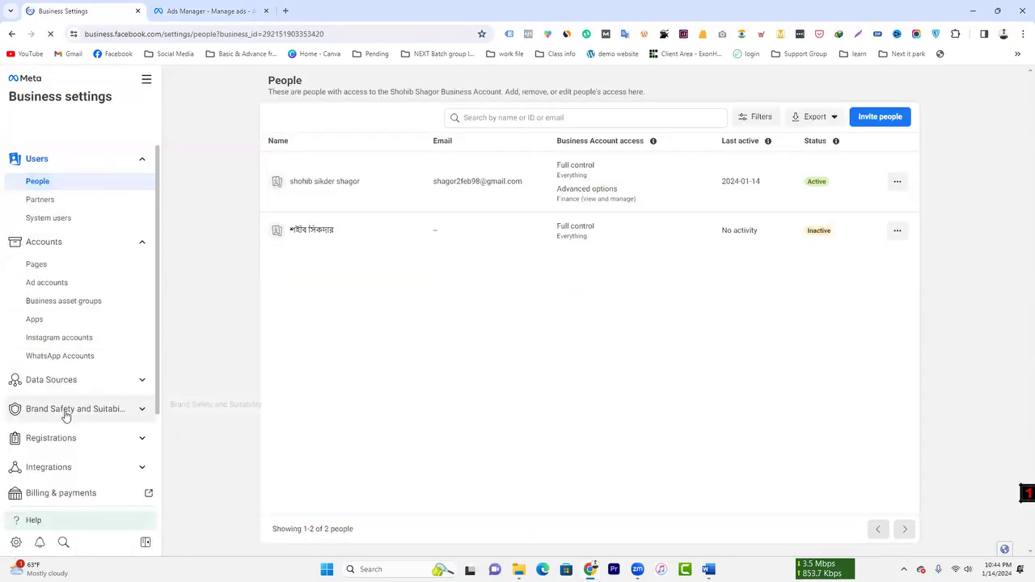
{"action": "left_click", "coordinate": [57, 380]}
{"action": "scroll", "coordinate": [77, 347], "scroll_direction": "down", "scroll_amount": 2}
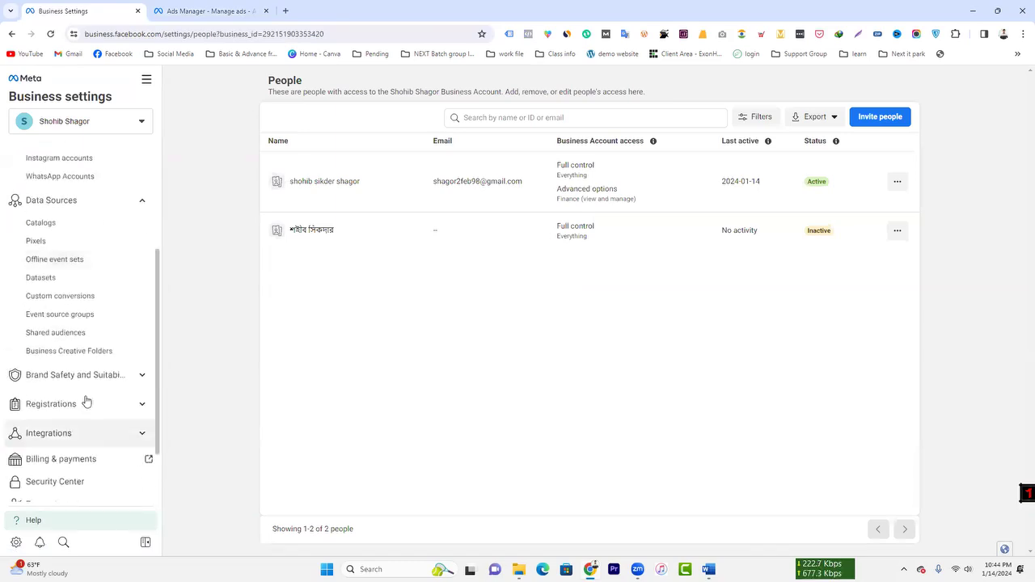
{"action": "left_click", "coordinate": [68, 283]}
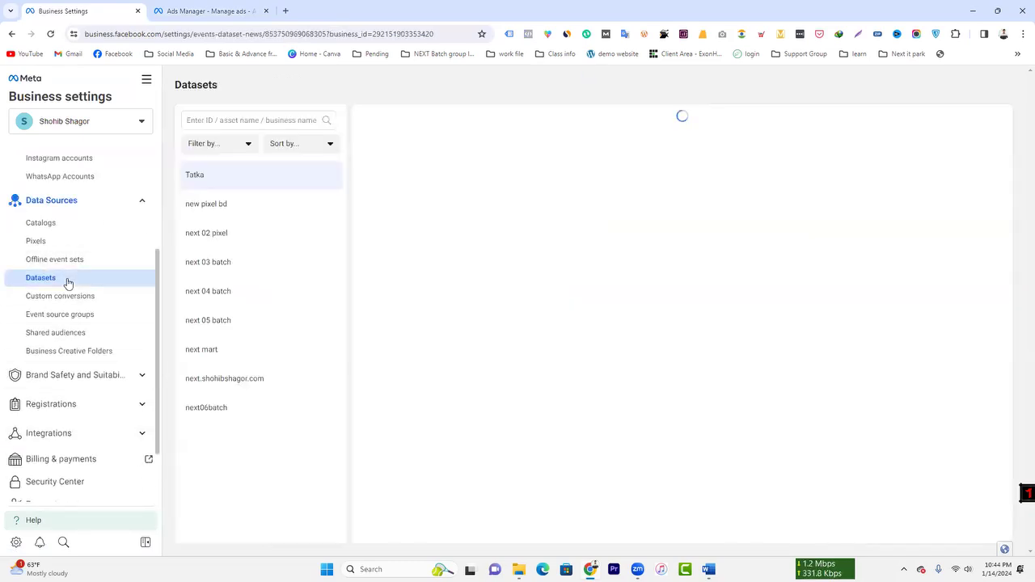
{"action": "left_click", "coordinate": [232, 416]}
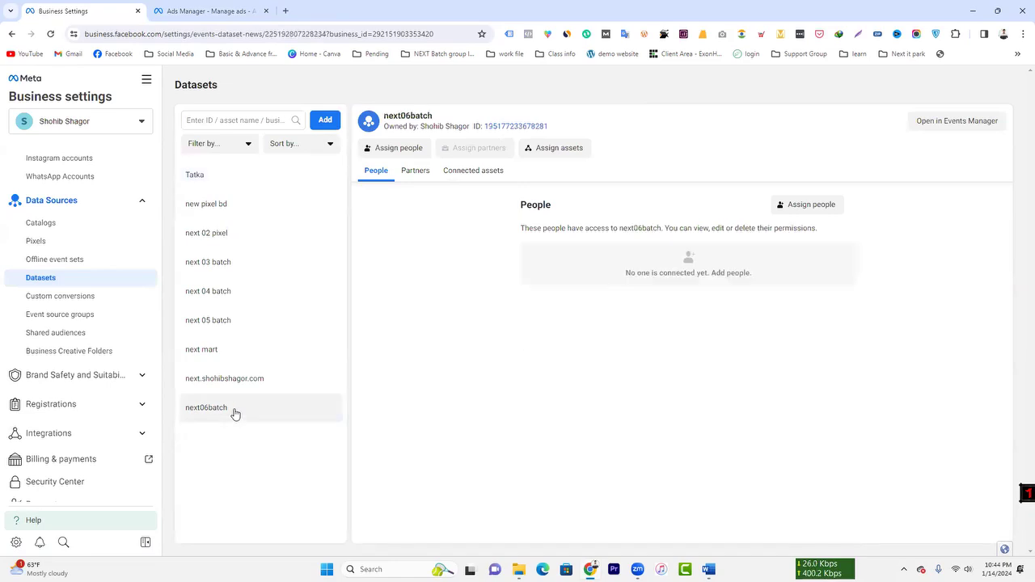
- Compare the ad set's available pixels in Ads Manager with the next06batch dataset in Business settings
{"action": "left_click", "coordinate": [210, 10]}
{"action": "left_click", "coordinate": [526, 335]}
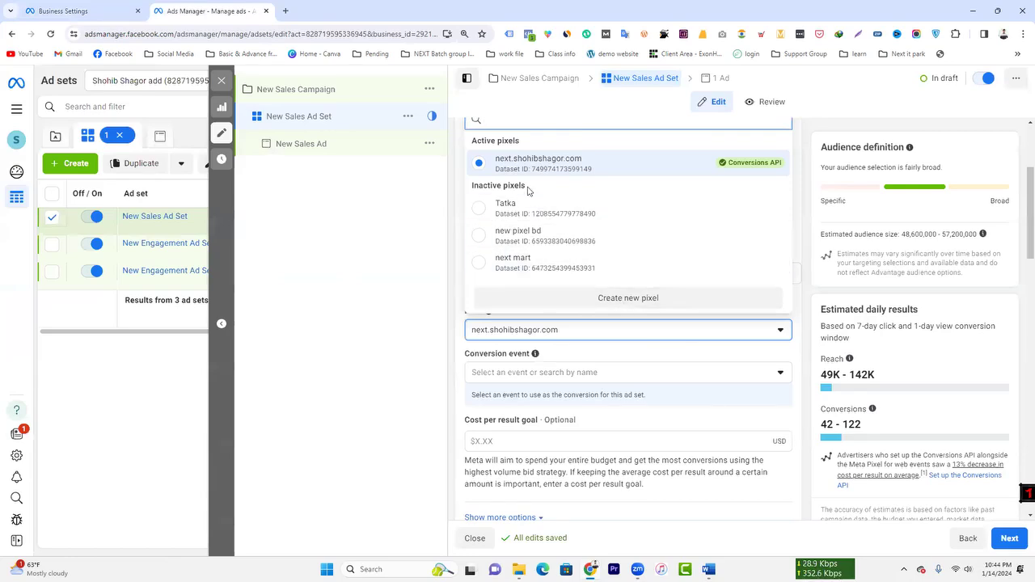
{"action": "left_click", "coordinate": [145, 10]}
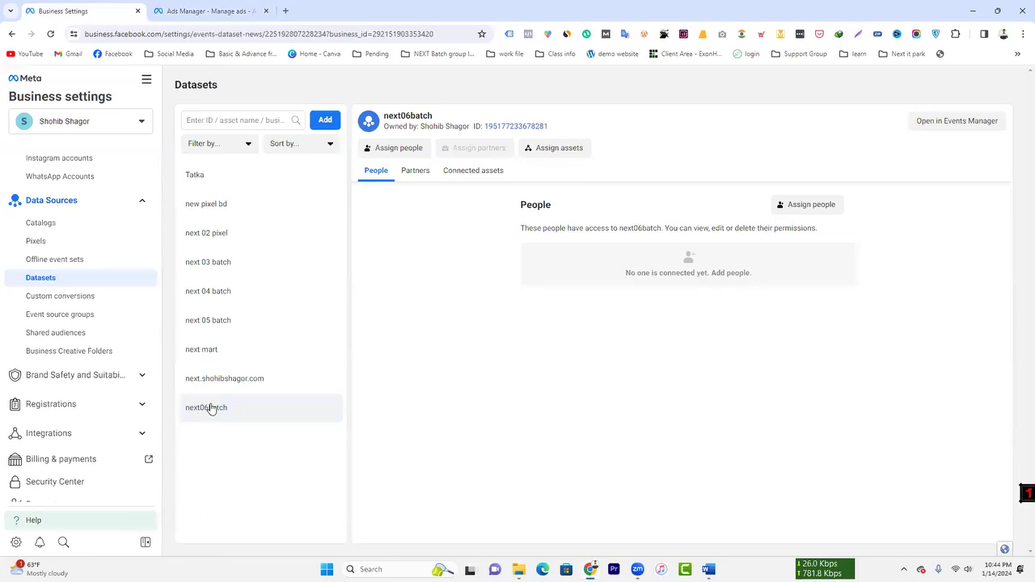
{"action": "left_click", "coordinate": [212, 11]}
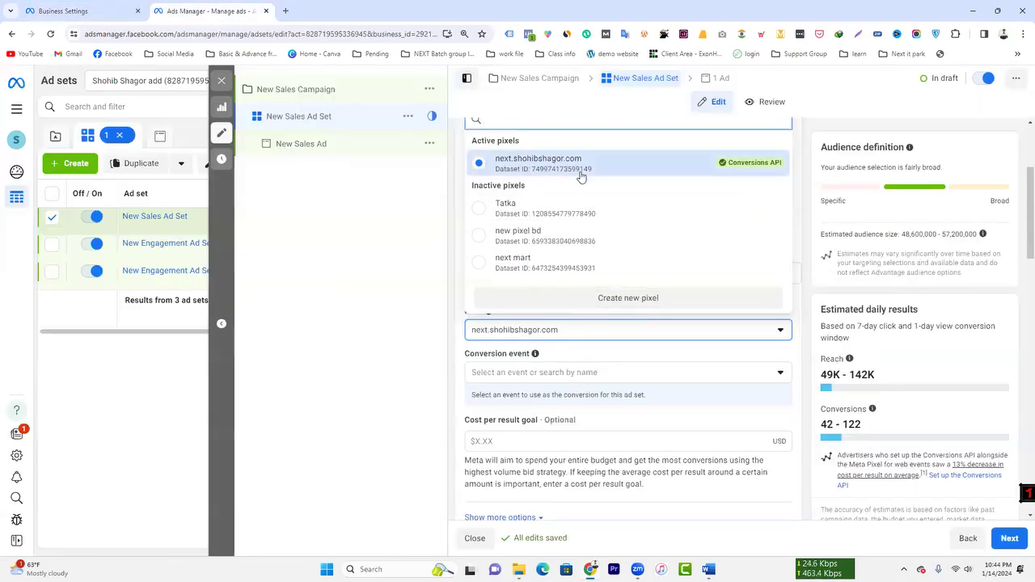
{"action": "scroll", "coordinate": [564, 293], "scroll_direction": "up", "scroll_amount": 2}
{"action": "scroll", "coordinate": [562, 294], "scroll_direction": "down", "scroll_amount": 2}
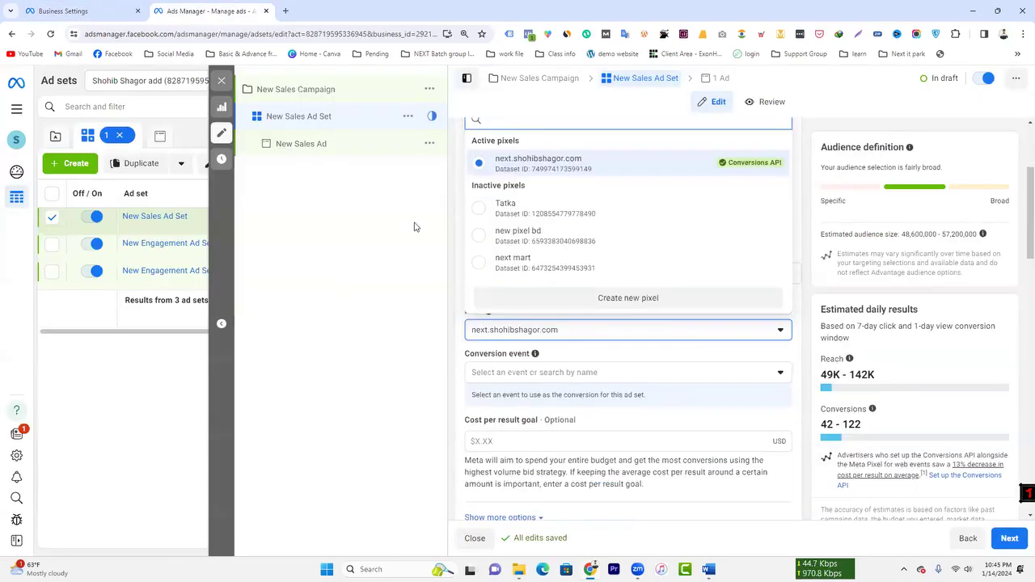
{"action": "left_click", "coordinate": [92, 10]}
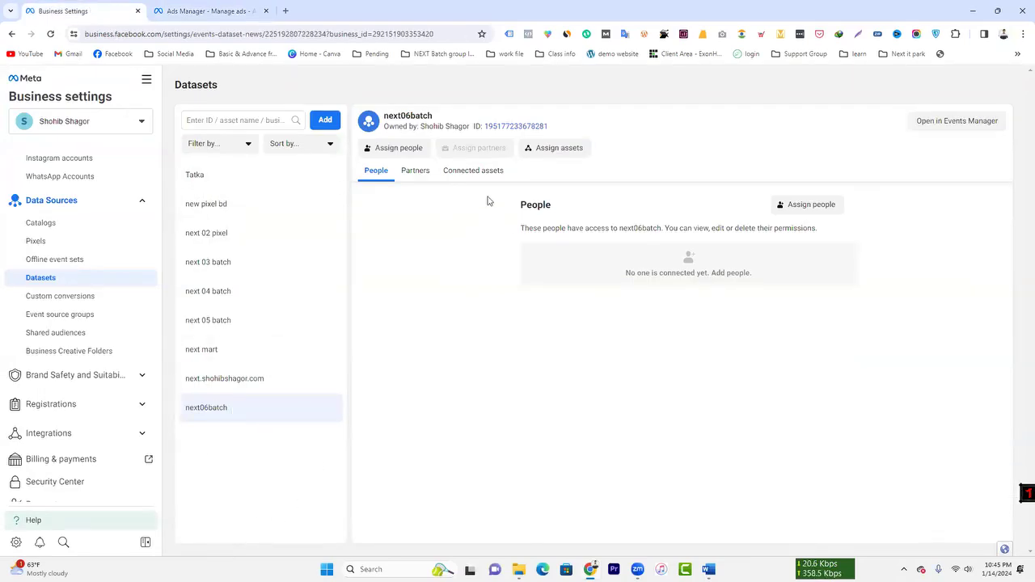
{"action": "left_click", "coordinate": [231, 11]}
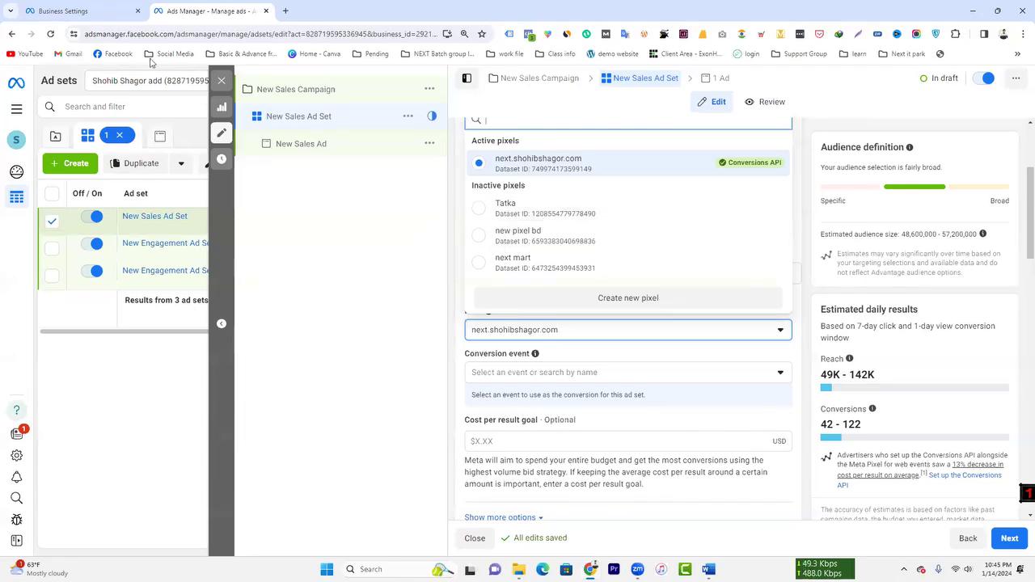
- Return to Business settings and assign all three listed users to the next06batch dataset with full control to manage events
{"action": "left_click", "coordinate": [118, 8]}
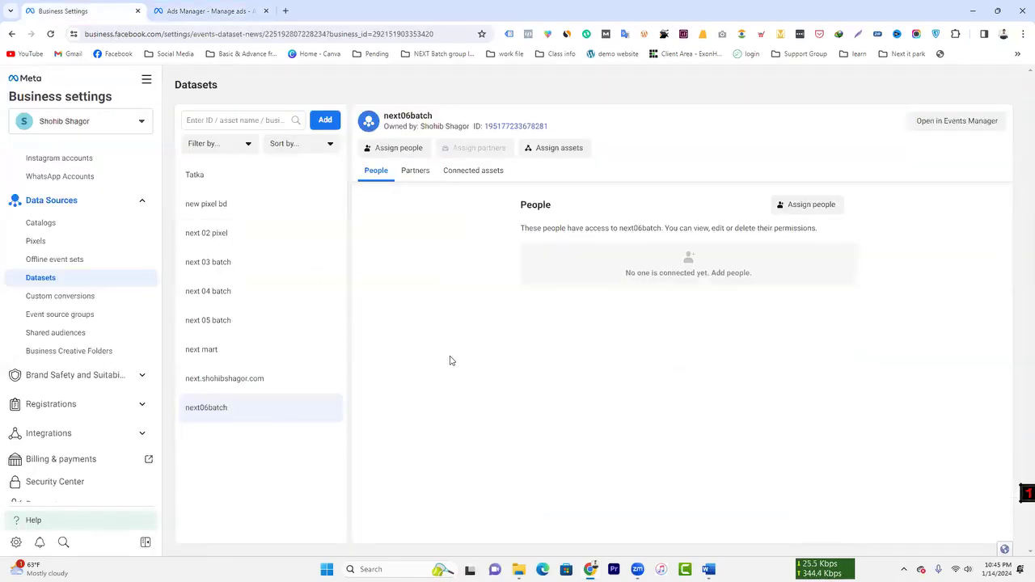
{"action": "left_click", "coordinate": [396, 147]}
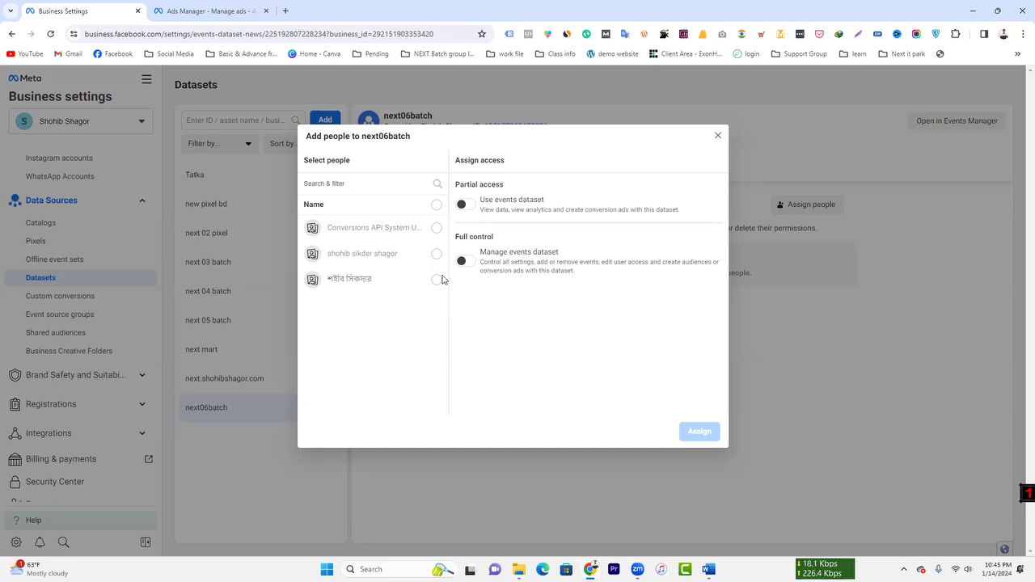
{"action": "left_click", "coordinate": [435, 205]}
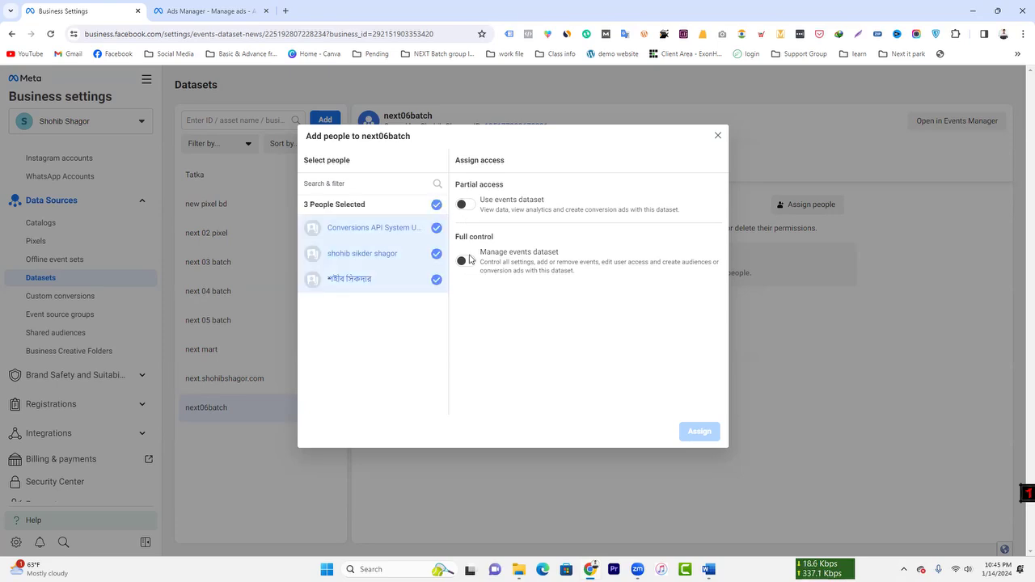
{"action": "left_click", "coordinate": [467, 261]}
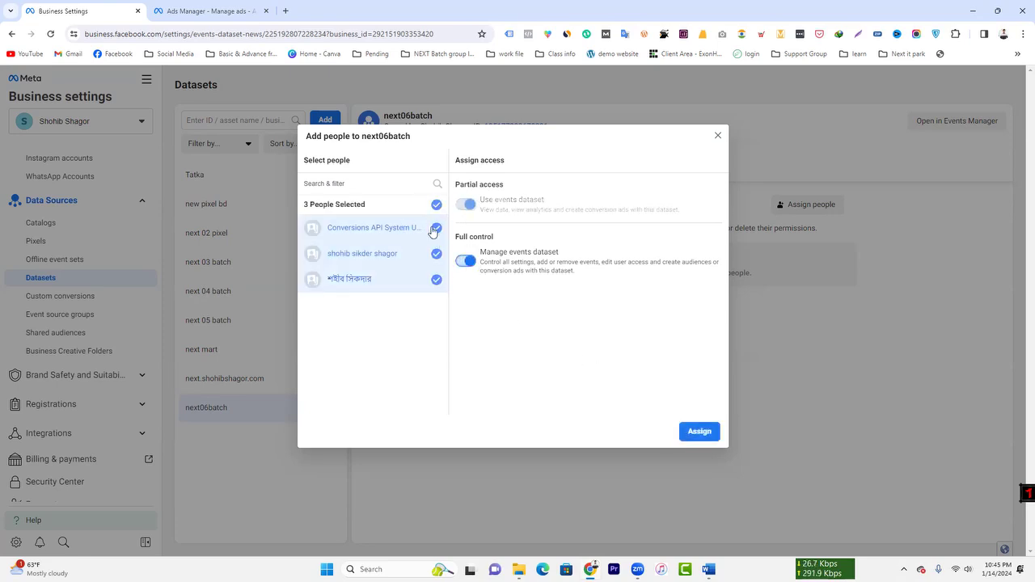
{"action": "left_click", "coordinate": [435, 229]}
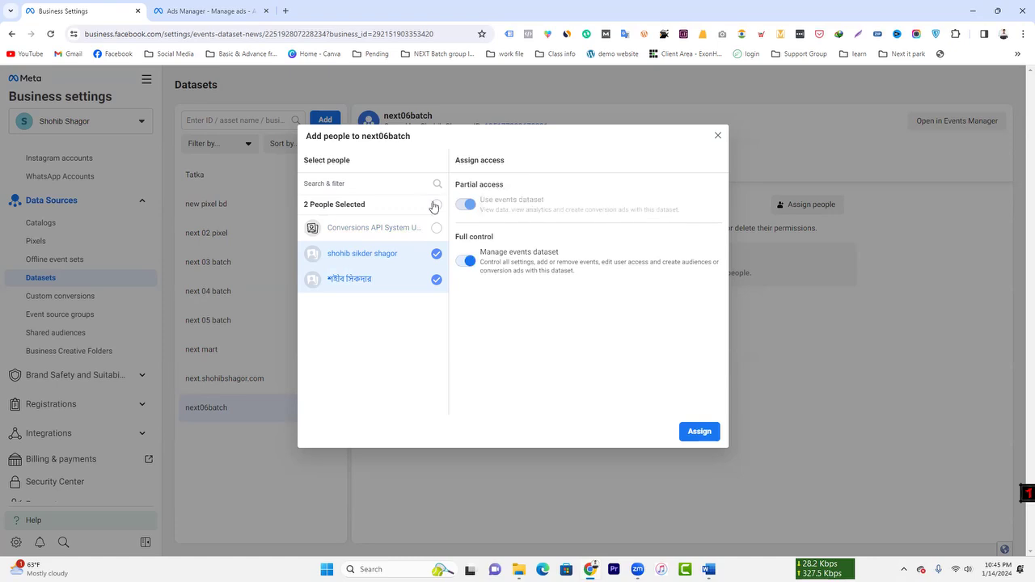
{"action": "left_click", "coordinate": [438, 229]}
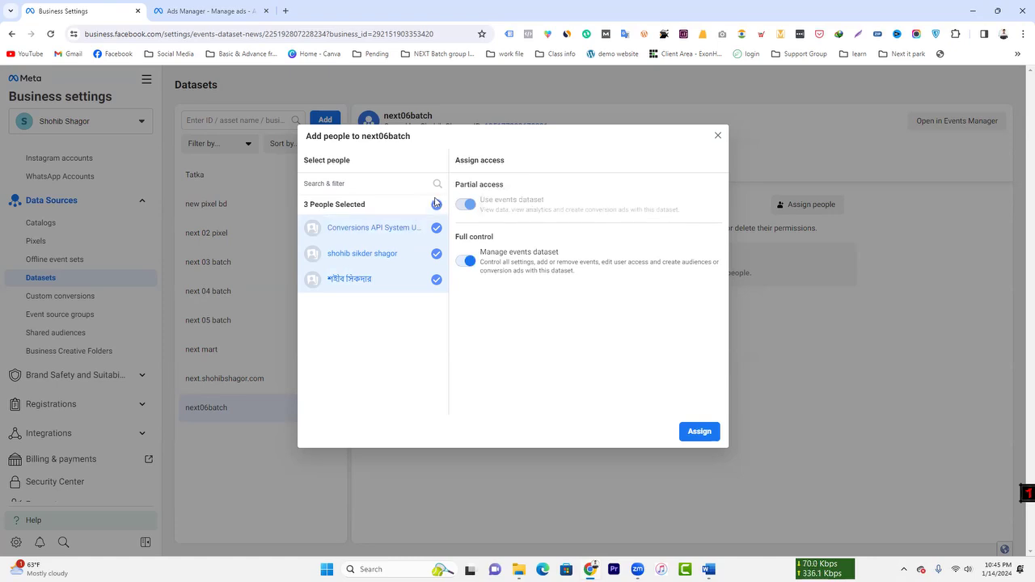
{"action": "left_click", "coordinate": [699, 433]}
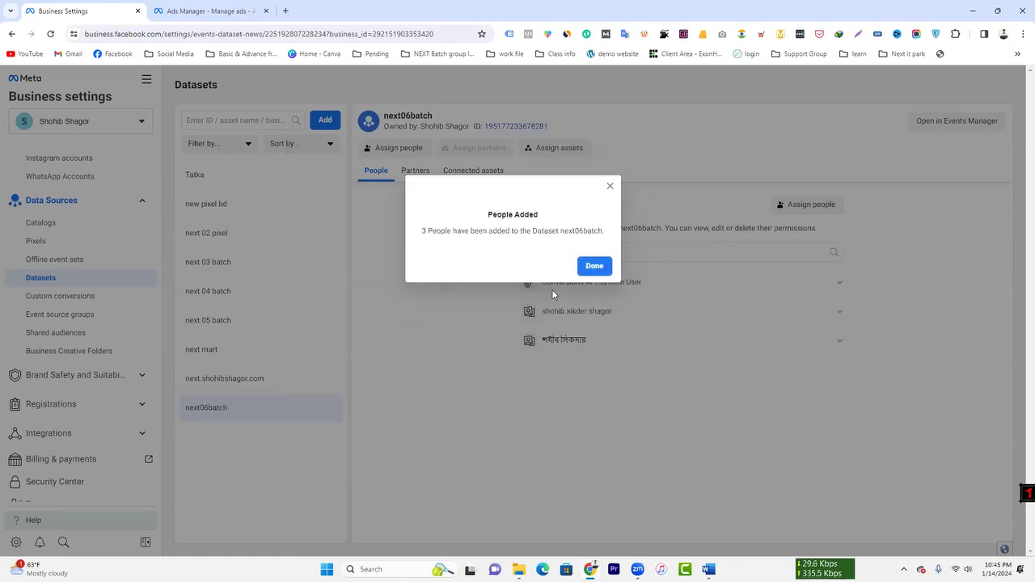
{"action": "left_click", "coordinate": [595, 267]}
- Try new pixel bd as the ad set's pixel in Ads Manager, and reload the ad set to refresh its Pixel setting
{"action": "left_click", "coordinate": [210, 10]}
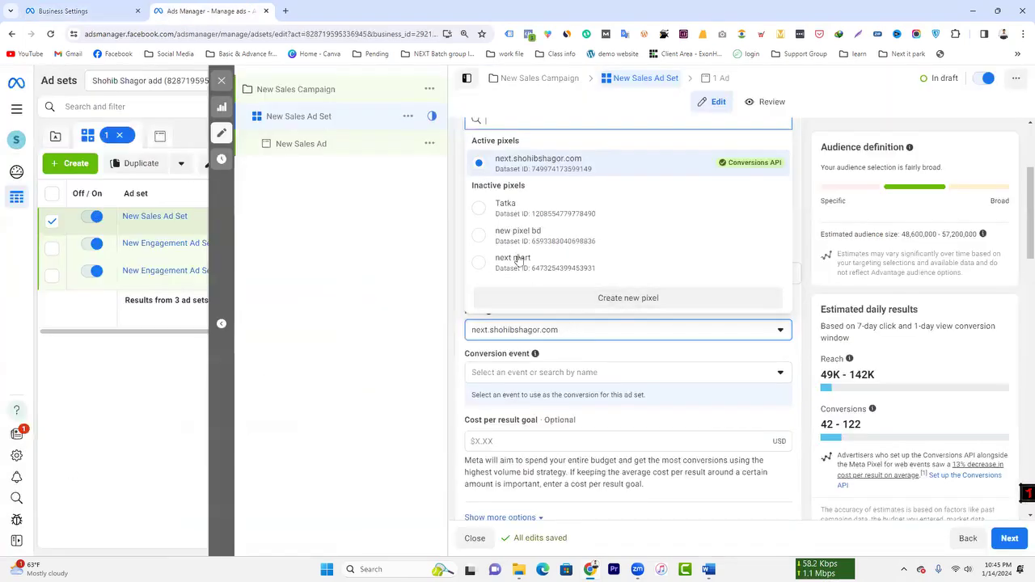
{"action": "left_click", "coordinate": [485, 233]}
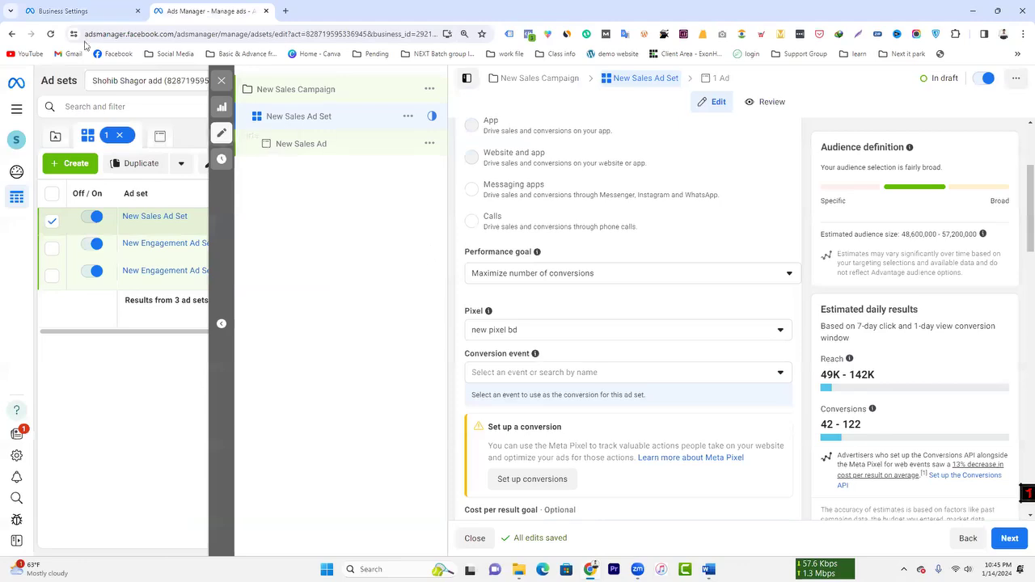
{"action": "left_click", "coordinate": [50, 34]}
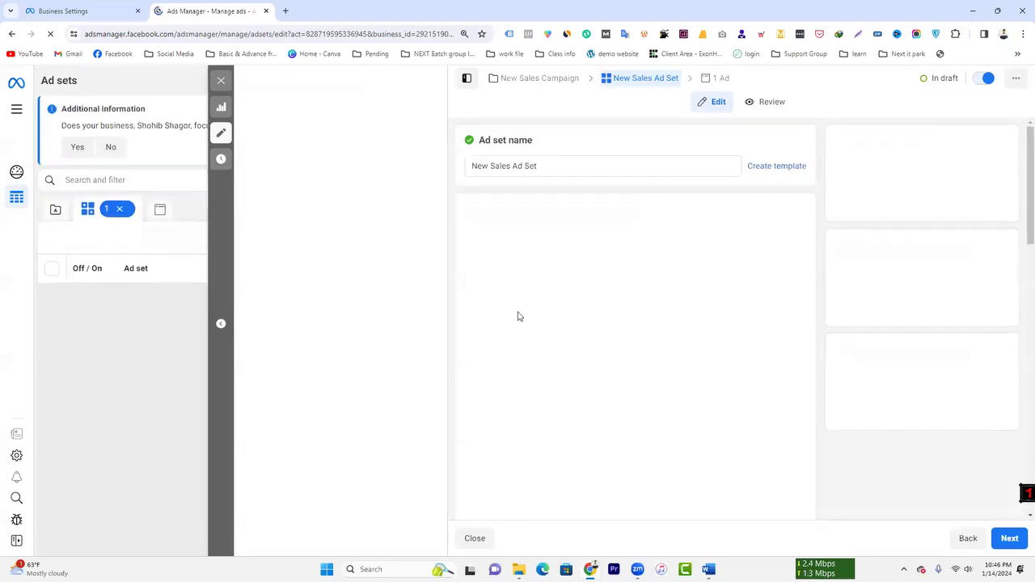
{"action": "scroll", "coordinate": [623, 305], "scroll_direction": "down", "scroll_amount": 4}
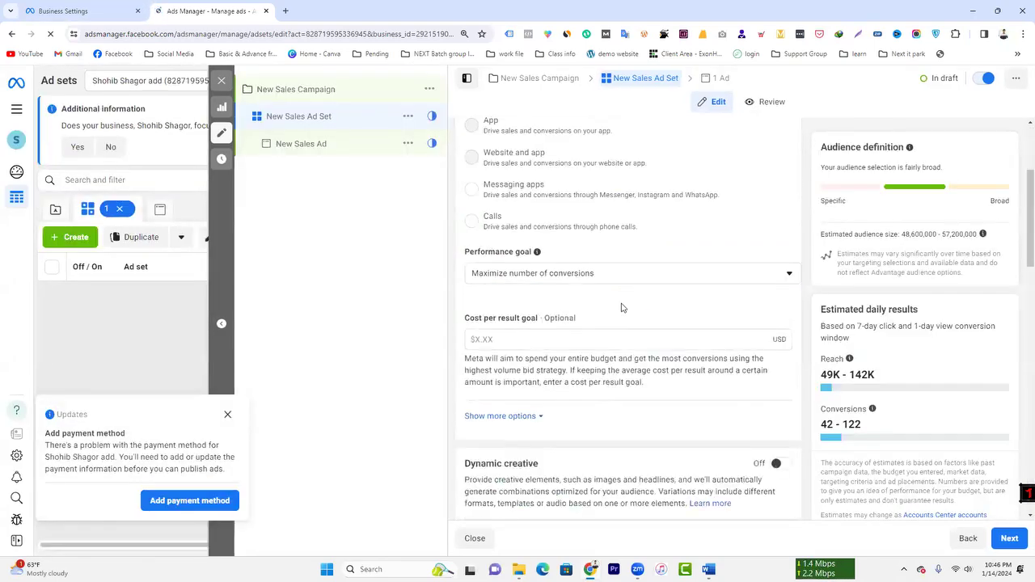
{"action": "scroll", "coordinate": [570, 305], "scroll_direction": "up", "scroll_amount": 1}
{"action": "scroll", "coordinate": [568, 304], "scroll_direction": "up", "scroll_amount": 1}
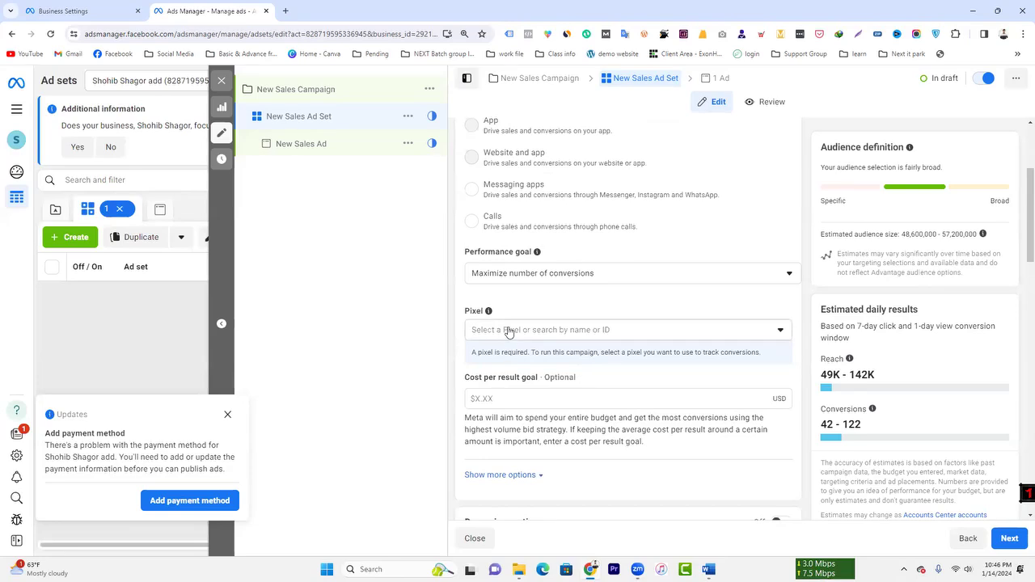
- Check the ad set's pixel list for next06batch and dismiss the payment method notice
{"action": "left_click", "coordinate": [508, 330]}
{"action": "scroll", "coordinate": [622, 195], "scroll_direction": "down", "scroll_amount": 2}
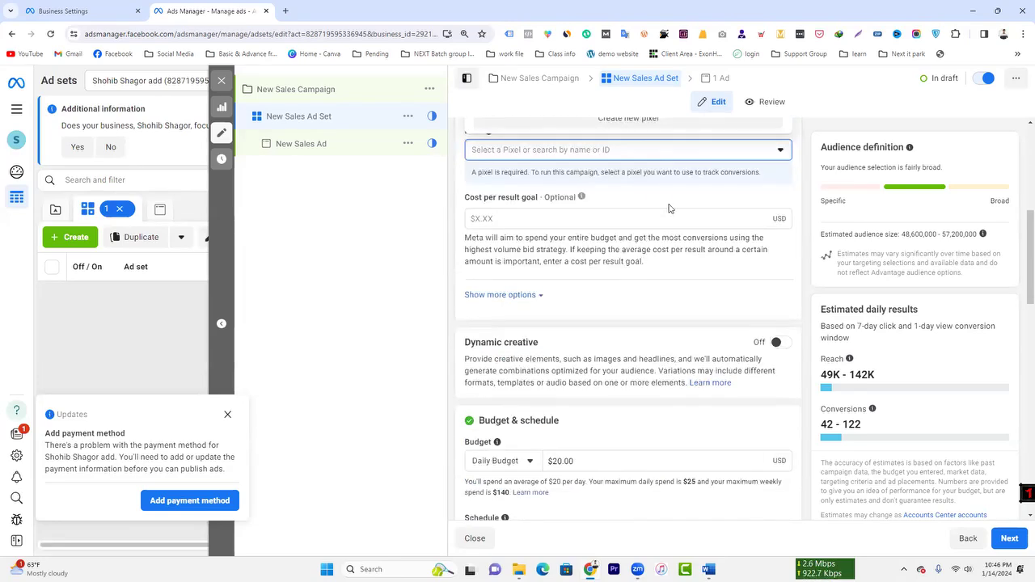
{"action": "scroll", "coordinate": [704, 222], "scroll_direction": "up", "scroll_amount": 4}
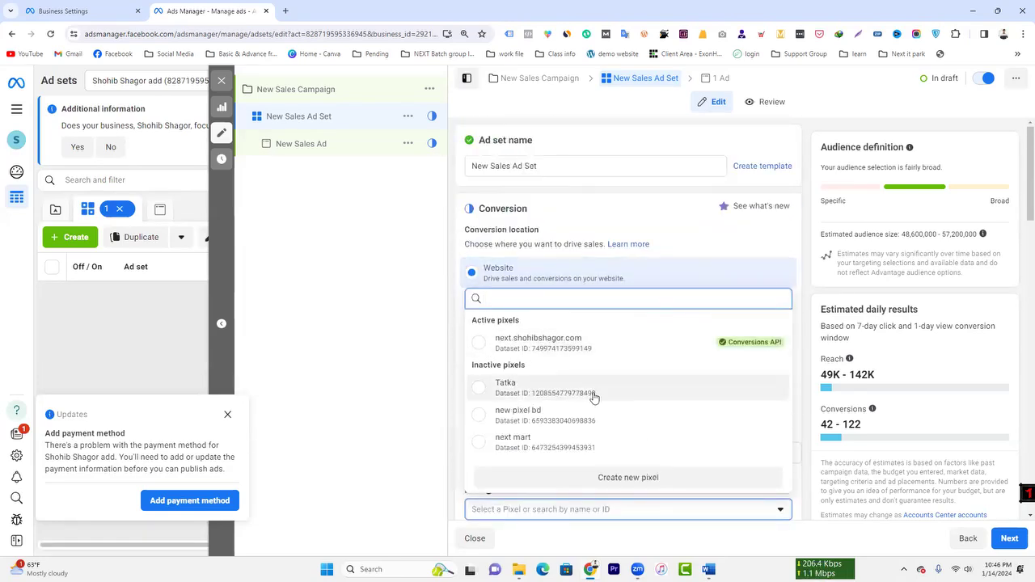
{"action": "scroll", "coordinate": [595, 398], "scroll_direction": "down", "scroll_amount": 2}
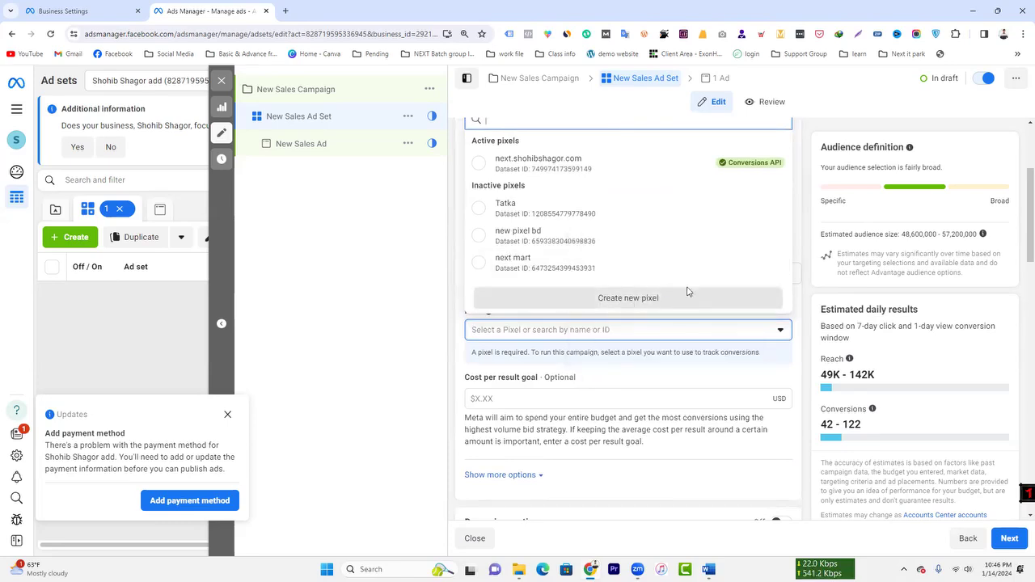
{"action": "scroll", "coordinate": [656, 226], "scroll_direction": "up", "scroll_amount": 2}
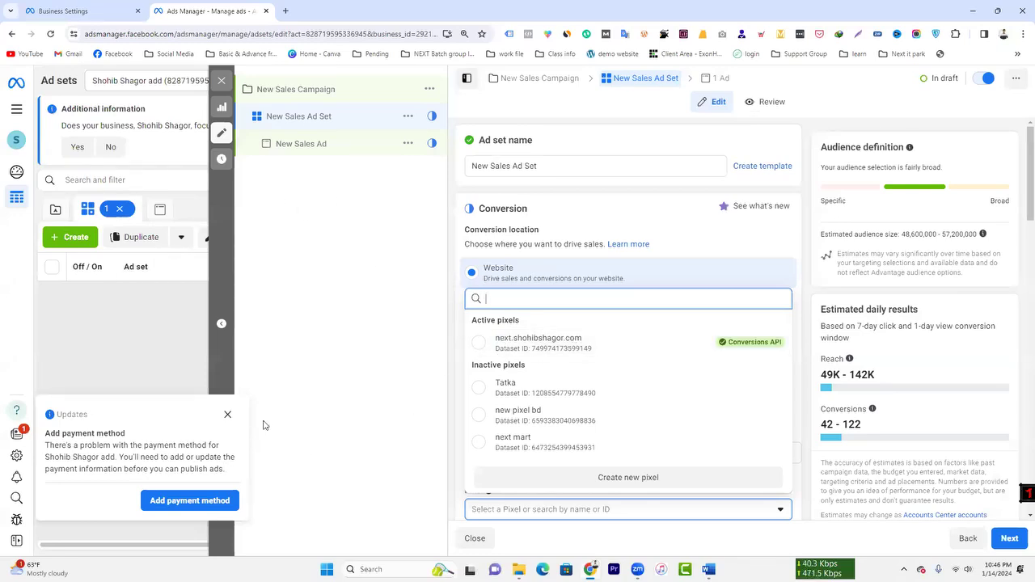
{"action": "left_click", "coordinate": [228, 414]}
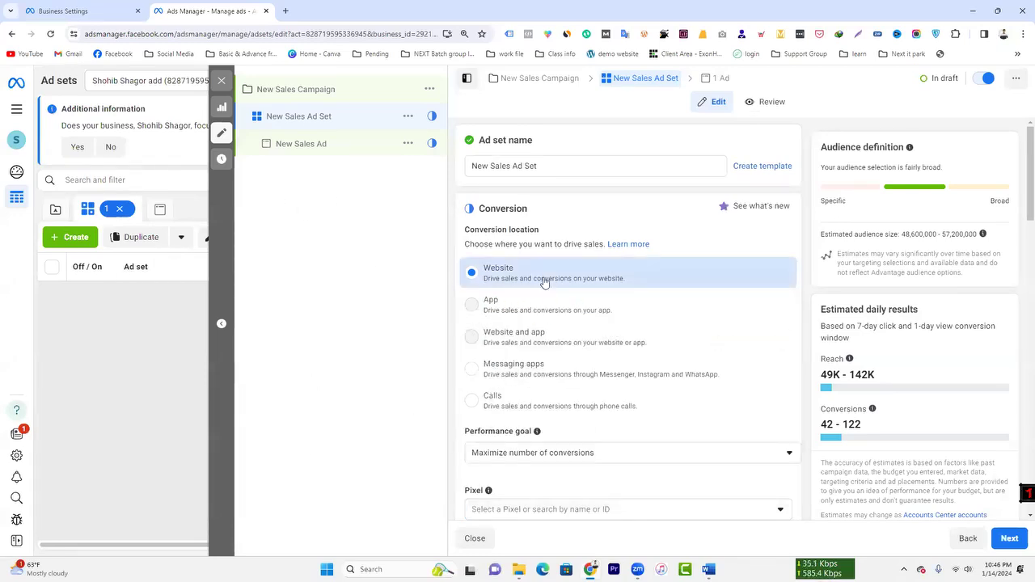
- Check the performance goal options and choose the active pixel with Conversions API as the ad set's pixel
{"action": "scroll", "coordinate": [566, 312], "scroll_direction": "down", "scroll_amount": 2}
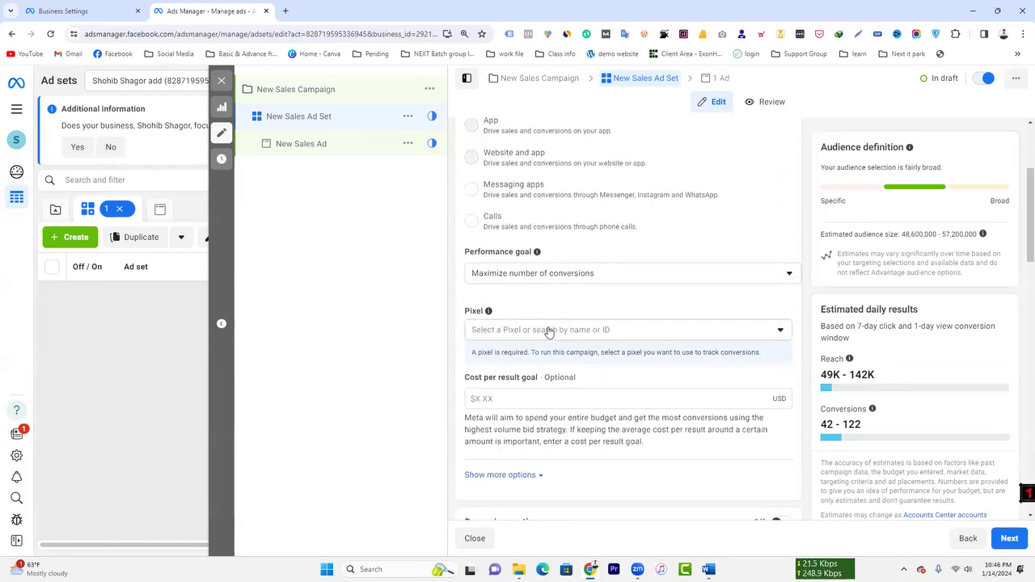
{"action": "left_click", "coordinate": [537, 277]}
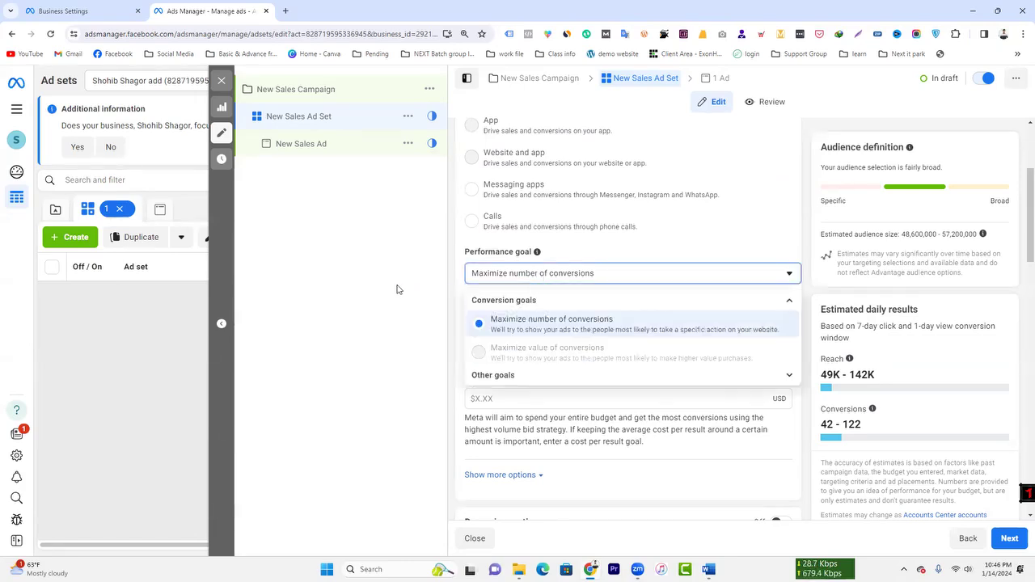
{"action": "left_click", "coordinate": [396, 289]}
{"action": "left_click", "coordinate": [523, 331]}
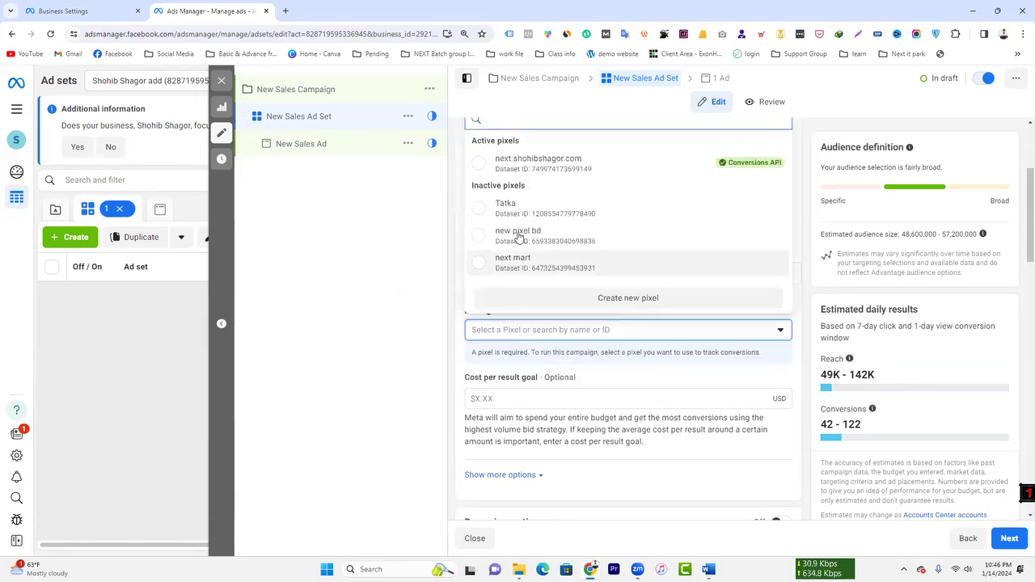
{"action": "left_click", "coordinate": [536, 160]}
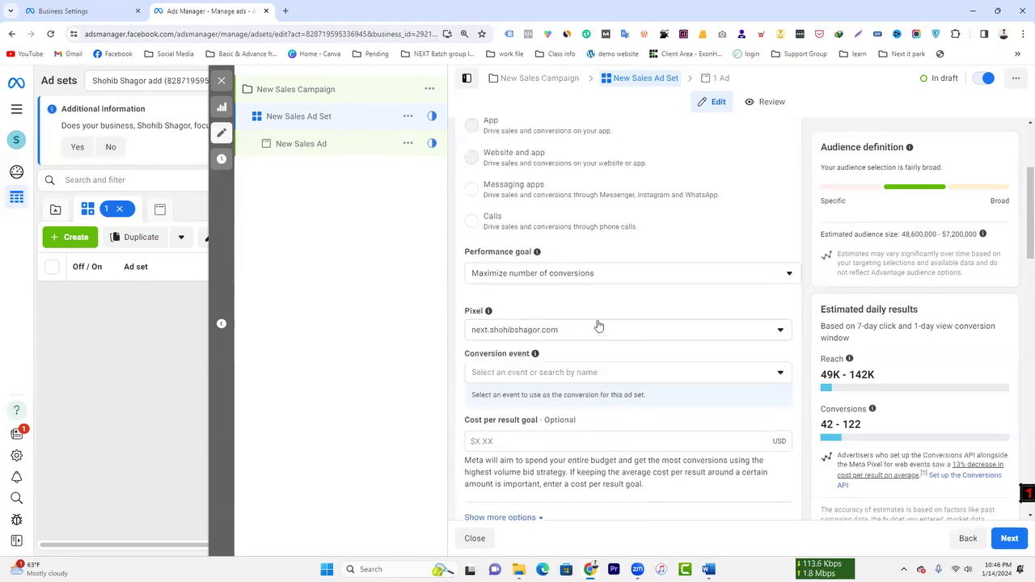
- Set the ad set's conversion event to Purchase
{"action": "scroll", "coordinate": [636, 316], "scroll_direction": "down", "scroll_amount": 2}
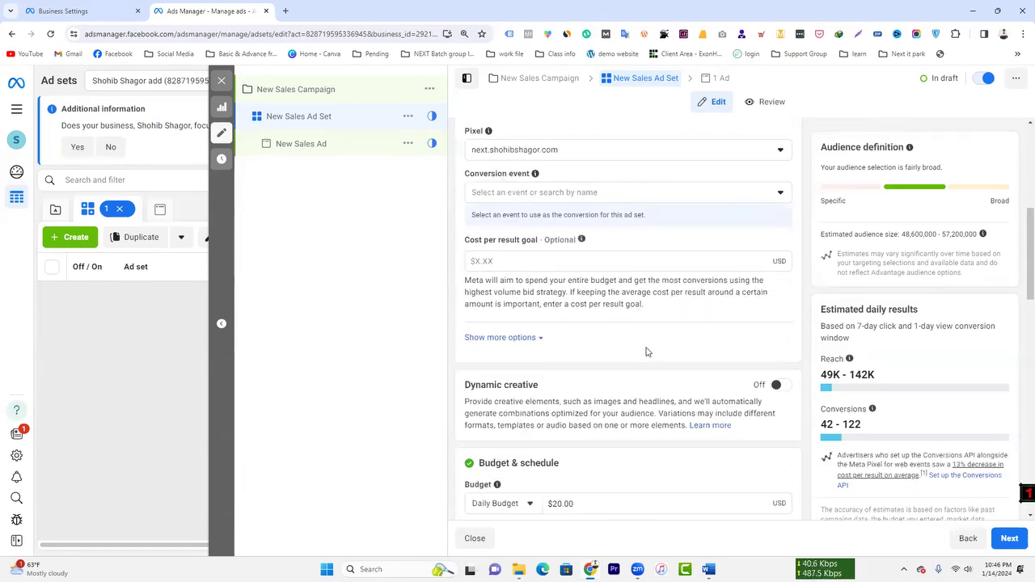
{"action": "left_click", "coordinate": [526, 196]}
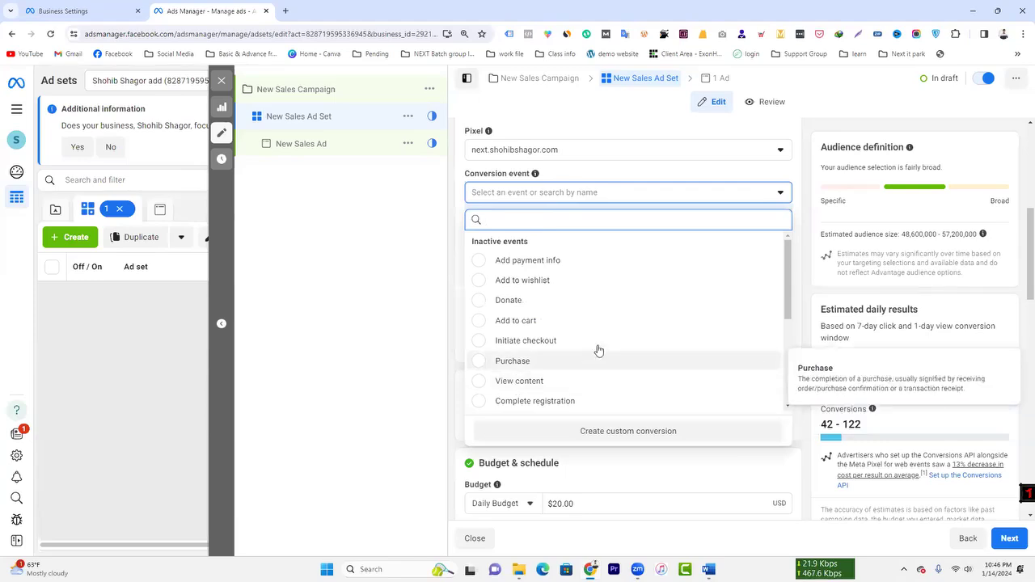
{"action": "scroll", "coordinate": [599, 350], "scroll_direction": "down", "scroll_amount": 3}
{"action": "scroll", "coordinate": [575, 388], "scroll_direction": "up", "scroll_amount": 3}
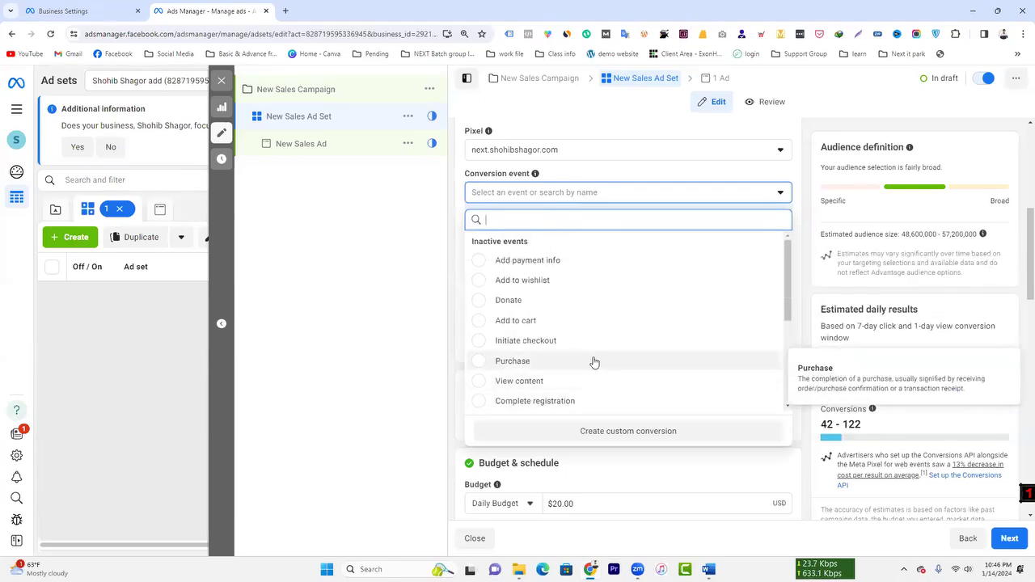
{"action": "left_click", "coordinate": [541, 361]}
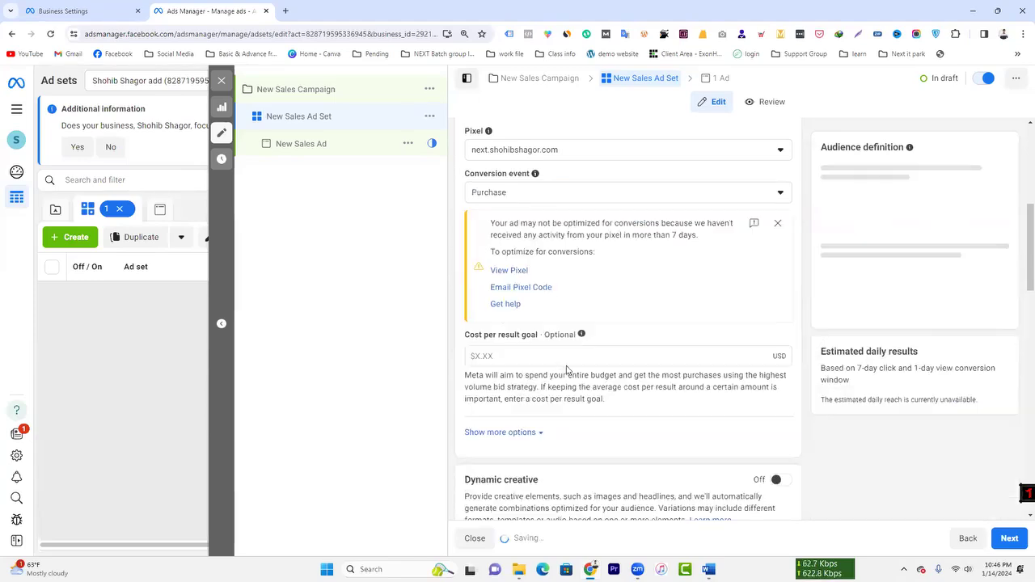
- Review the list of events offered as the ad set's conversion event without changing the selection
{"action": "left_click", "coordinate": [543, 200]}
{"action": "scroll", "coordinate": [552, 299], "scroll_direction": "up", "scroll_amount": 2}
{"action": "scroll", "coordinate": [555, 430], "scroll_direction": "down", "scroll_amount": 3}
{"action": "scroll", "coordinate": [589, 442], "scroll_direction": "up", "scroll_amount": 3}
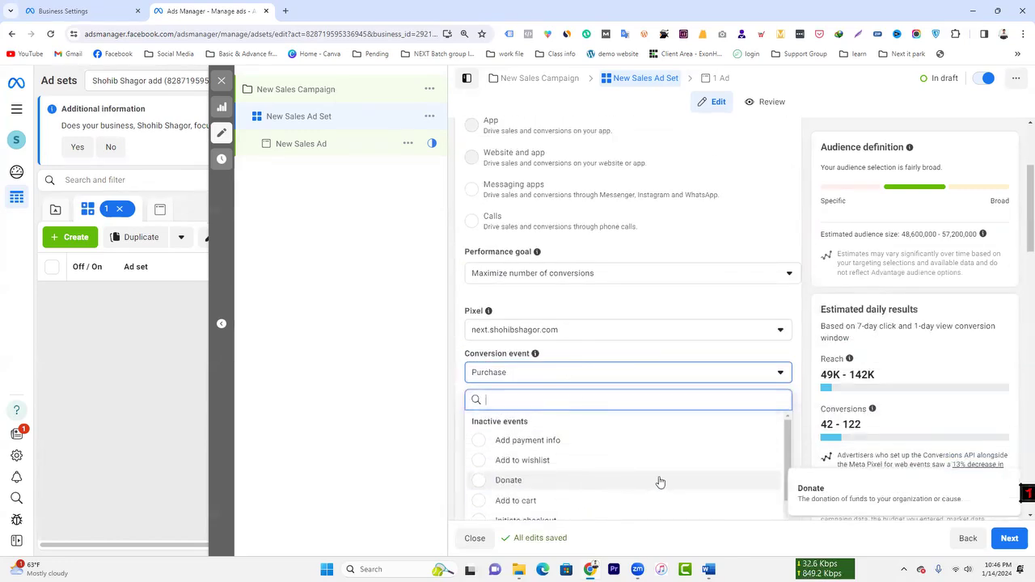
{"action": "left_click", "coordinate": [372, 344]}
{"action": "scroll", "coordinate": [580, 316], "scroll_direction": "down", "scroll_amount": 2}
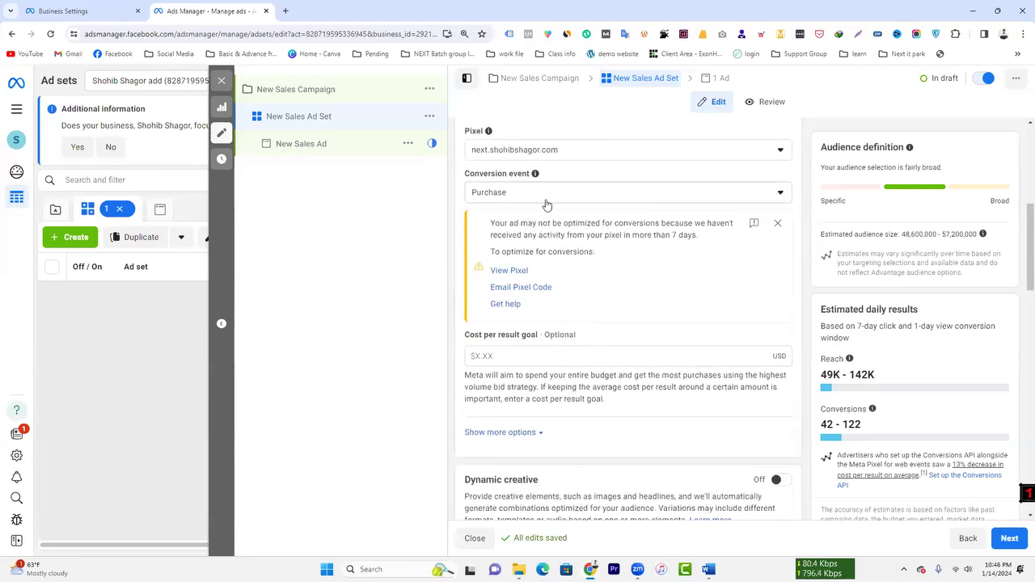
{"action": "left_click", "coordinate": [544, 199]}
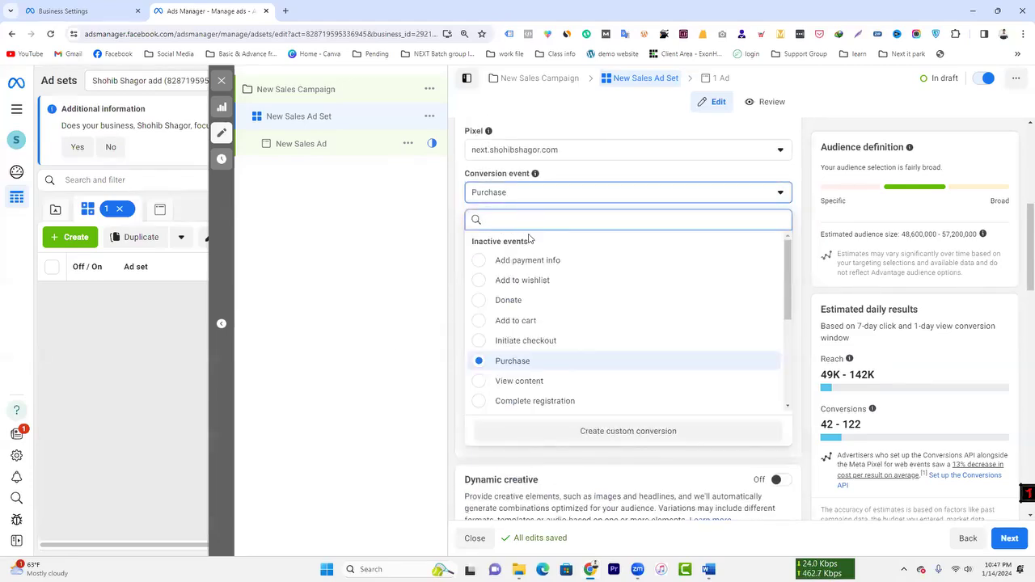
{"action": "left_click", "coordinate": [413, 237]}
- Schedule the ad set to start on Jan 15, 2024 at 7:00 AM
{"action": "scroll", "coordinate": [493, 208], "scroll_direction": "down", "scroll_amount": 3}
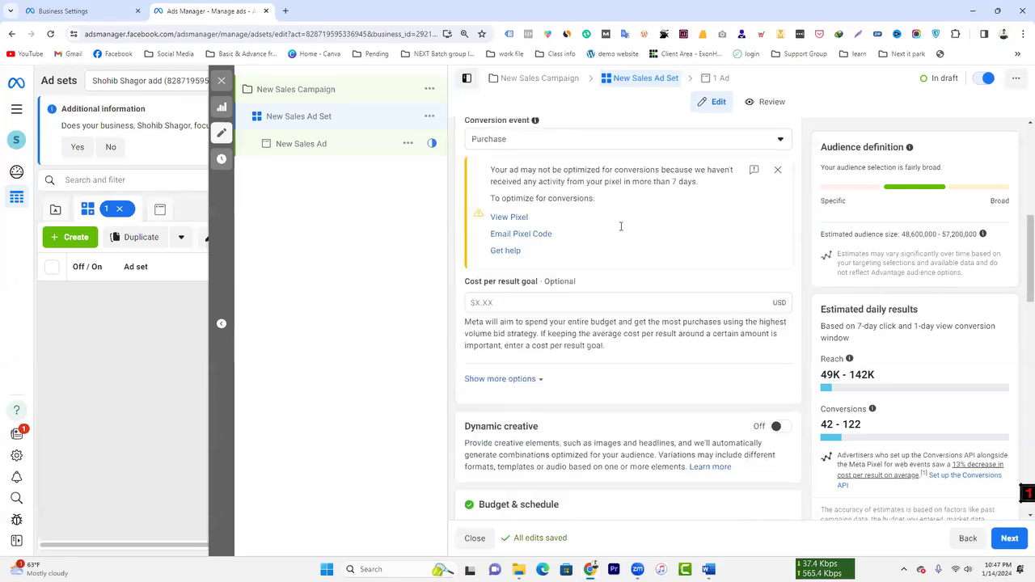
{"action": "scroll", "coordinate": [529, 254], "scroll_direction": "down", "scroll_amount": 2}
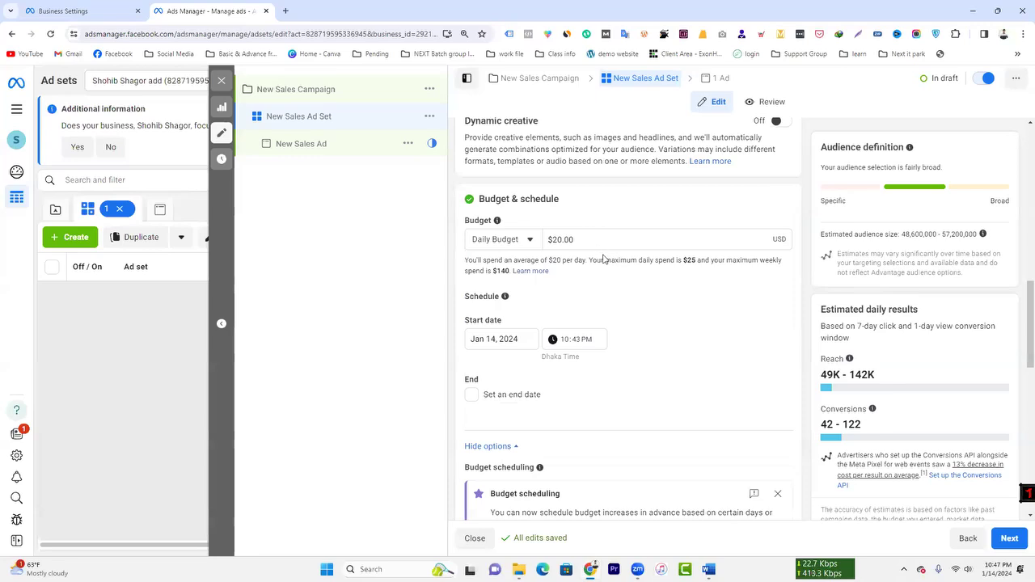
{"action": "scroll", "coordinate": [602, 259], "scroll_direction": "down", "scroll_amount": 2}
{"action": "scroll", "coordinate": [539, 314], "scroll_direction": "up", "scroll_amount": 2}
{"action": "left_click", "coordinate": [502, 339]}
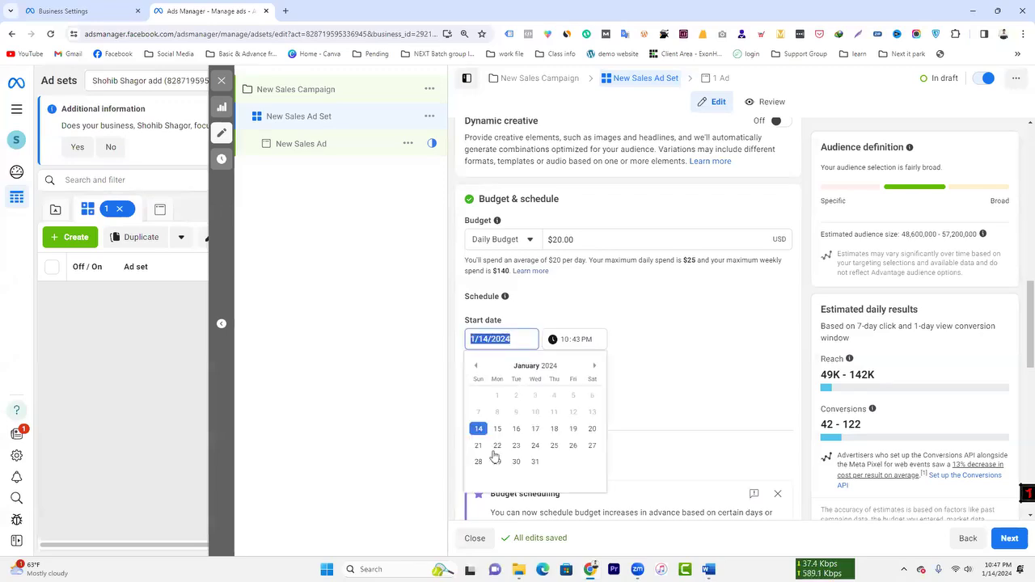
{"action": "left_click", "coordinate": [498, 430]}
{"action": "left_click", "coordinate": [563, 342]}
{"action": "type", "text": "7"}
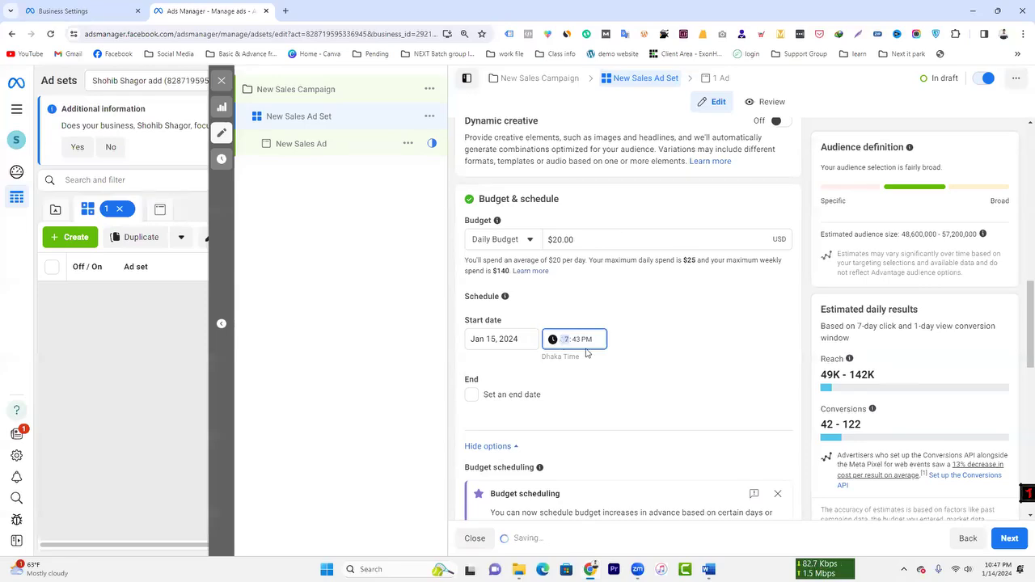
{"action": "left_click", "coordinate": [572, 345]}
{"action": "type", "text": "00"}
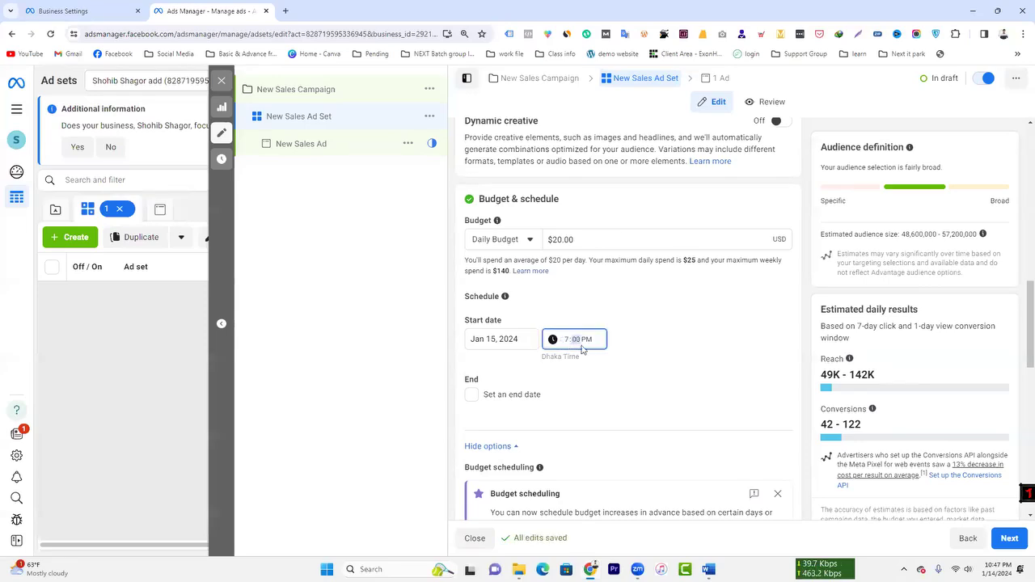
{"action": "type", "text": "a"}
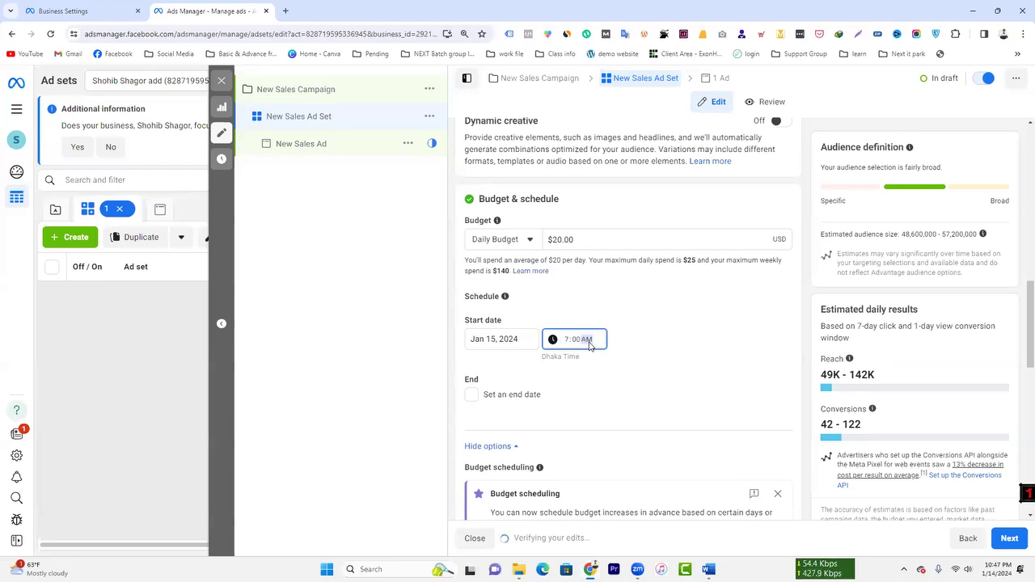
{"action": "left_click", "coordinate": [656, 336]}
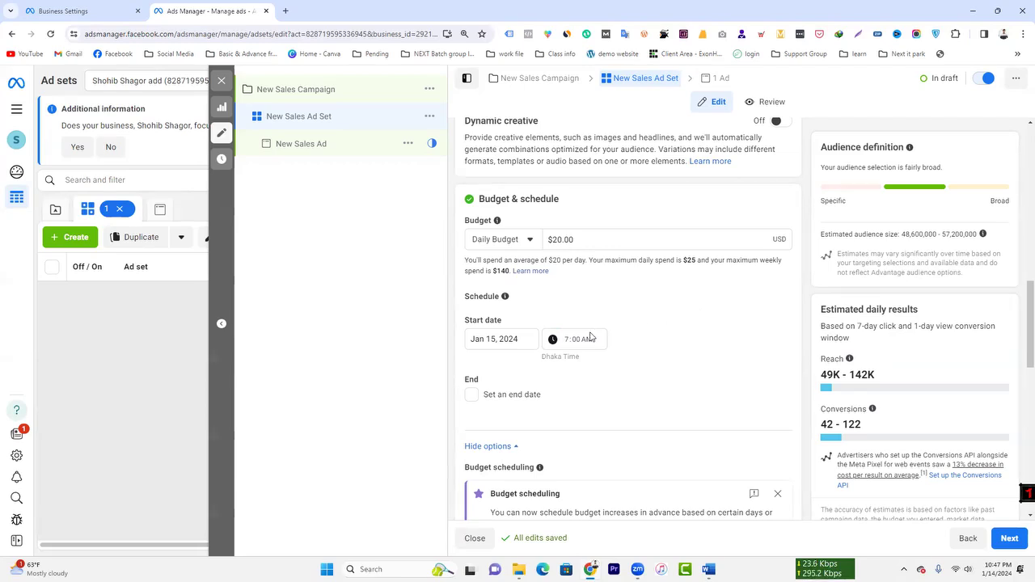
- Go through the remaining ad set sections down to Placements and continue to the New Sales Ad
{"action": "scroll", "coordinate": [591, 324], "scroll_direction": "down", "scroll_amount": 7}
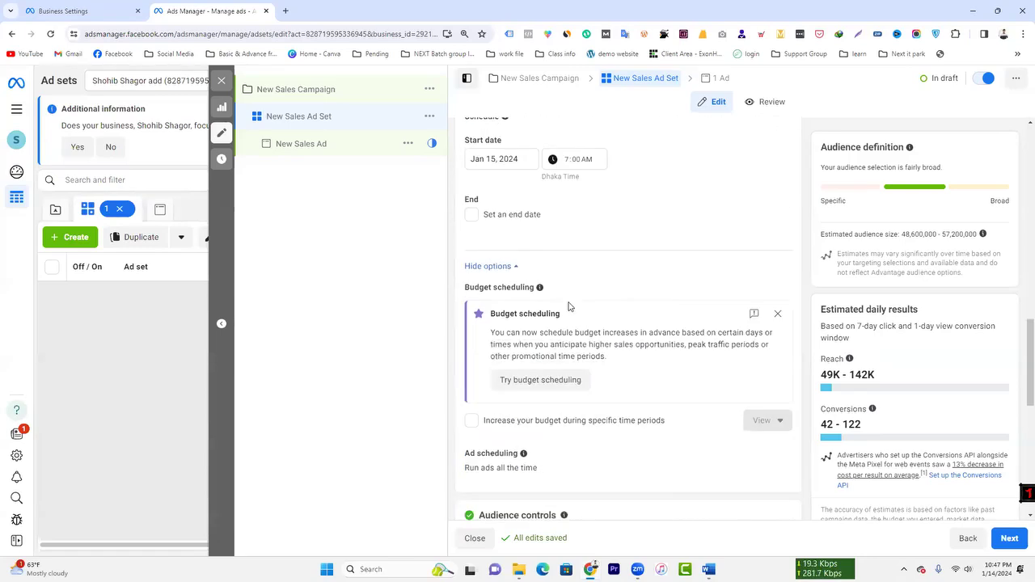
{"action": "scroll", "coordinate": [610, 352], "scroll_direction": "down", "scroll_amount": 1}
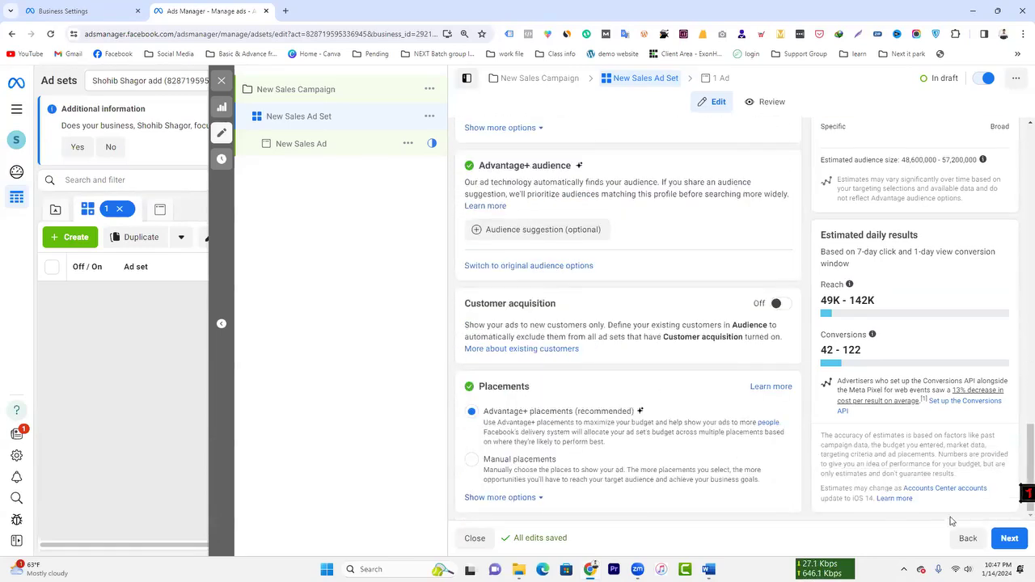
{"action": "left_click", "coordinate": [606, 460]}
{"action": "scroll", "coordinate": [653, 384], "scroll_direction": "down", "scroll_amount": 5}
{"action": "left_click", "coordinate": [1011, 538]}
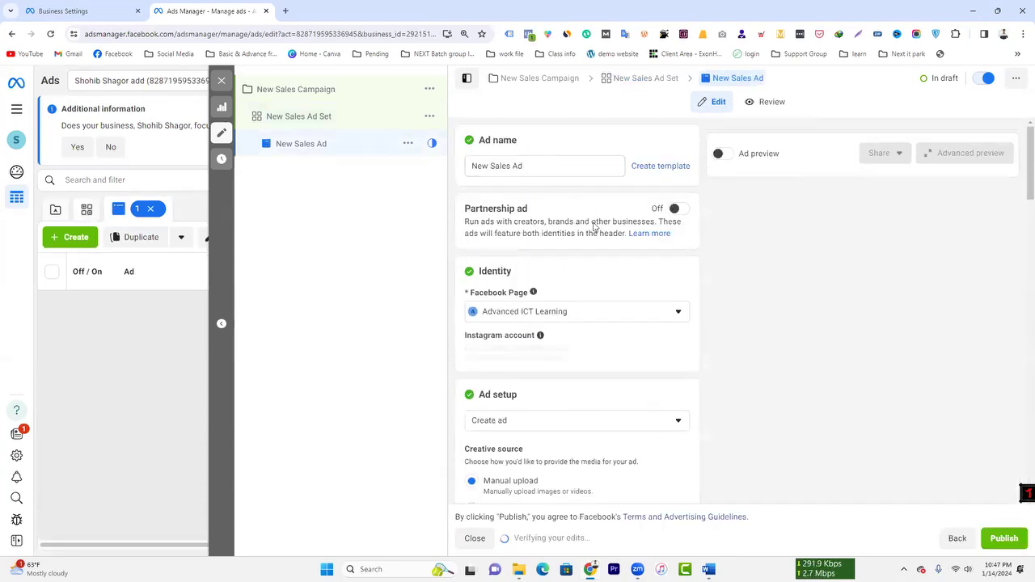
- Review the ad's creative text fields and the Ad setup options for creating the ad
{"action": "scroll", "coordinate": [598, 243], "scroll_direction": "down", "scroll_amount": 3}
{"action": "scroll", "coordinate": [593, 259], "scroll_direction": "down", "scroll_amount": 5}
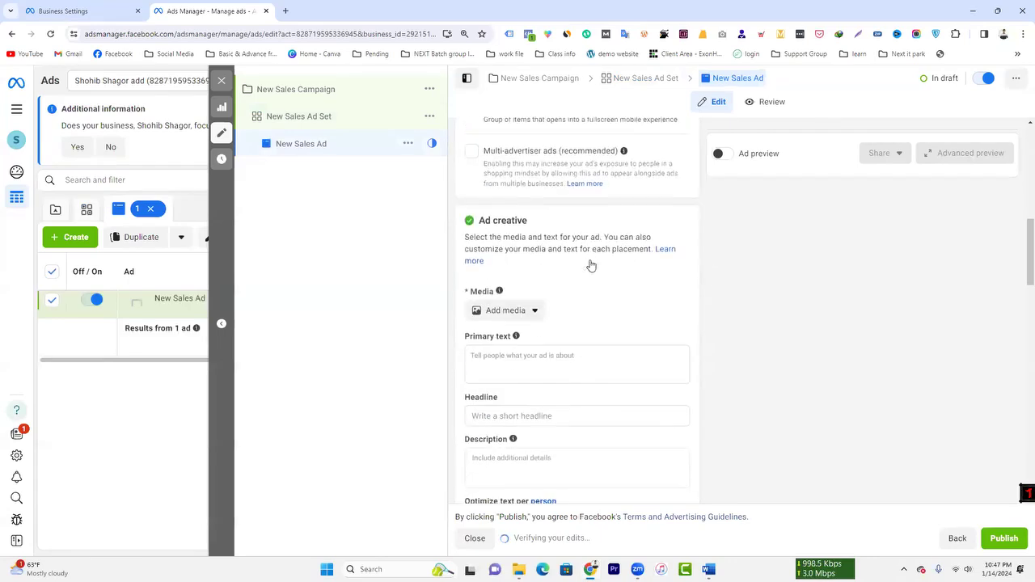
{"action": "scroll", "coordinate": [564, 316], "scroll_direction": "down", "scroll_amount": 3}
{"action": "left_click", "coordinate": [518, 187]}
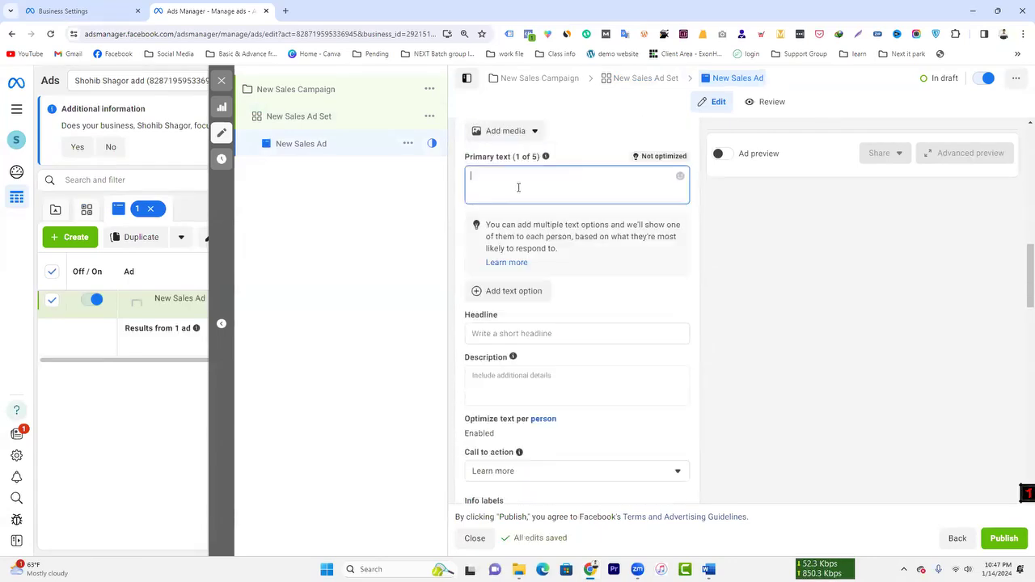
{"action": "scroll", "coordinate": [566, 339], "scroll_direction": "up", "scroll_amount": 8}
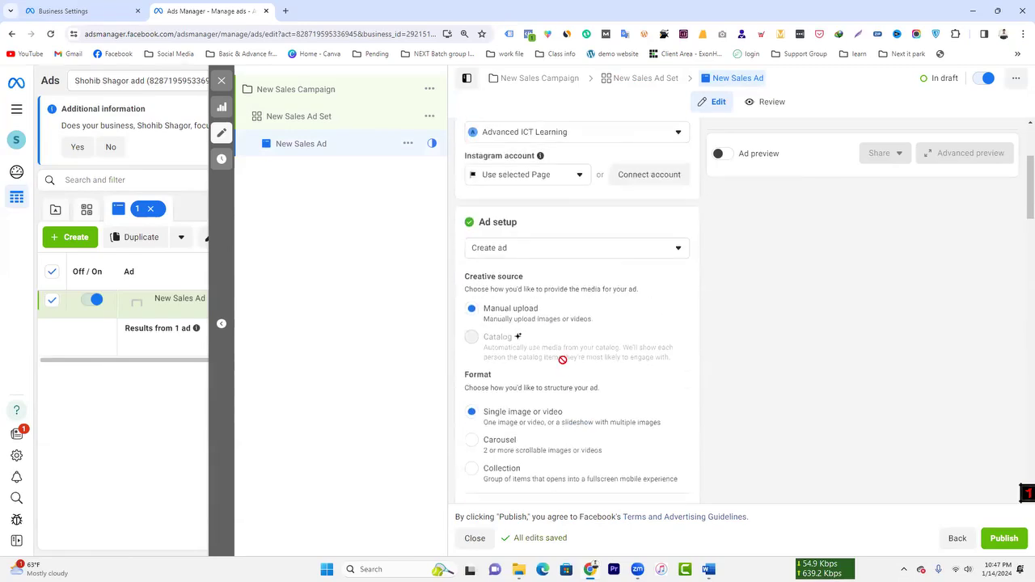
{"action": "left_click", "coordinate": [523, 252]}
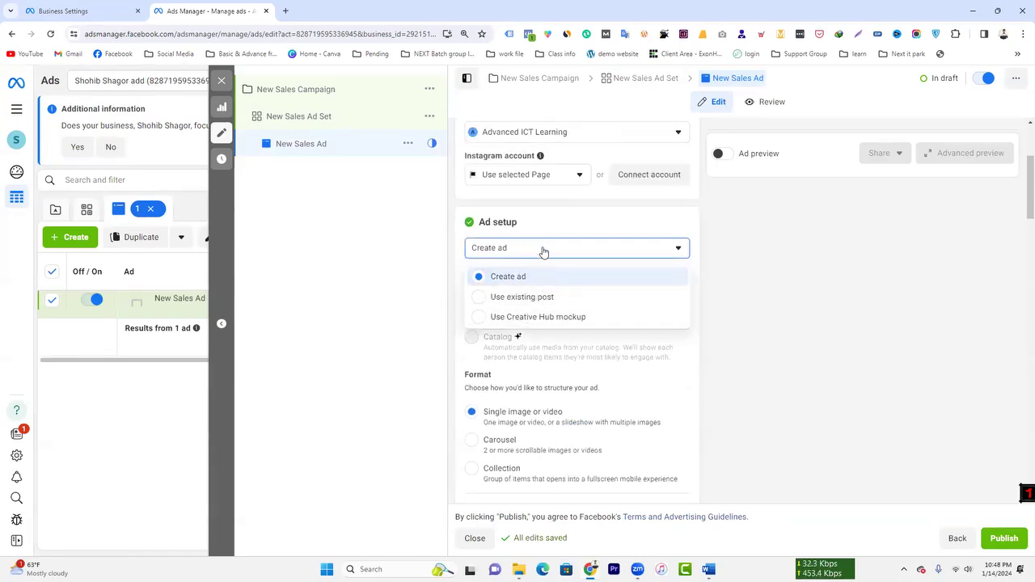
{"action": "left_click", "coordinate": [398, 257]}
- Add the 8:00-long 1920 × 1080 account video as the ad's media, accepting the default trim and crop
{"action": "scroll", "coordinate": [598, 226], "scroll_direction": "down", "scroll_amount": 5}
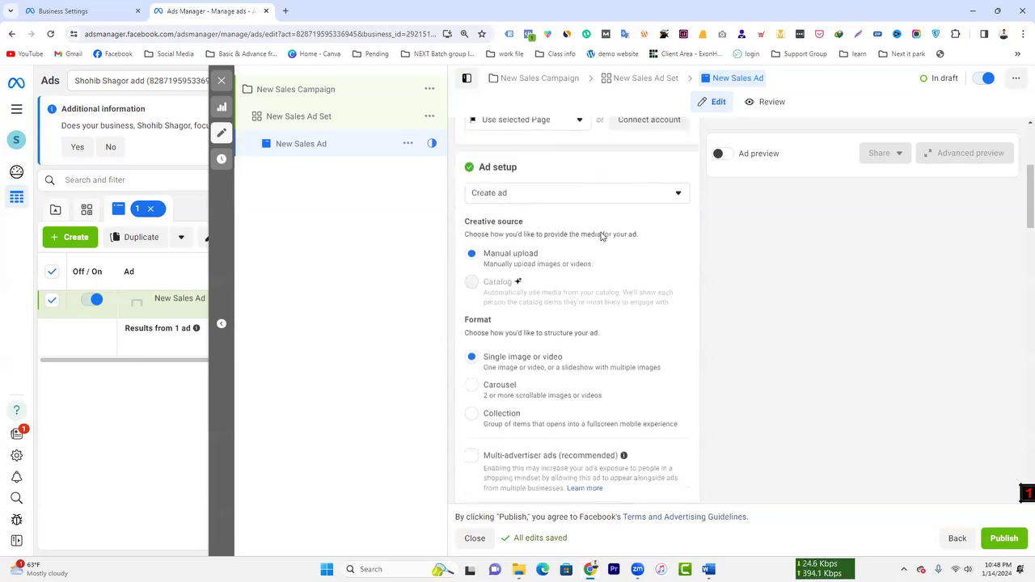
{"action": "left_click", "coordinate": [503, 310]}
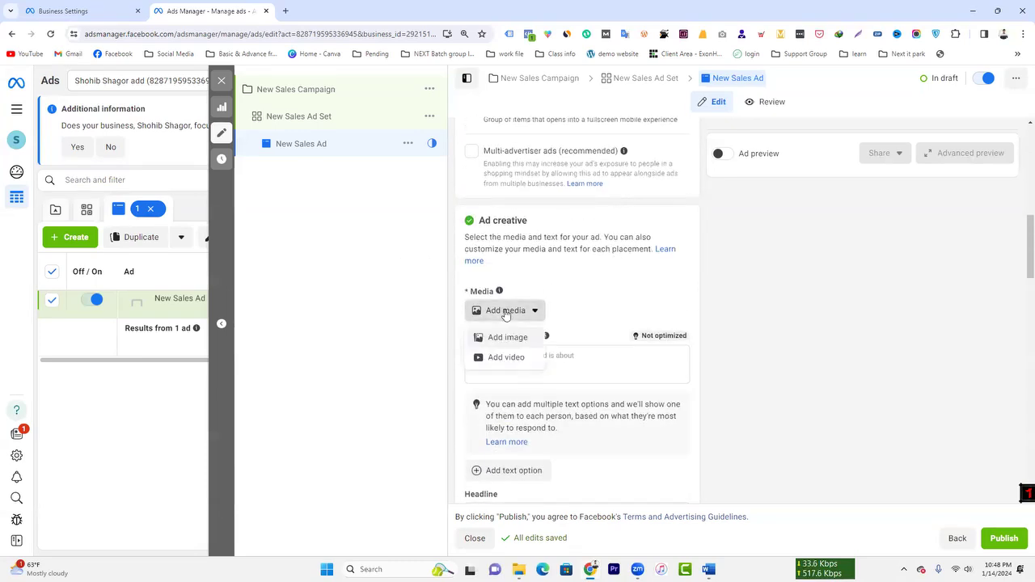
{"action": "left_click", "coordinate": [505, 360]}
{"action": "left_click", "coordinate": [396, 234]}
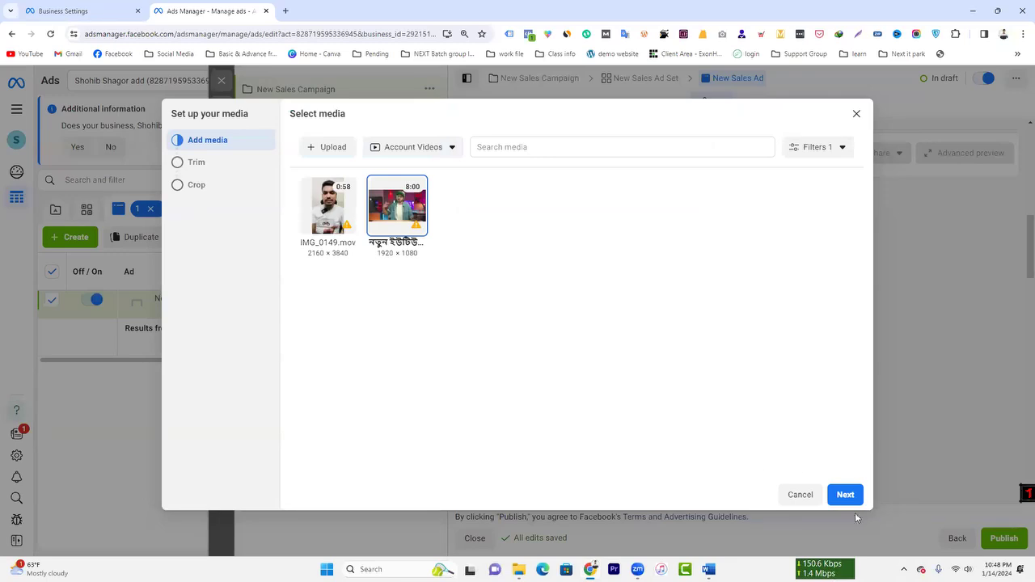
{"action": "left_click", "coordinate": [845, 495]}
{"action": "left_click", "coordinate": [839, 495]}
{"action": "left_click", "coordinate": [843, 494]}
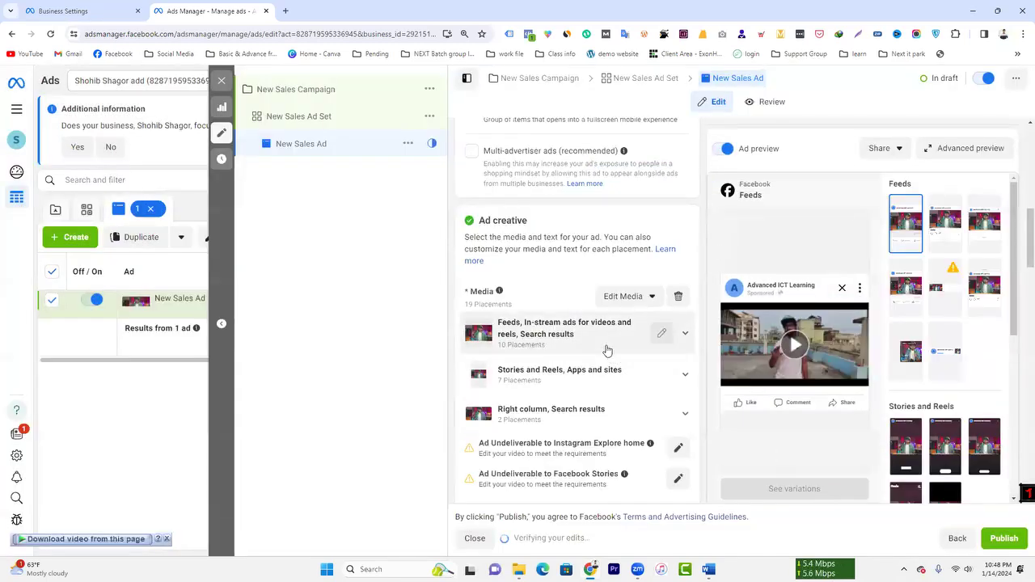
{"action": "scroll", "coordinate": [586, 261], "scroll_direction": "down", "scroll_amount": 2}
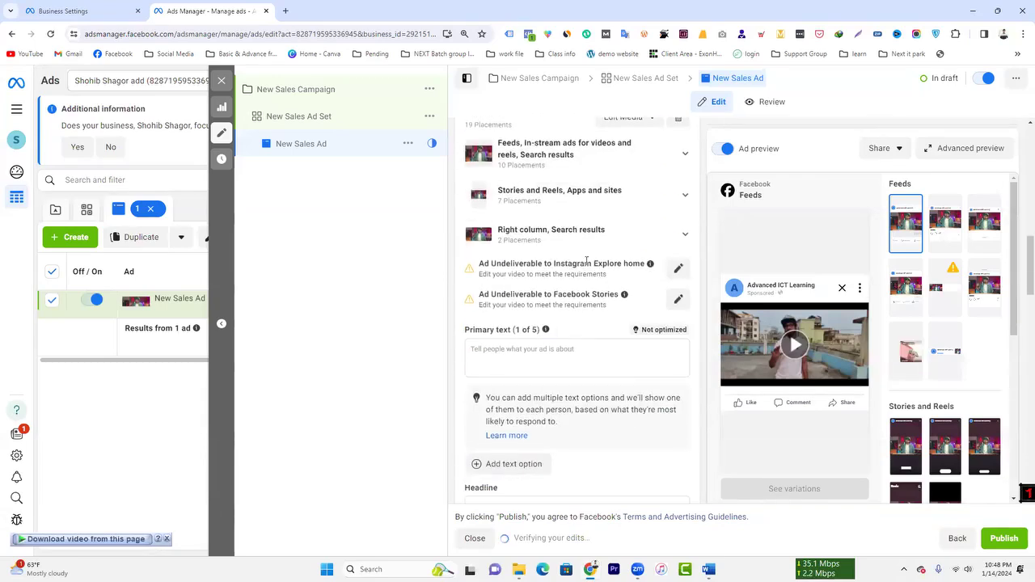
- Enter the placeholder text "dfghjk,./" as the ad's primary text
{"action": "scroll", "coordinate": [586, 261], "scroll_direction": "down", "scroll_amount": 2}
{"action": "left_click", "coordinate": [518, 187]}
{"action": "type", "text": "dfghjk,/"}
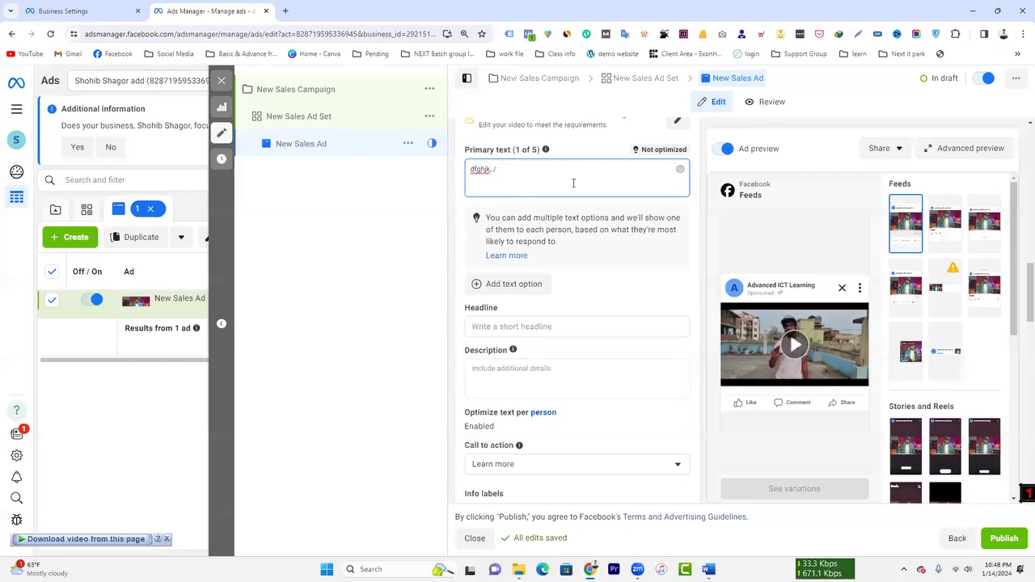
{"action": "left_click", "coordinate": [518, 326]}
{"action": "type", "text": "xcvbnm,./"}
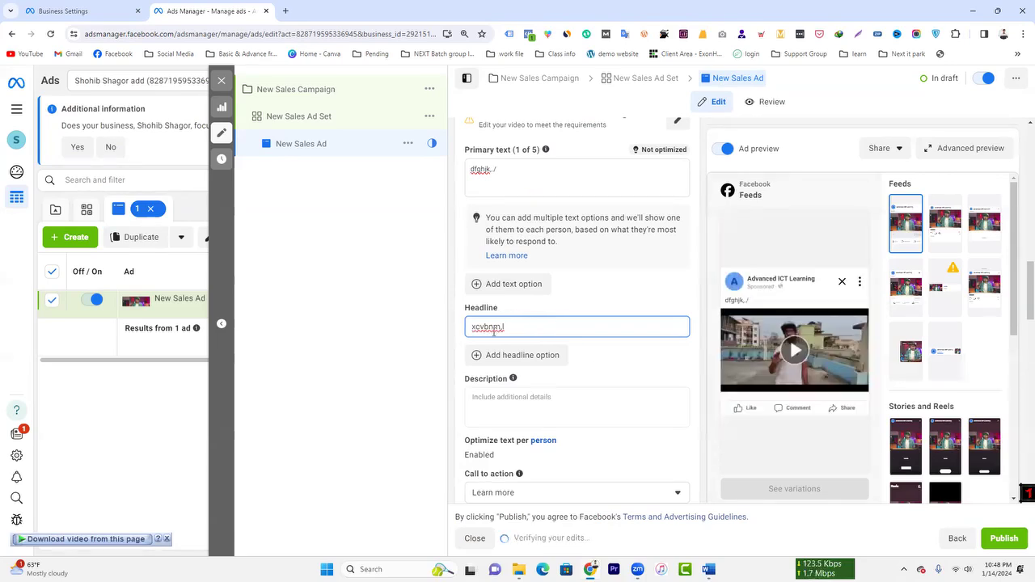
{"action": "left_click_drag", "start_coordinate": [508, 326], "coordinate": [432, 330]}
{"action": "key", "text": "BackSpace"}
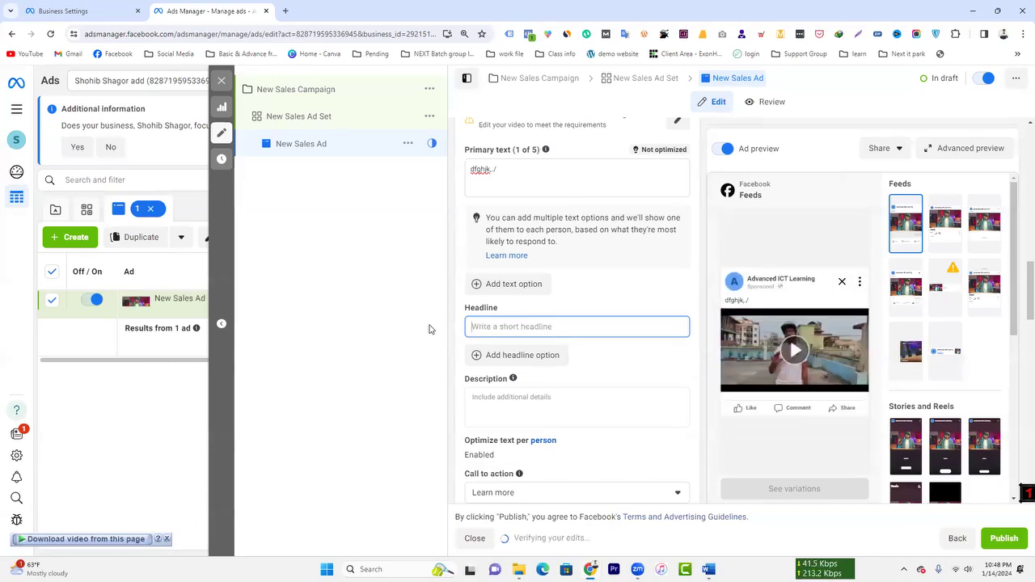
- Switch to Bangla typing and write "অর্ডার করতে এখানে ক্লিক করুন" as the ad's headline
{"action": "type", "text": "o"}
{"action": "key", "text": "F12"}
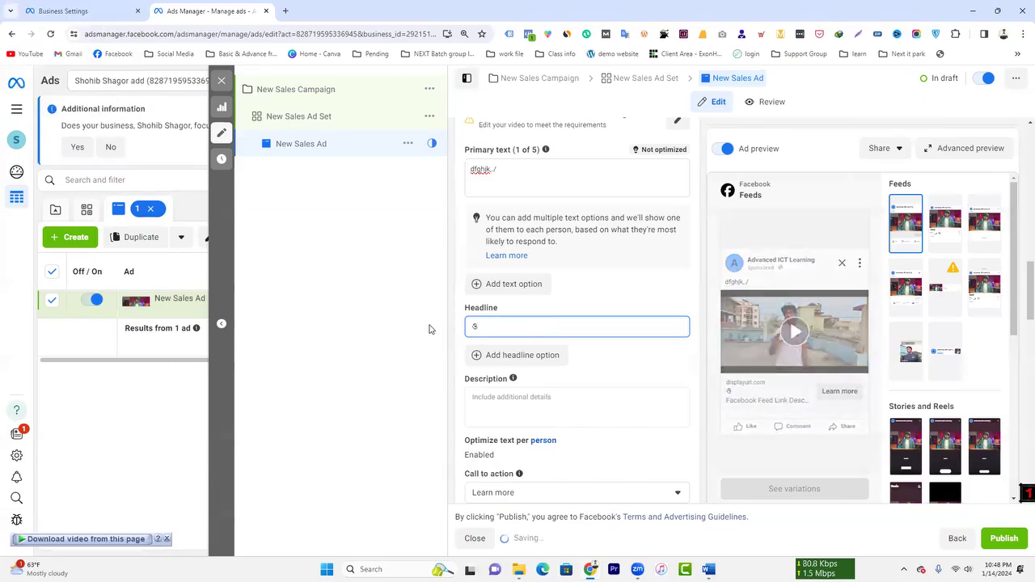
{"action": "key", "text": "BackSpace"}
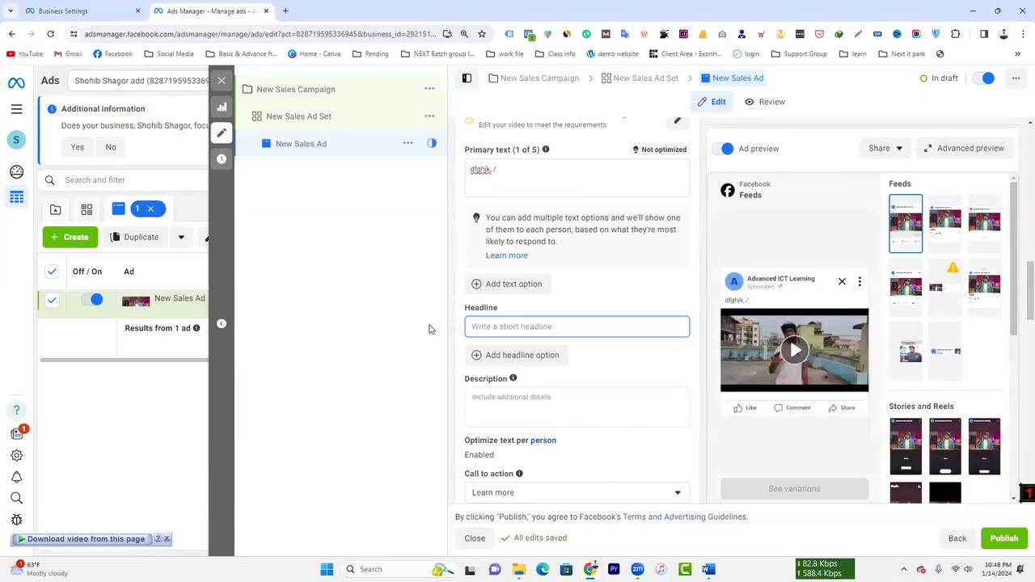
{"action": "type", "text": "orrDa"}
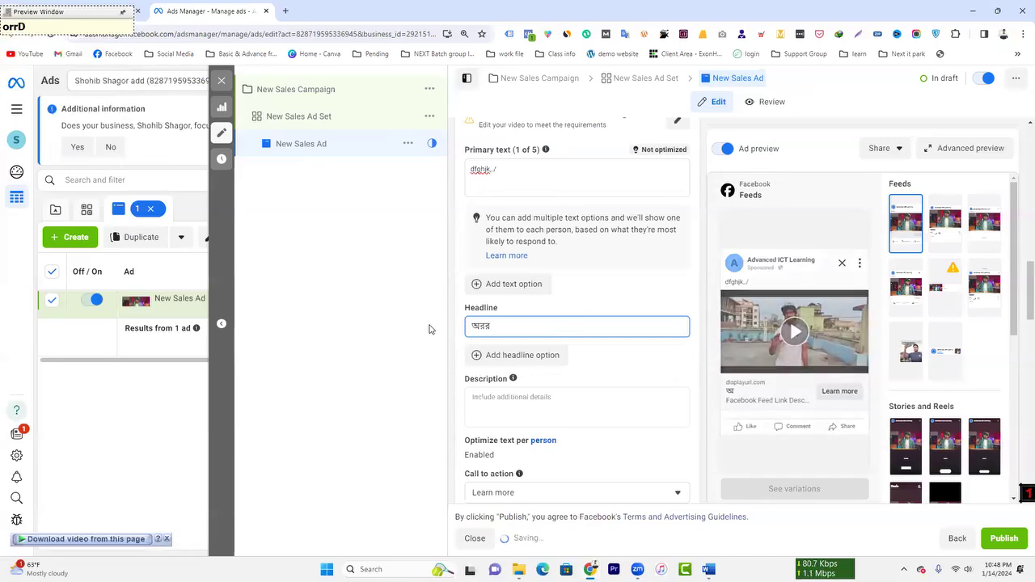
{"action": "type", "text": "r korte ek"}
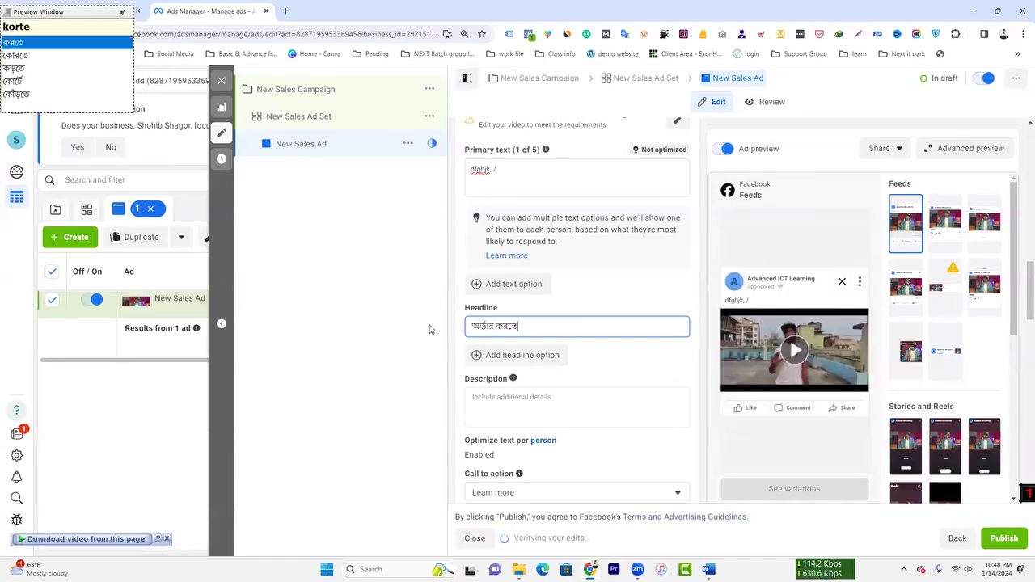
{"action": "type", "text": "hane klik kor"}
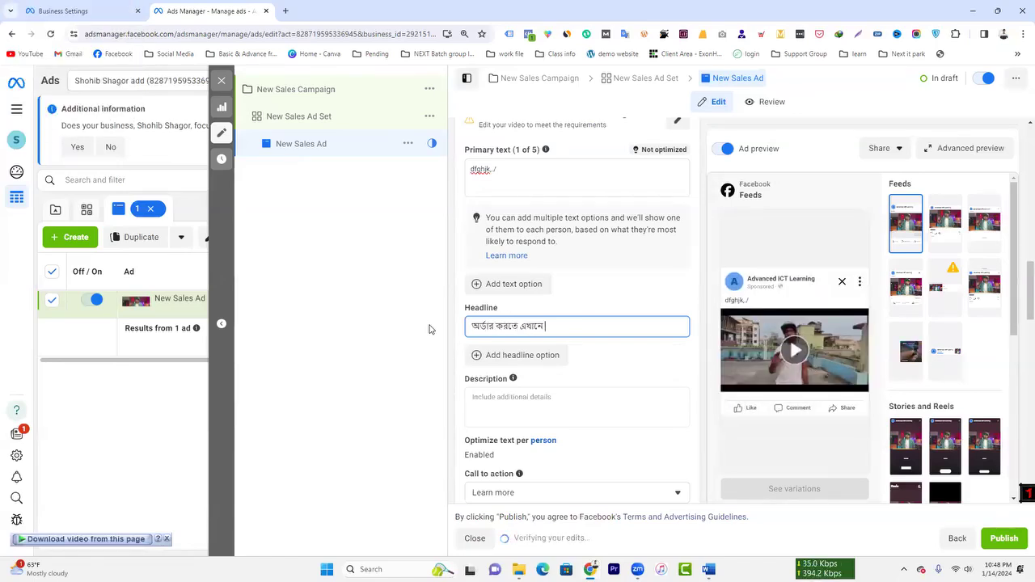
{"action": "type", "text": "un"}
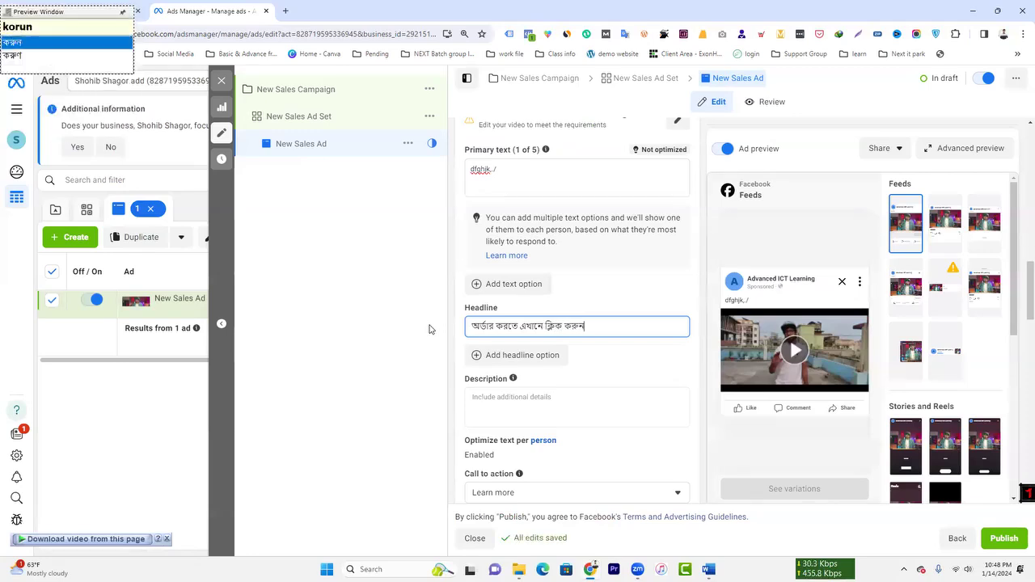
{"action": "left_click", "coordinate": [596, 289]}
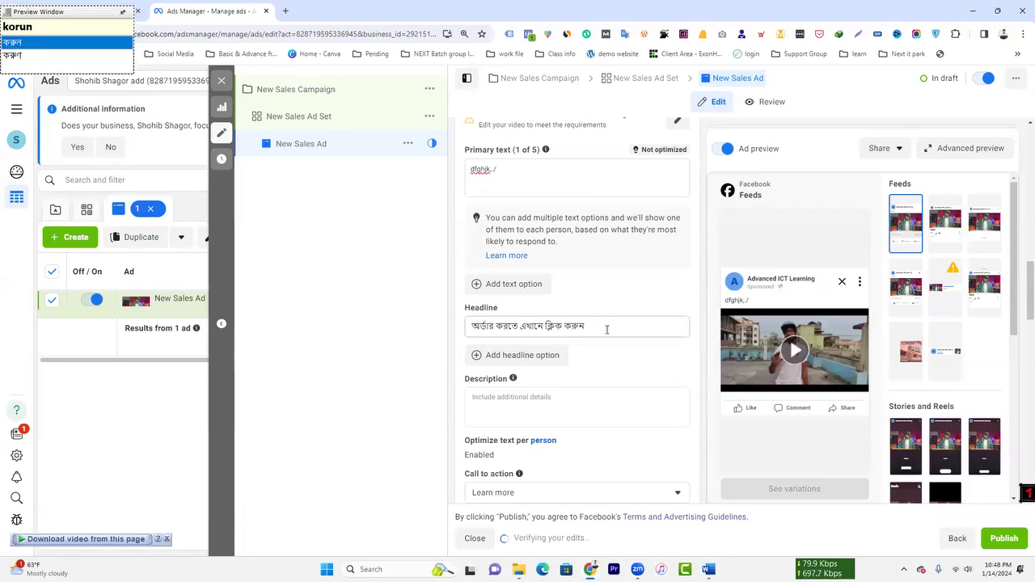
{"action": "left_click", "coordinate": [514, 402]}
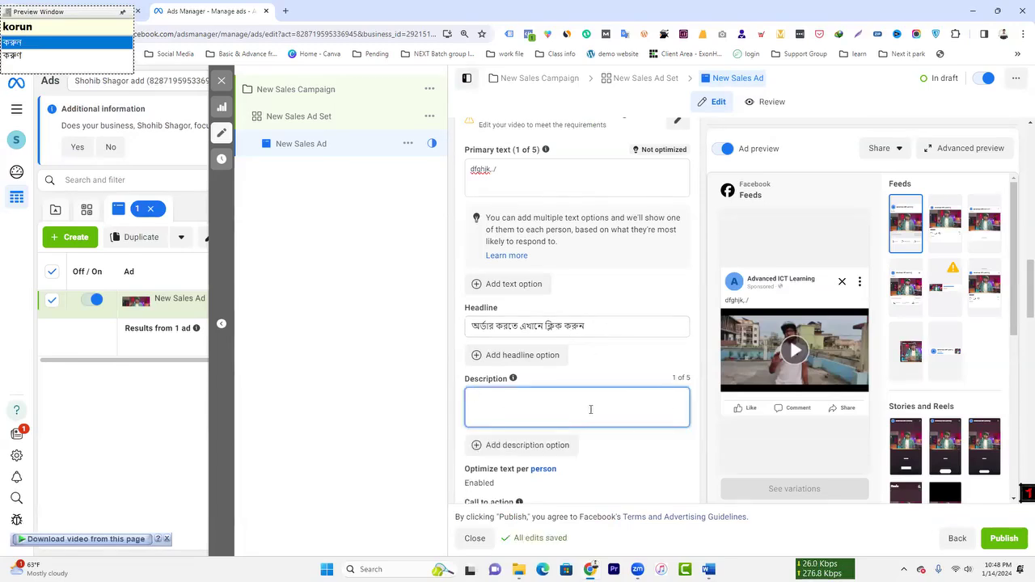
{"action": "left_click", "coordinate": [417, 406]}
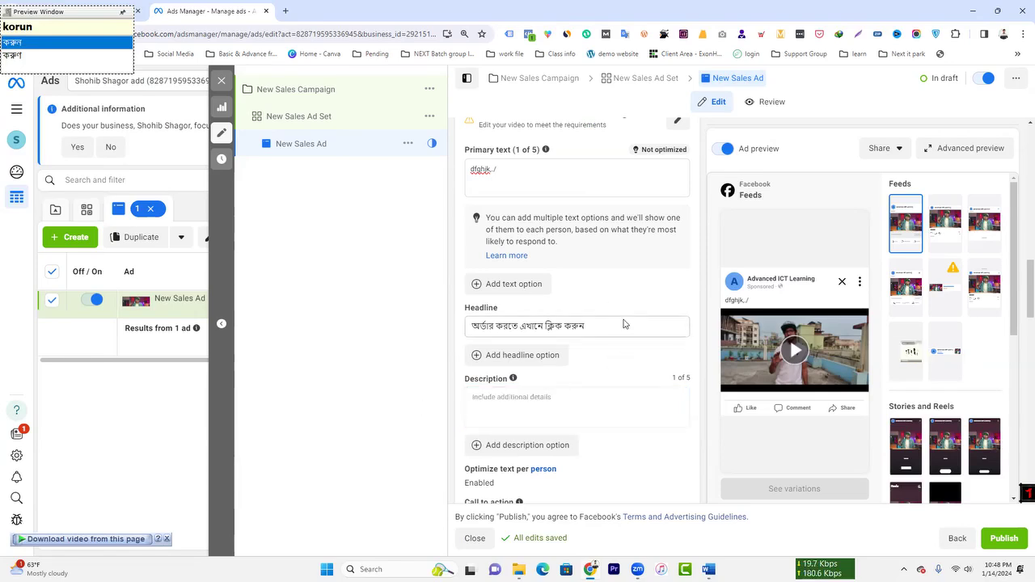
- Look through the available call-to-action options and set the ad's call to action to Order now
{"action": "scroll", "coordinate": [622, 321], "scroll_direction": "down", "scroll_amount": 2}
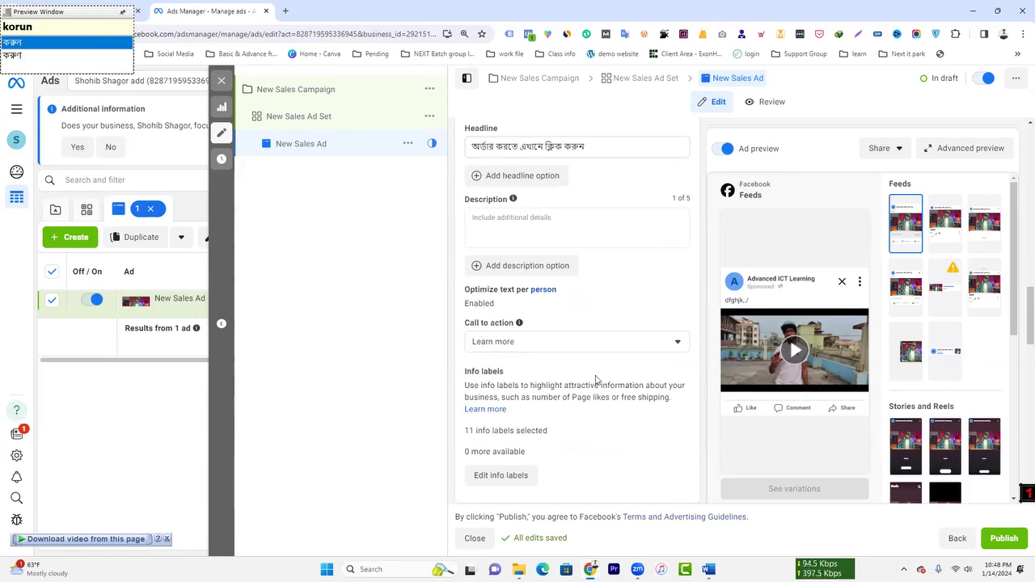
{"action": "left_click", "coordinate": [580, 341]}
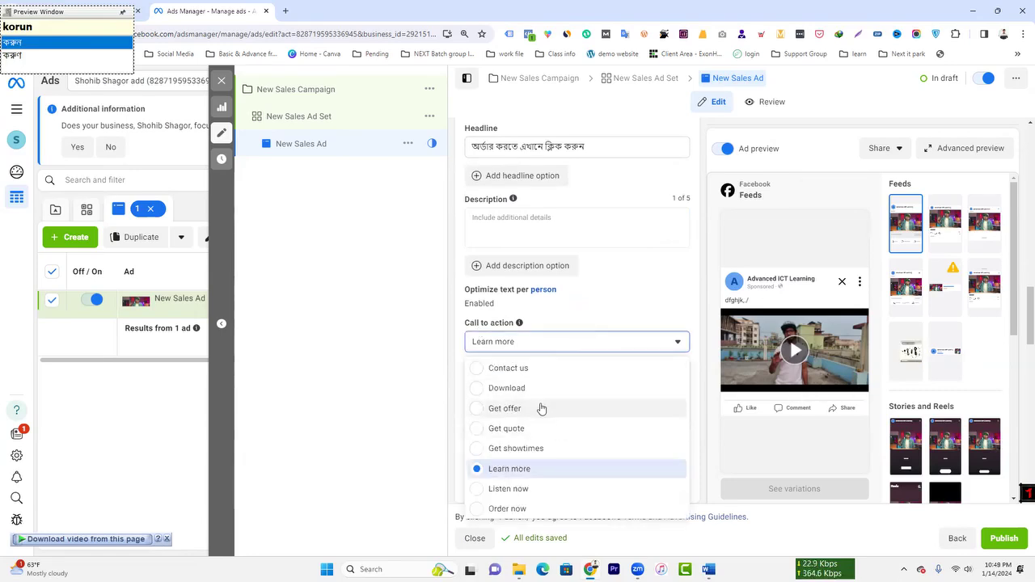
{"action": "scroll", "coordinate": [558, 441], "scroll_direction": "down", "scroll_amount": 3}
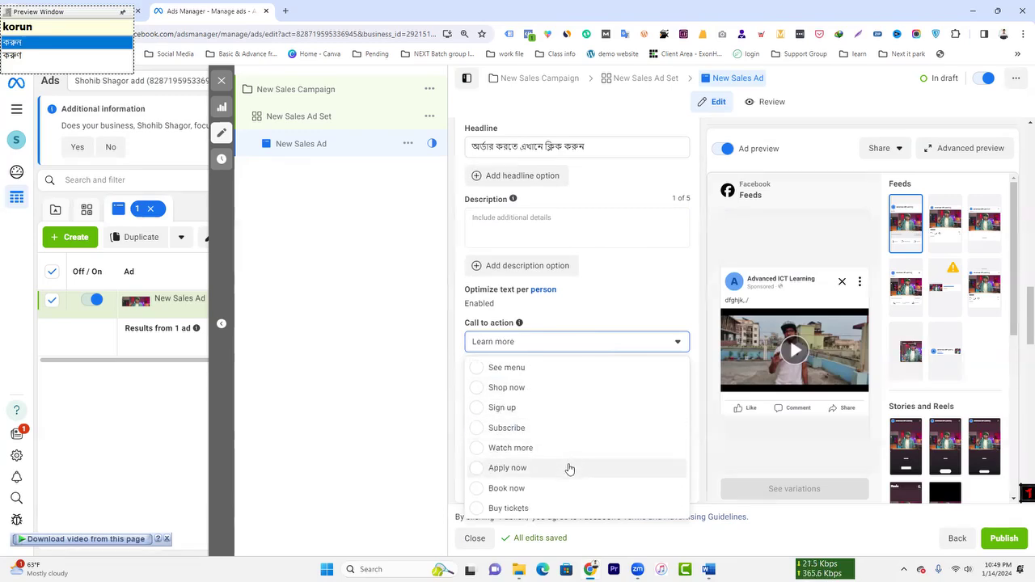
{"action": "scroll", "coordinate": [566, 469], "scroll_direction": "up", "scroll_amount": 3}
{"action": "left_click", "coordinate": [507, 485]}
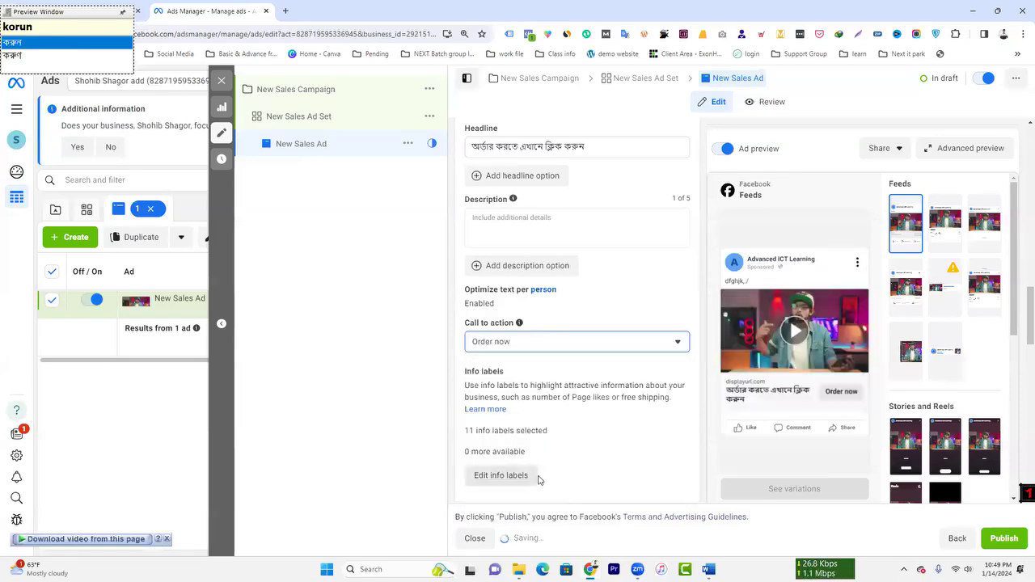
- Go to the ad's Destination section and clear the Website URL field
{"action": "scroll", "coordinate": [636, 366], "scroll_direction": "down", "scroll_amount": 2}
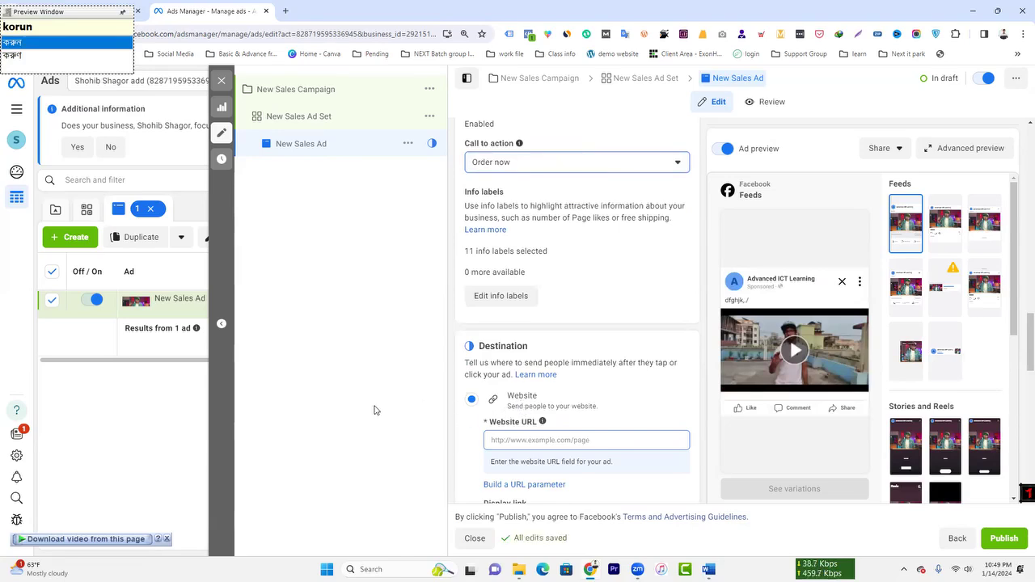
{"action": "left_click", "coordinate": [548, 446]}
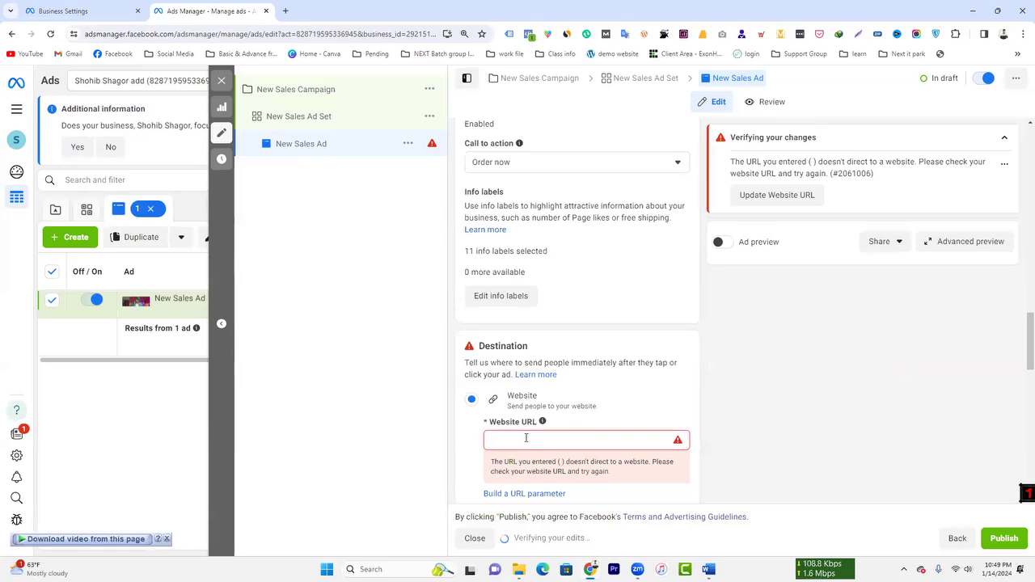
{"action": "key", "text": "BackSpace"}
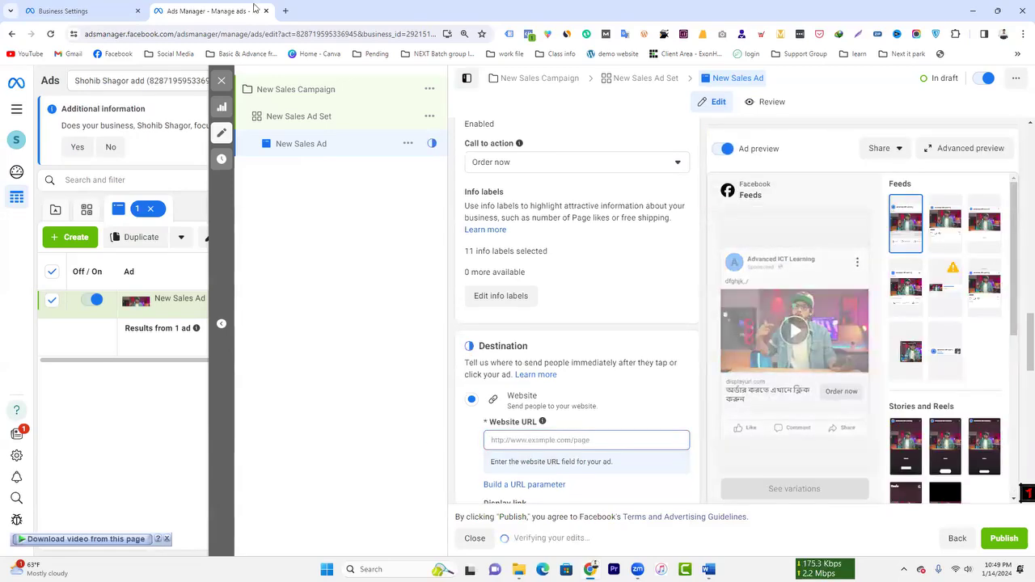
- Open the online shop at dev-next05batch.pantheonsite.io in a new browser tab
{"action": "left_click", "coordinate": [285, 11]}
{"action": "type", "text": "dev"}
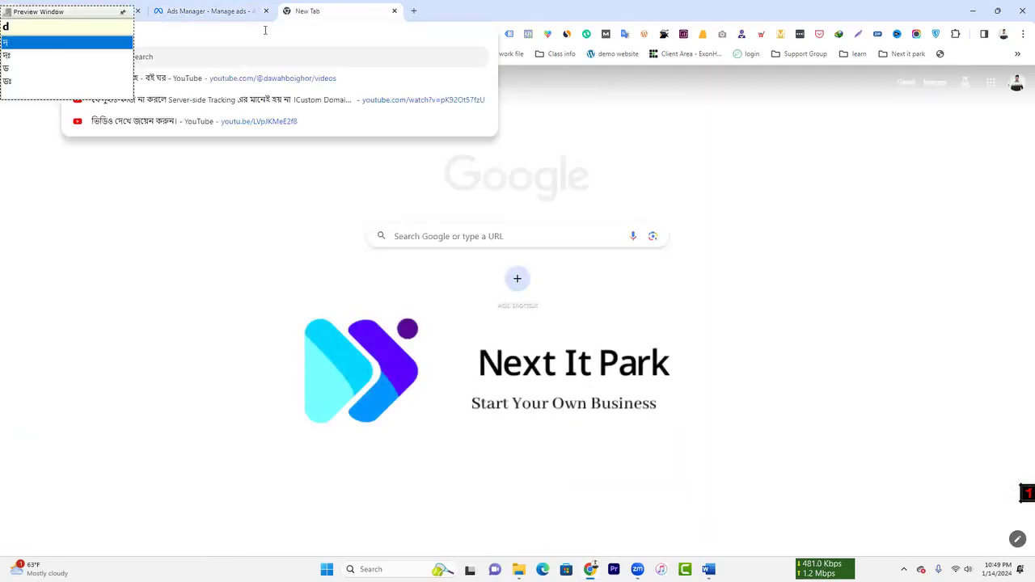
{"action": "key", "text": "BackSpace"}
{"action": "key", "text": "BackSpace"}
{"action": "key", "text": "BackSpace"}
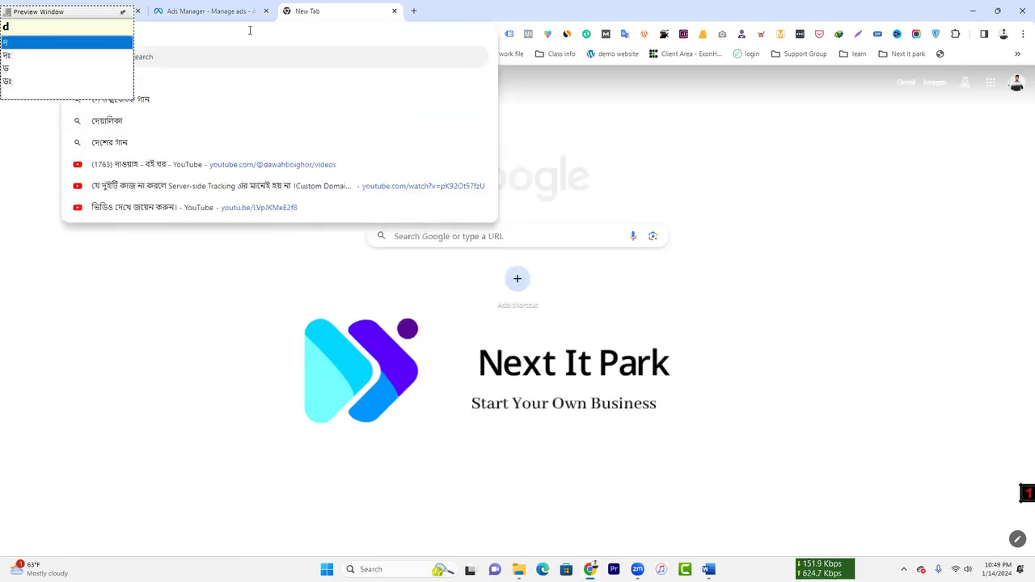
{"action": "type", "text": "deV"}
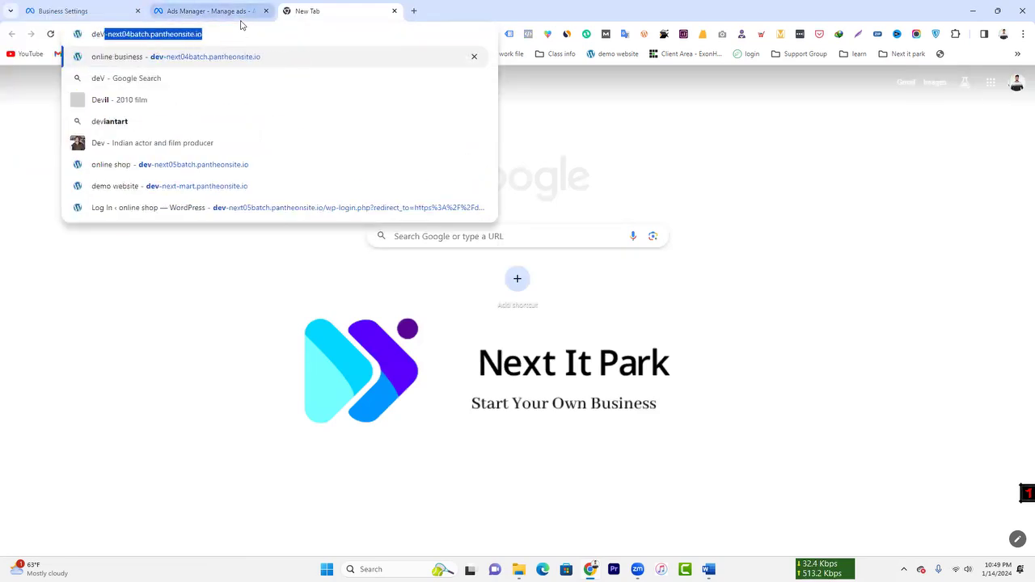
{"action": "left_click", "coordinate": [131, 34]}
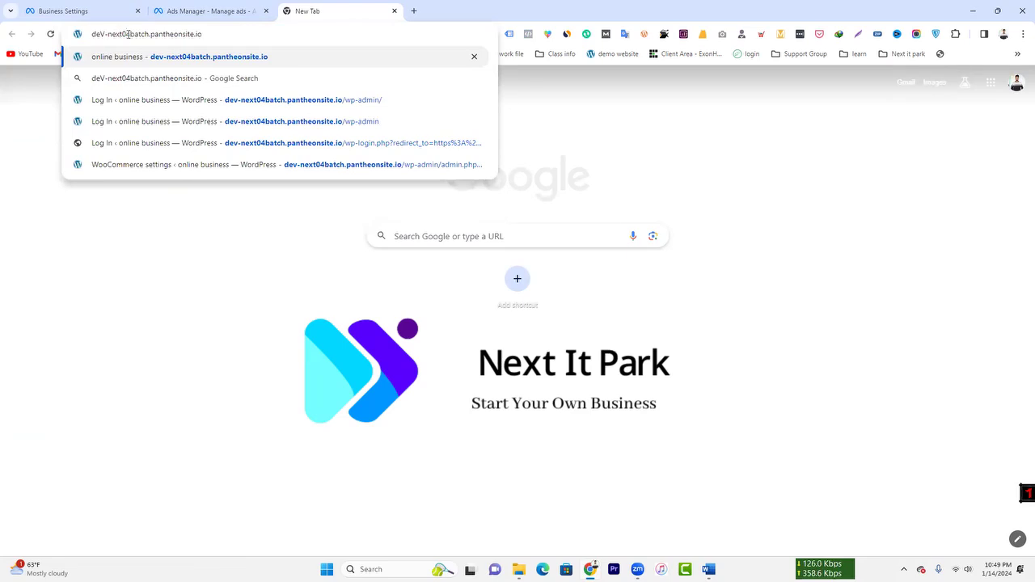
{"action": "key", "text": "BackSpace"}
{"action": "type", "text": "5"}
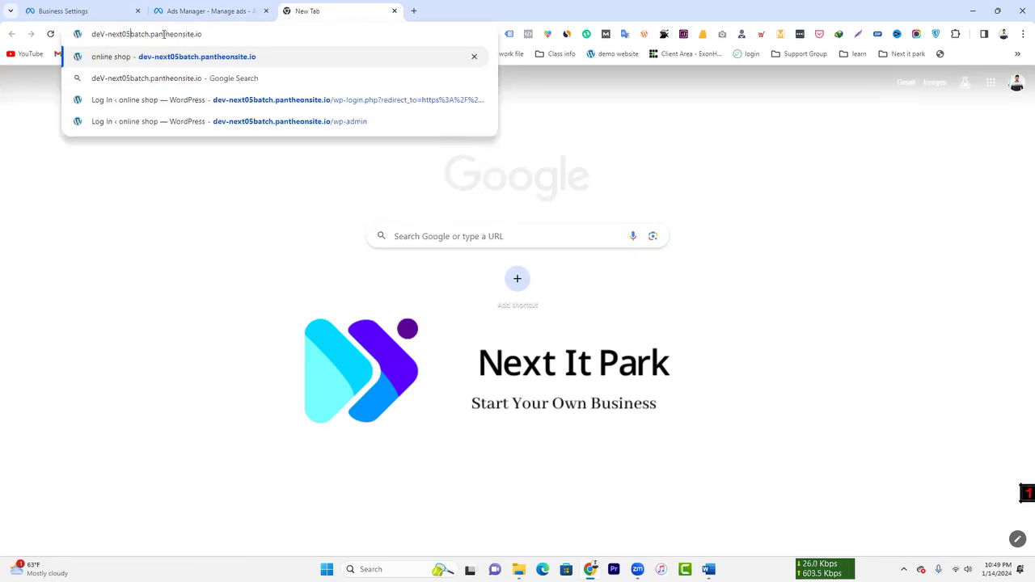
{"action": "key", "text": "Return"}
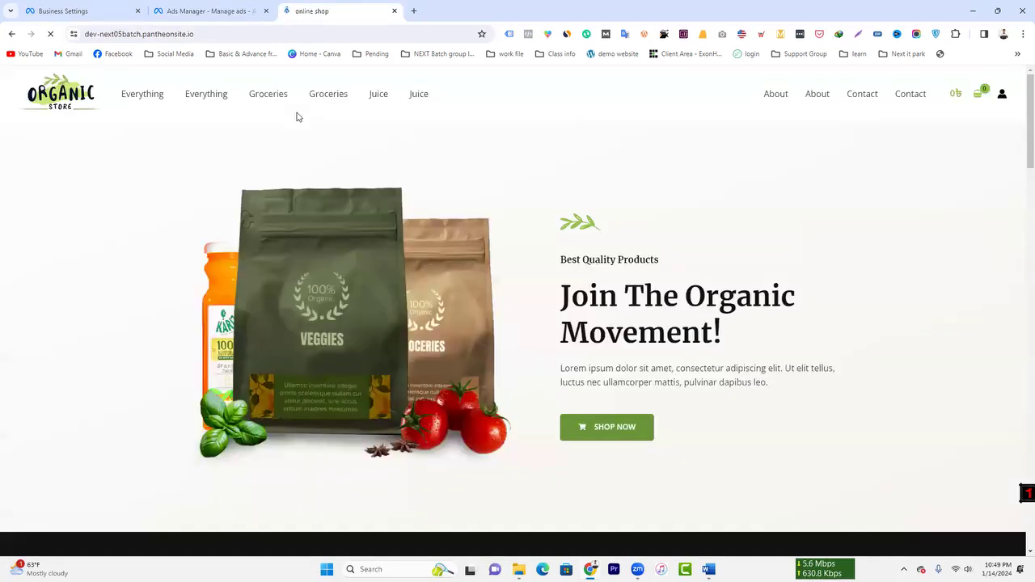
- Open the Hand Sanitizer product from the shop's home page and copy the product page's URL
{"action": "scroll", "coordinate": [347, 89], "scroll_direction": "down", "scroll_amount": 8}
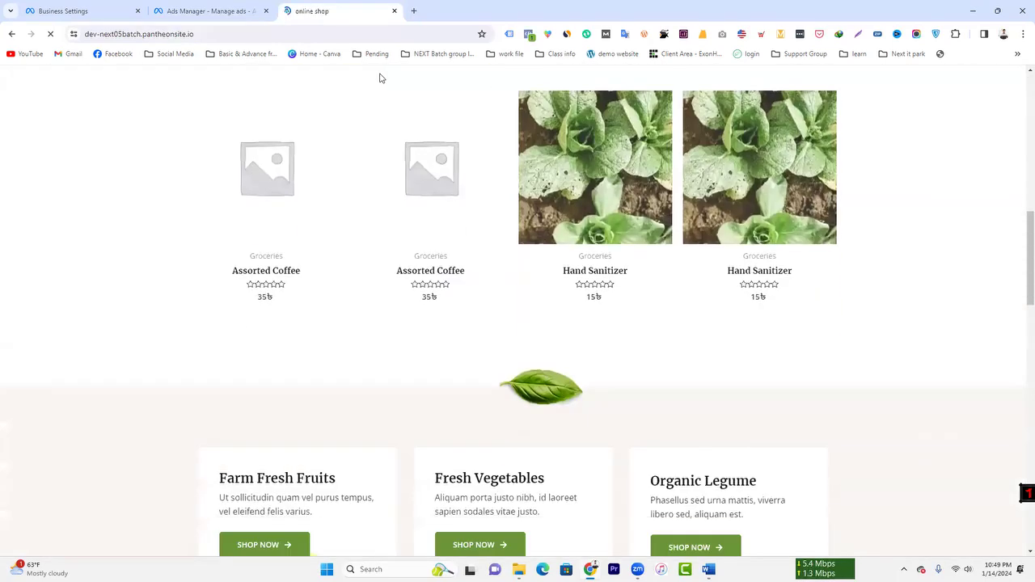
{"action": "left_click", "coordinate": [562, 202]}
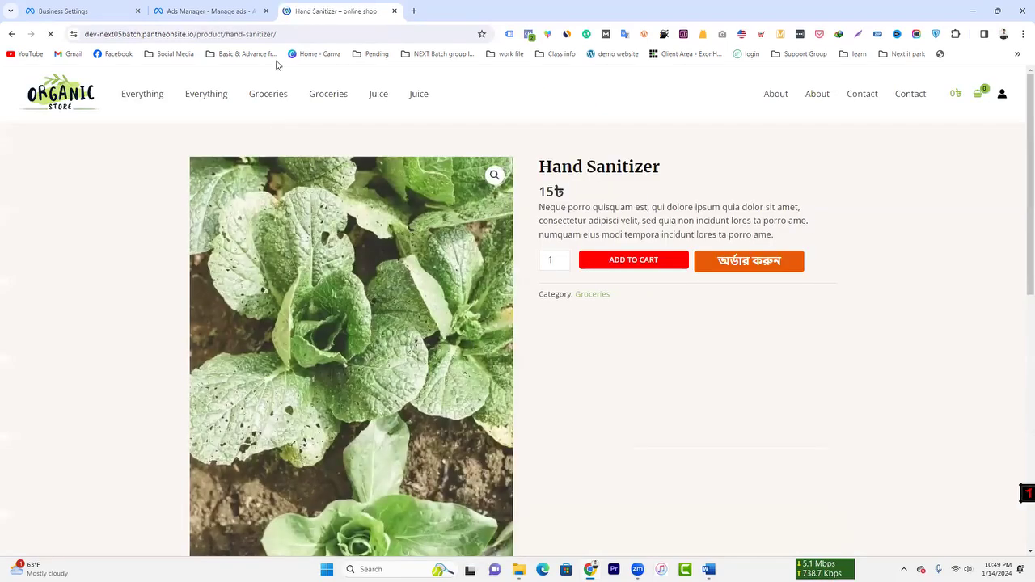
{"action": "left_click", "coordinate": [295, 30]}
{"action": "key", "text": "ctrl+c"}
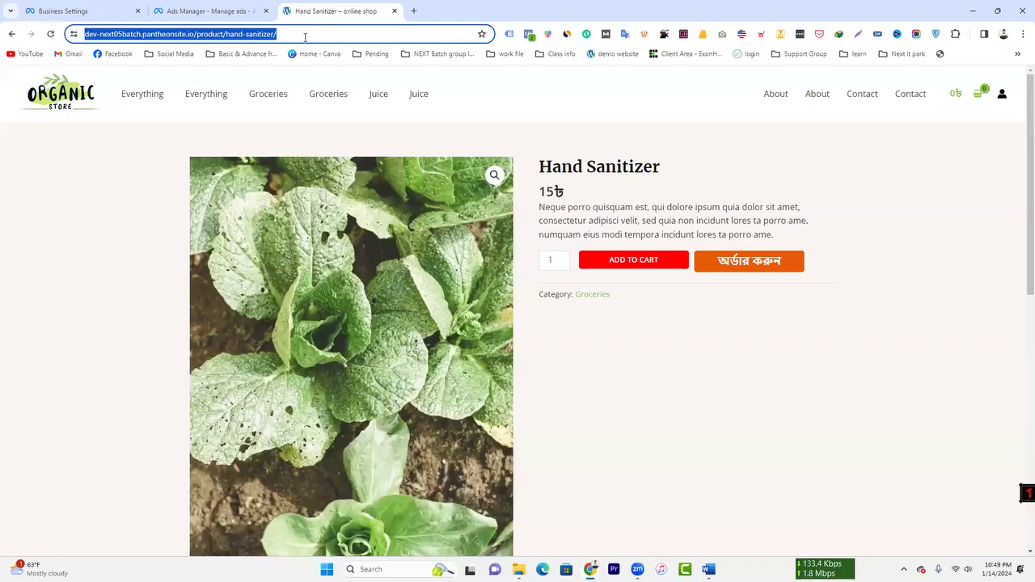
- Return to the ad in Ads Manager and paste the copied product page link as its Website URL
{"action": "left_click", "coordinate": [210, 11]}
{"action": "left_click", "coordinate": [574, 440]}
{"action": "key", "text": "ctrl+v"}
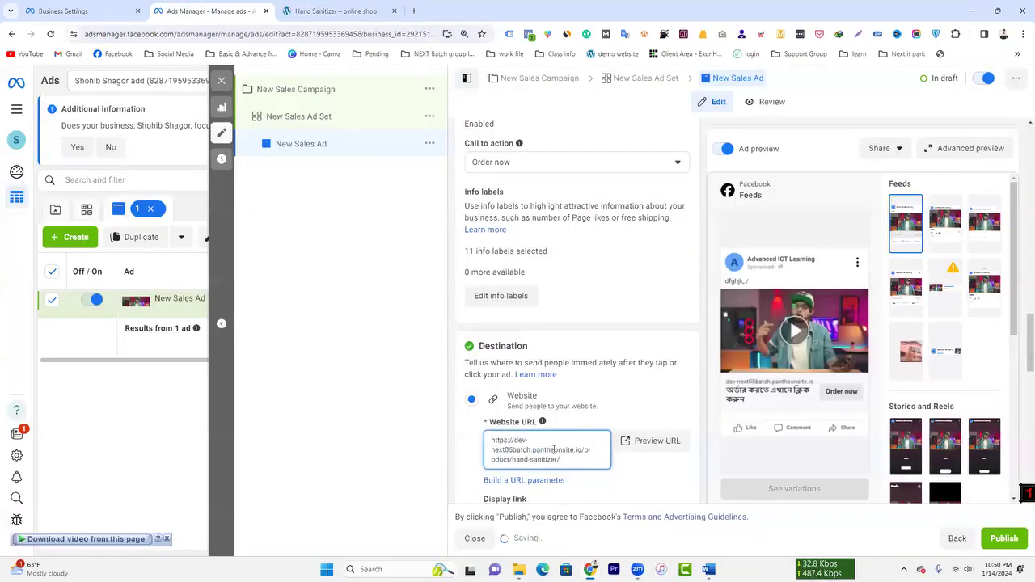
- Look over the Hand Sanitizer product page in the shop tab
{"action": "left_click", "coordinate": [324, 10]}
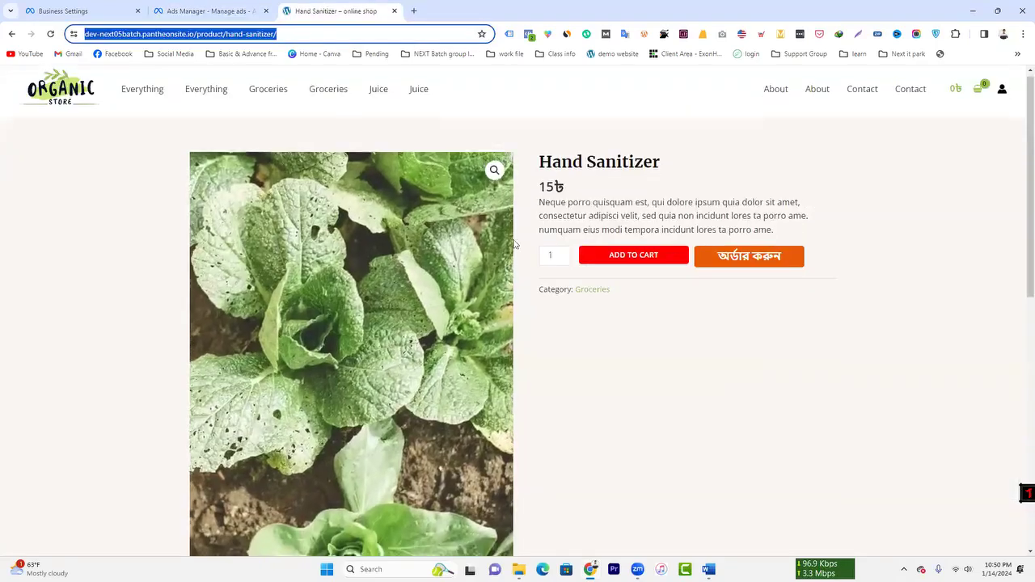
{"action": "scroll", "coordinate": [516, 249], "scroll_direction": "down", "scroll_amount": 5}
{"action": "scroll", "coordinate": [545, 205], "scroll_direction": "up", "scroll_amount": 5}
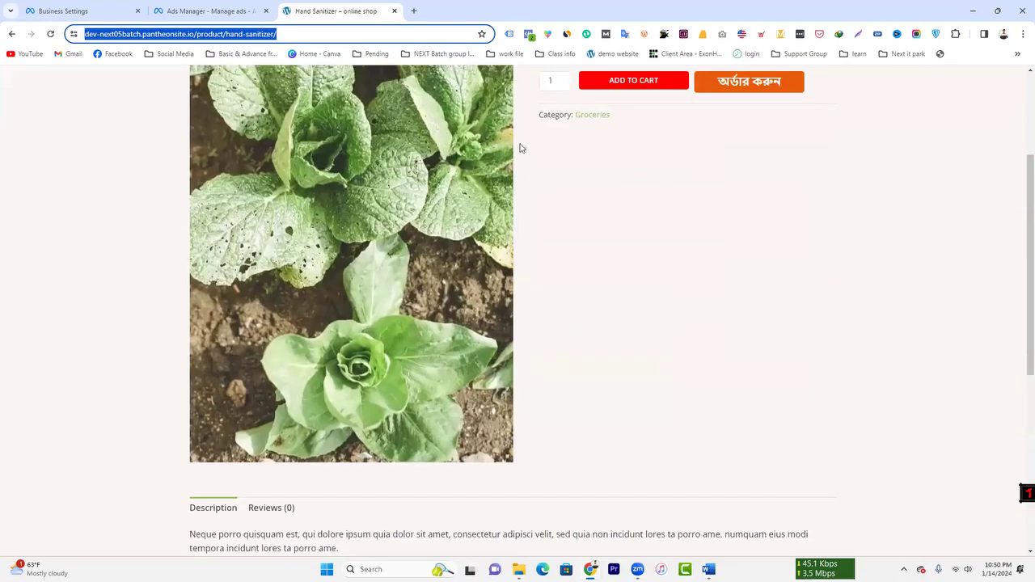
- Preview the ad's website URL in a new tab and look through the product page down to the related products
{"action": "left_click", "coordinate": [229, 7]}
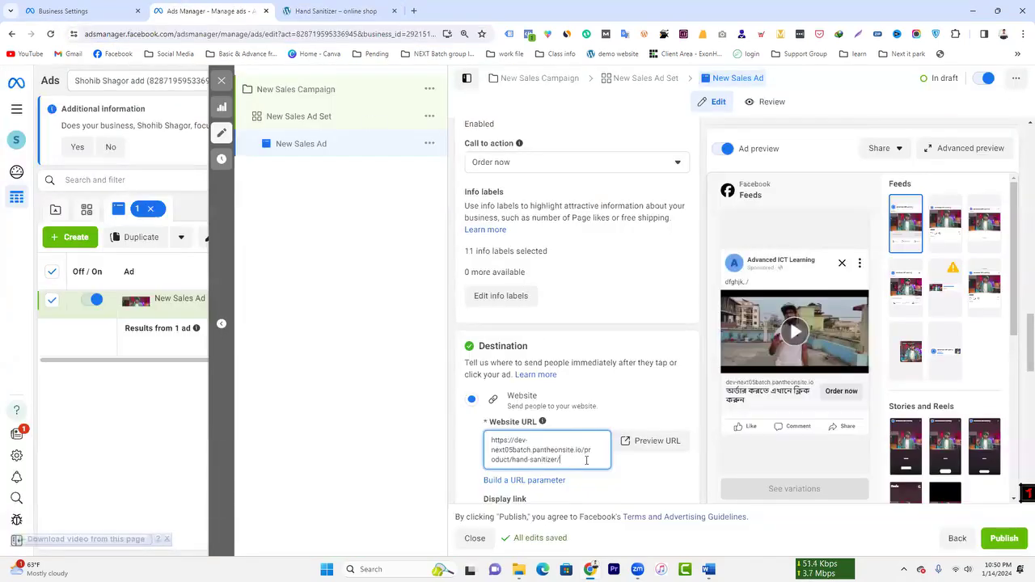
{"action": "right_click", "coordinate": [654, 443]}
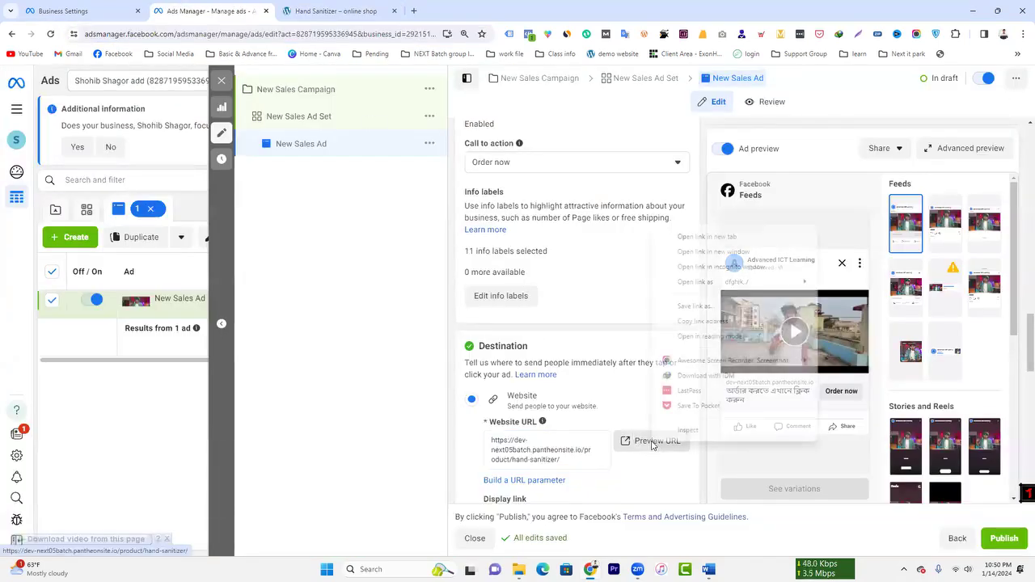
{"action": "left_click", "coordinate": [690, 236]}
{"action": "left_click", "coordinate": [340, 9]}
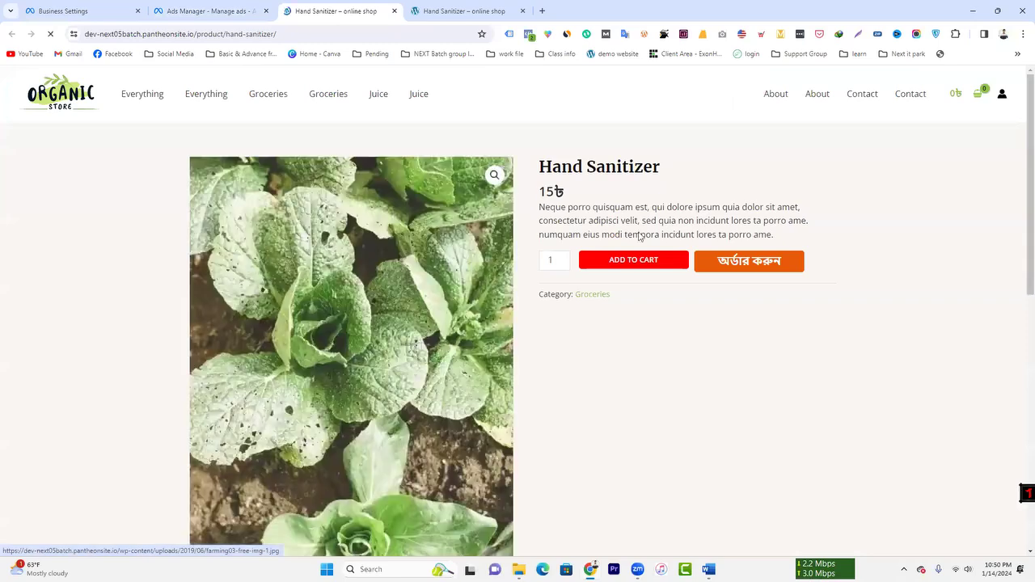
{"action": "scroll", "coordinate": [571, 263], "scroll_direction": "down", "scroll_amount": 10}
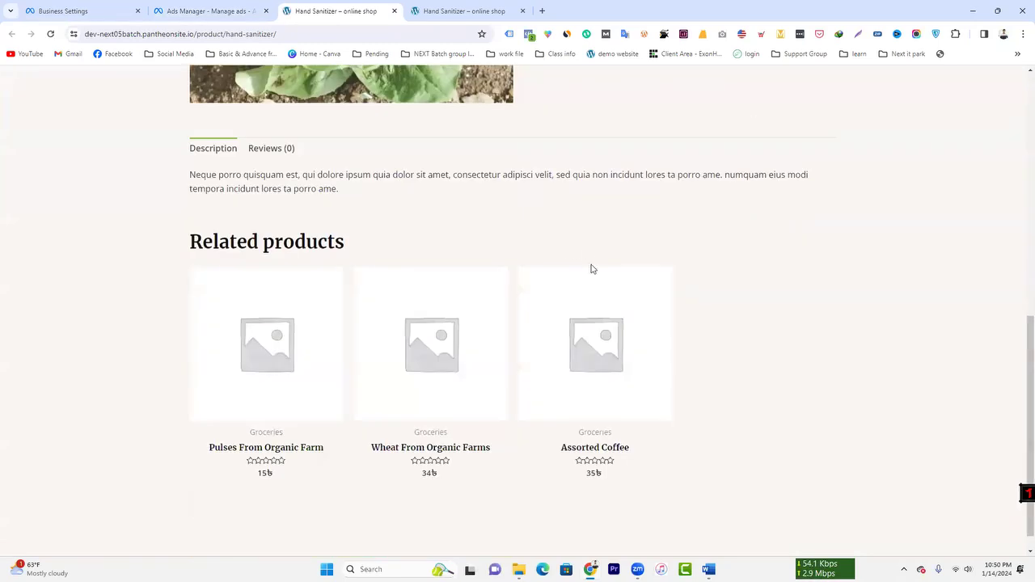
- Return to the ad in Ads Manager and copy the domain from its Website URL into the Display link
{"action": "scroll", "coordinate": [589, 234], "scroll_direction": "up", "scroll_amount": 10}
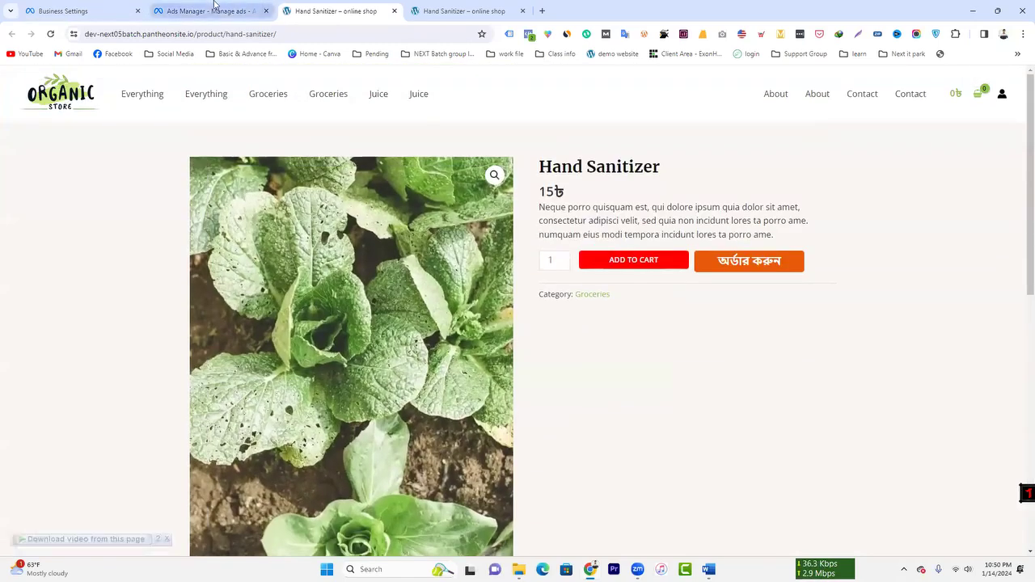
{"action": "left_click", "coordinate": [210, 11]}
{"action": "scroll", "coordinate": [639, 396], "scroll_direction": "down", "scroll_amount": 2}
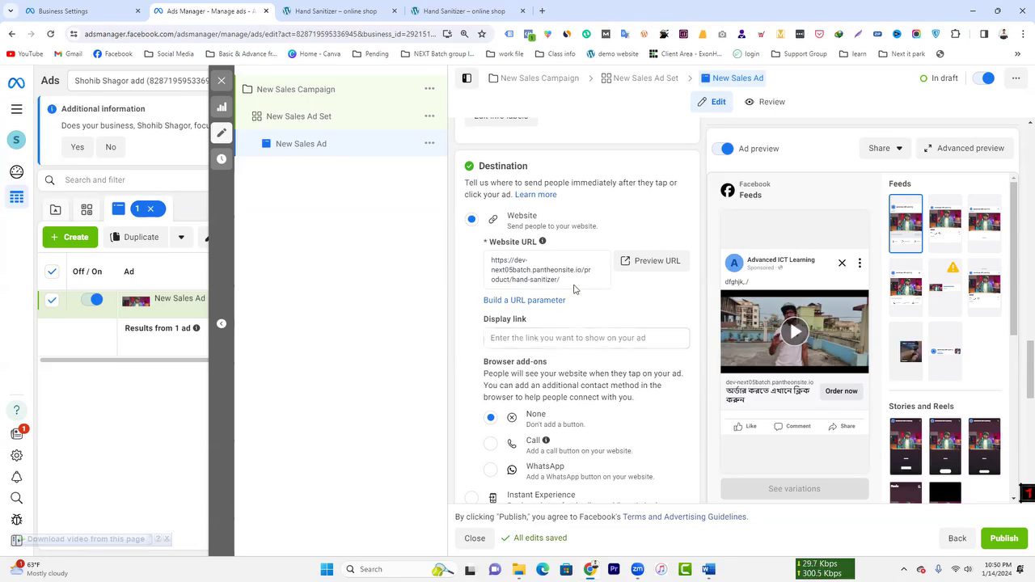
{"action": "left_click_drag", "start_coordinate": [581, 269], "coordinate": [511, 266]}
{"action": "key", "text": "ctrl+c"}
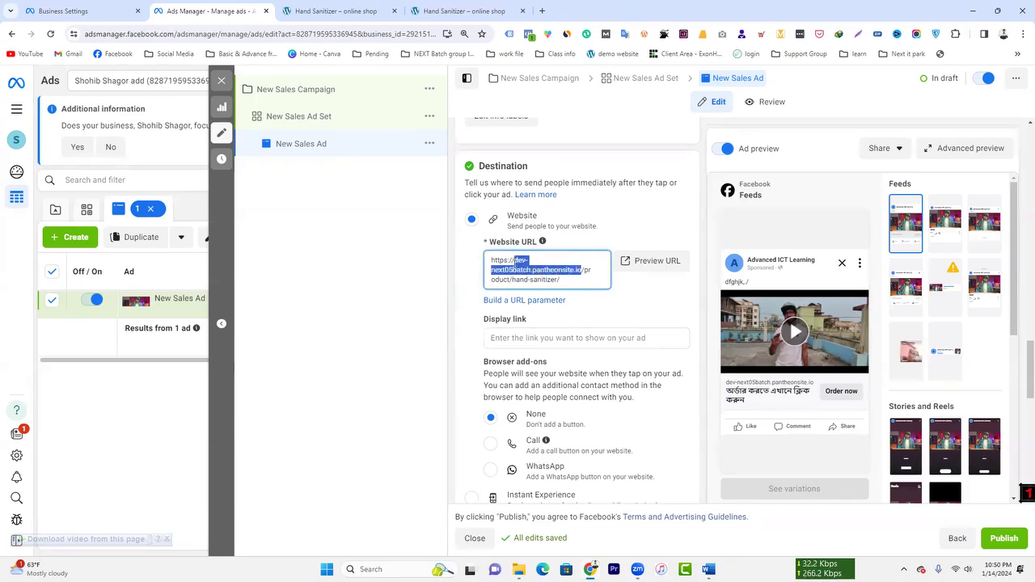
{"action": "left_click", "coordinate": [547, 344]}
{"action": "key", "text": "ctrl+v"}
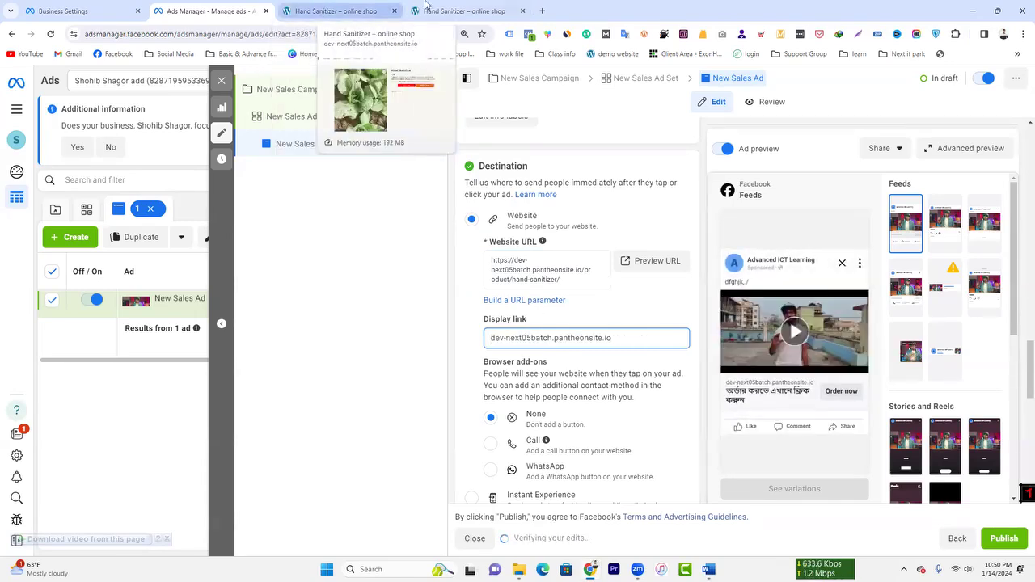
- Glance at the shop's product page and clear the ad's Display link
{"action": "left_click", "coordinate": [352, 10]}
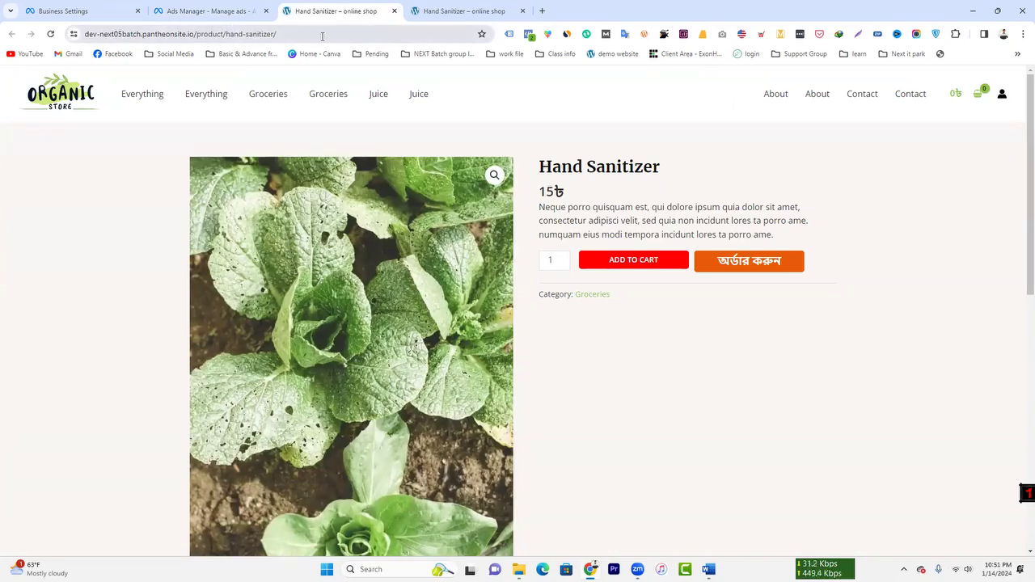
{"action": "left_click", "coordinate": [220, 10]}
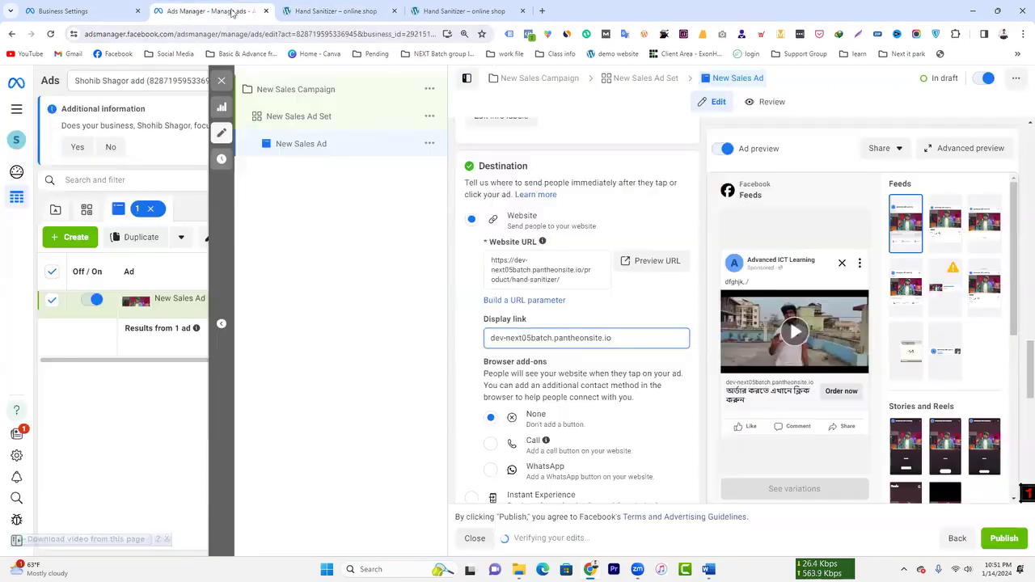
{"action": "left_click_drag", "start_coordinate": [612, 338], "coordinate": [531, 337]}
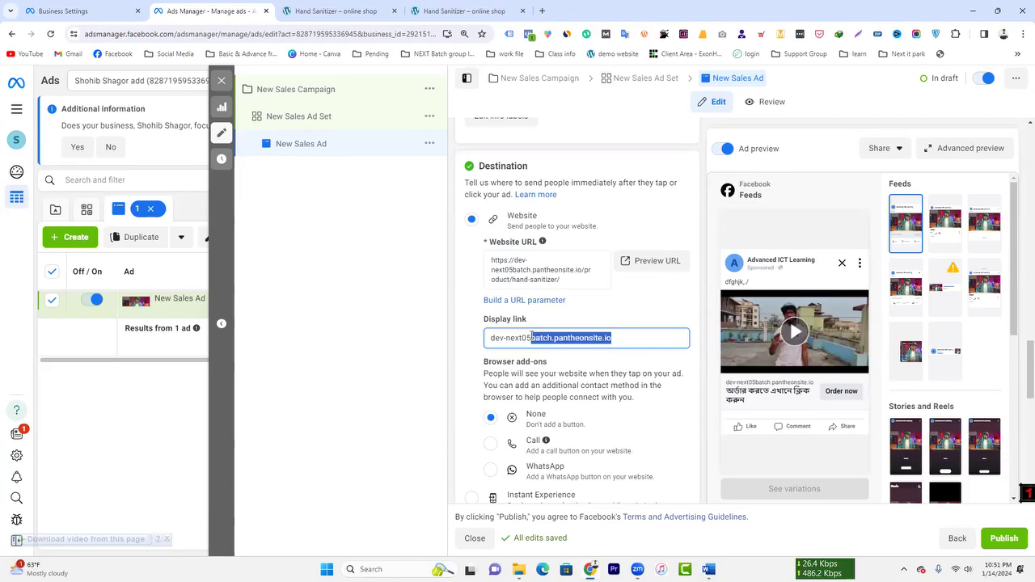
{"action": "key", "text": "BackSpace"}
{"action": "key", "text": "BackSpace"}
{"action": "key", "text": "BackSpace"}
{"action": "key", "text": "BackSpace"}
{"action": "key", "text": "BackSpace"}
{"action": "key", "text": "BackSpace"}
{"action": "key", "text": "BackSpace"}
{"action": "key", "text": "BackSpace"}
{"action": "key", "text": "BackSpace"}
{"action": "key", "text": "BackSpace"}
{"action": "key", "text": "BackSpace"}
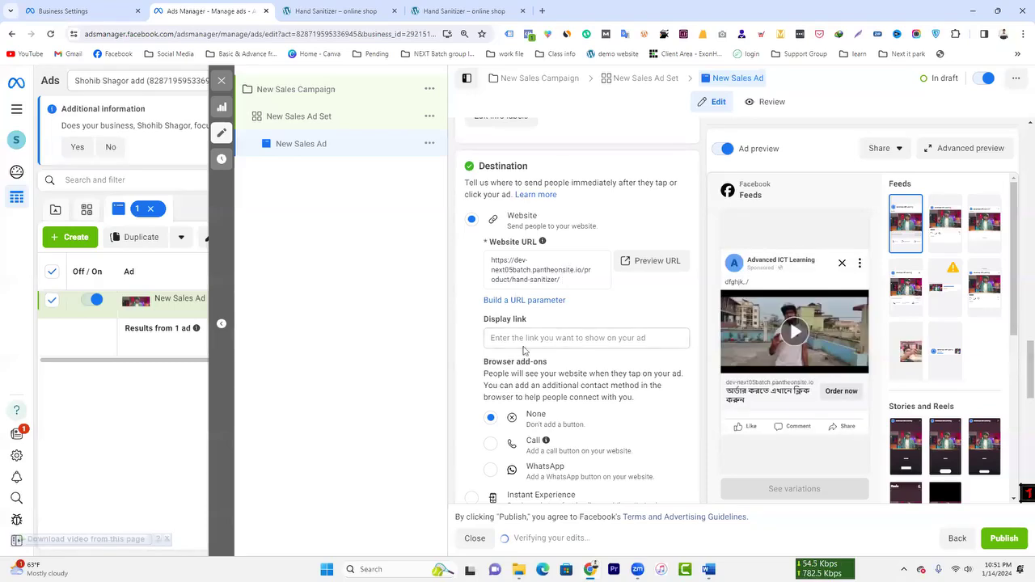
{"action": "mouse_move", "coordinate": [734, 383]}
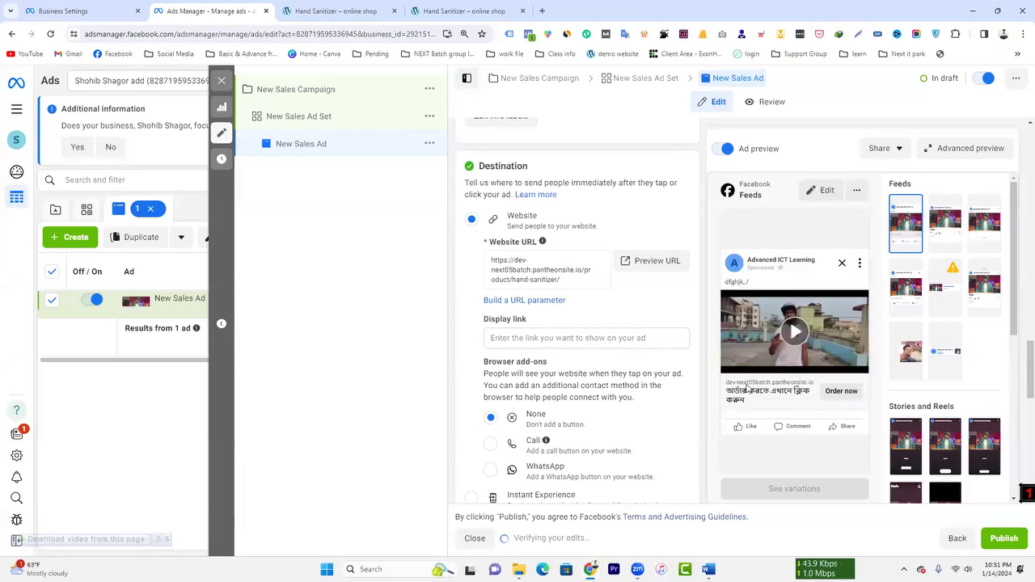
{"action": "left_click", "coordinate": [569, 337]}
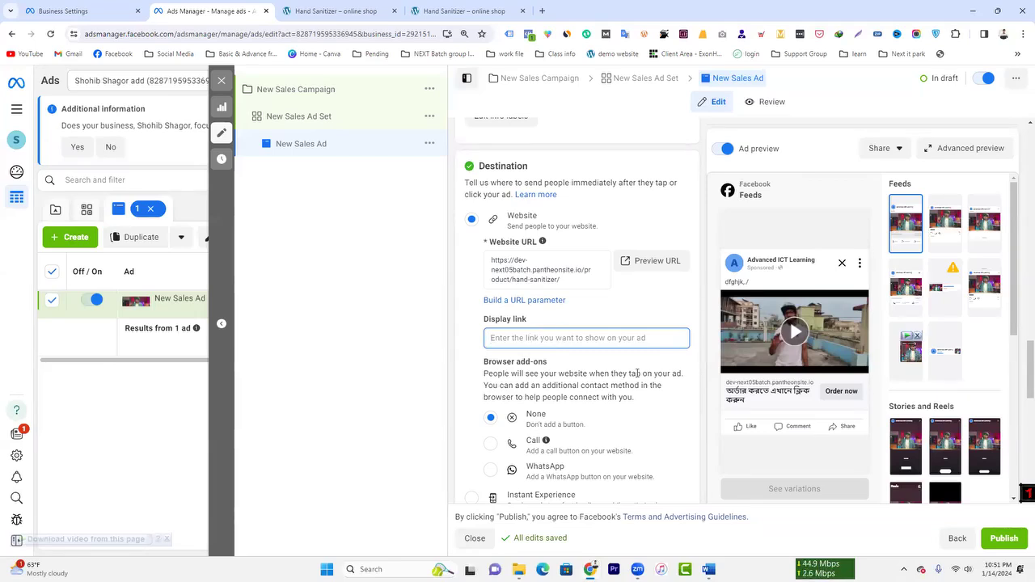
- Choose the Call browser add-on for the ad's website, using country code +880 and the business phone number
{"action": "scroll", "coordinate": [636, 374], "scroll_direction": "down", "scroll_amount": 2}
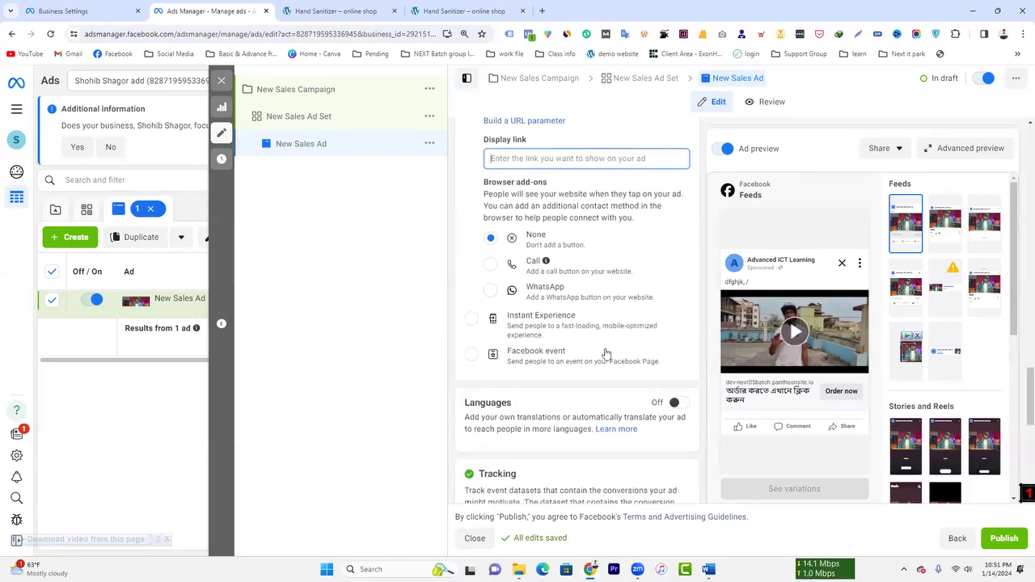
{"action": "left_click", "coordinate": [491, 264]}
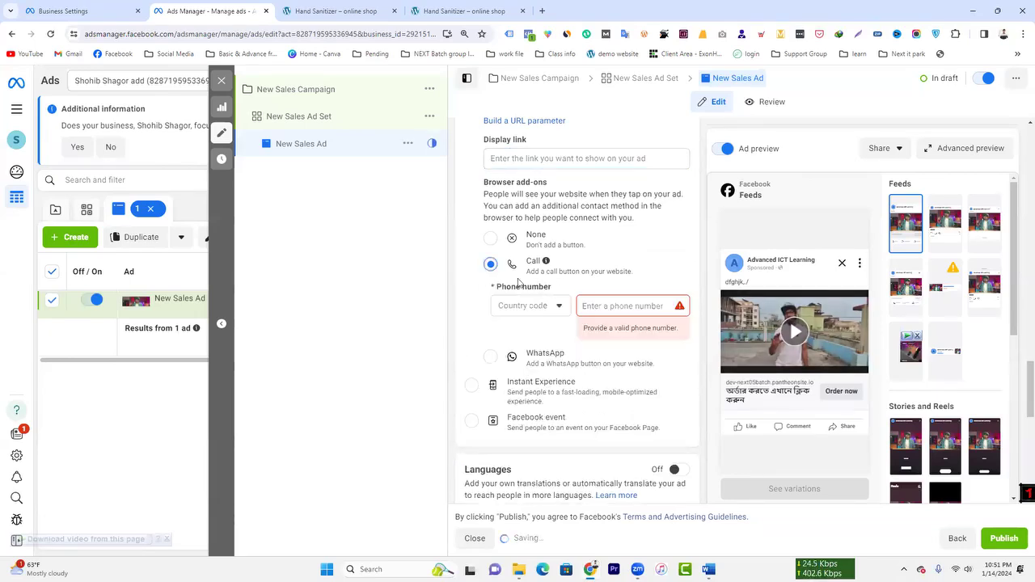
{"action": "left_click", "coordinate": [565, 307]}
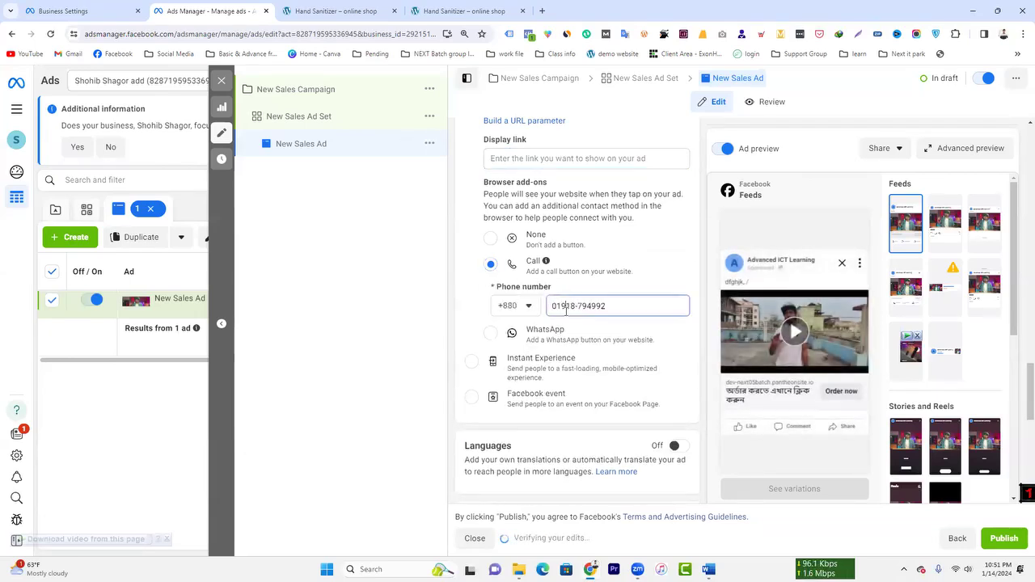
{"action": "left_click_drag", "start_coordinate": [609, 307], "coordinate": [552, 307]}
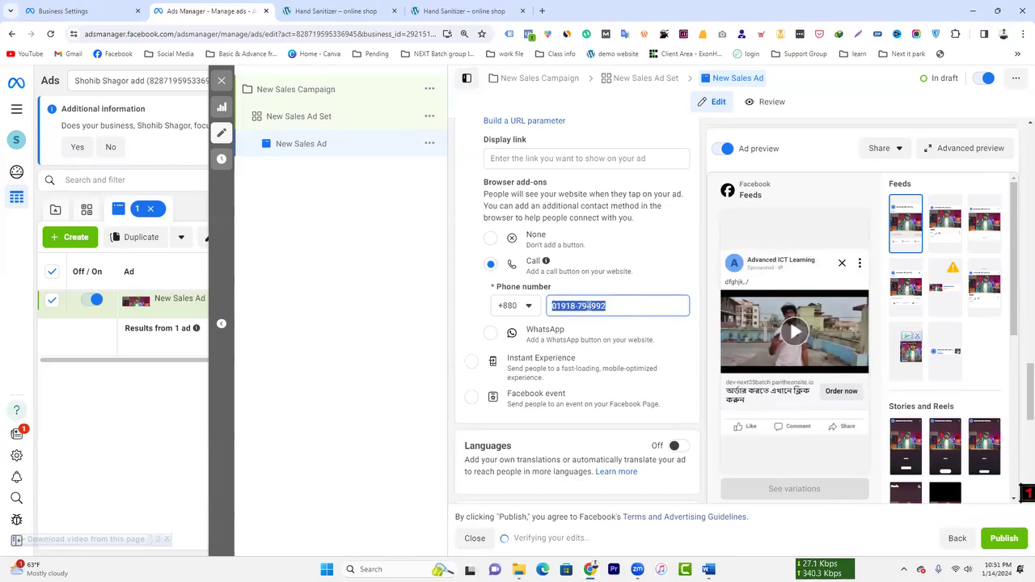
{"action": "left_click", "coordinate": [418, 324]}
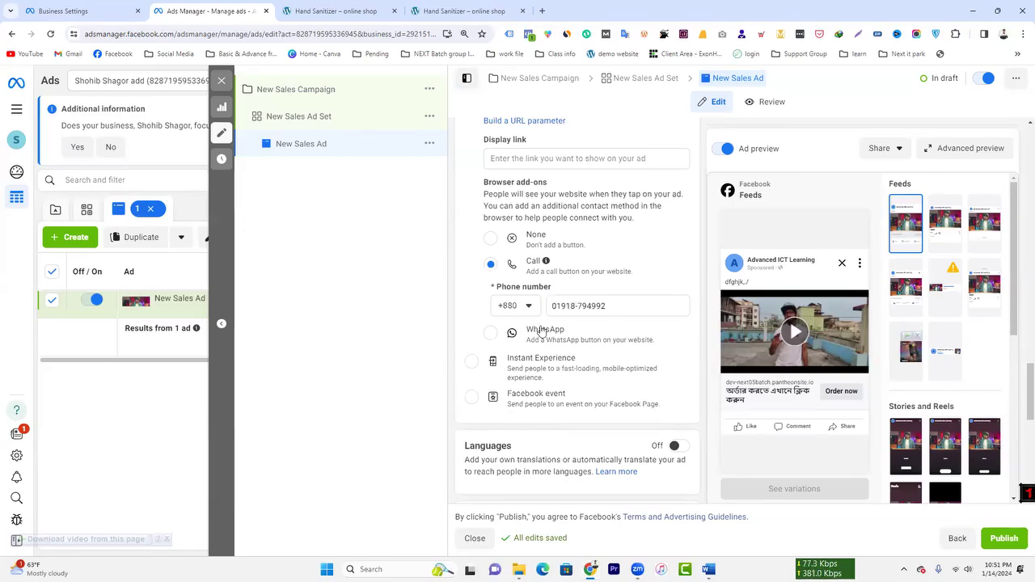
- Look through the two Hand Sanitizer product page tabs and return to the ad in Ads Manager
{"action": "key", "text": "ctrl+Tab"}
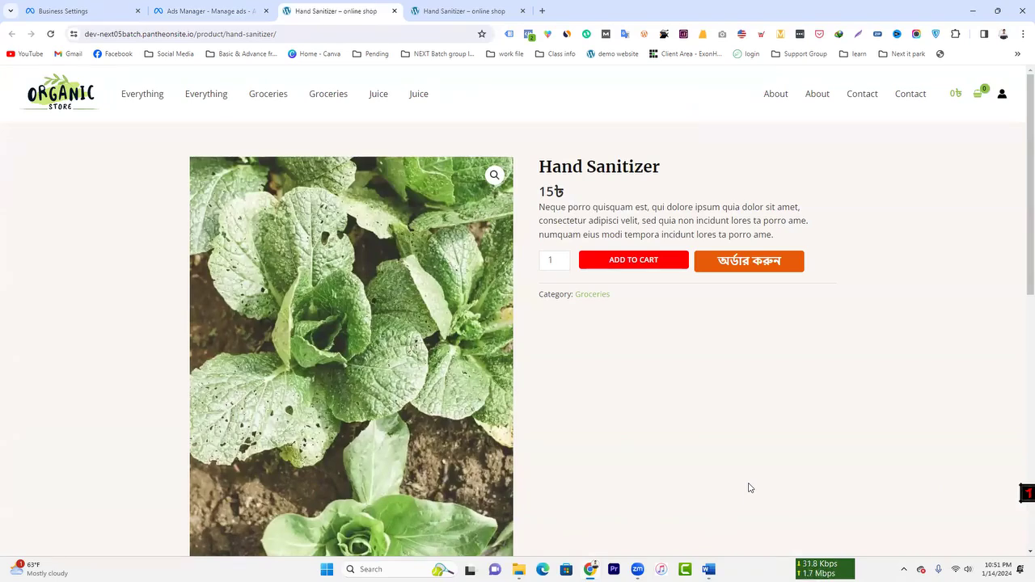
{"action": "left_click", "coordinate": [490, 4]}
{"action": "left_click", "coordinate": [387, 3]}
{"action": "left_click", "coordinate": [209, 11]}
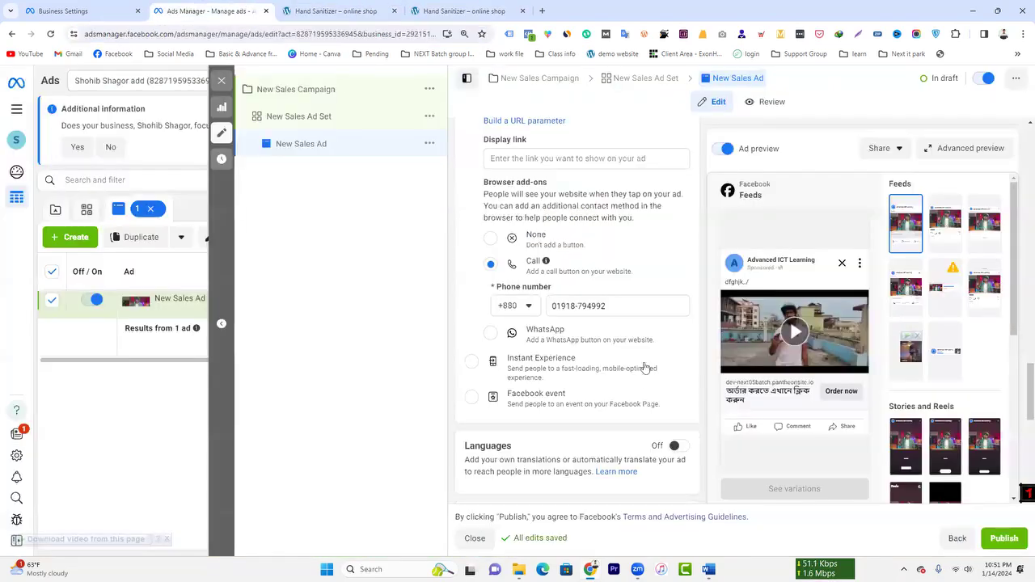
- Switch the browser add-on to None and back to Call, and check its phone number
{"action": "left_click", "coordinate": [491, 238]}
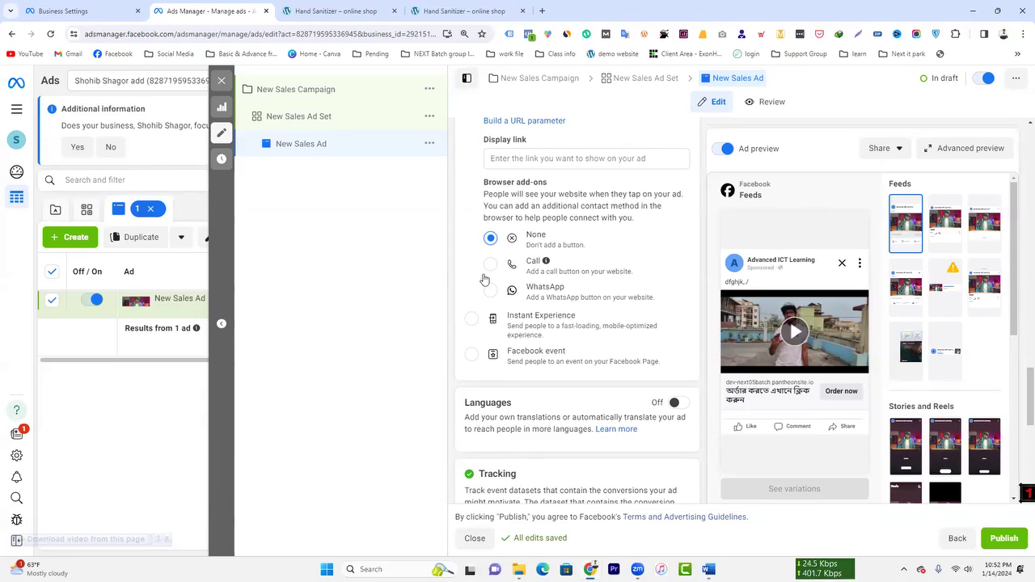
{"action": "left_click", "coordinate": [490, 264]}
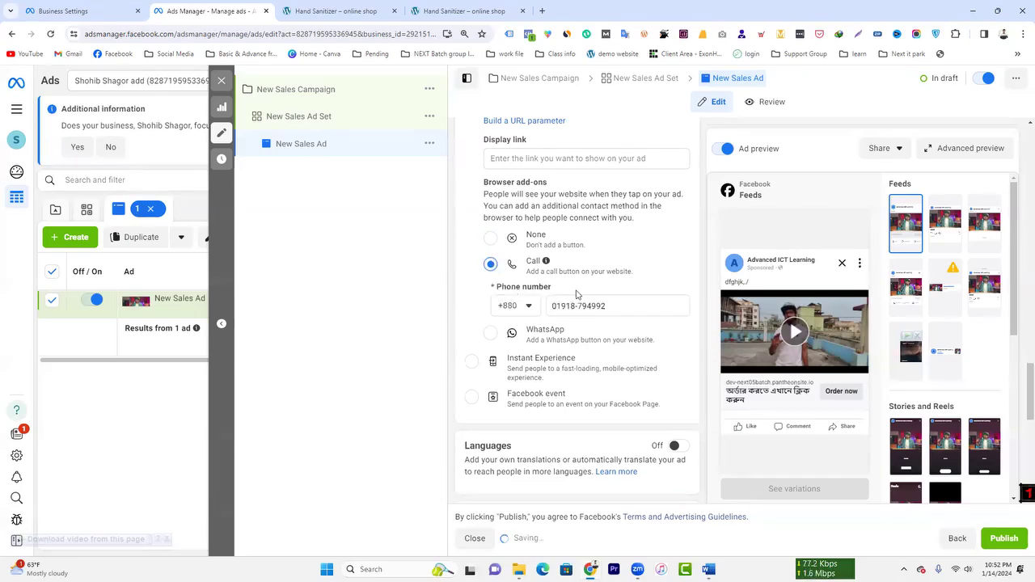
{"action": "scroll", "coordinate": [682, 377], "scroll_direction": "down", "scroll_amount": 5}
{"action": "scroll", "coordinate": [682, 378], "scroll_direction": "up", "scroll_amount": 5}
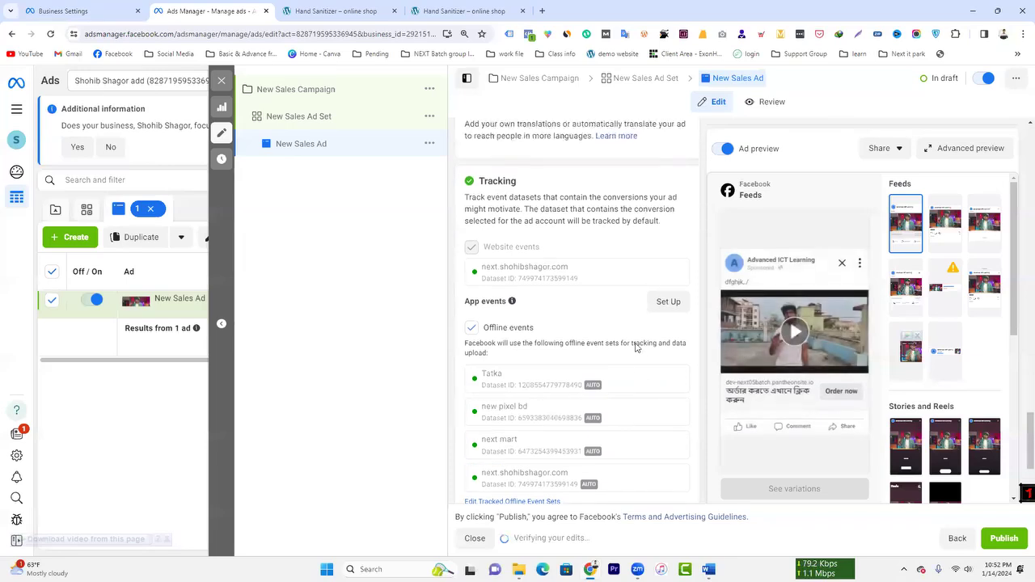
{"action": "left_click", "coordinate": [555, 306]}
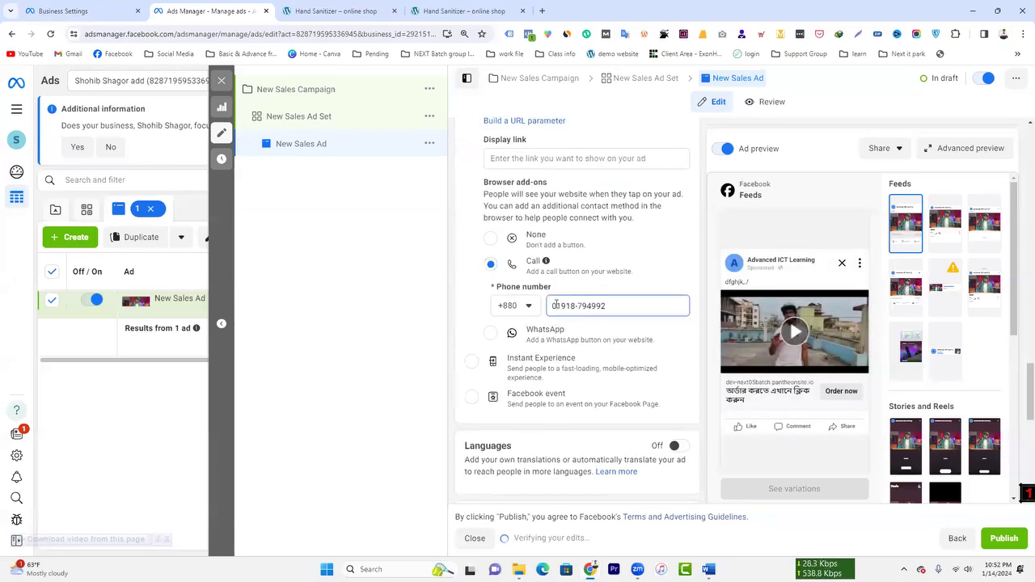
{"action": "left_click", "coordinate": [634, 272]}
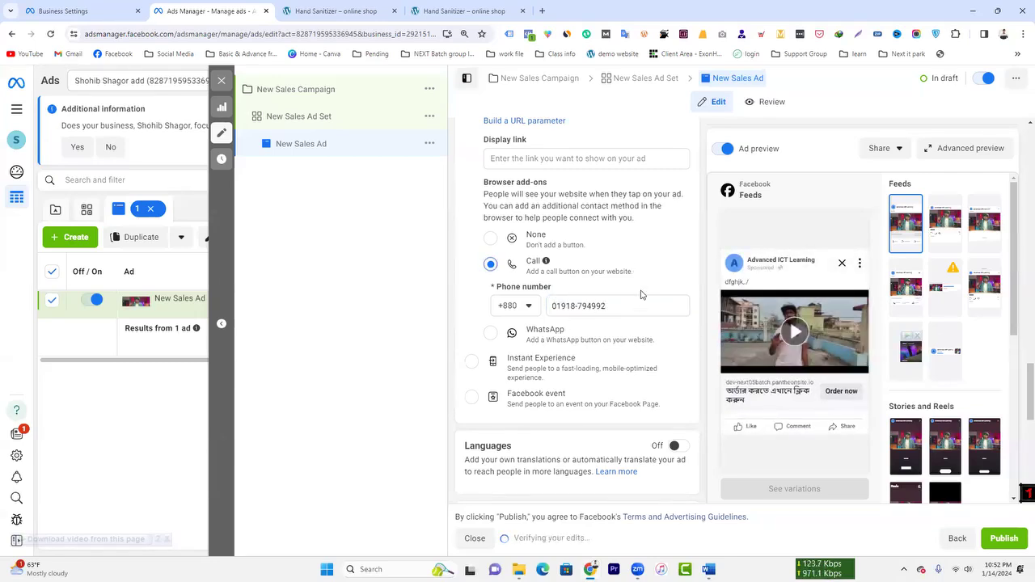
- Turn off Offline events in the ad's tracking settings
{"action": "scroll", "coordinate": [641, 295], "scroll_direction": "down", "scroll_amount": 2}
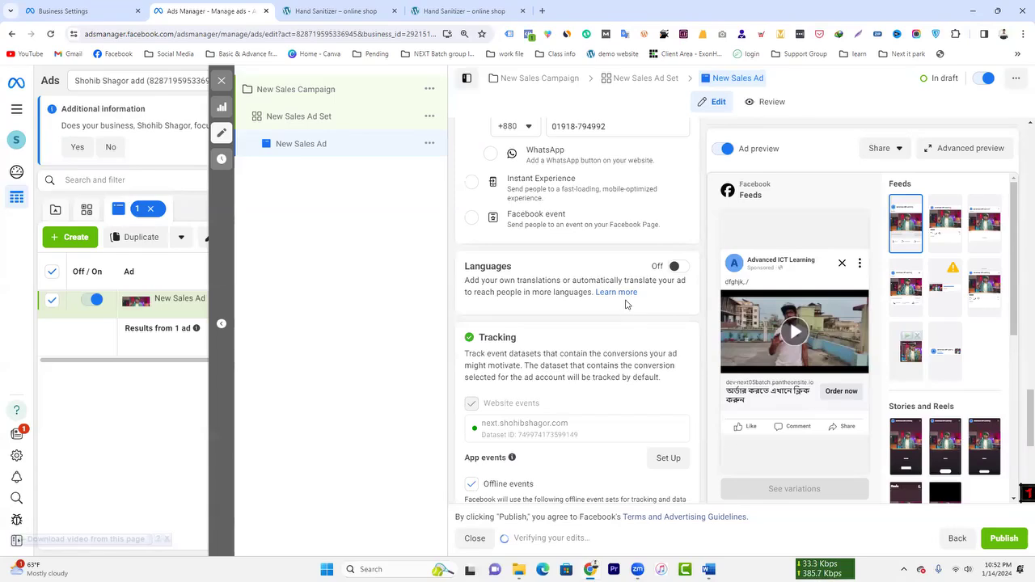
{"action": "scroll", "coordinate": [613, 317], "scroll_direction": "down", "scroll_amount": 2}
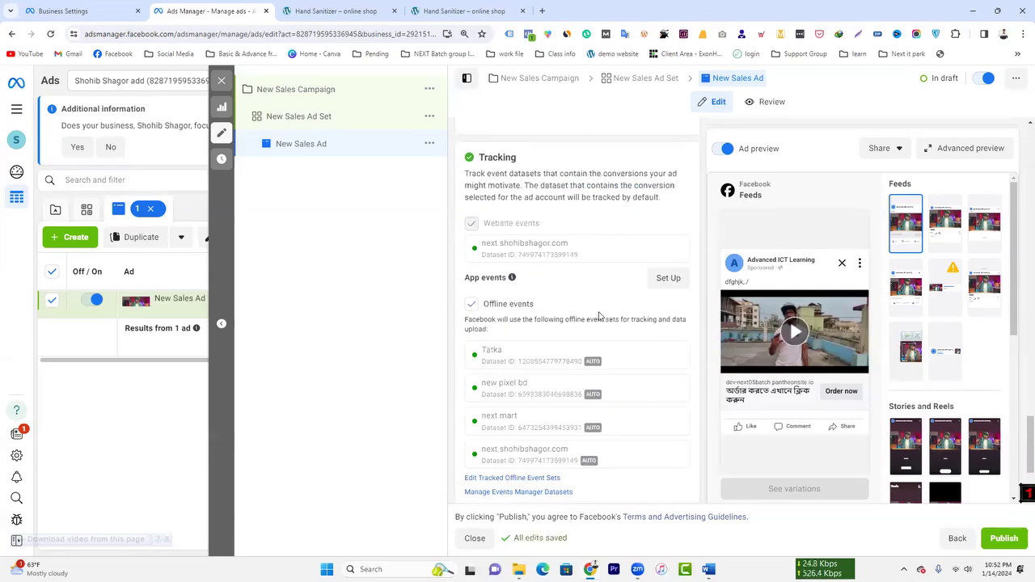
{"action": "left_click", "coordinate": [471, 304]}
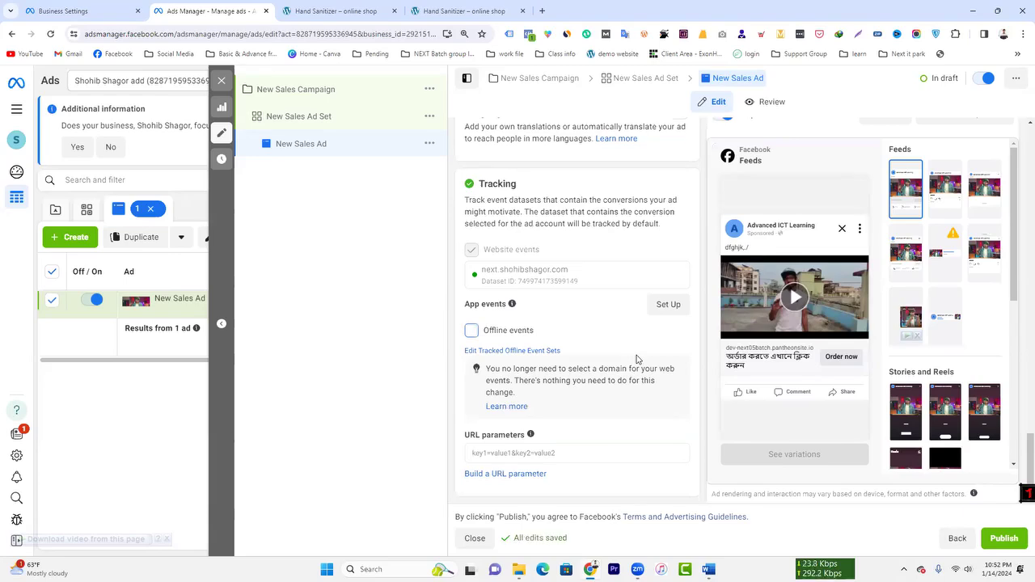
- Clear the placeholder primary text of the ad
{"action": "scroll", "coordinate": [613, 336], "scroll_direction": "up", "scroll_amount": 2}
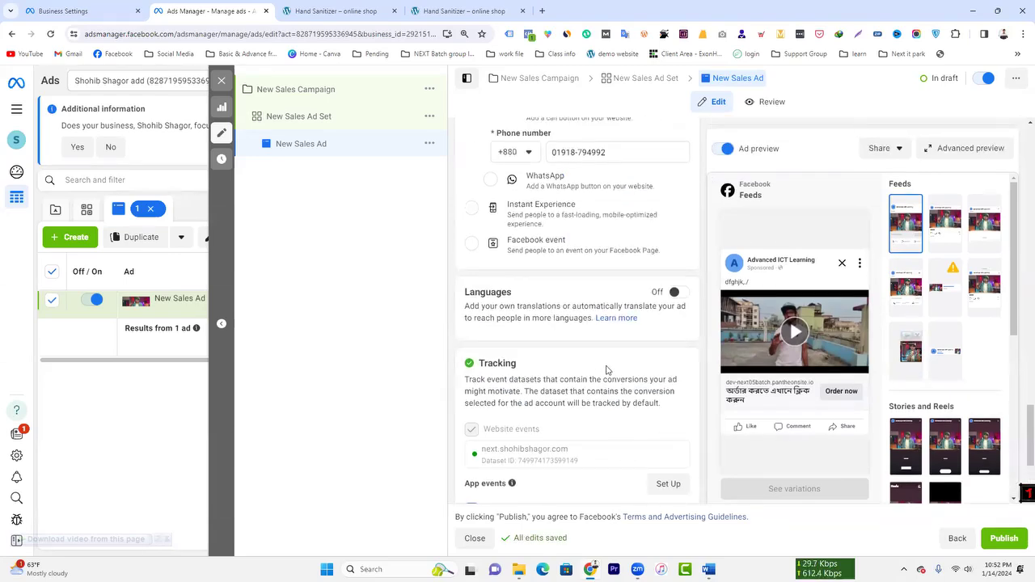
{"action": "scroll", "coordinate": [591, 364], "scroll_direction": "up", "scroll_amount": 6}
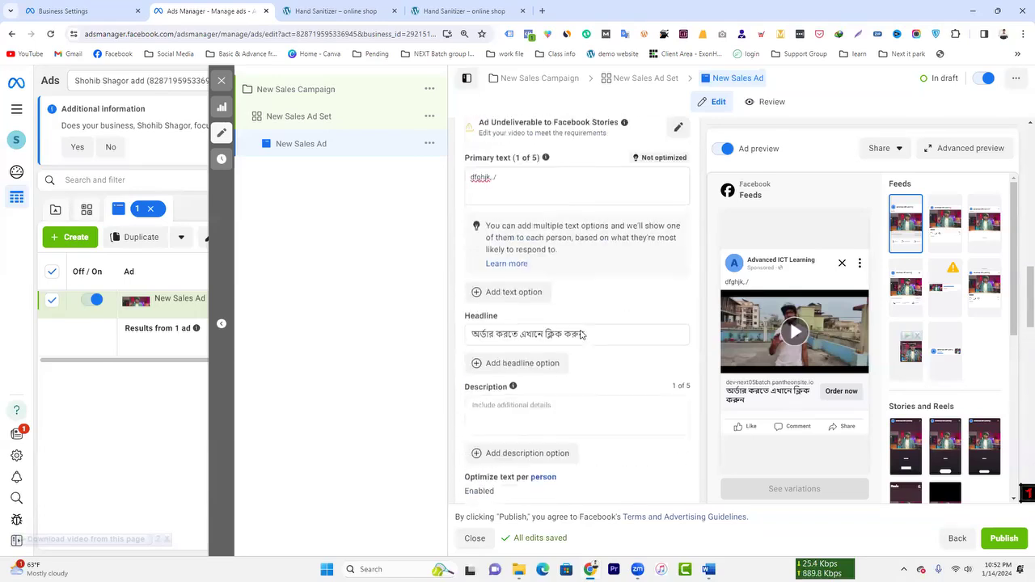
{"action": "double_click", "coordinate": [481, 195]}
{"action": "key", "text": "BackSpace"}
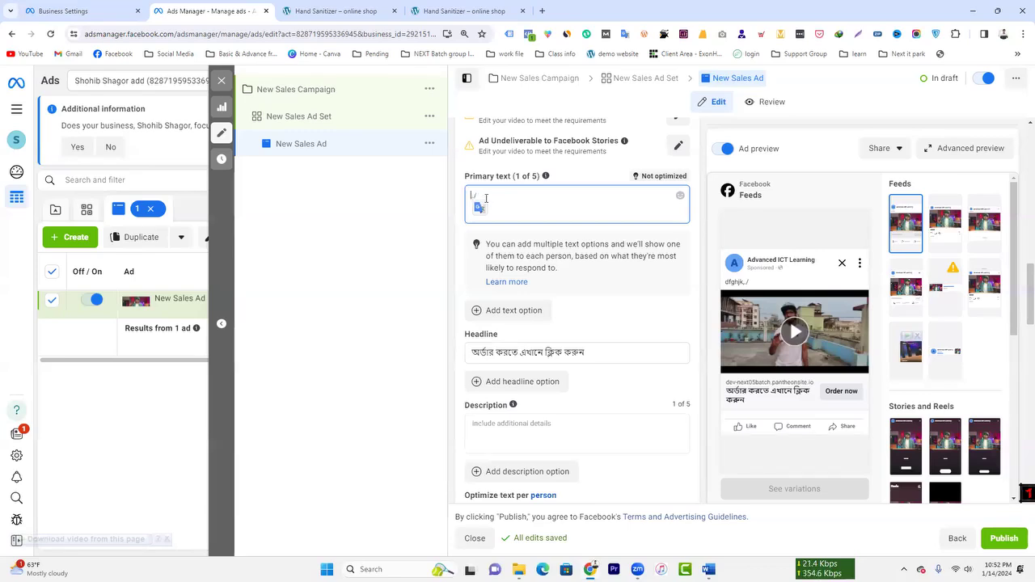
{"action": "double_click", "coordinate": [482, 199]}
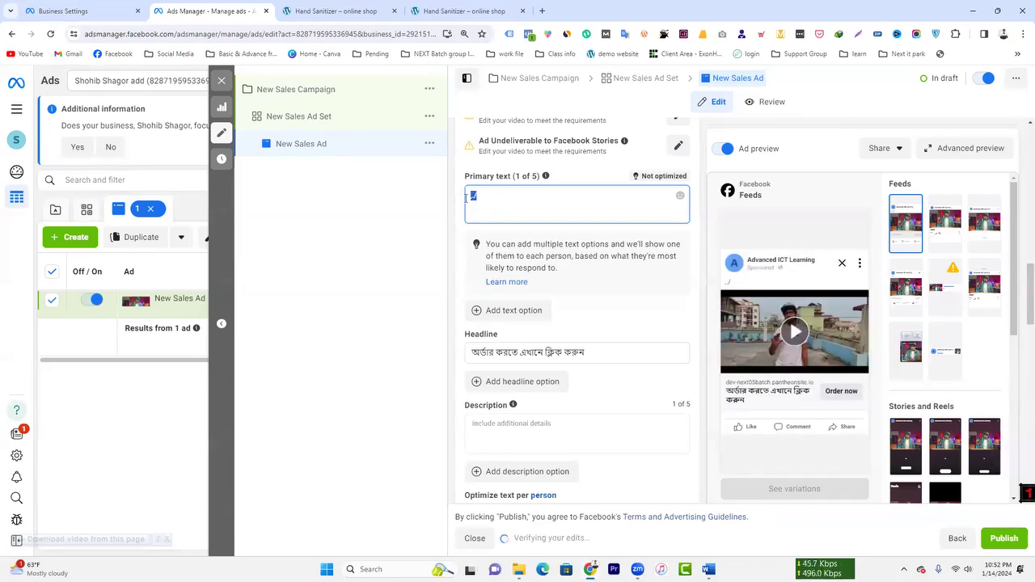
{"action": "key", "text": "BackSpace"}
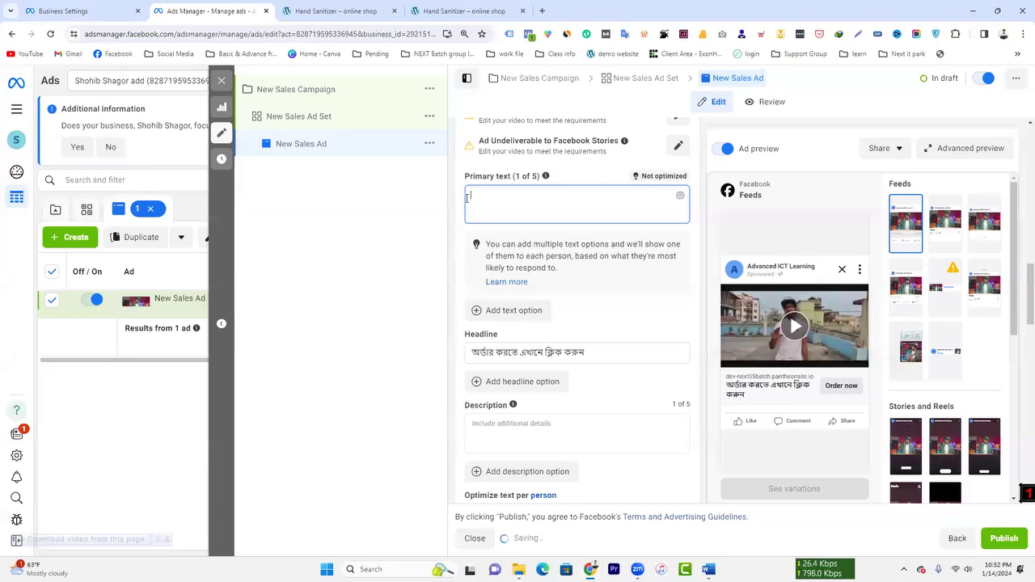